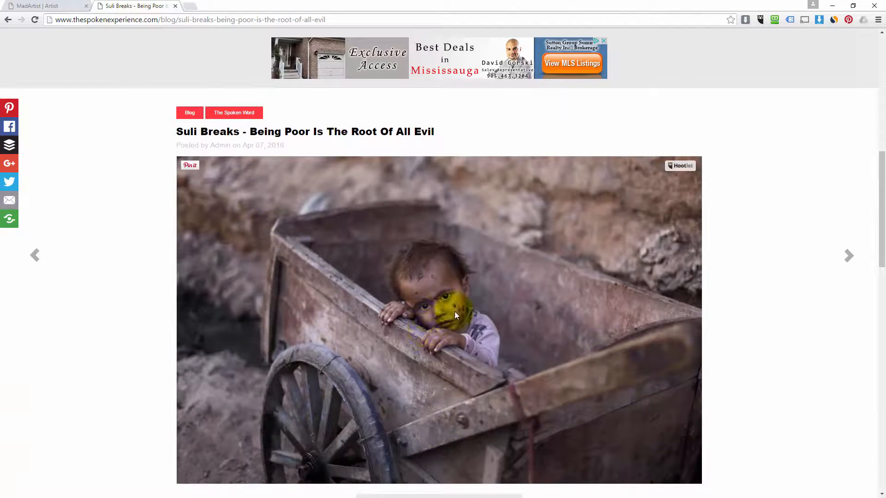
Highlight the post's author and date line and its title on the article page
{"action": "left_click_drag", "start_coordinate": [177, 146], "coordinate": [287, 148]}
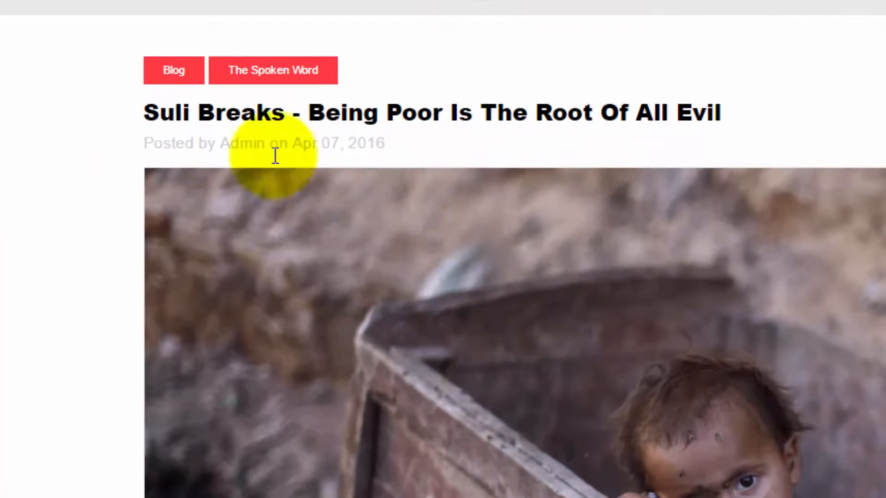
{"action": "left_click_drag", "start_coordinate": [145, 143], "coordinate": [332, 138]}
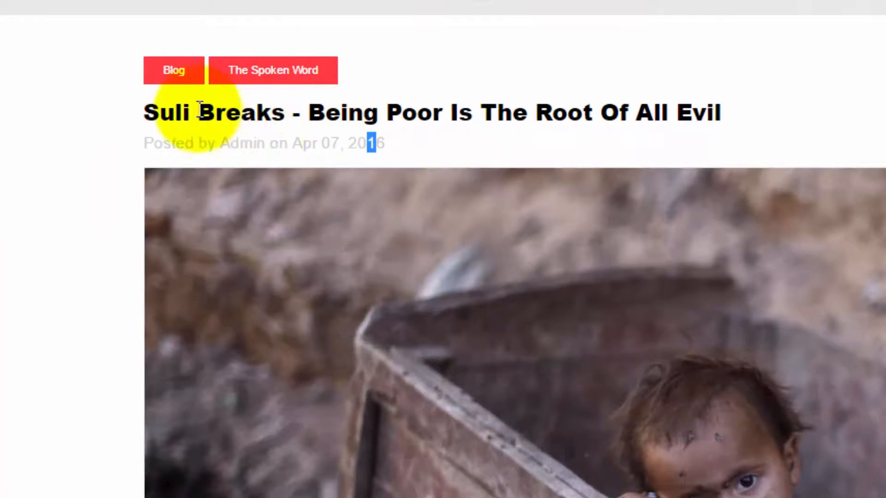
{"action": "left_click_drag", "start_coordinate": [143, 113], "coordinate": [728, 115]}
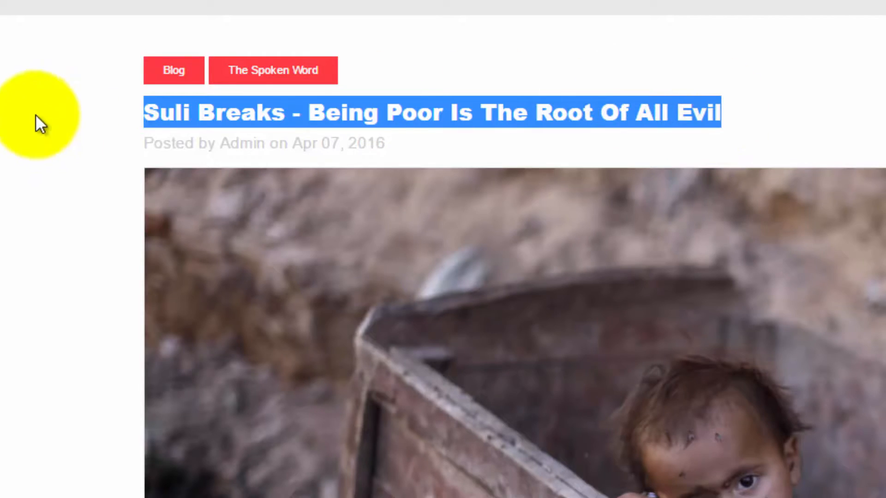
Open the blog listing from the post, look over its posts, and view the London Poetry Slam and Def Poetry Jam categories
{"action": "left_click", "coordinate": [171, 70]}
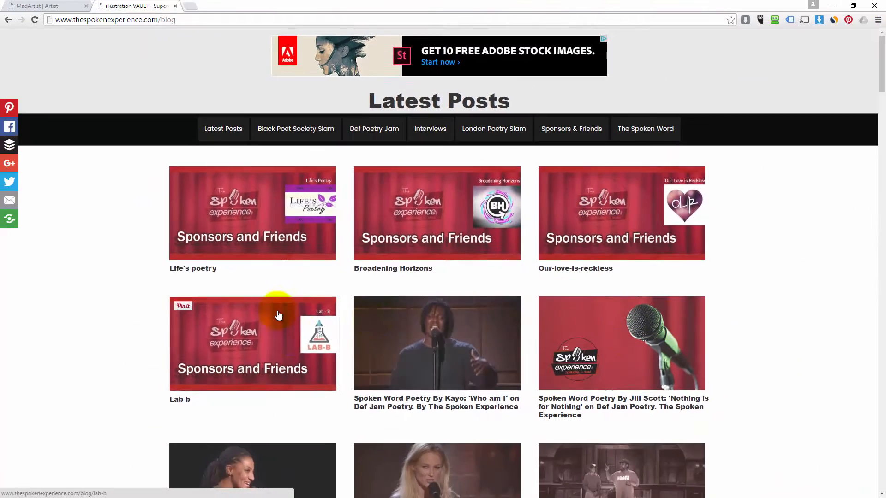
{"action": "scroll", "coordinate": [336, 254], "scroll_direction": "down", "scroll_amount": 12}
{"action": "scroll", "coordinate": [420, 307], "scroll_direction": "up", "scroll_amount": 13}
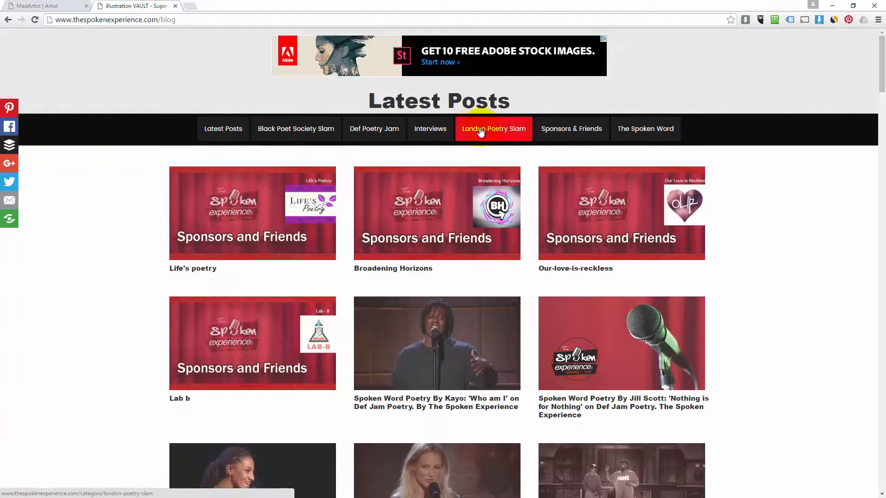
{"action": "left_click", "coordinate": [496, 130]}
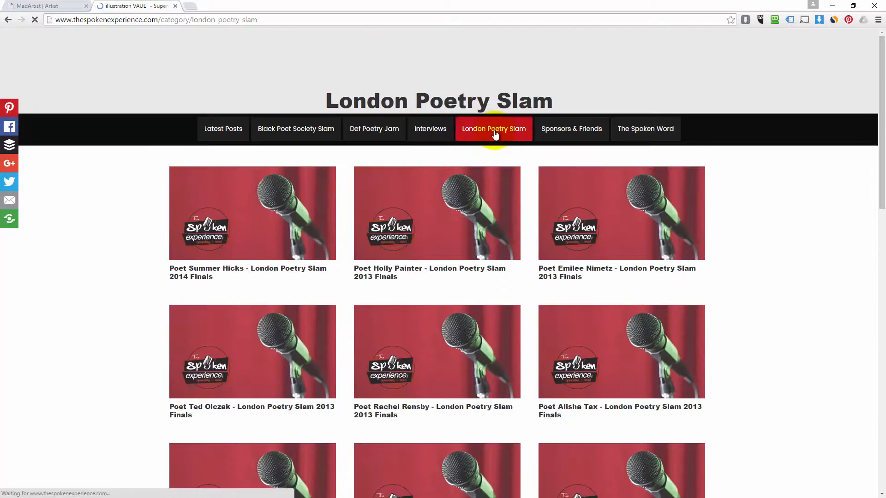
{"action": "left_click", "coordinate": [368, 129]}
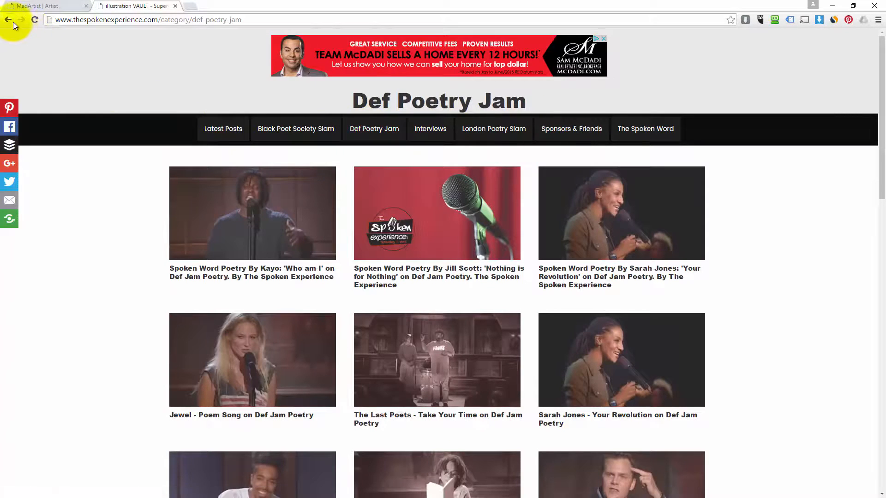
Return to the "Suli Breaks - Being Poor Is The Root Of All Evil" post and view its embedded video and header
{"action": "left_click", "coordinate": [8, 20]}
{"action": "left_click", "coordinate": [8, 20]}
{"action": "left_click", "coordinate": [9, 20]}
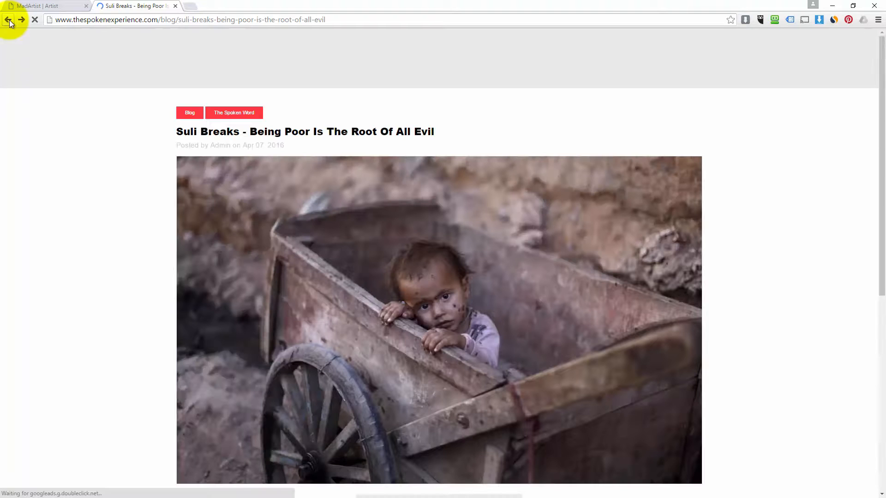
{"action": "scroll", "coordinate": [461, 278], "scroll_direction": "down", "scroll_amount": 7}
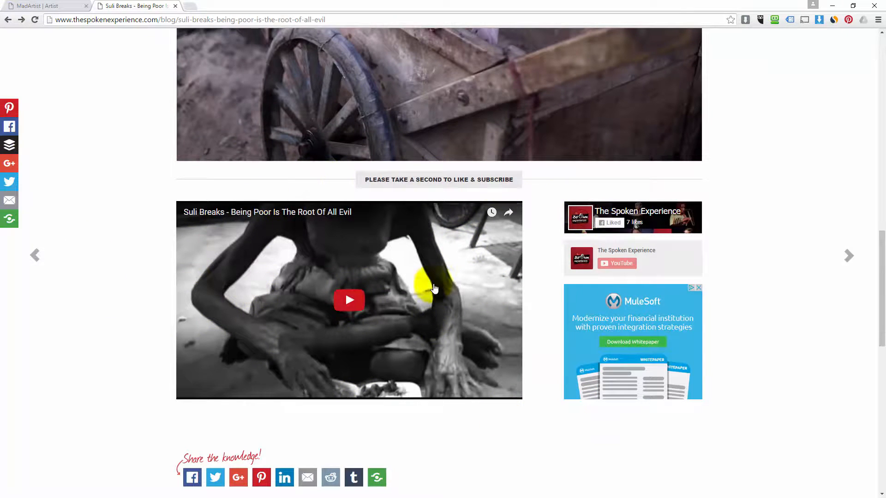
{"action": "scroll", "coordinate": [419, 317], "scroll_direction": "up", "scroll_amount": 15}
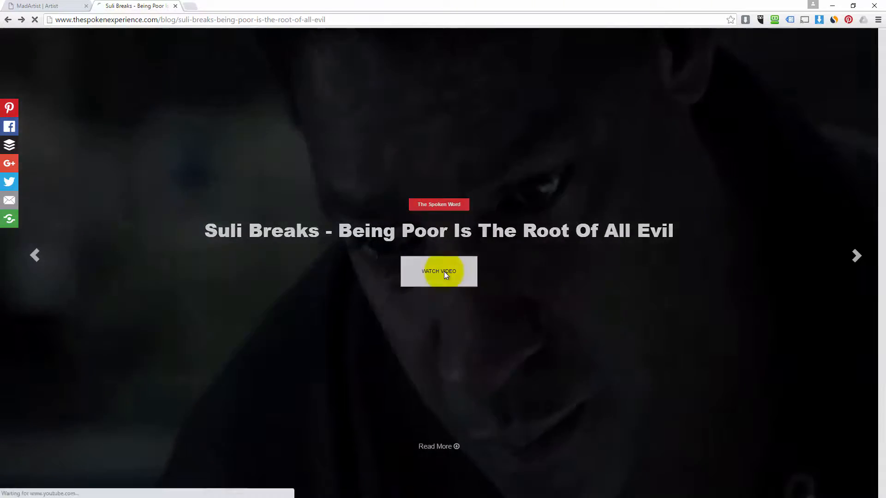
Open the post's header video in its overlay and close it, twice
{"action": "left_click", "coordinate": [444, 273]}
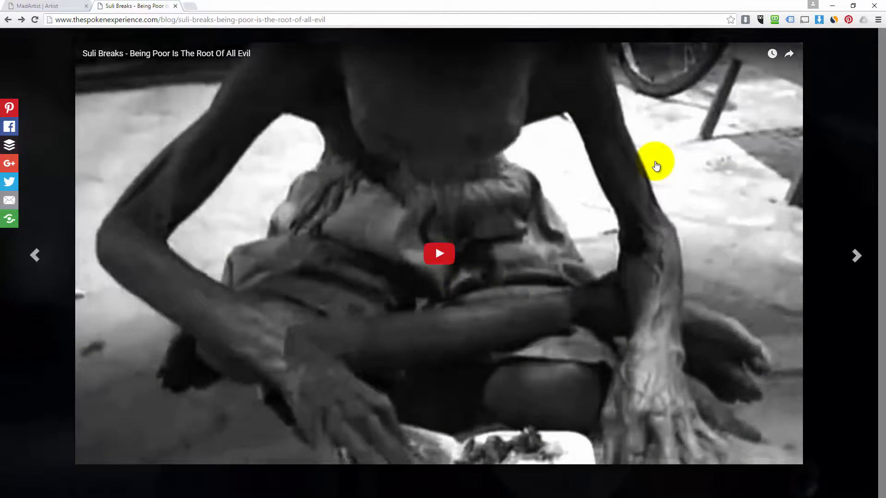
{"action": "left_click", "coordinate": [657, 165]}
{"action": "left_click", "coordinate": [837, 106]}
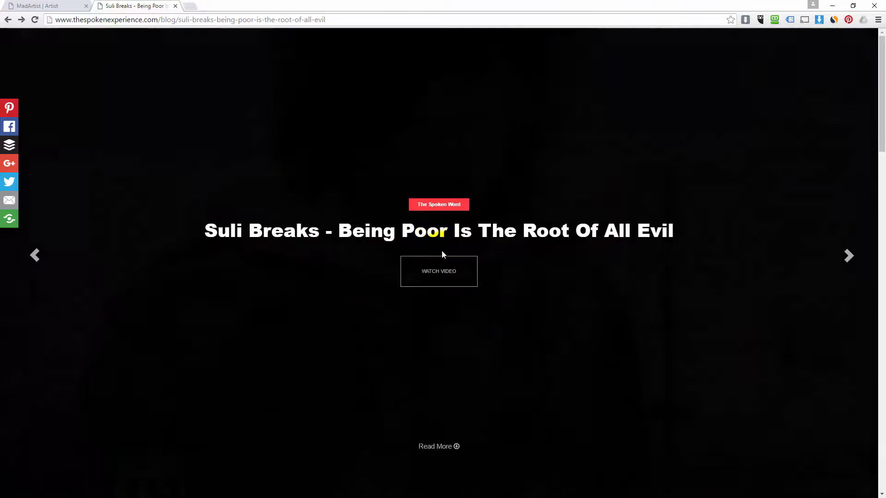
{"action": "left_click", "coordinate": [436, 270]}
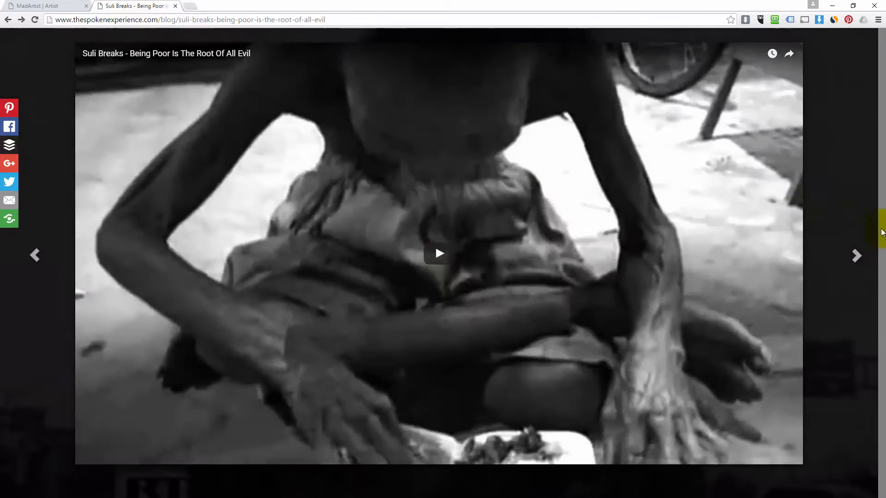
{"action": "left_click", "coordinate": [848, 219]}
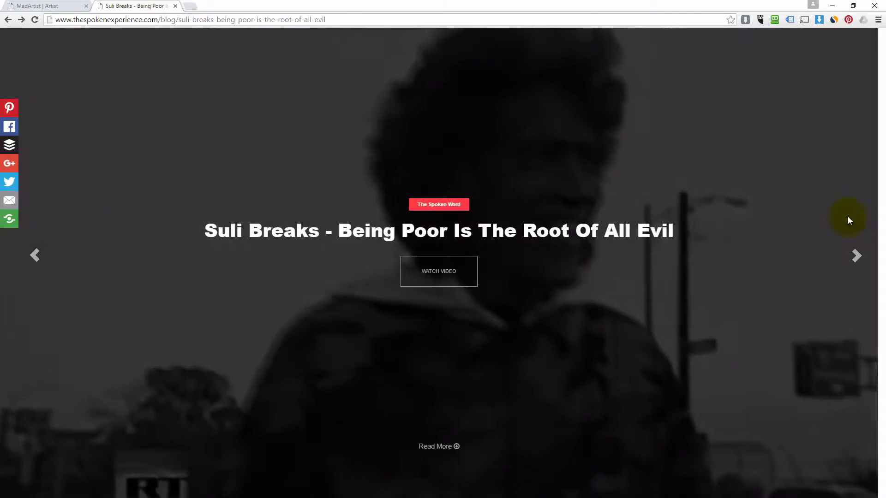
Examine the post's layout from the video header to the related items section and back to the main image
{"action": "scroll", "coordinate": [602, 210], "scroll_direction": "down", "scroll_amount": 10}
{"action": "scroll", "coordinate": [678, 147], "scroll_direction": "down", "scroll_amount": 9}
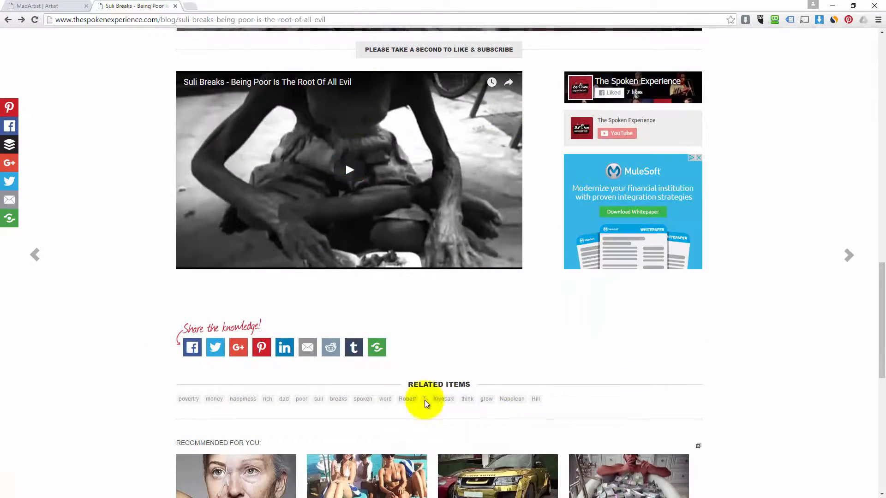
{"action": "scroll", "coordinate": [341, 371], "scroll_direction": "up", "scroll_amount": 19}
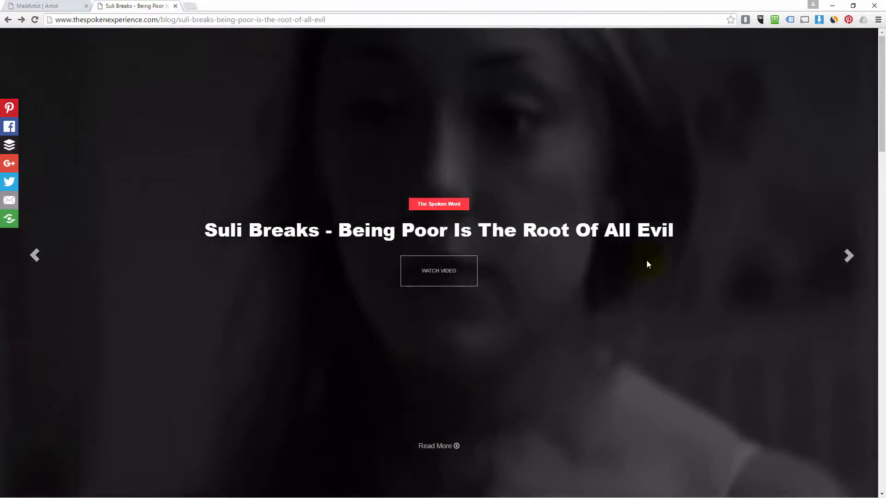
{"action": "scroll", "coordinate": [447, 293], "scroll_direction": "down", "scroll_amount": 10}
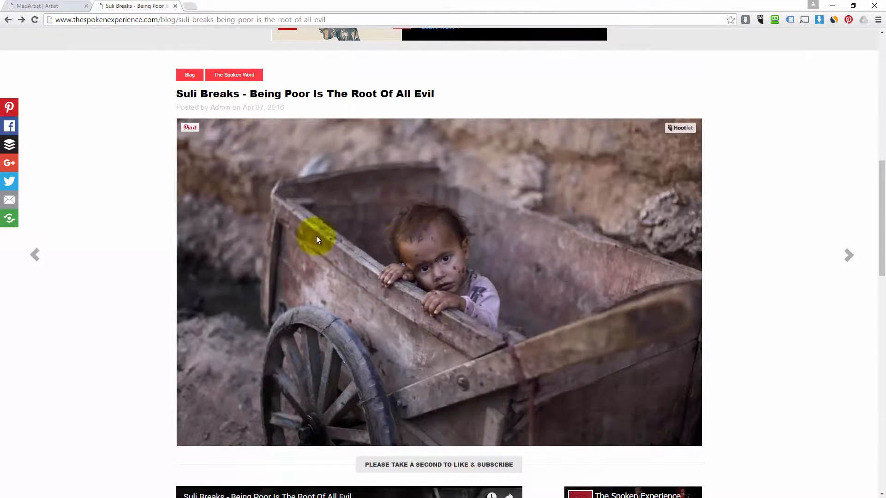
Open The Spoken Experience's Facebook page from the post's like box and return to the post
{"action": "scroll", "coordinate": [316, 239], "scroll_direction": "down", "scroll_amount": 6}
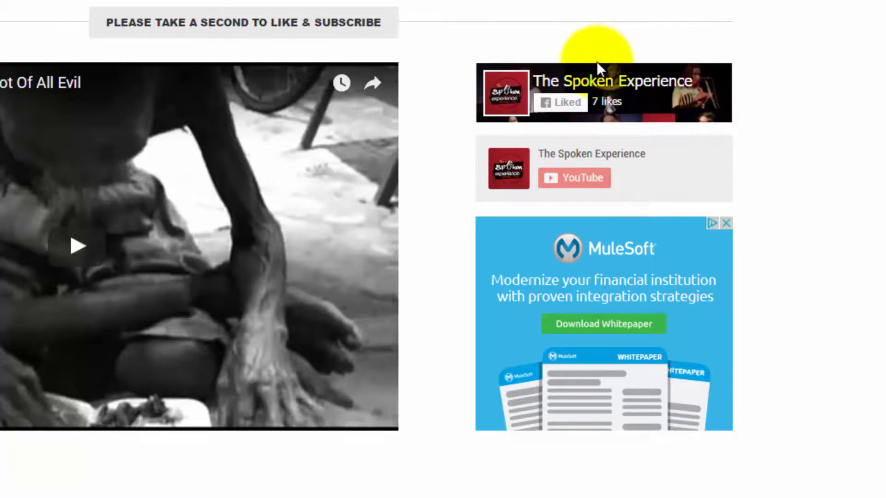
{"action": "left_click", "coordinate": [626, 87]}
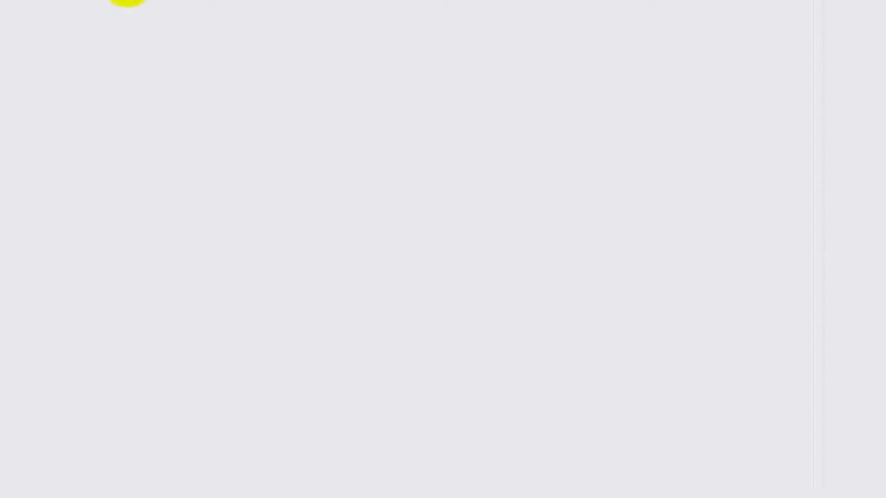
{"action": "left_click", "coordinate": [266, 6]}
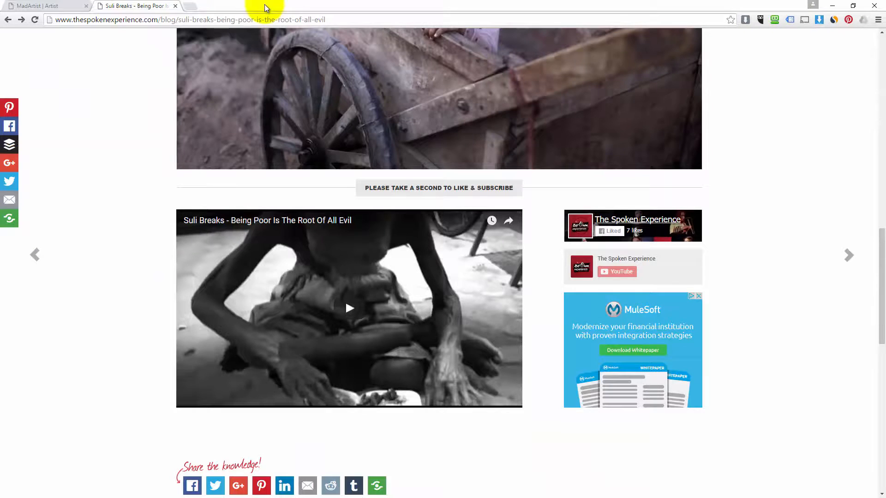
Examine the post's share icons, related items keywords, recommended articles and footer advertisement
{"action": "scroll", "coordinate": [730, 196], "scroll_direction": "down", "scroll_amount": 1}
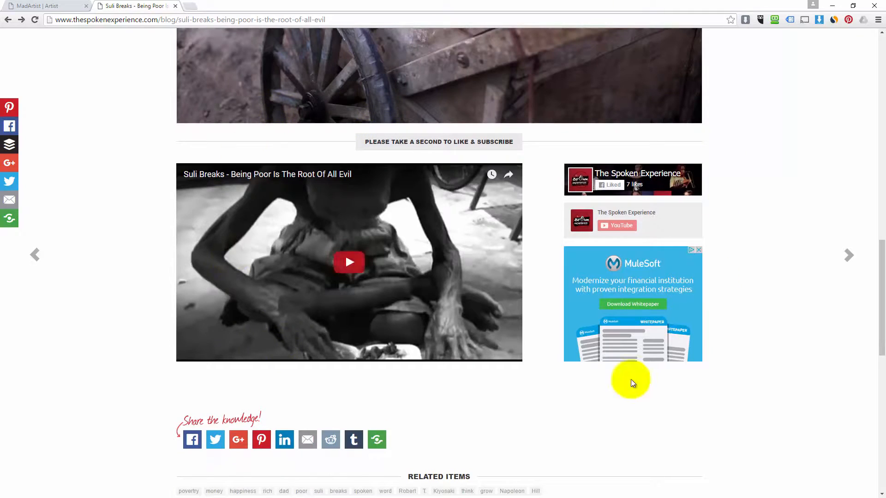
{"action": "scroll", "coordinate": [234, 276], "scroll_direction": "down", "scroll_amount": 4}
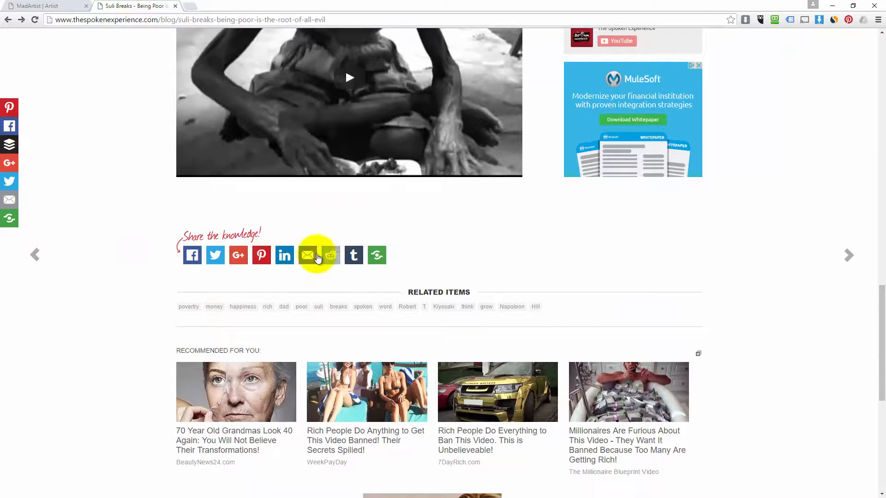
{"action": "left_click_drag", "start_coordinate": [468, 291], "coordinate": [413, 291]}
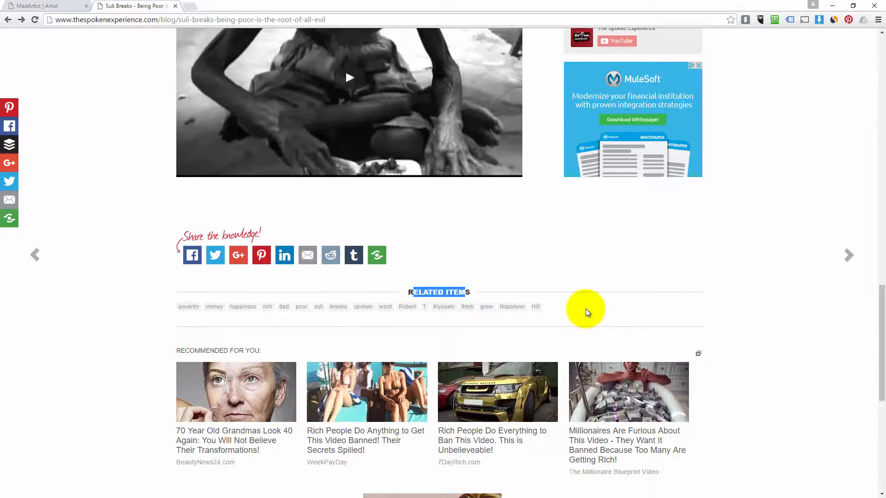
{"action": "scroll", "coordinate": [589, 306], "scroll_direction": "down", "scroll_amount": 2}
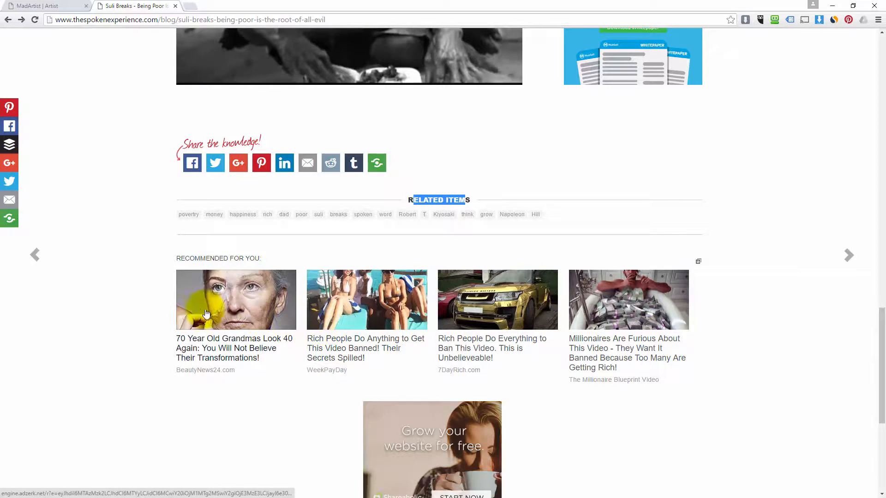
{"action": "scroll", "coordinate": [323, 319], "scroll_direction": "down", "scroll_amount": 4}
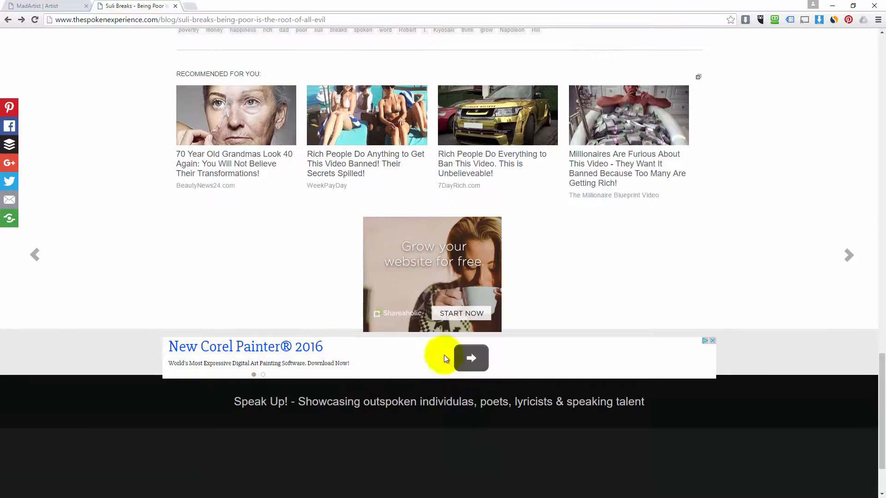
{"action": "scroll", "coordinate": [369, 356], "scroll_direction": "down", "scroll_amount": 2}
{"action": "scroll", "coordinate": [475, 447], "scroll_direction": "up", "scroll_amount": 20}
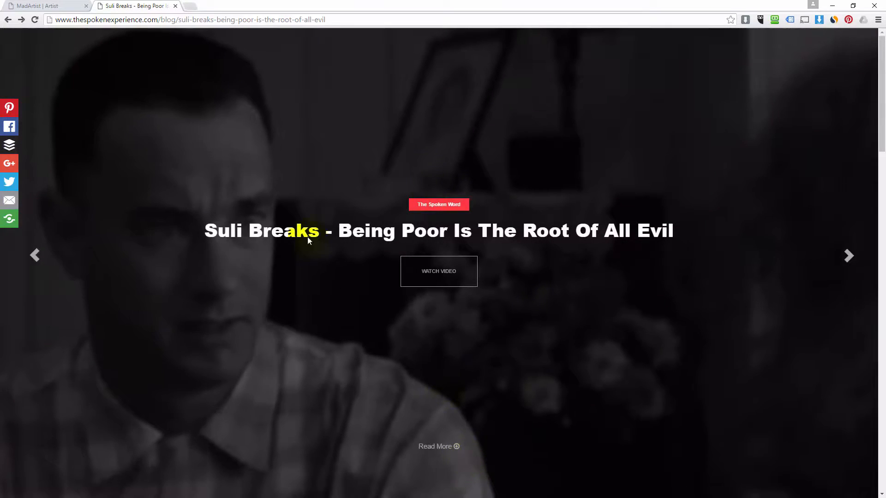
Go to the next post, and shorten its address to thespokenexperience.com/blog to load the blog listing
{"action": "left_click", "coordinate": [841, 257]}
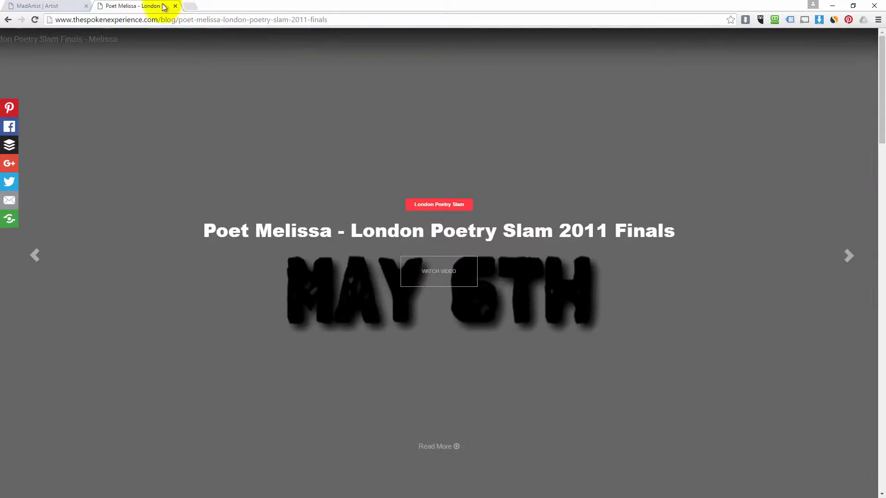
{"action": "left_click", "coordinate": [98, 18]}
{"action": "left_click", "coordinate": [102, 19]}
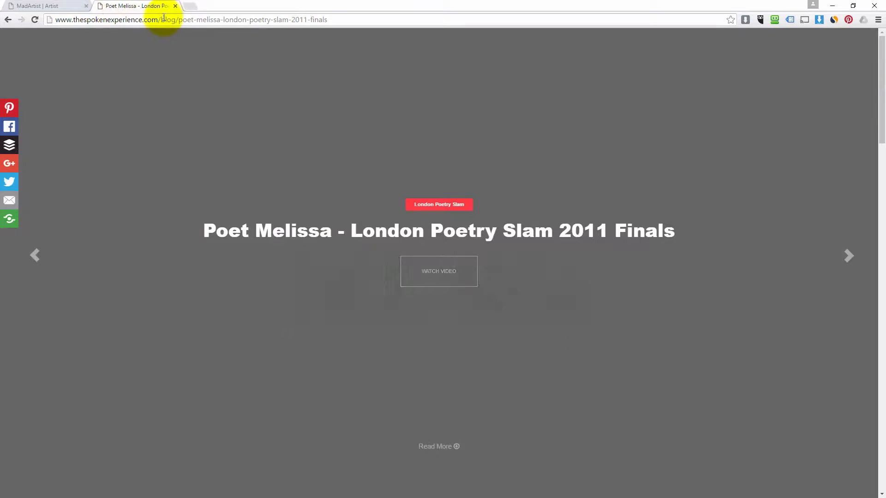
{"action": "left_click", "coordinate": [176, 19]}
{"action": "key", "text": "shift+End"}
{"action": "key", "text": "BackSpace"}
{"action": "key", "text": "Return"}
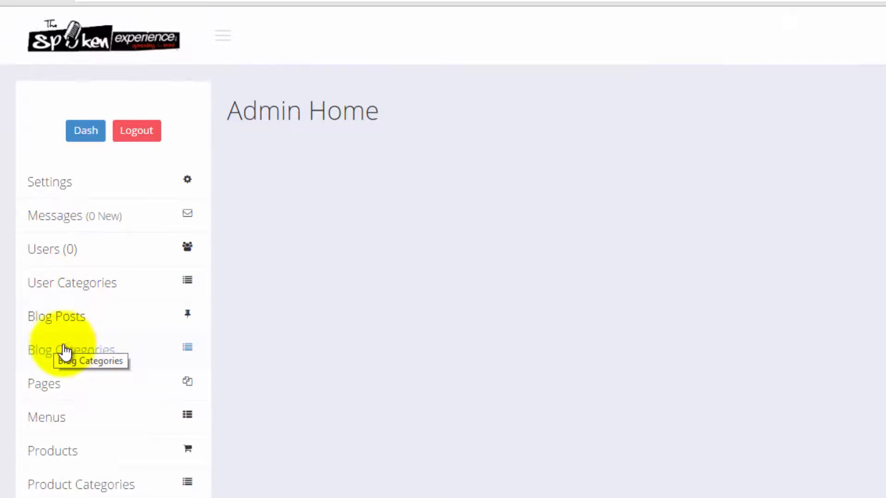
Open the admin site's blog categories page and compare its list with the category menu on the public blog
{"action": "left_click", "coordinate": [79, 351]}
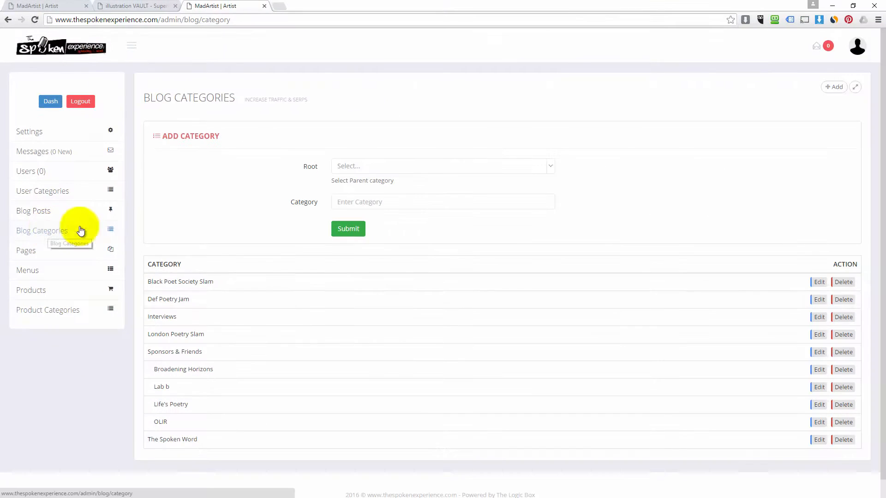
{"action": "left_click", "coordinate": [136, 6]}
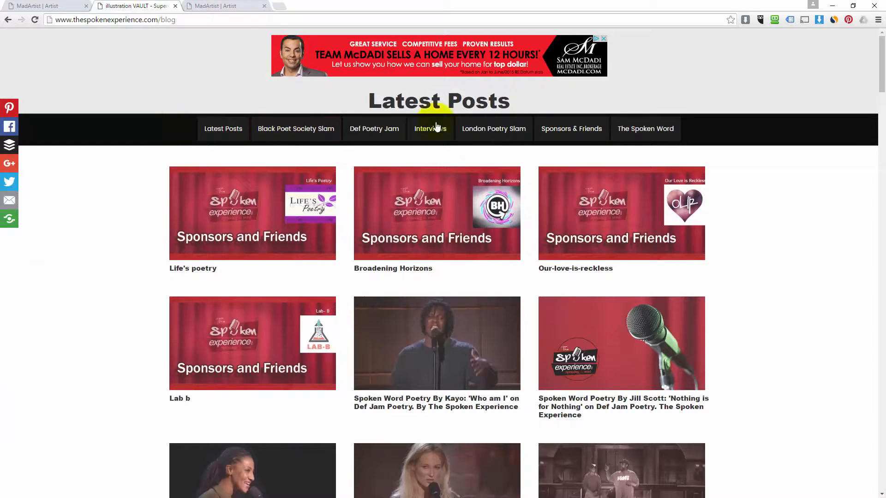
{"action": "left_click", "coordinate": [191, 7]}
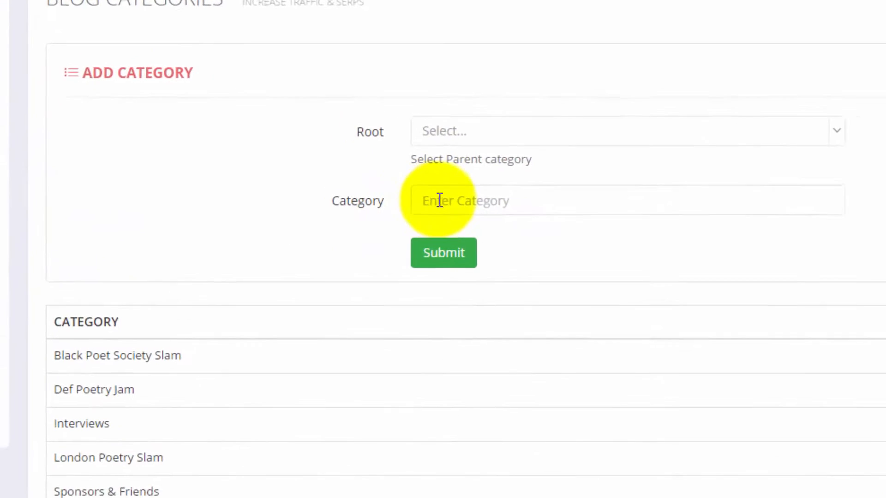
Add a blog category named "test" without a parent category, and reload the public blog page to check its category menu
{"action": "left_click", "coordinate": [348, 199]}
{"action": "type", "text": "test"}
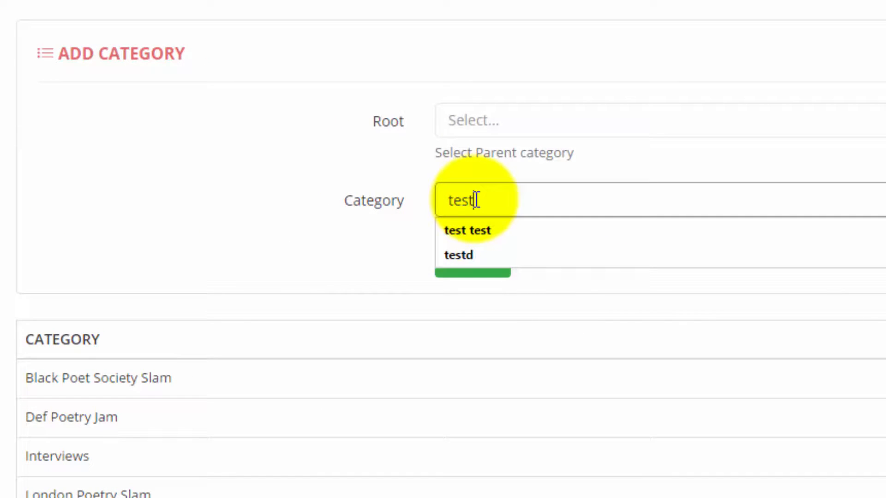
{"action": "left_click", "coordinate": [493, 265]}
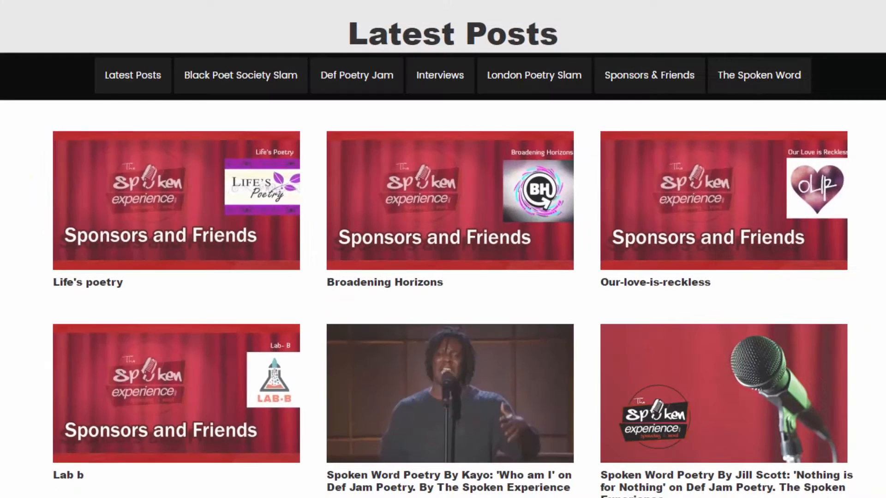
{"action": "right_click", "coordinate": [26, 211]}
{"action": "left_click", "coordinate": [32, 221]}
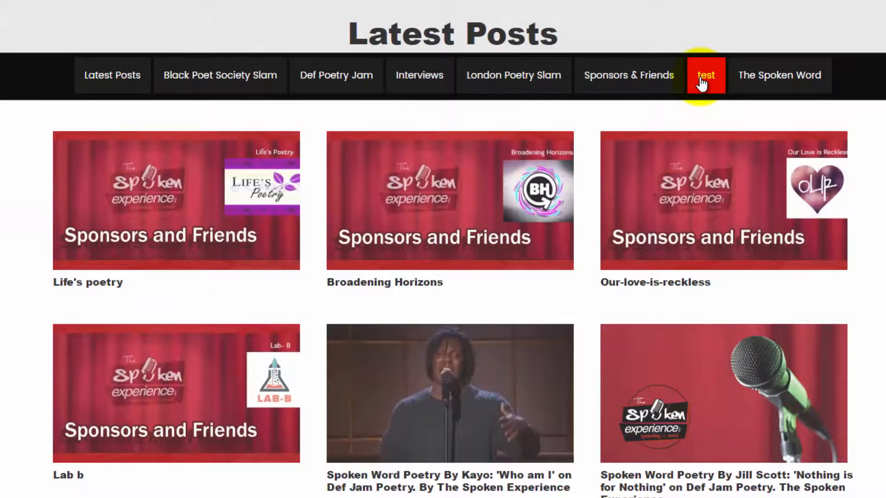
View the test category page on the public blog, and open the "Life's poetry" post for editing in the admin area
{"action": "left_click", "coordinate": [702, 78]}
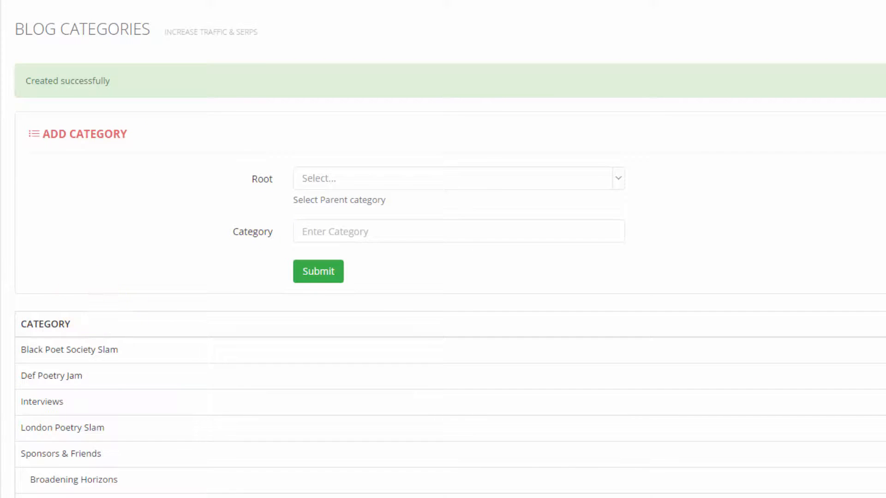
{"action": "left_click", "coordinate": [16, 214]}
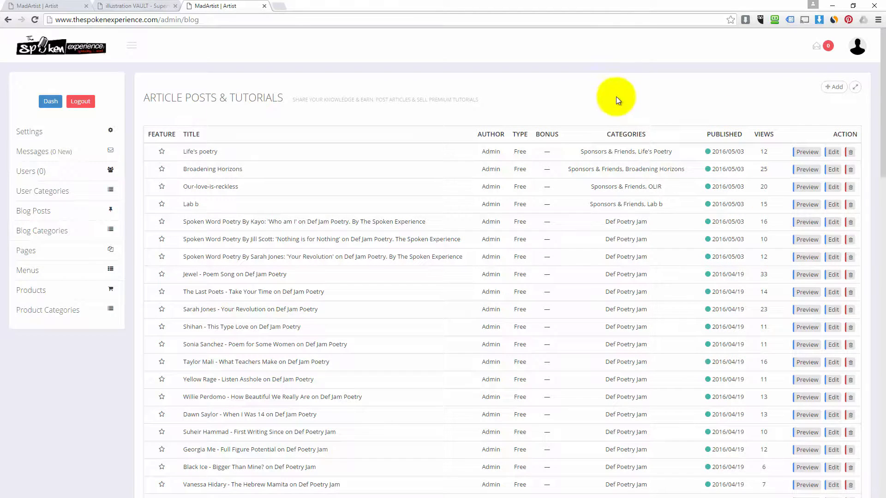
{"action": "left_click", "coordinate": [834, 151]}
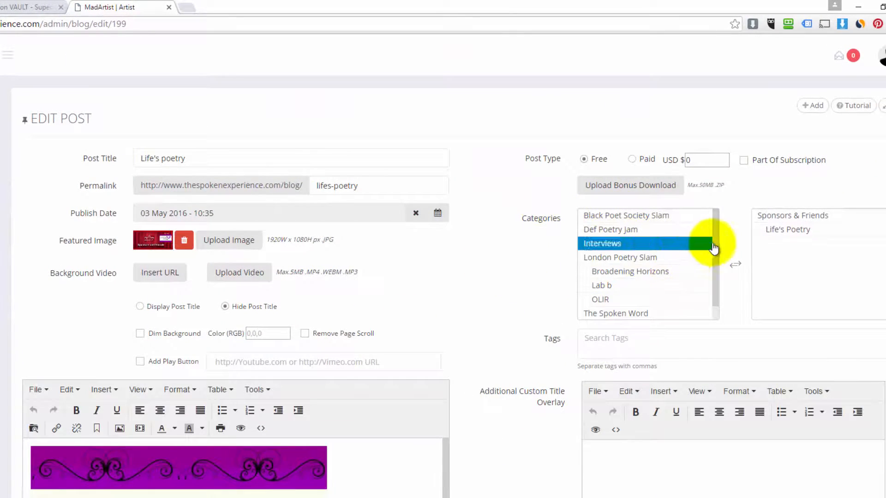
Assign the test category to the "Life's poetry" post, save it, and reload the public test category page
{"action": "left_click_drag", "start_coordinate": [720, 245], "coordinate": [719, 260]}
{"action": "double_click", "coordinate": [602, 313]}
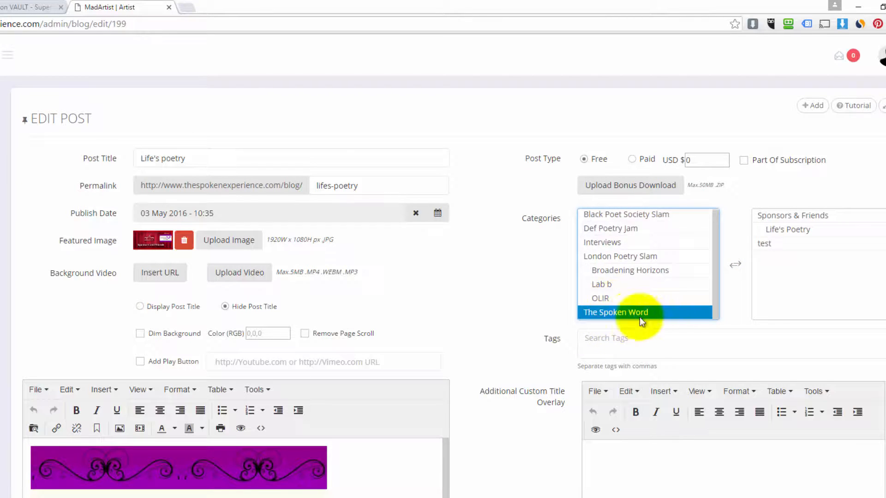
{"action": "double_click", "coordinate": [768, 245]}
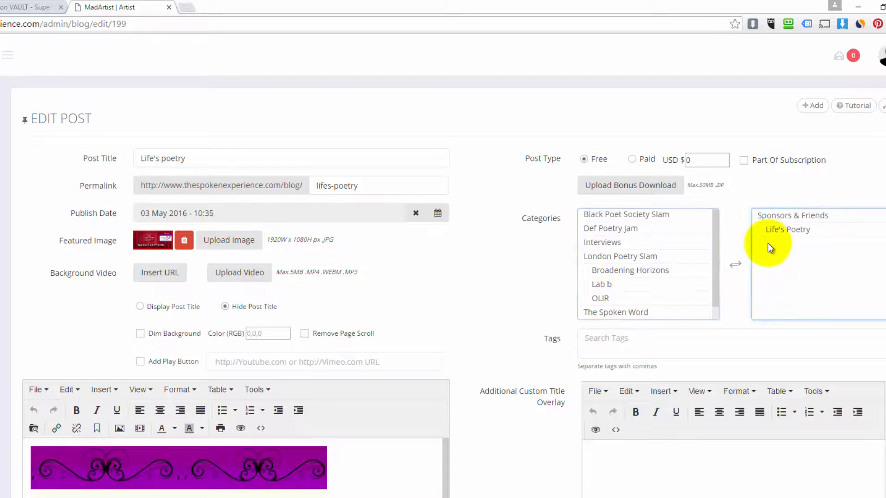
{"action": "scroll", "coordinate": [616, 300], "scroll_direction": "down", "scroll_amount": 1}
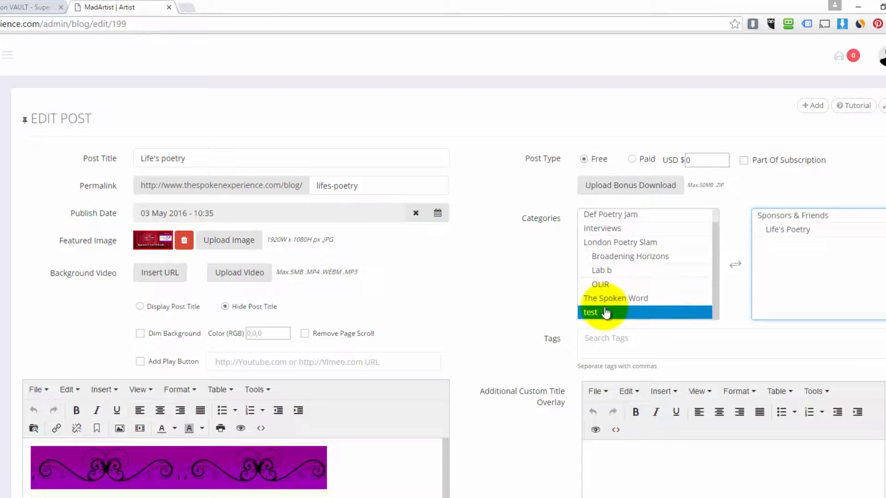
{"action": "double_click", "coordinate": [604, 311]}
{"action": "scroll", "coordinate": [520, 370], "scroll_direction": "down", "scroll_amount": 4}
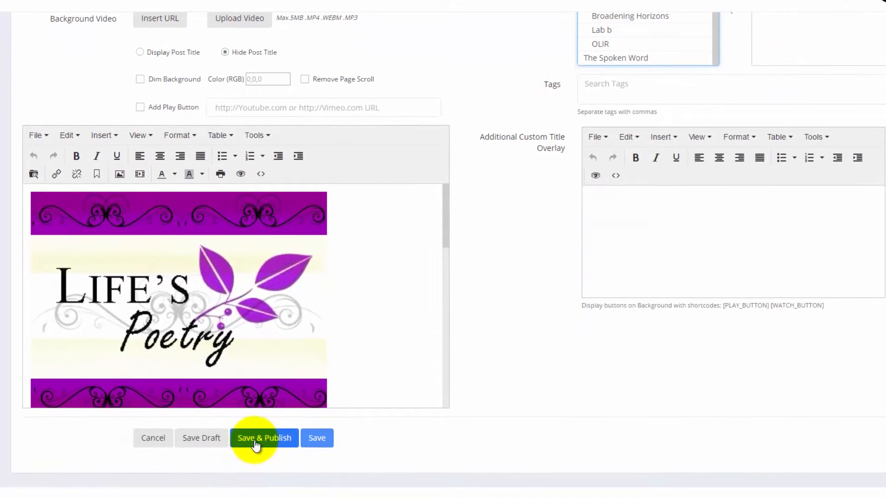
{"action": "left_click", "coordinate": [325, 470]}
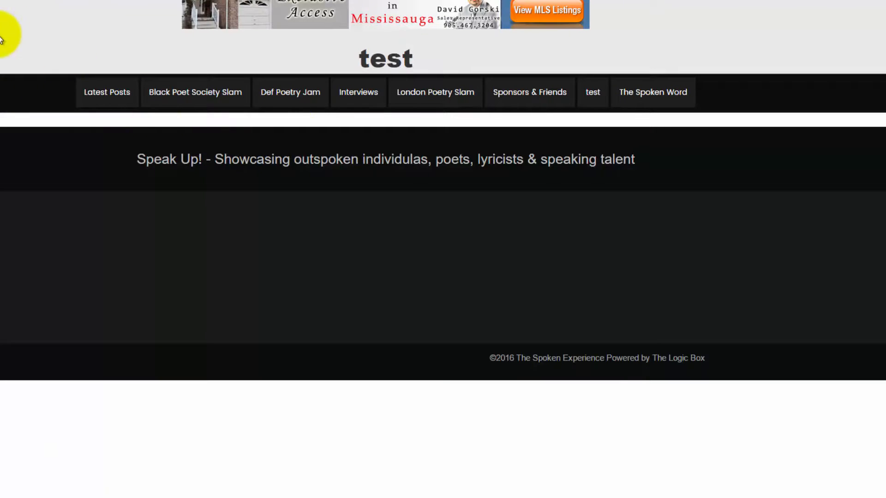
{"action": "right_click", "coordinate": [15, 39]}
{"action": "left_click", "coordinate": [50, 78]}
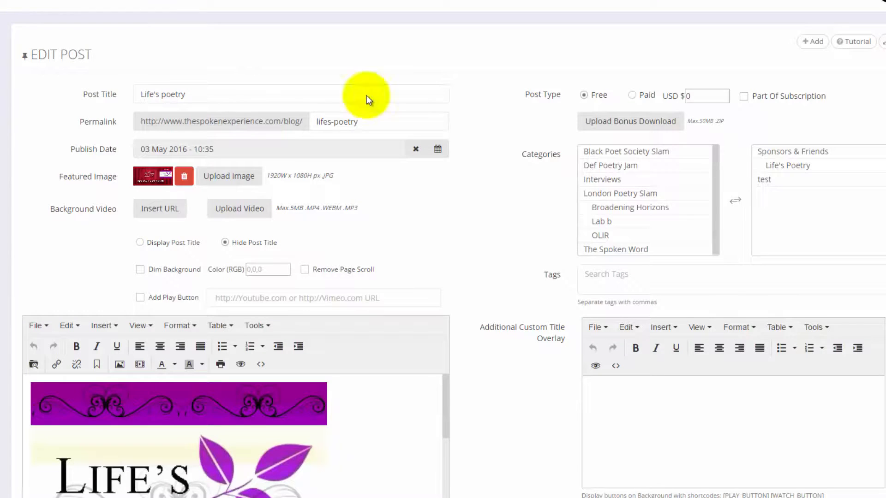
Remove the test category from the "Life's poetry" post, save and publish it, and refresh the public test category page
{"action": "left_click", "coordinate": [699, 223]}
{"action": "left_click", "coordinate": [765, 180]}
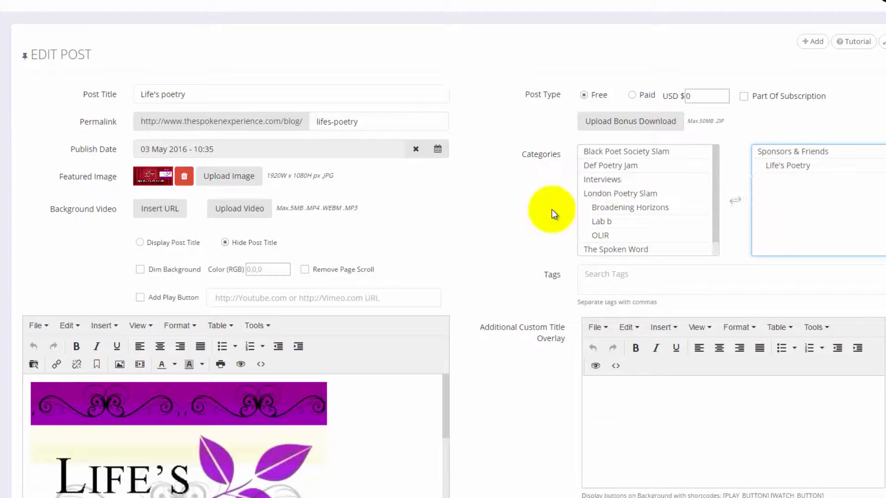
{"action": "scroll", "coordinate": [552, 209], "scroll_direction": "down", "scroll_amount": 4}
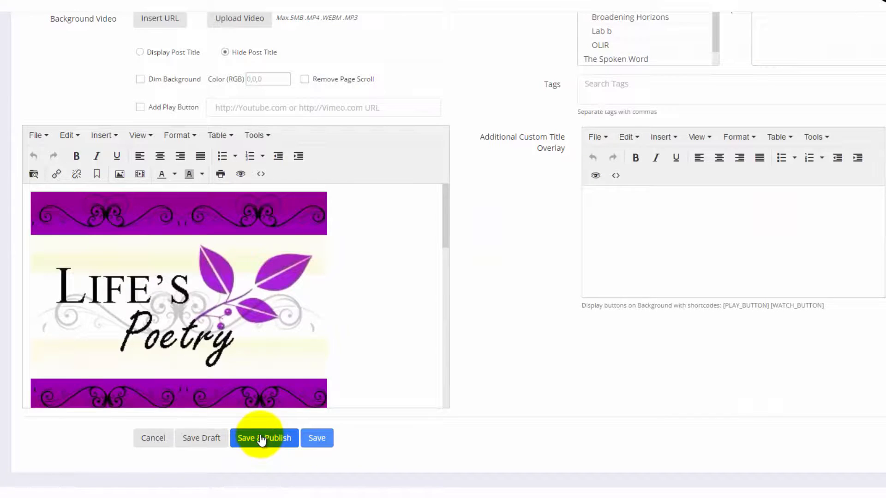
{"action": "left_click", "coordinate": [262, 439]}
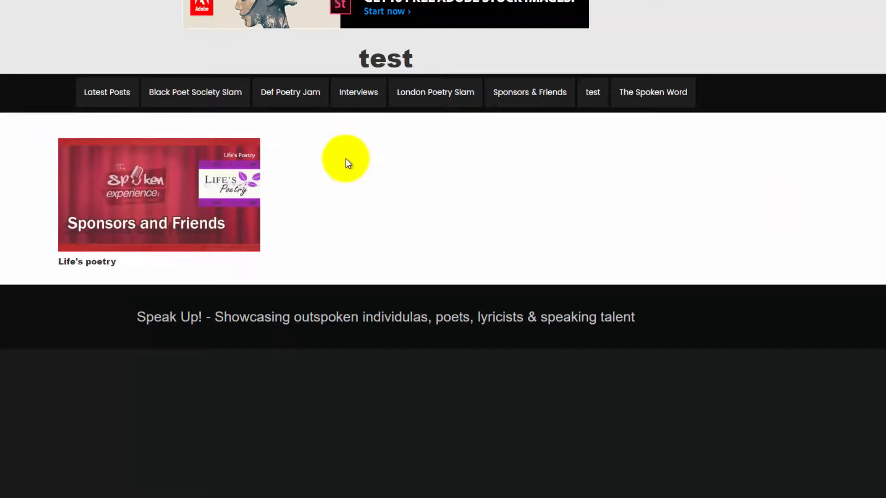
{"action": "right_click", "coordinate": [363, 163]}
{"action": "left_click", "coordinate": [368, 187]}
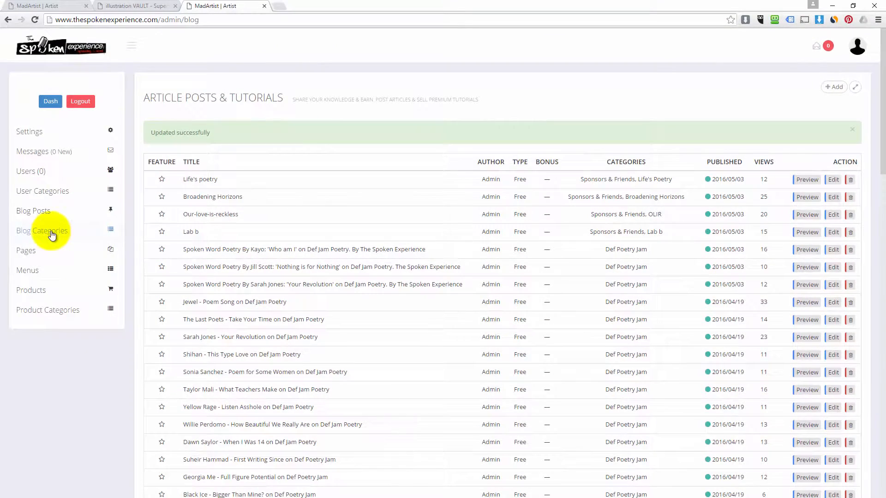
Delete the test category from the blog categories, and return to the list of blog posts
{"action": "left_click", "coordinate": [50, 231]}
{"action": "left_click", "coordinate": [845, 458]}
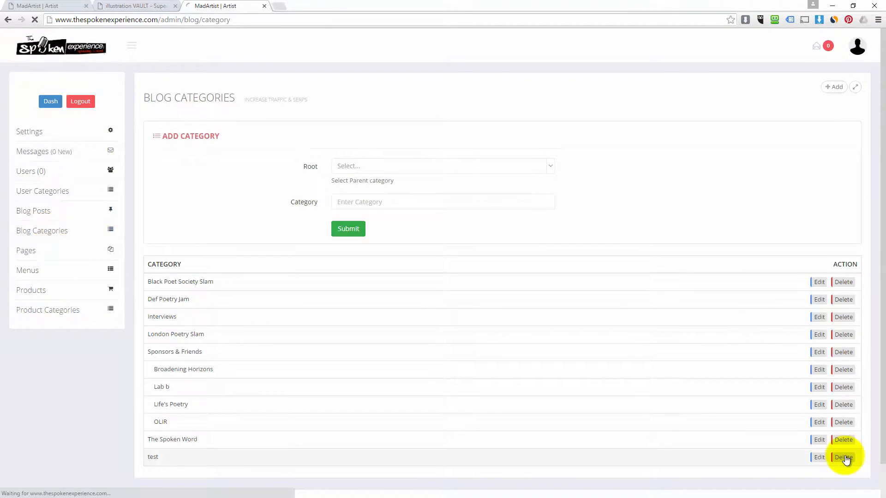
{"action": "left_click", "coordinate": [42, 212]}
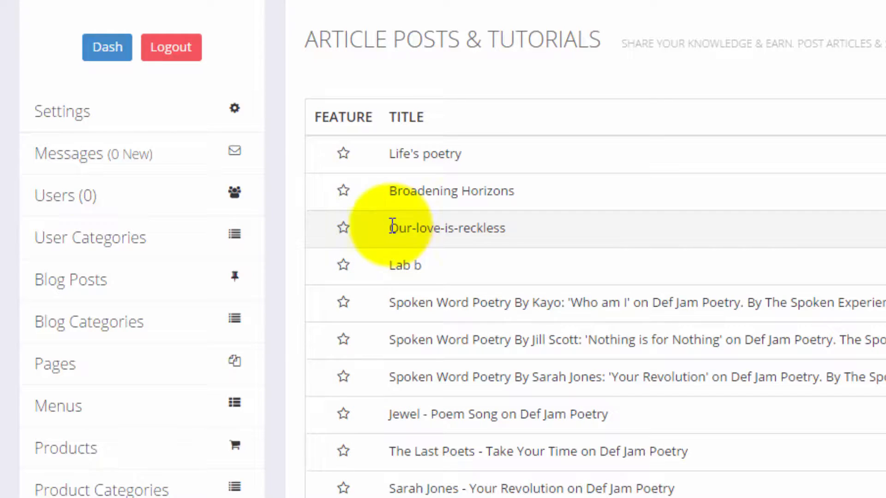
Preview the "Our-love-is-reckless" post and examine its title banner, header image, About OLIR text, founder photo and contact details
{"action": "triple_click", "coordinate": [408, 229]}
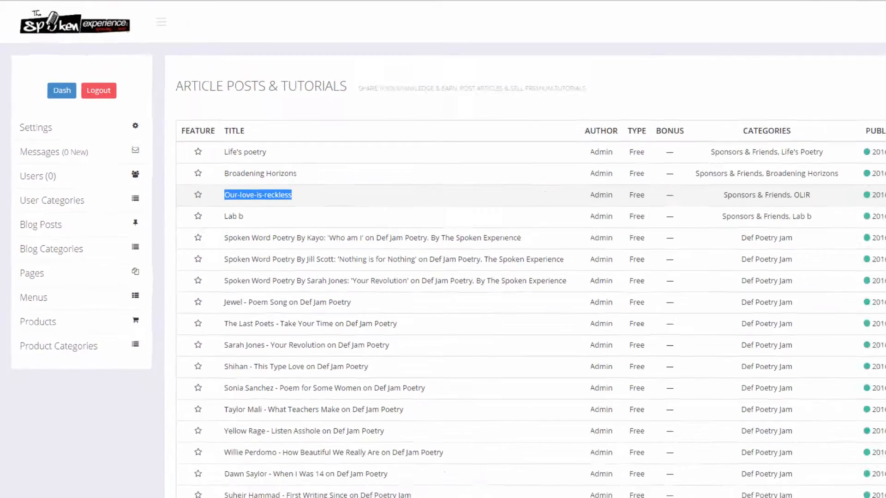
{"action": "left_click", "coordinate": [802, 186]}
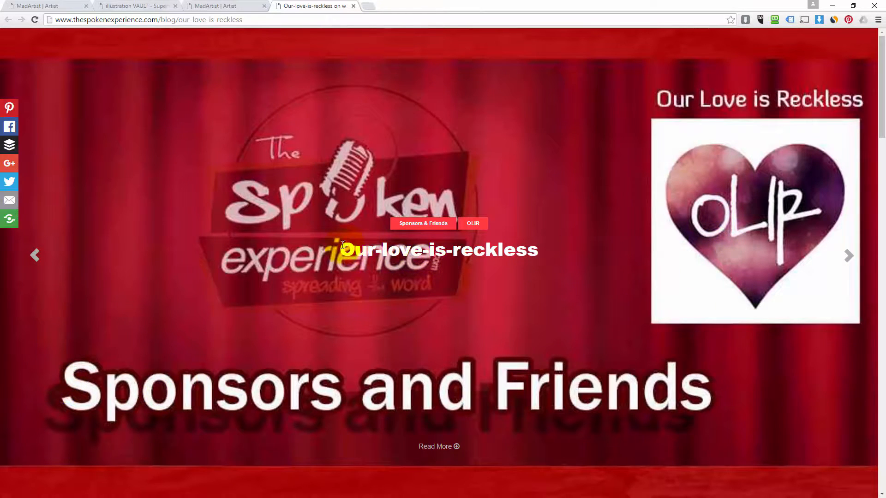
{"action": "left_click_drag", "start_coordinate": [340, 252], "coordinate": [551, 249]}
{"action": "left_click", "coordinate": [507, 257]}
{"action": "scroll", "coordinate": [609, 249], "scroll_direction": "down", "scroll_amount": 4}
{"action": "scroll", "coordinate": [705, 233], "scroll_direction": "down", "scroll_amount": 5}
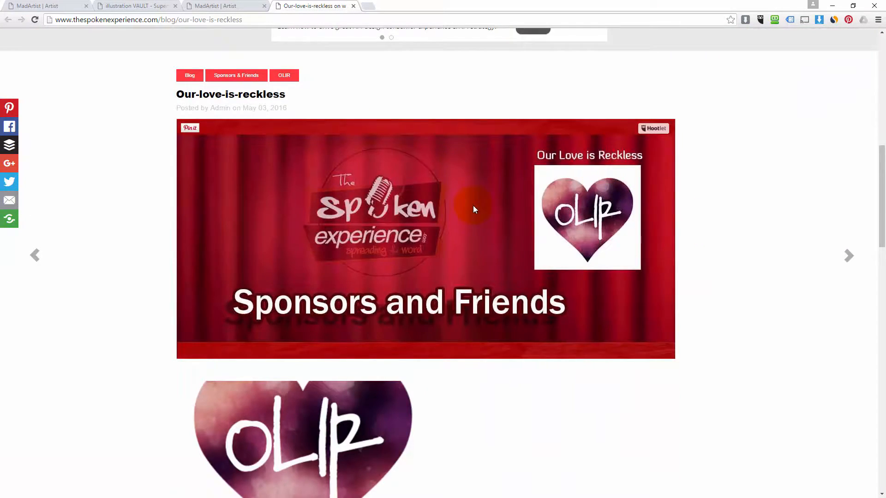
{"action": "scroll", "coordinate": [471, 206], "scroll_direction": "down", "scroll_amount": 7}
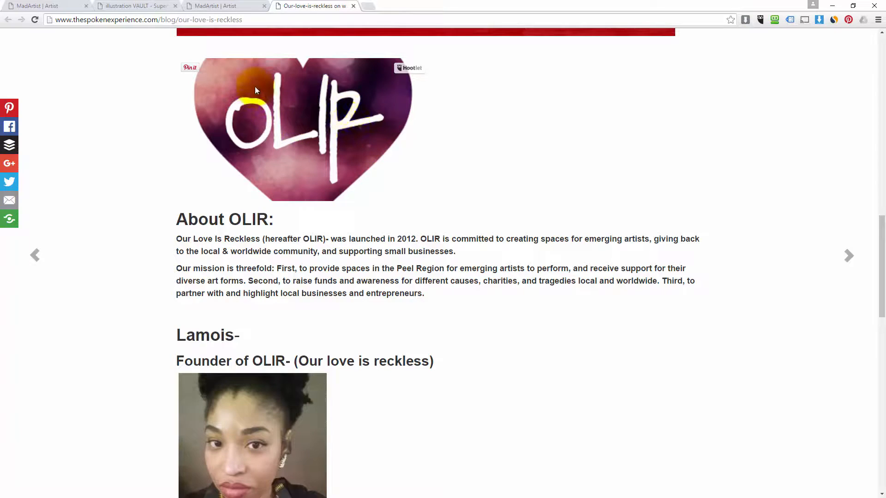
{"action": "scroll", "coordinate": [338, 146], "scroll_direction": "down", "scroll_amount": 3}
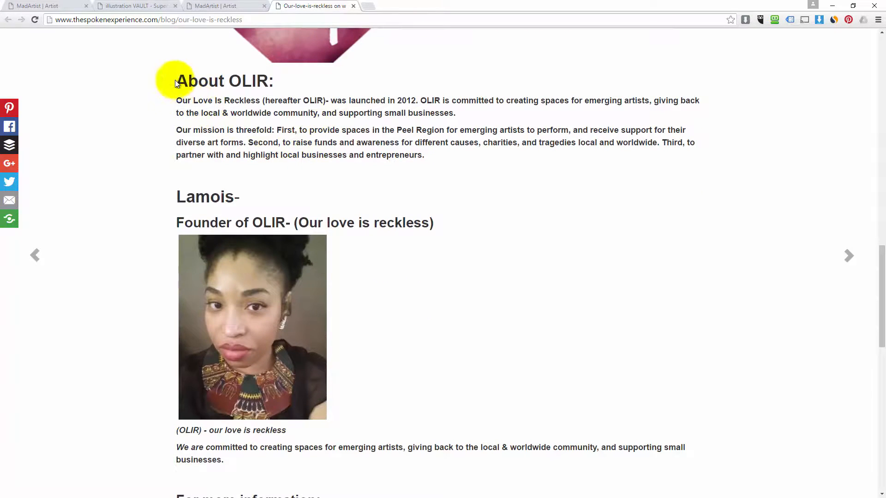
{"action": "scroll", "coordinate": [233, 196], "scroll_direction": "down", "scroll_amount": 6}
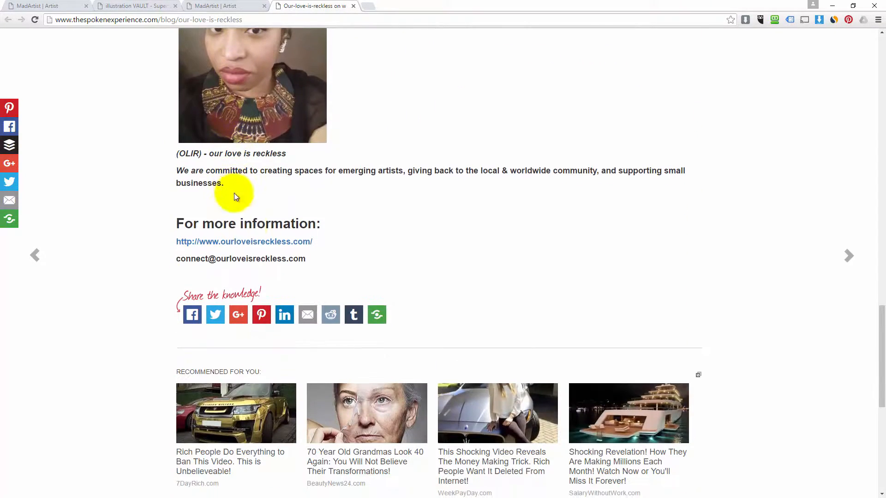
Review the post's OLIR logo and mission paragraphs, the caption text under the founder's photo, and the opening banner again
{"action": "scroll", "coordinate": [250, 222], "scroll_direction": "up", "scroll_amount": 7}
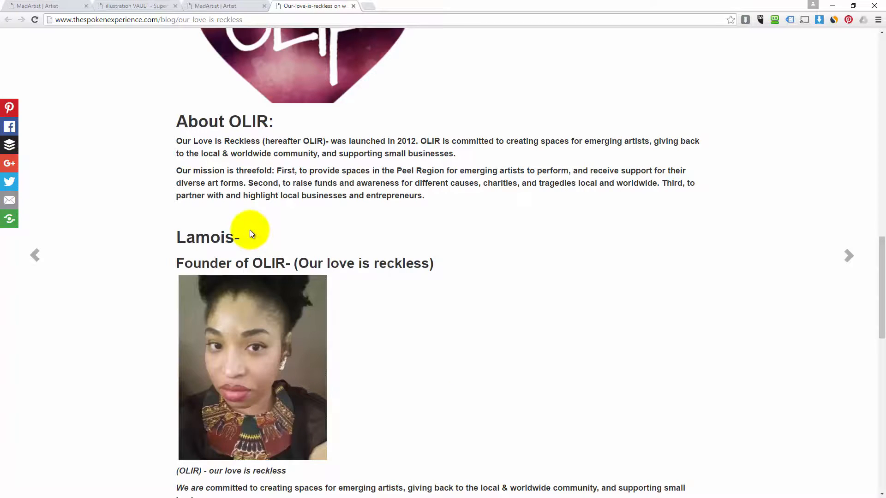
{"action": "scroll", "coordinate": [250, 230], "scroll_direction": "up", "scroll_amount": 4}
{"action": "left_click_drag", "start_coordinate": [176, 329], "coordinate": [421, 384]}
{"action": "left_click", "coordinate": [400, 376]}
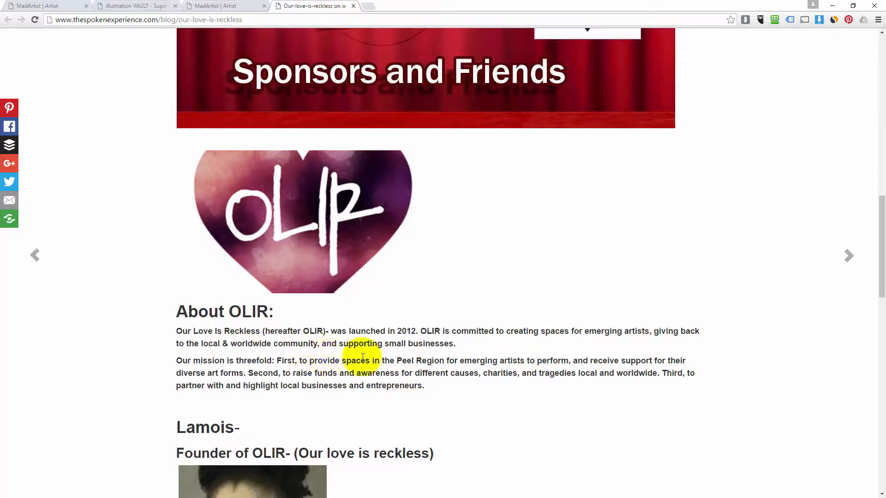
{"action": "scroll", "coordinate": [400, 368], "scroll_direction": "up", "scroll_amount": 3}
{"action": "scroll", "coordinate": [447, 352], "scroll_direction": "down", "scroll_amount": 7}
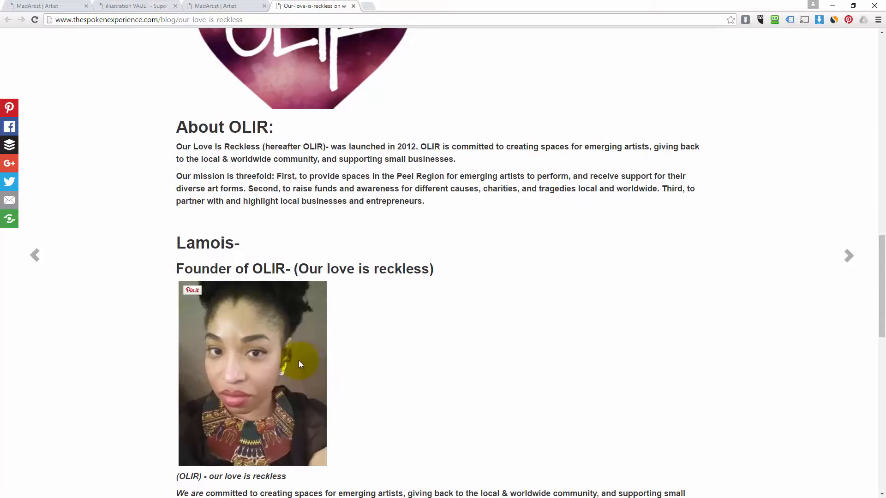
{"action": "scroll", "coordinate": [299, 365], "scroll_direction": "down", "scroll_amount": 4}
{"action": "left_click_drag", "start_coordinate": [175, 292], "coordinate": [225, 322]}
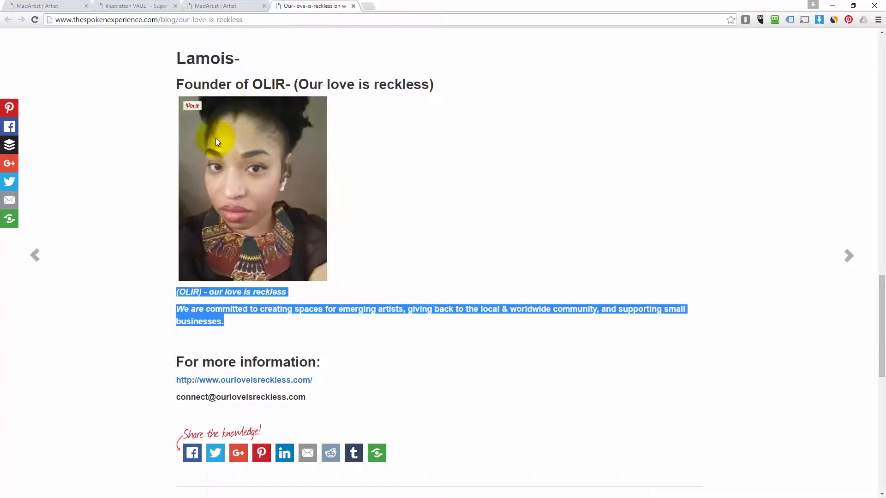
{"action": "scroll", "coordinate": [544, 399], "scroll_direction": "up", "scroll_amount": 17}
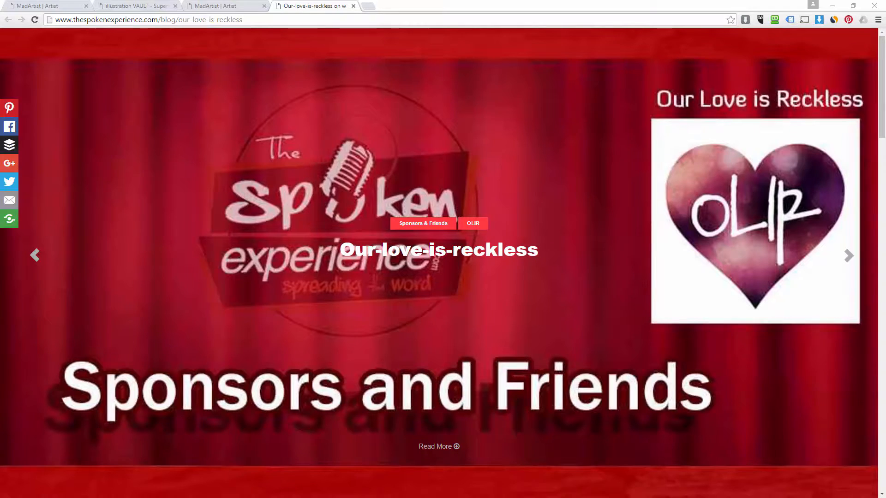
Start a new blog post in the admin area, paste the article's HTML into the body's source code, and review that code
{"action": "left_click", "coordinate": [217, 5]}
{"action": "left_click", "coordinate": [832, 90]}
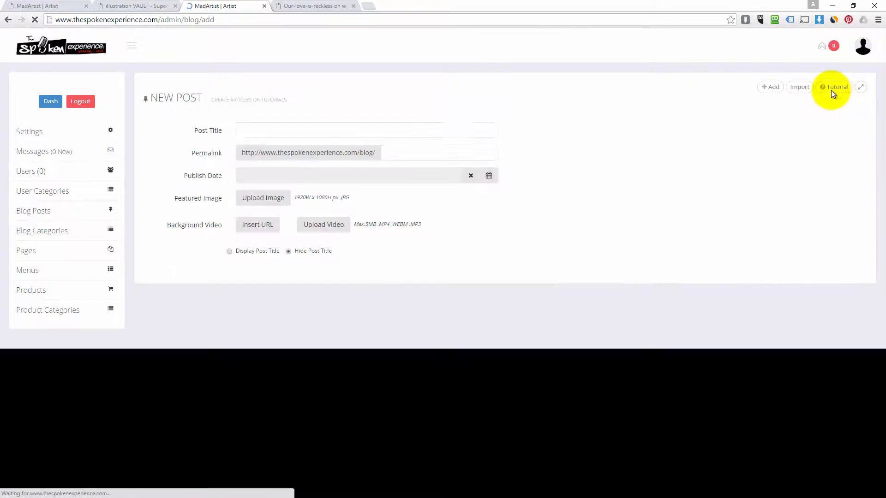
{"action": "left_click", "coordinate": [340, 353]}
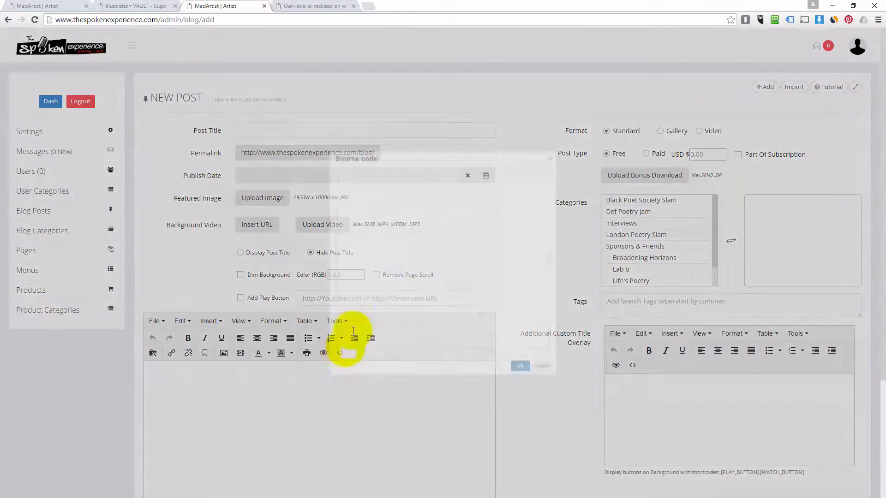
{"action": "key", "text": "ctrl+v"}
{"action": "left_click", "coordinate": [541, 397]}
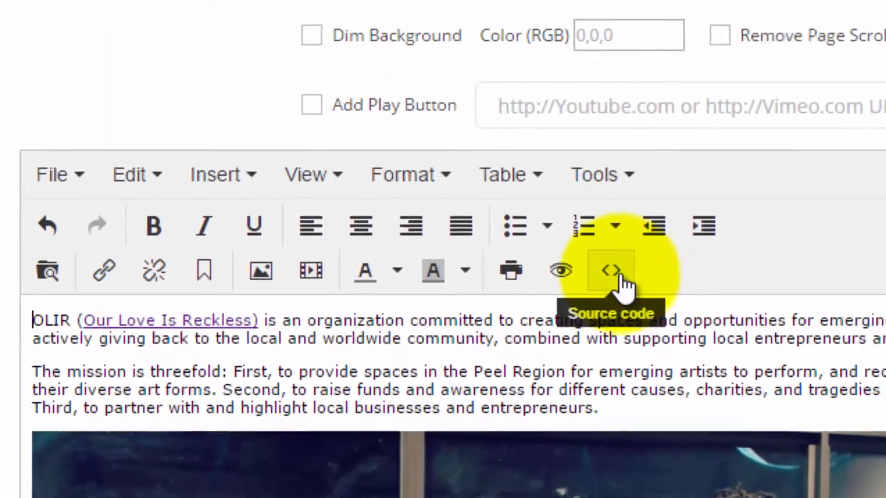
{"action": "left_click", "coordinate": [618, 276]}
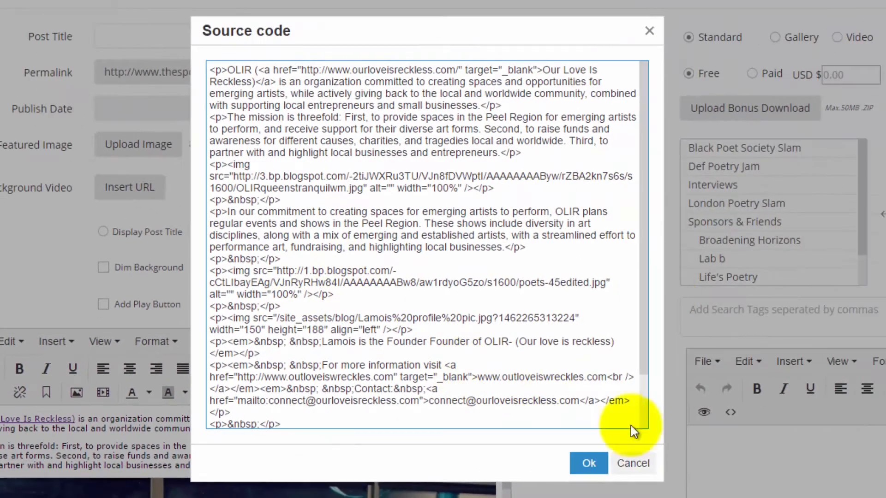
{"action": "left_click", "coordinate": [653, 465]}
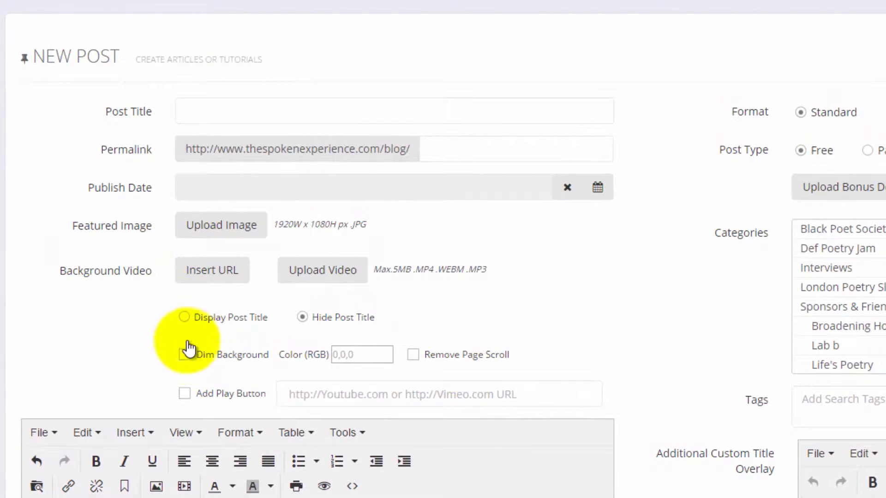
Set the new post to dim the background and display its title, and title it "Our Love is Reckless (OLR)"
{"action": "left_click", "coordinate": [185, 354]}
{"action": "left_click", "coordinate": [184, 318]}
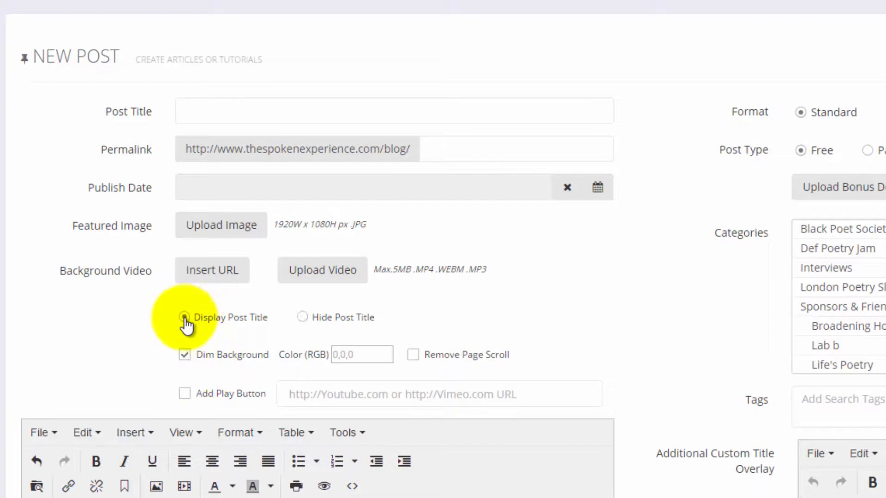
{"action": "left_click", "coordinate": [212, 114]}
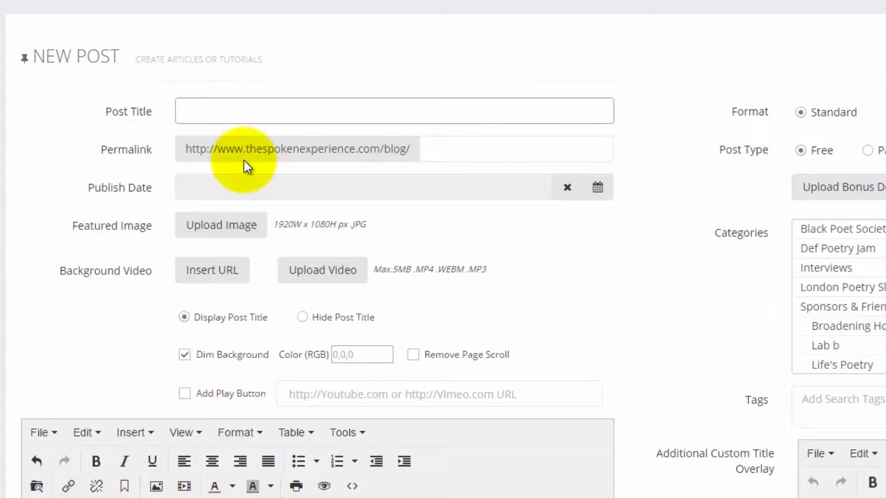
{"action": "type", "text": "Our Love is Reckle"}
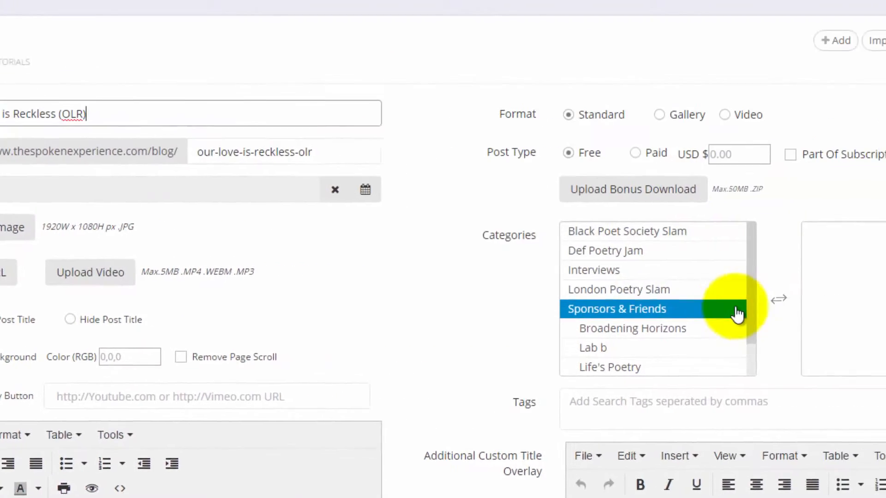
Assign the post to Sponsors & Friends with tags "olr, out love is reckless, the spoken word, spoken word poetry, def jam, slampoetry, poets"
{"action": "left_click", "coordinate": [682, 308]}
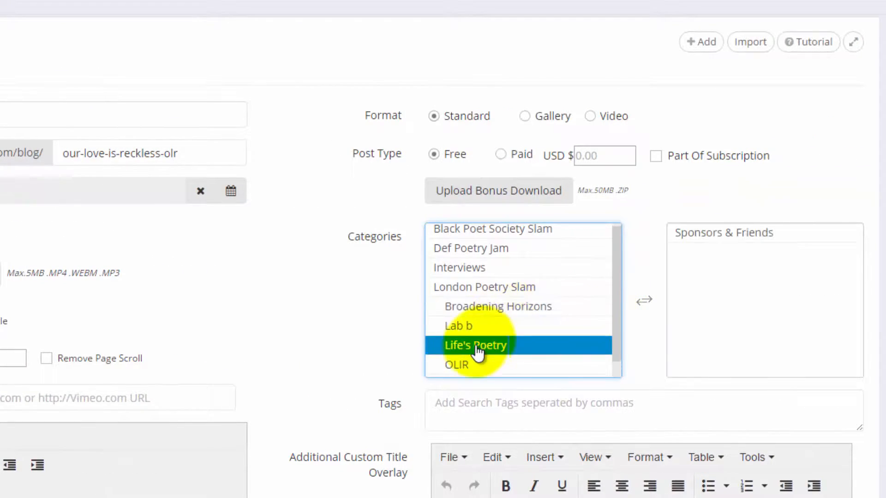
{"action": "left_click", "coordinate": [461, 412]}
{"action": "type", "text": "olr, out love is reckless"}
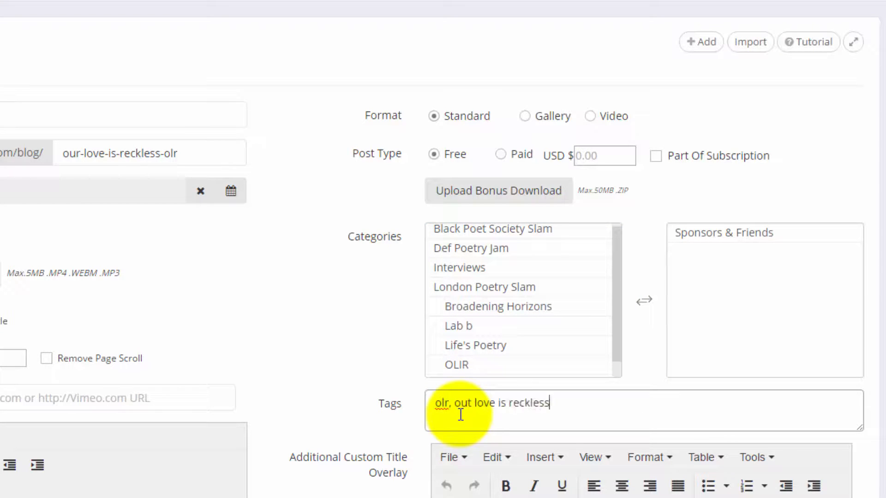
{"action": "type", "text": ", the spoken word, spoken word poetry, def jam, slam poetry"}
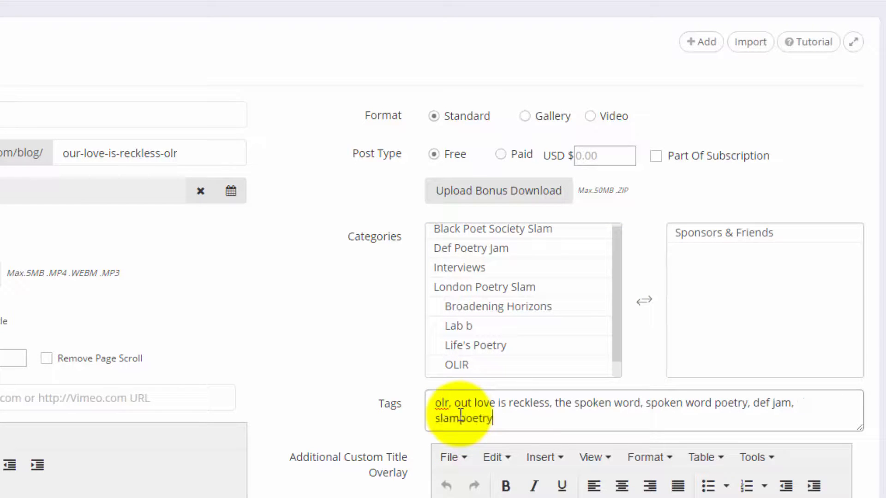
{"action": "type", "text": ", poets"}
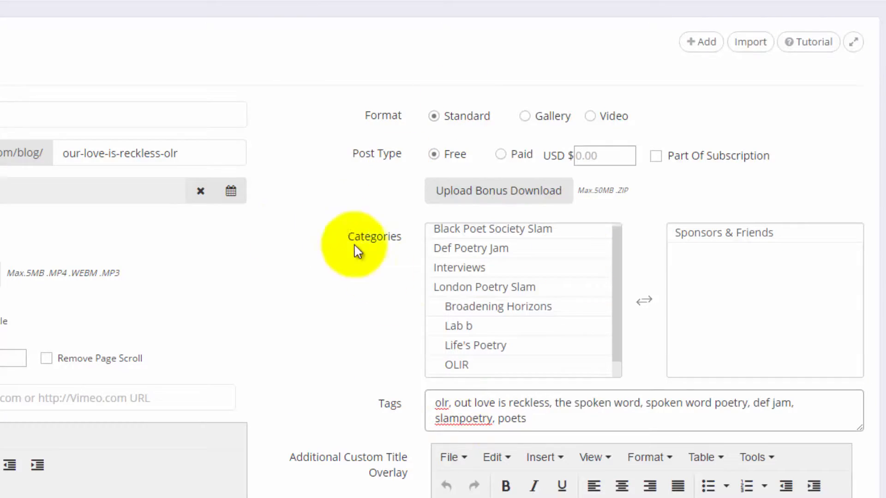
Save and publish the new post, preview its public page, and close the preview
{"action": "scroll", "coordinate": [296, 438], "scroll_direction": "down", "scroll_amount": 5}
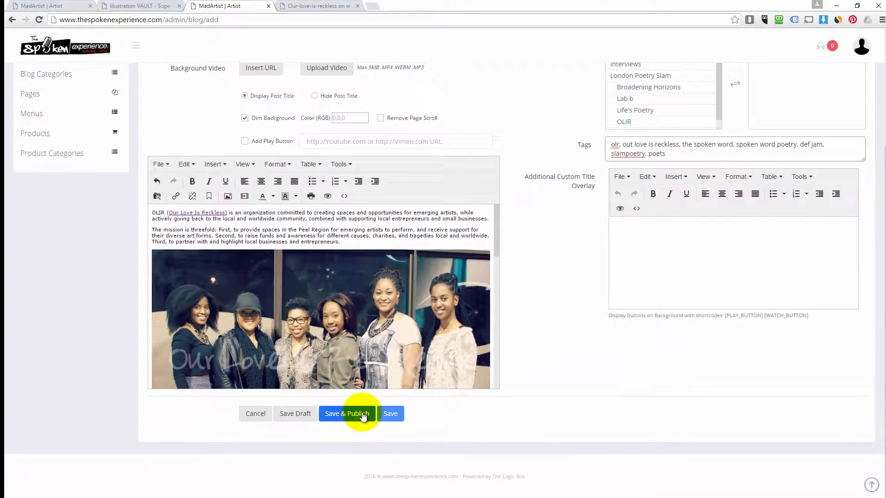
{"action": "left_click", "coordinate": [363, 415]}
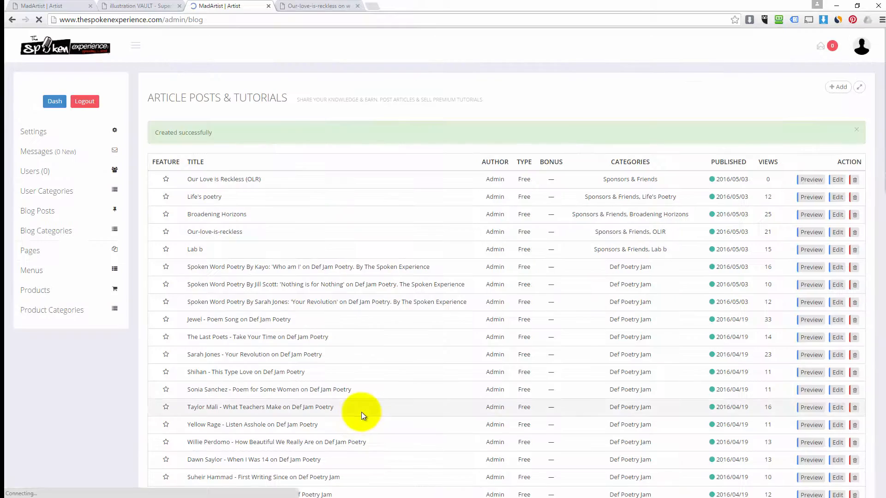
{"action": "left_click", "coordinate": [811, 180]}
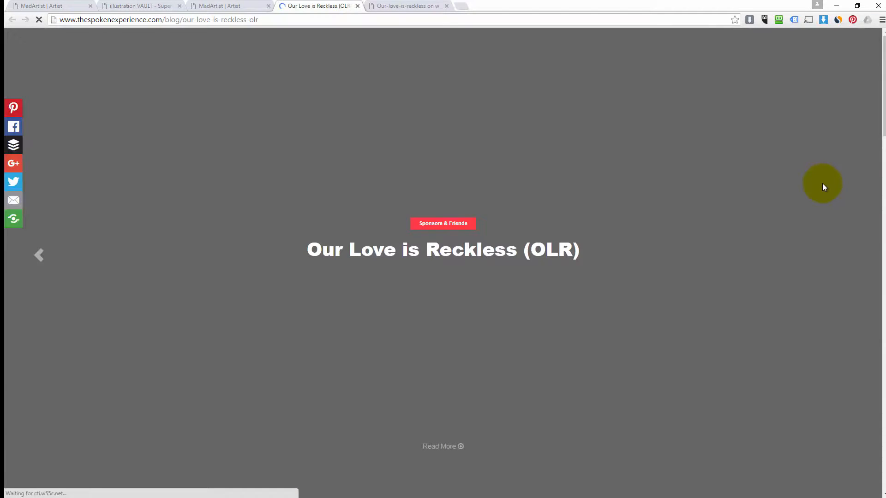
{"action": "left_click", "coordinate": [357, 6]}
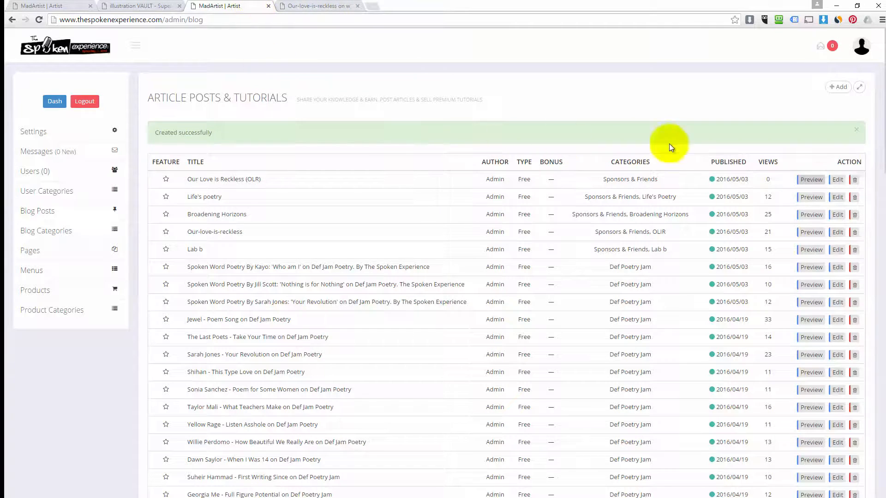
Reopen the "Our Love is Reckless (OLR)" post for editing, upload our-love-is-wreckless-olp.jpg as its featured image, and save it
{"action": "left_click", "coordinate": [837, 178]}
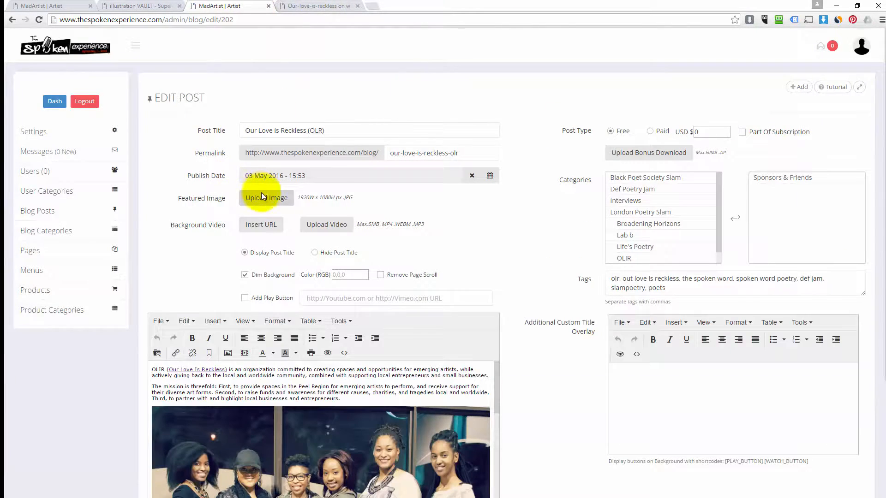
{"action": "left_click", "coordinate": [262, 196]}
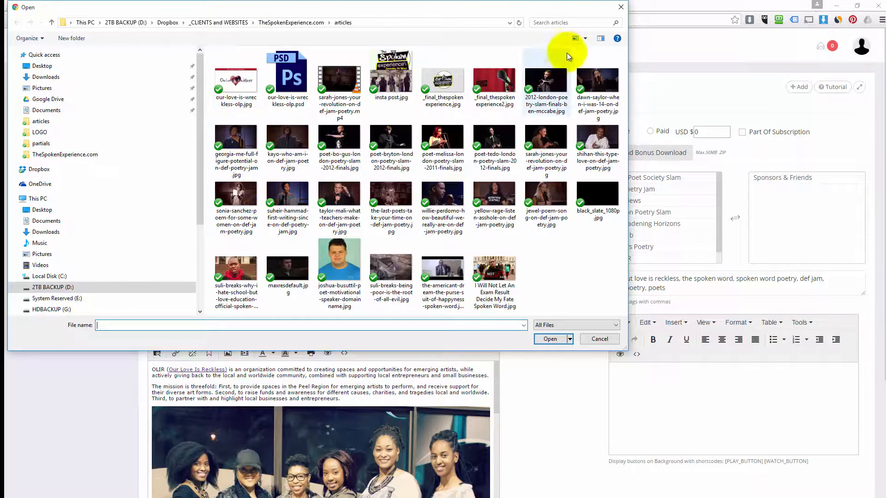
{"action": "double_click", "coordinate": [252, 81]}
{"action": "scroll", "coordinate": [561, 294], "scroll_direction": "down", "scroll_amount": 3}
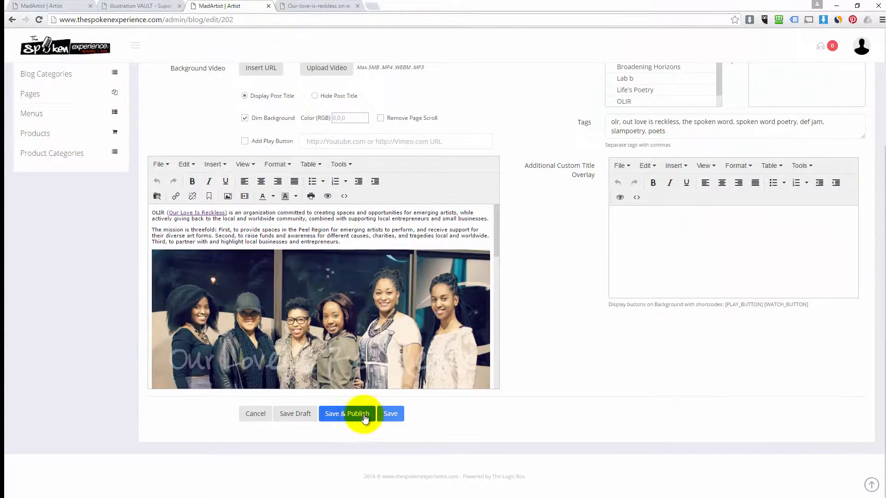
{"action": "left_click", "coordinate": [390, 414]}
Open the Sponsors & Friends category from the older "Our-love-is-reckless" post and view the new "Our Love is Reckless (OLR)" post
{"action": "left_click", "coordinate": [297, 6]}
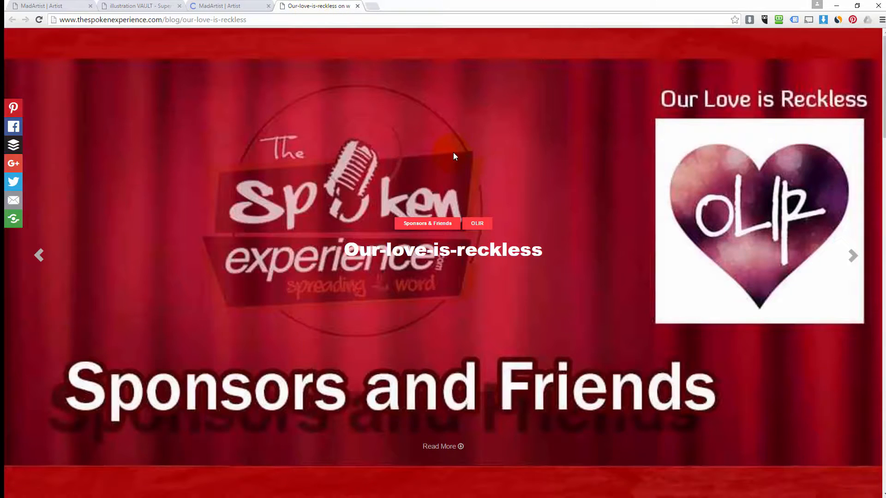
{"action": "right_click", "coordinate": [455, 152]}
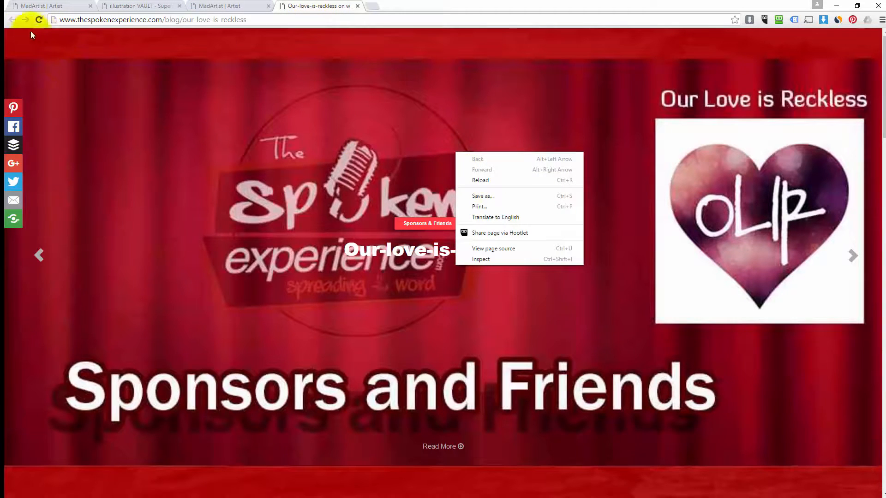
{"action": "left_click", "coordinate": [355, 220]}
{"action": "left_click", "coordinate": [418, 221]}
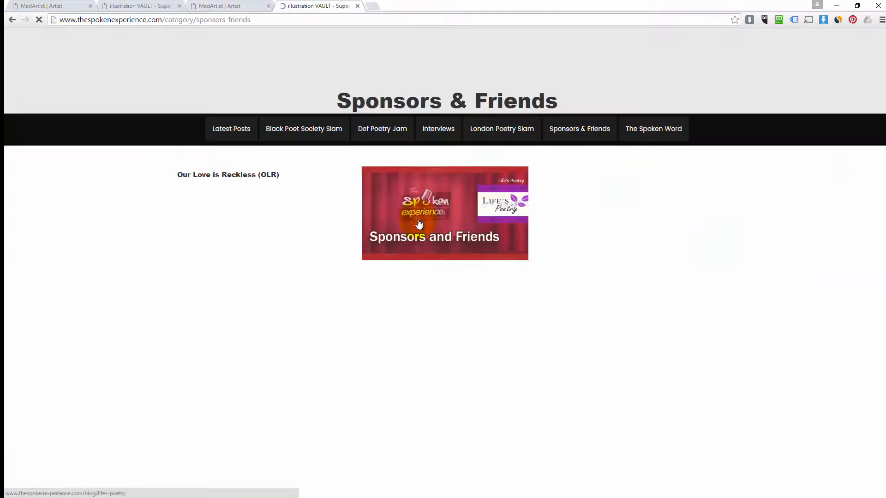
{"action": "left_click", "coordinate": [259, 205]}
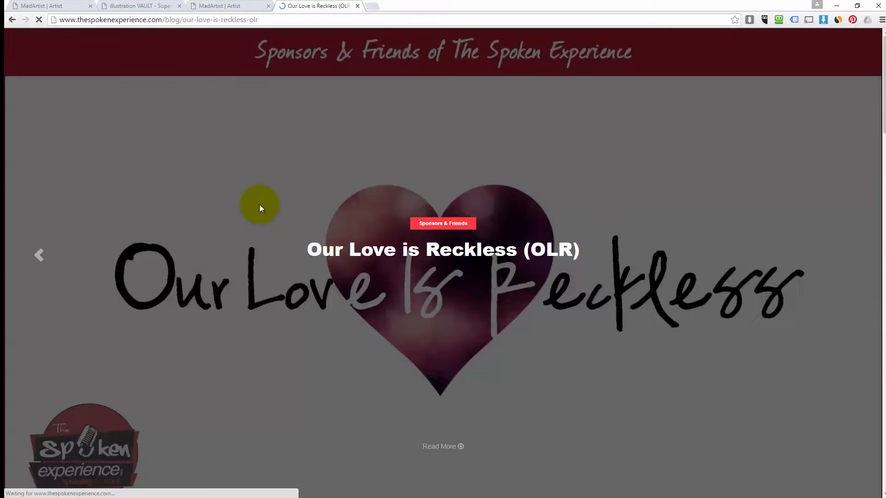
Open the Sponsors & Friends category in a separate tab and view the older "Our-love-is-reckless" post from it
{"action": "left_click", "coordinate": [227, 6]}
{"action": "left_click", "coordinate": [327, 5]}
{"action": "left_click", "coordinate": [318, 15]}
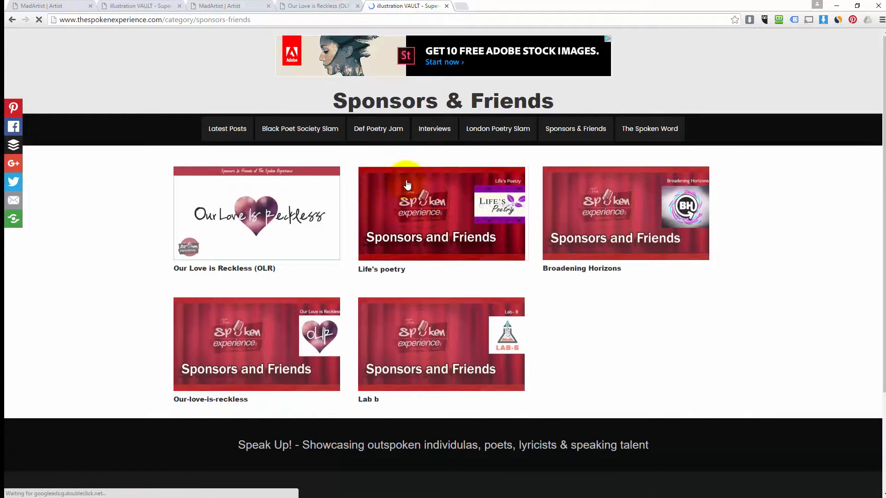
{"action": "left_click", "coordinate": [253, 343]}
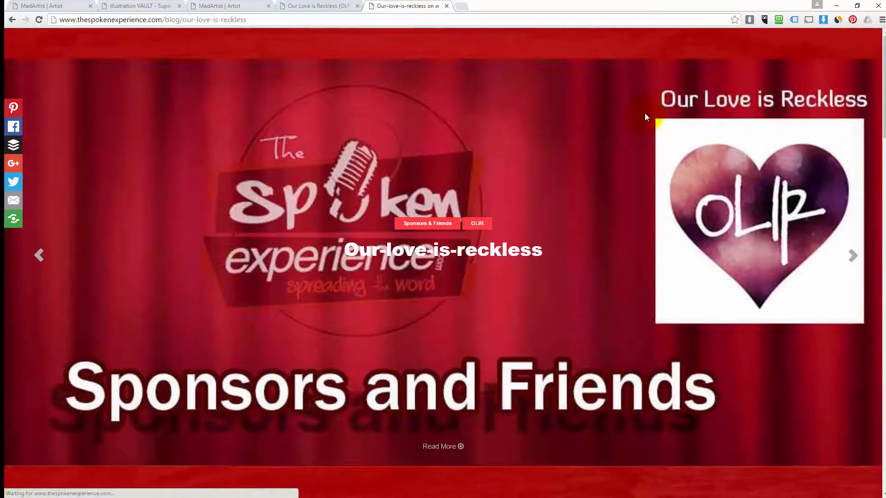
Compare the banner images and titles of the old and new Our Love is Reckless posts, highlighting the old hyphenated title
{"action": "left_click", "coordinate": [306, 6]}
{"action": "left_click", "coordinate": [410, 7]}
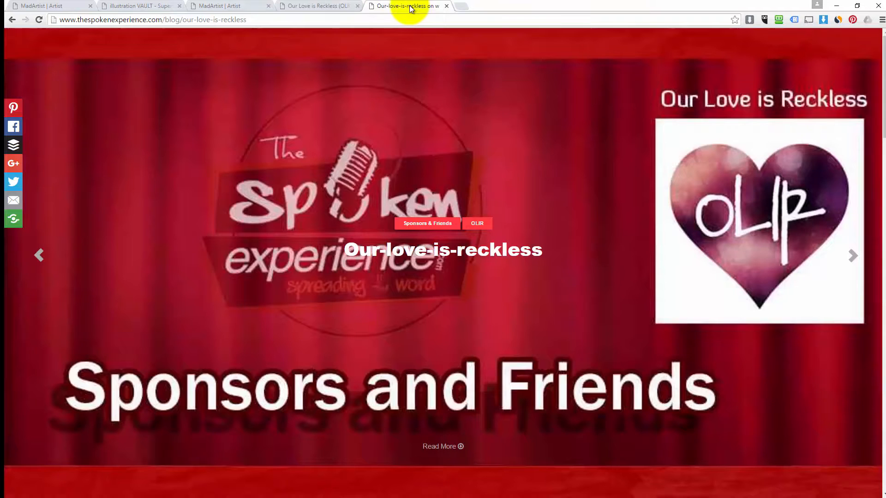
{"action": "left_click", "coordinate": [322, 5]}
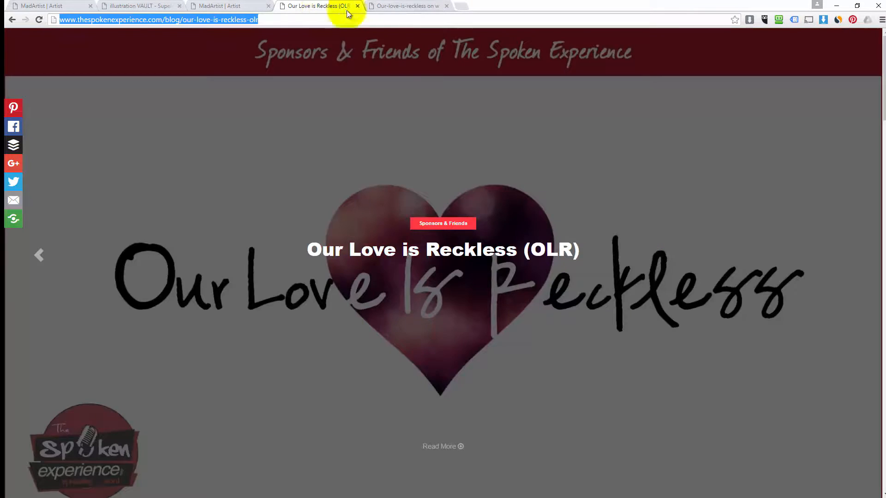
{"action": "left_click", "coordinate": [392, 6]}
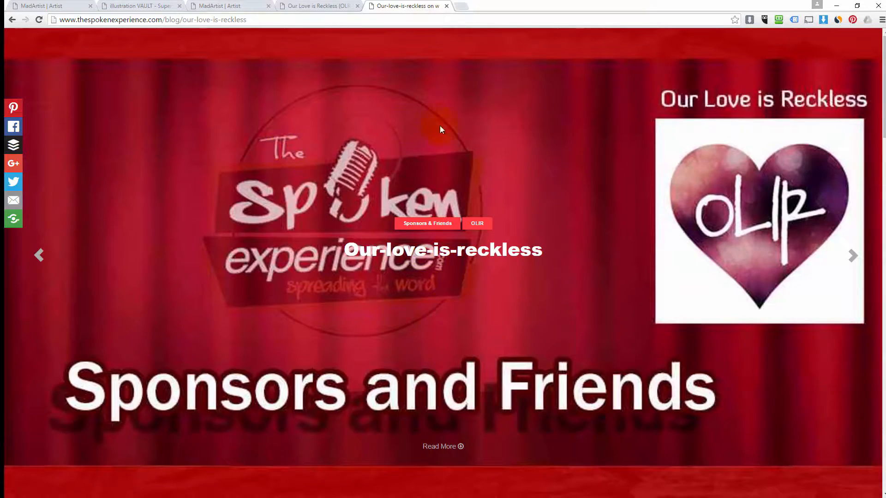
{"action": "left_click", "coordinate": [311, 7]}
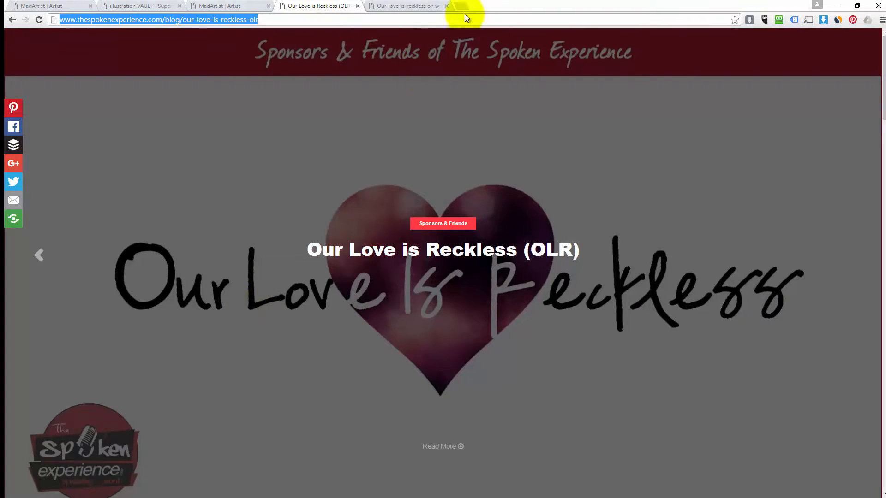
{"action": "left_click", "coordinate": [422, 6]}
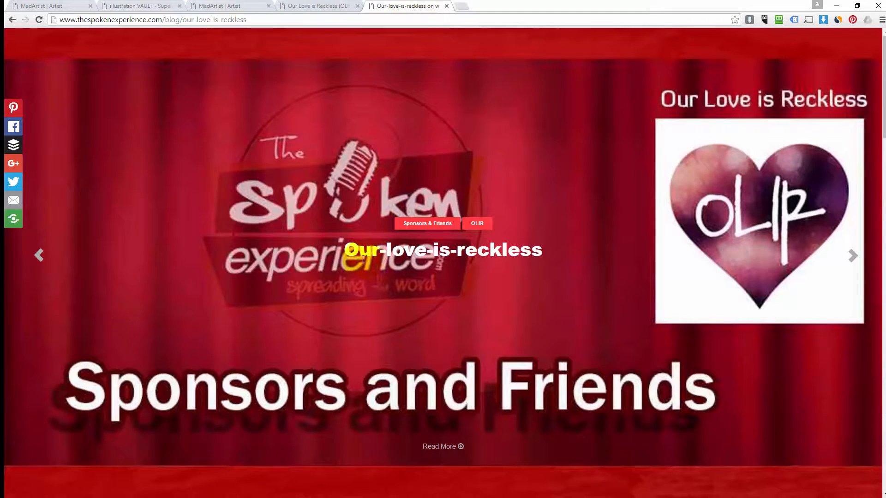
{"action": "left_click_drag", "start_coordinate": [350, 248], "coordinate": [528, 260]}
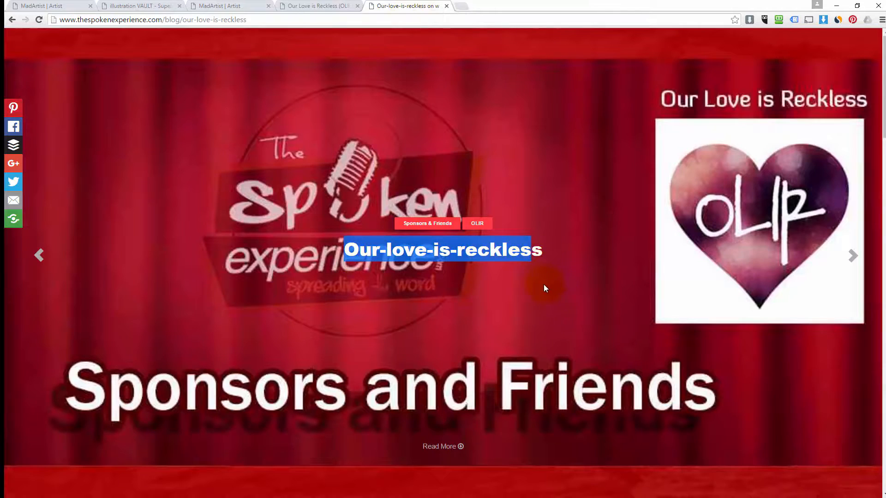
{"action": "left_click", "coordinate": [327, 6]}
Open the older "Our-love-is-reckless" post for editing in the admin area and change its title to "Our Love Is Reckless"
{"action": "left_click", "coordinate": [232, 9]}
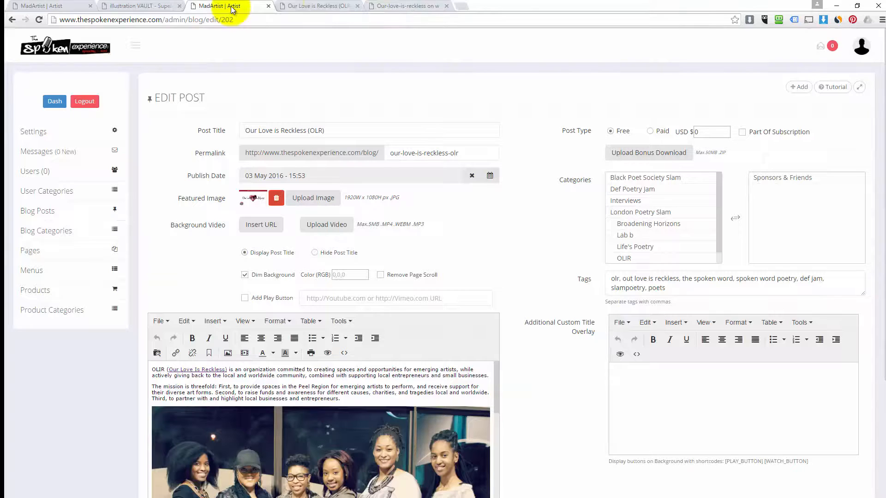
{"action": "left_click", "coordinate": [12, 20]}
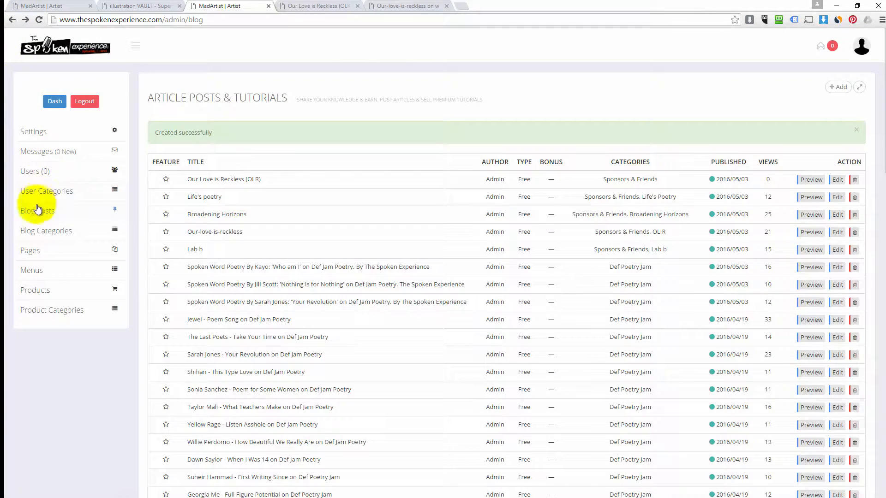
{"action": "left_click", "coordinate": [838, 232]}
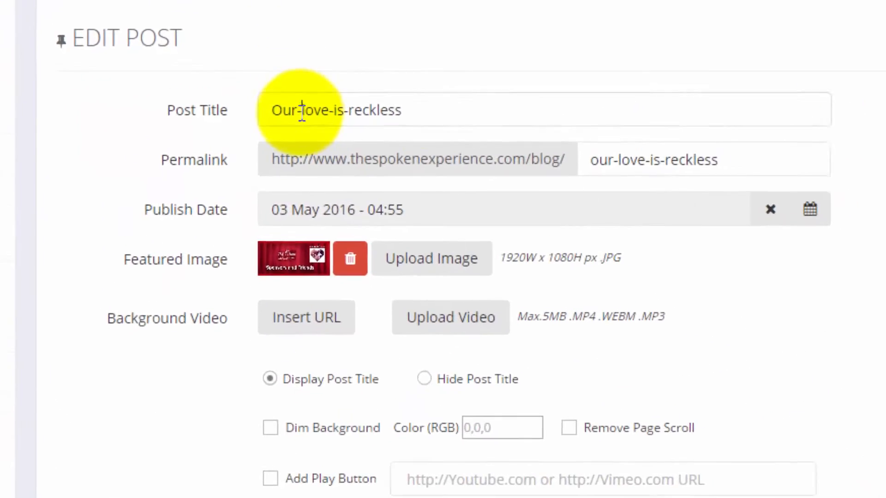
{"action": "left_click", "coordinate": [279, 120]}
{"action": "key", "text": "BackSpace"}
{"action": "type", "text": "L"}
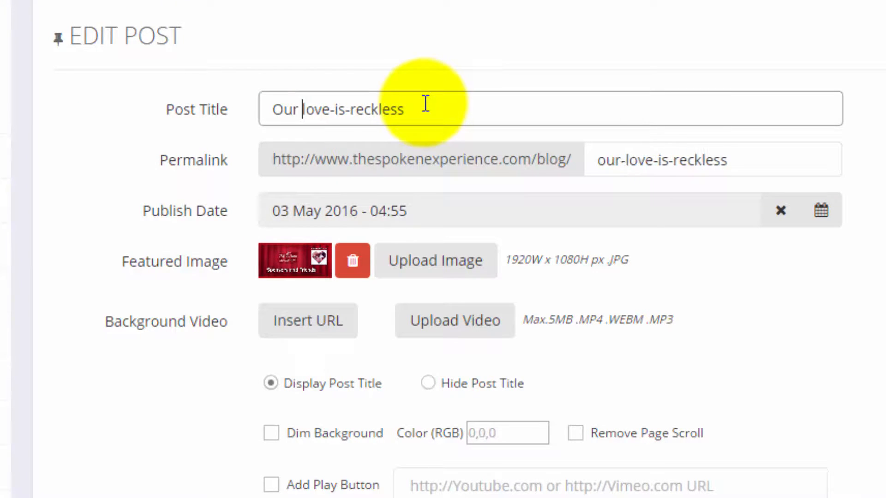
{"action": "key", "text": "Delete"}
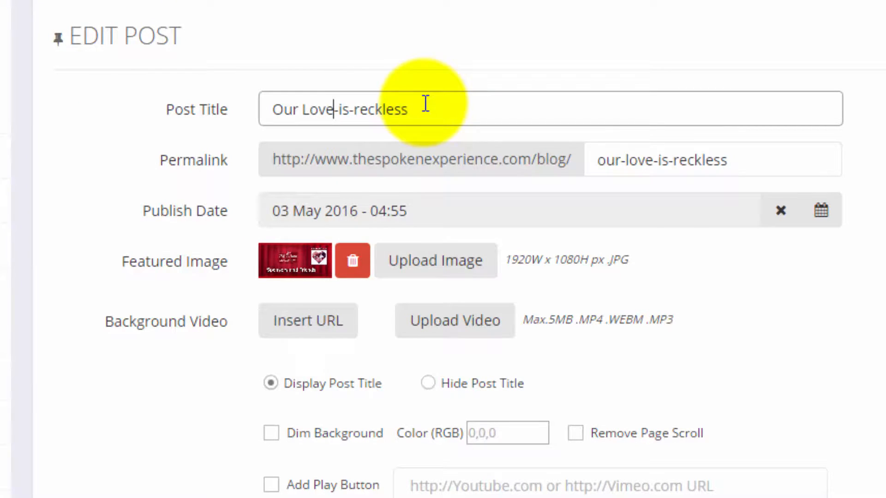
{"action": "key", "text": "Delete"}
{"action": "key", "text": "Delete"}
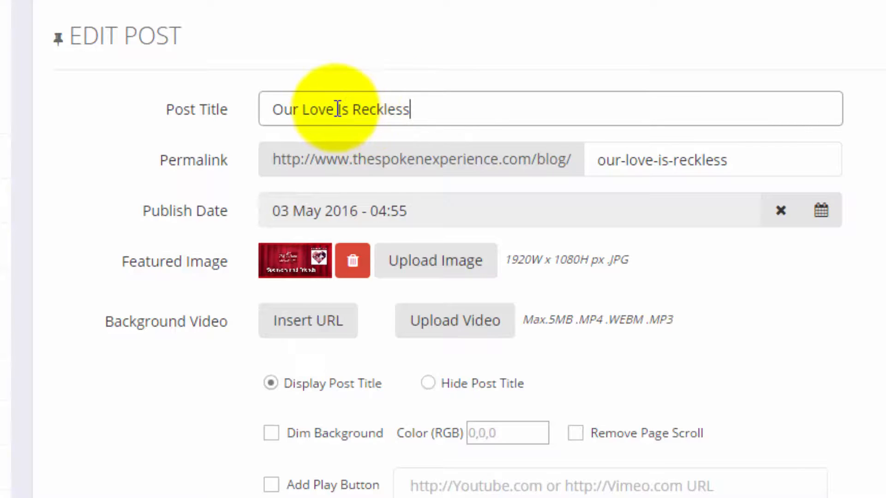
Append "-dsdsadsad" to the post title and highlight the permalink generated from it
{"action": "left_click", "coordinate": [438, 103]}
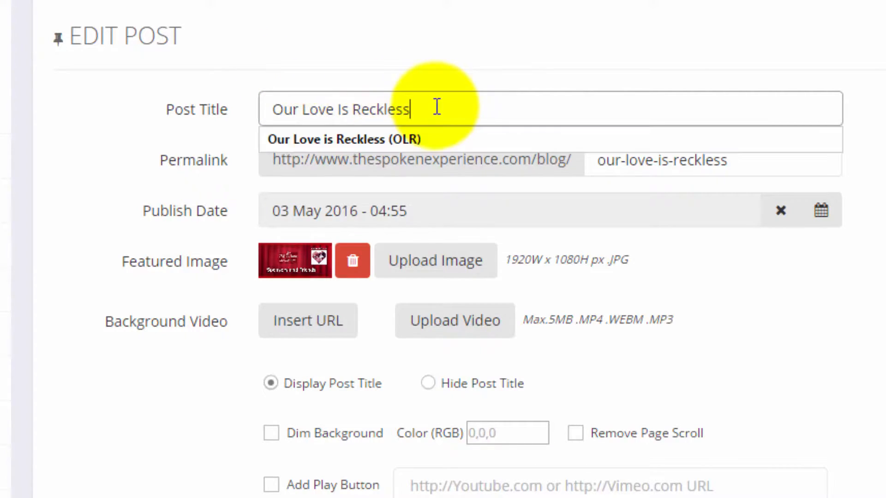
{"action": "type", "text": "-dsdsadsad"}
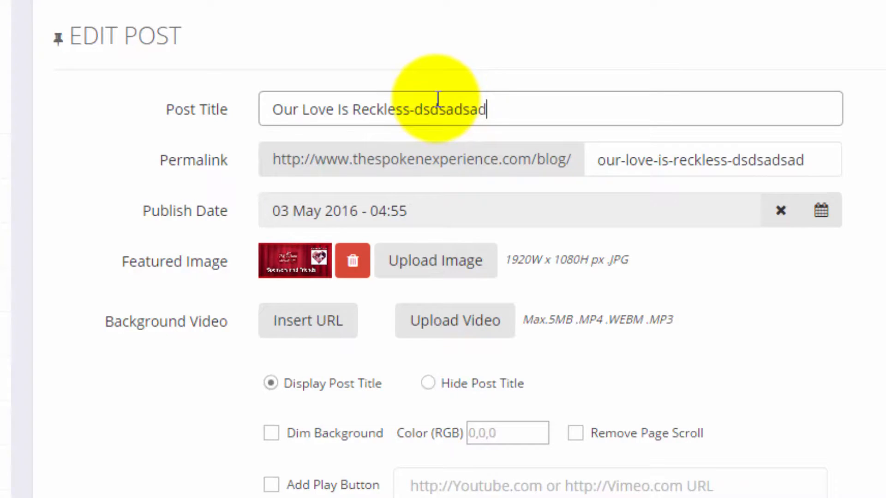
{"action": "left_click_drag", "start_coordinate": [804, 159], "coordinate": [591, 157]}
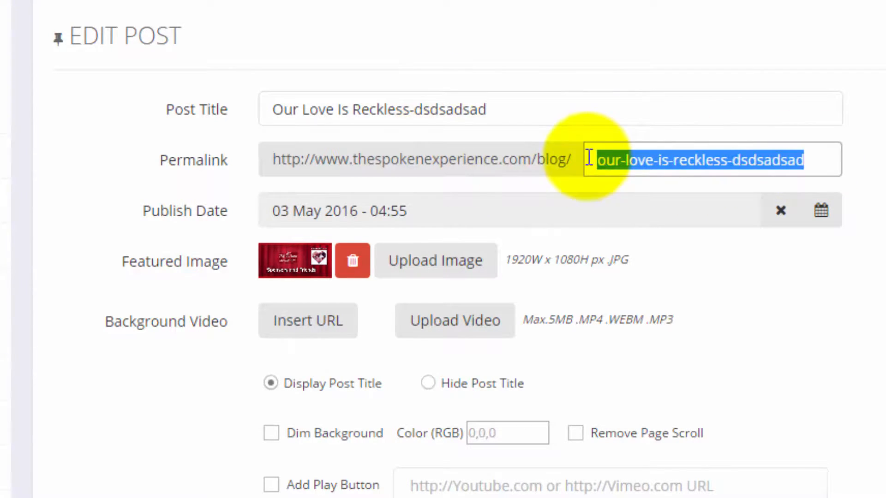
{"action": "left_click", "coordinate": [762, 165]}
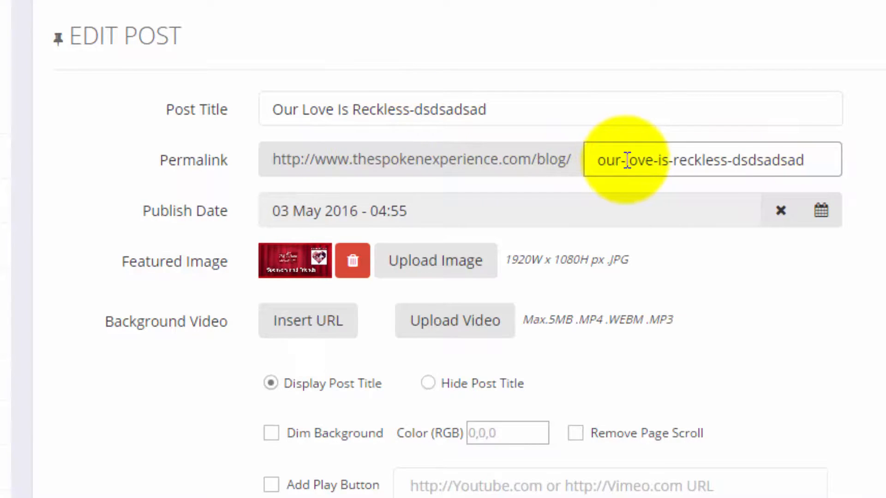
{"action": "left_click_drag", "start_coordinate": [626, 160], "coordinate": [867, 167]}
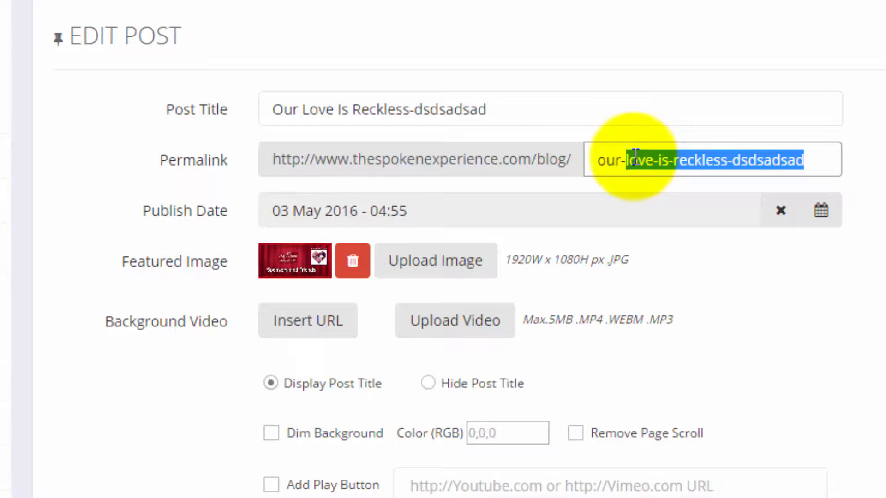
Remove the "-dsdsadsad" suffix so the post title reads "Our Love Is Reckless" again
{"action": "left_click", "coordinate": [579, 118]}
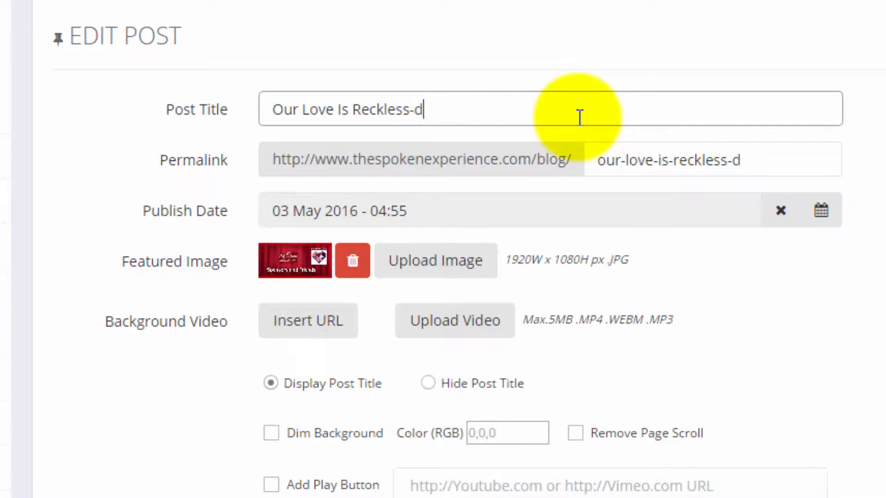
{"action": "key", "text": "BackSpace"}
{"action": "key", "text": "BackSpace"}
{"action": "key", "text": "Tab"}
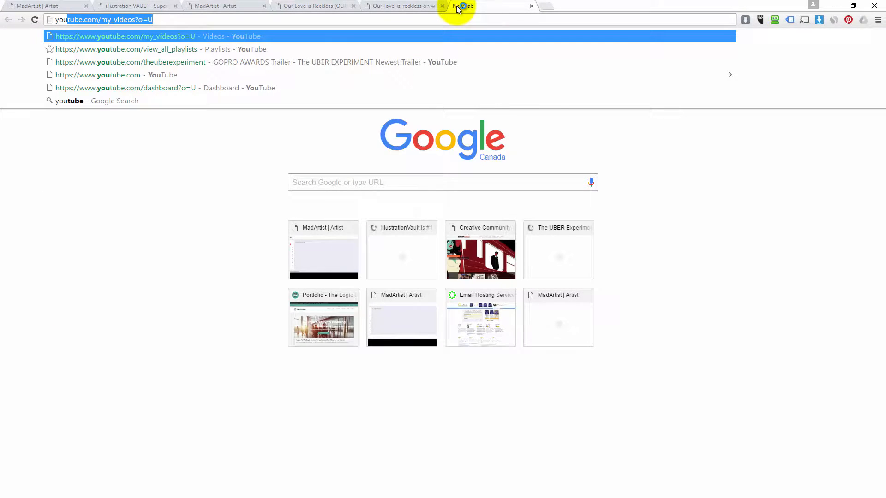
Find the YouTube video National Poetry Slam Finals 2014 - "Say No" through a "youtube poetry slam" search, copy its URL and pause it
{"action": "type", "text": "tube poetry"}
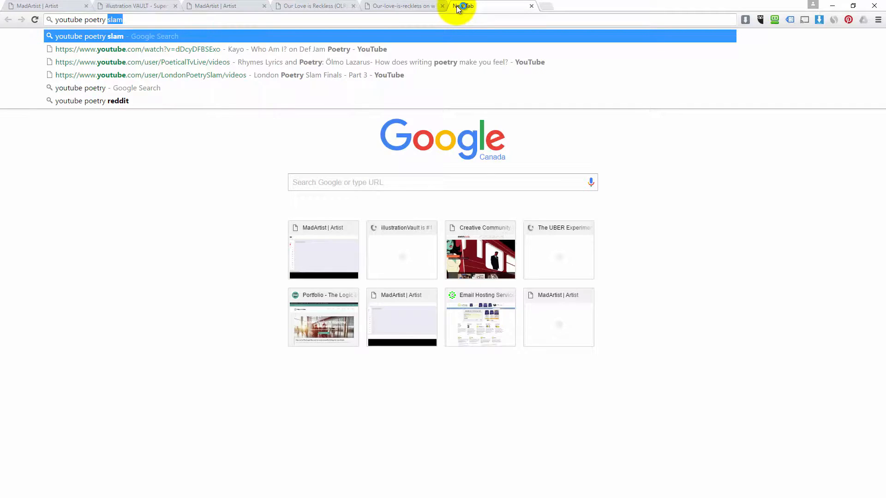
{"action": "key", "text": "Return"}
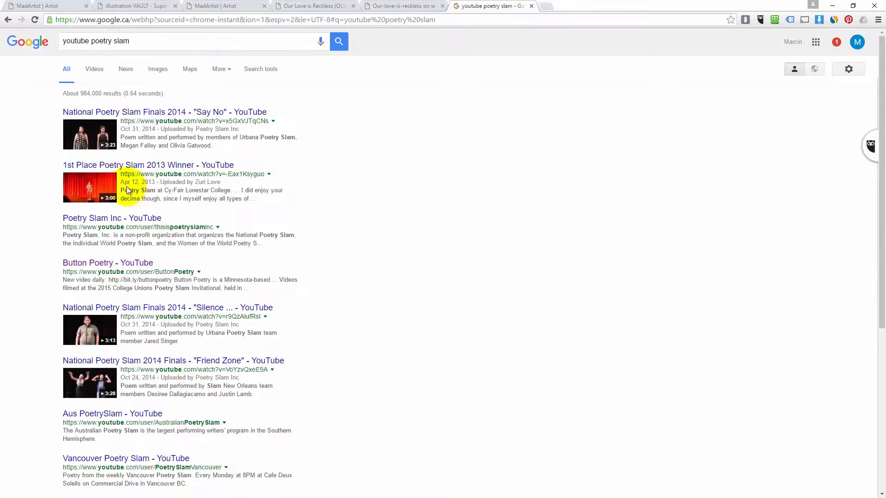
{"action": "left_click", "coordinate": [97, 140]}
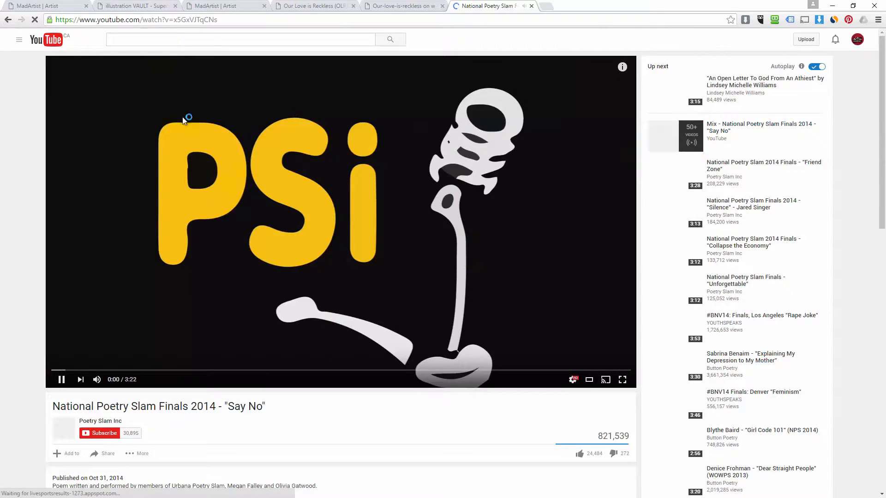
{"action": "left_click", "coordinate": [139, 20]}
{"action": "key", "text": "ctrl+c"}
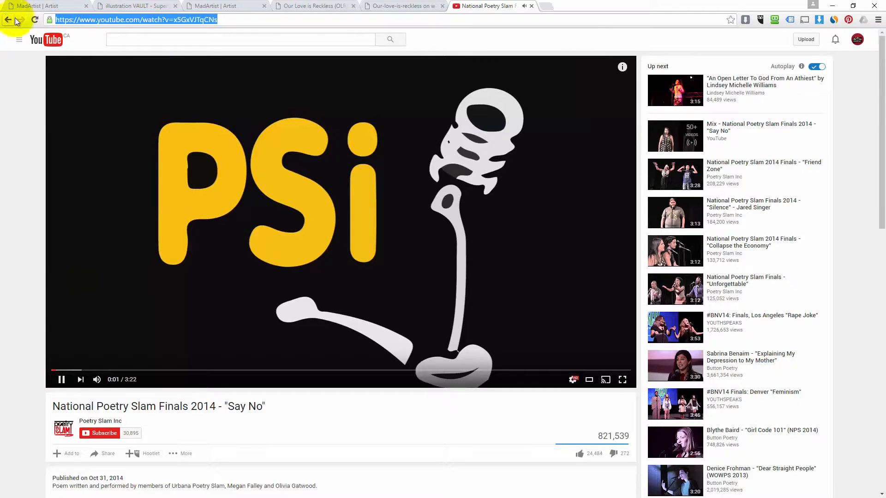
{"action": "left_click", "coordinate": [63, 379]}
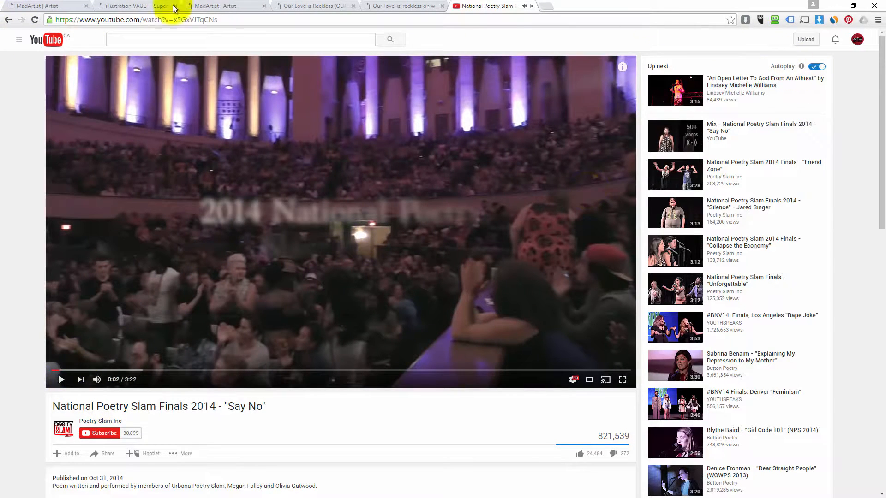
Add a play button to the "Our Love Is Reckless" post using the copied YouTube URL, save it and reload the live post
{"action": "left_click", "coordinate": [391, 6]}
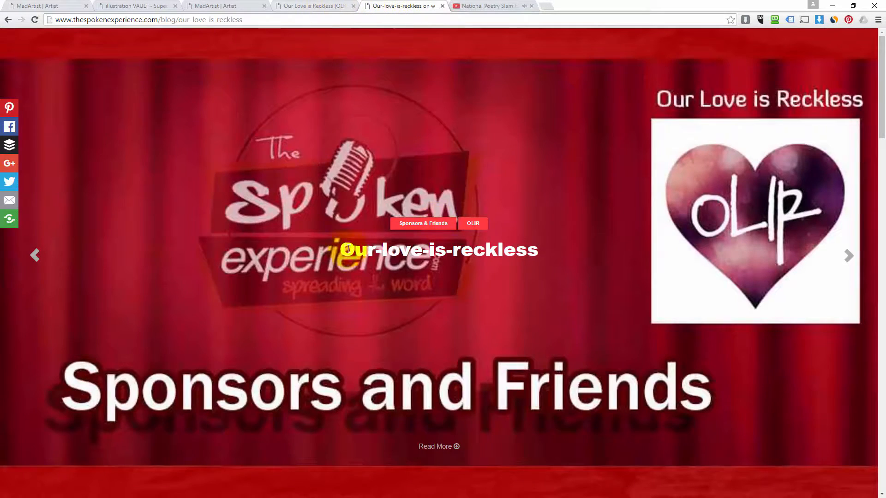
{"action": "left_click", "coordinate": [297, 5]}
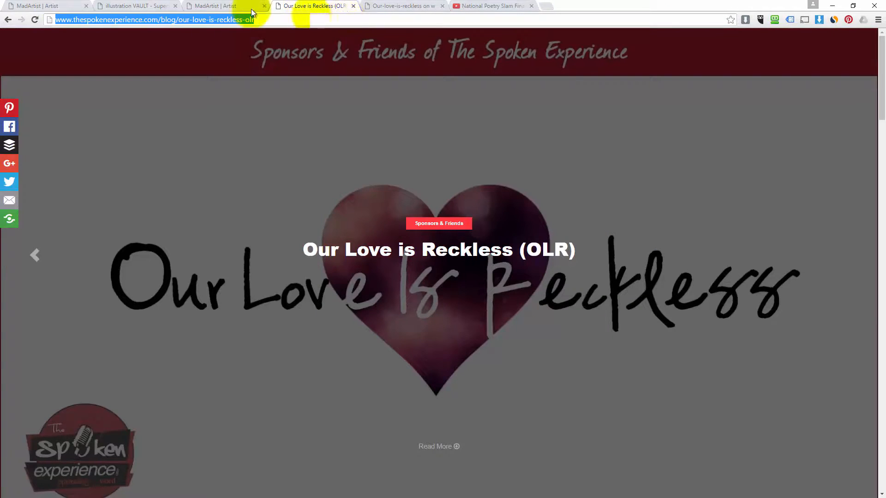
{"action": "left_click", "coordinate": [226, 5]}
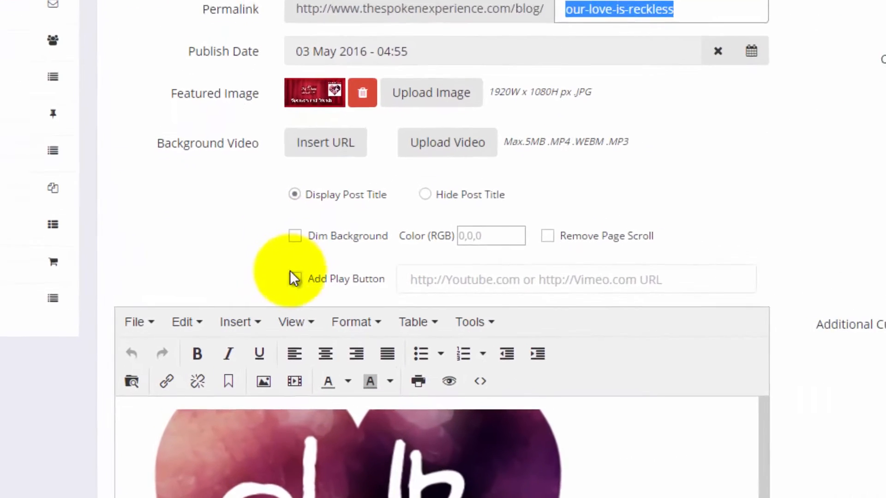
{"action": "left_click", "coordinate": [306, 275]}
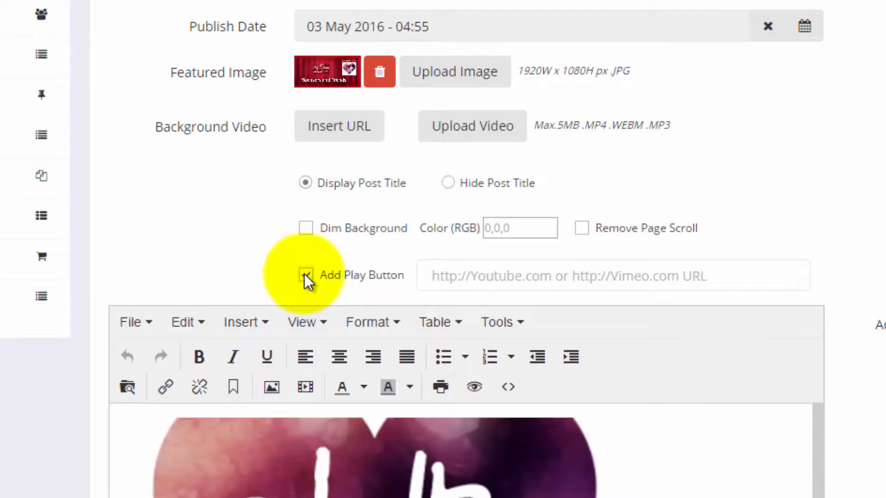
{"action": "left_click", "coordinate": [471, 288]}
{"action": "key", "text": "ctrl+v"}
{"action": "scroll", "coordinate": [470, 286], "scroll_direction": "down", "scroll_amount": 3}
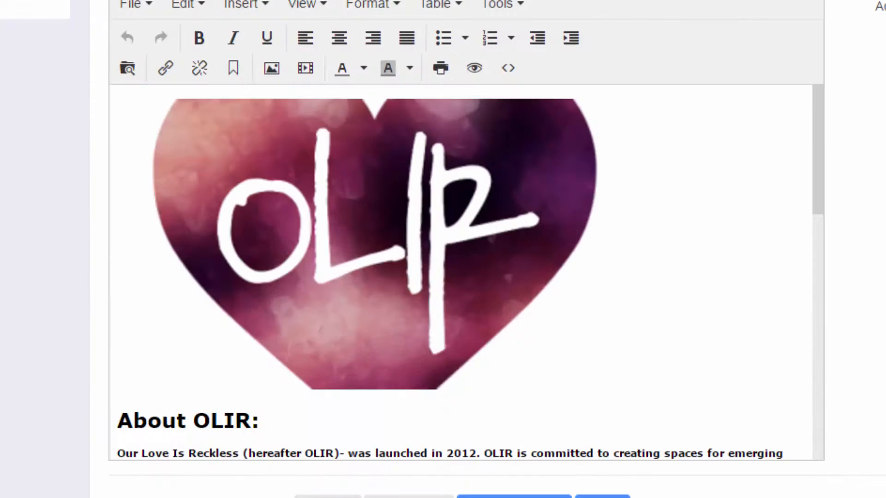
{"action": "left_click", "coordinate": [616, 497]}
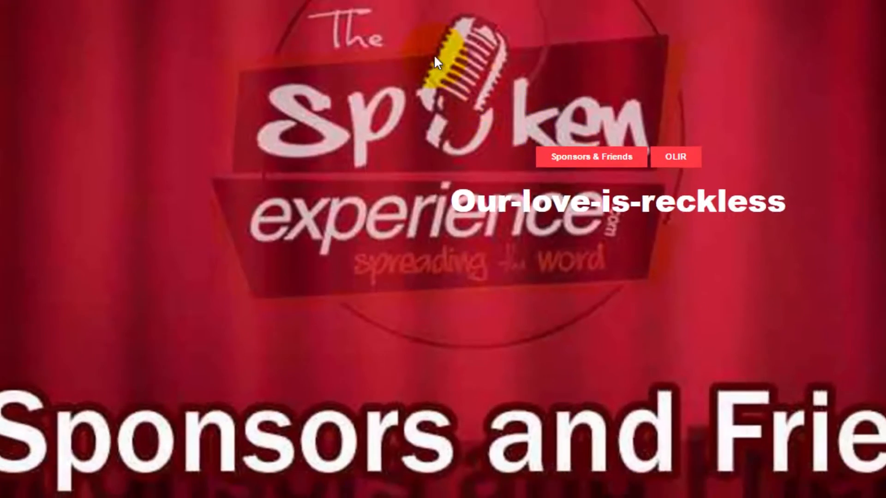
{"action": "right_click", "coordinate": [326, 159]}
{"action": "left_click", "coordinate": [349, 189]}
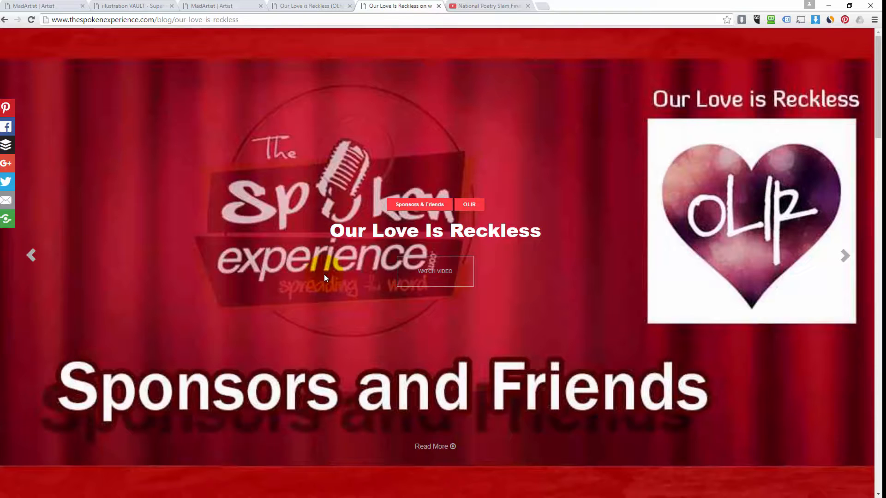
Enable Dim Background for the "Our Love Is Reckless" post, save it and reload the live post
{"action": "left_click", "coordinate": [217, 6]}
{"action": "left_click", "coordinate": [272, 249]}
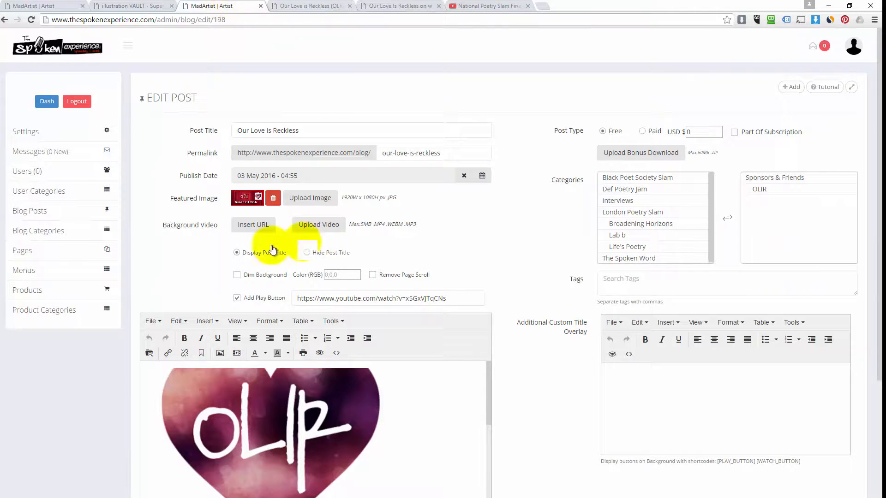
{"action": "scroll", "coordinate": [565, 306], "scroll_direction": "down", "scroll_amount": 4}
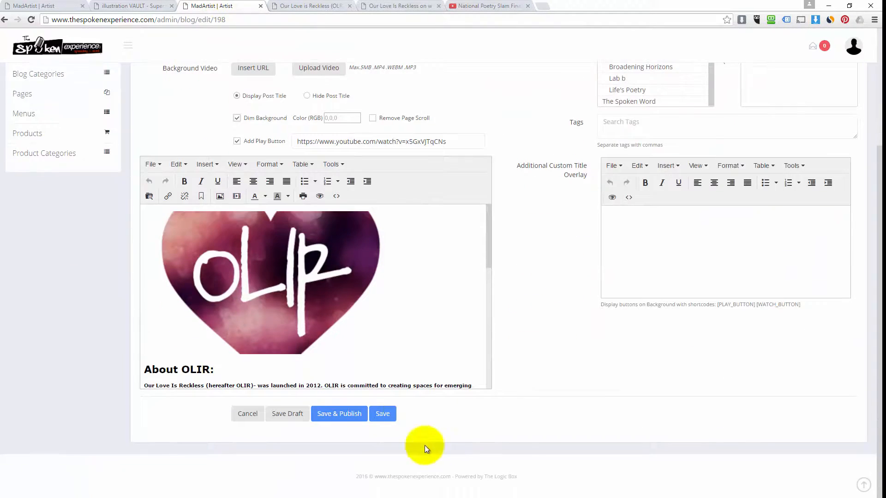
{"action": "left_click", "coordinate": [387, 414]}
{"action": "left_click", "coordinate": [371, 6]}
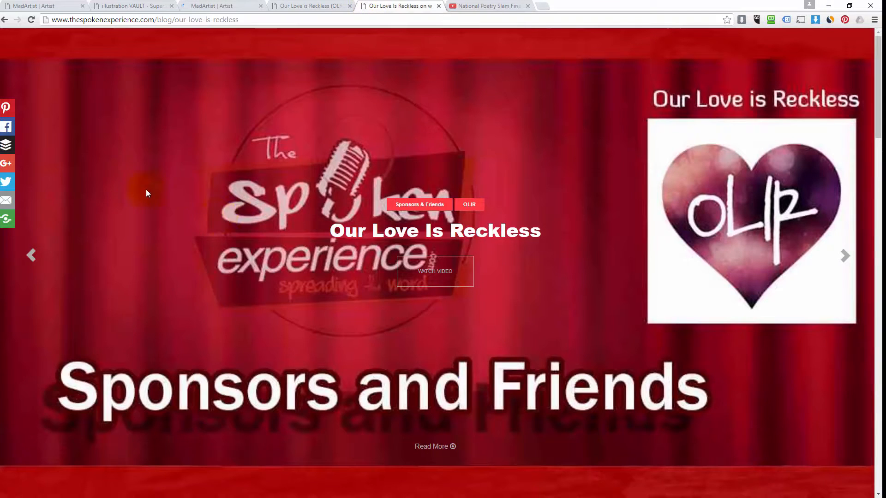
{"action": "right_click", "coordinate": [120, 183]}
{"action": "left_click", "coordinate": [151, 211]}
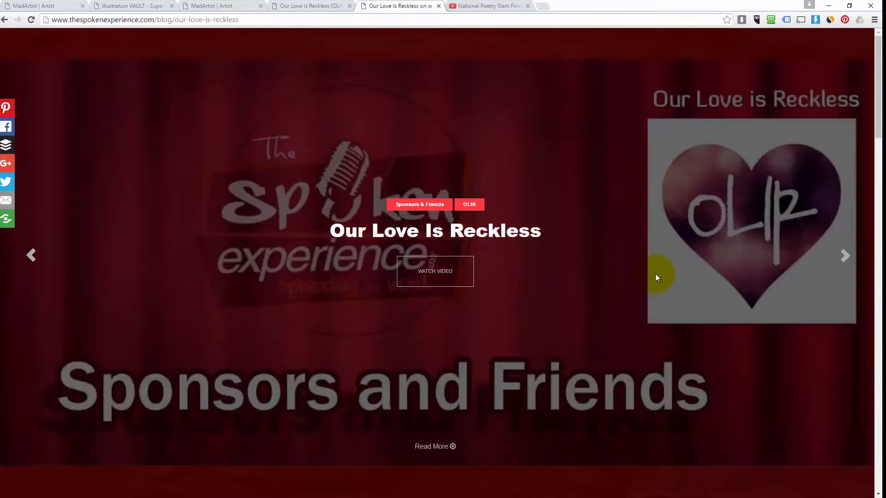
Examine the Watch Video button, the title over the dimmed banner and the content below on the live post
{"action": "left_click", "coordinate": [449, 270]}
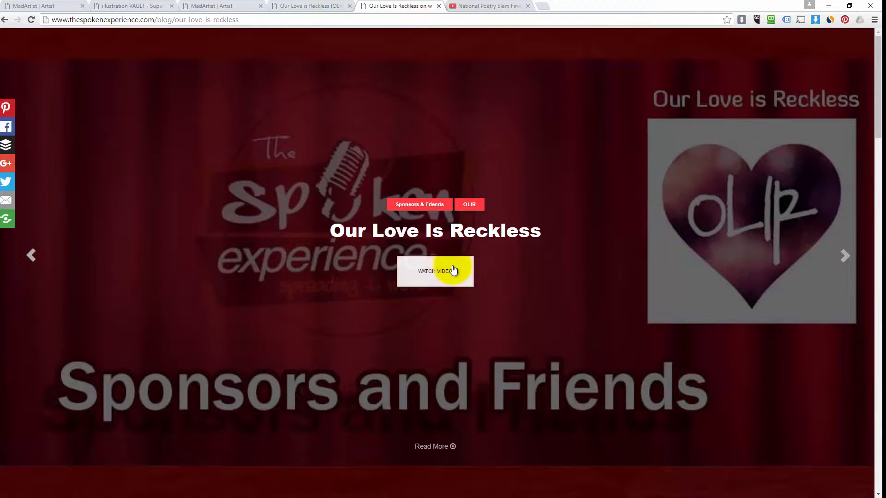
{"action": "left_click_drag", "start_coordinate": [562, 234], "coordinate": [368, 232]}
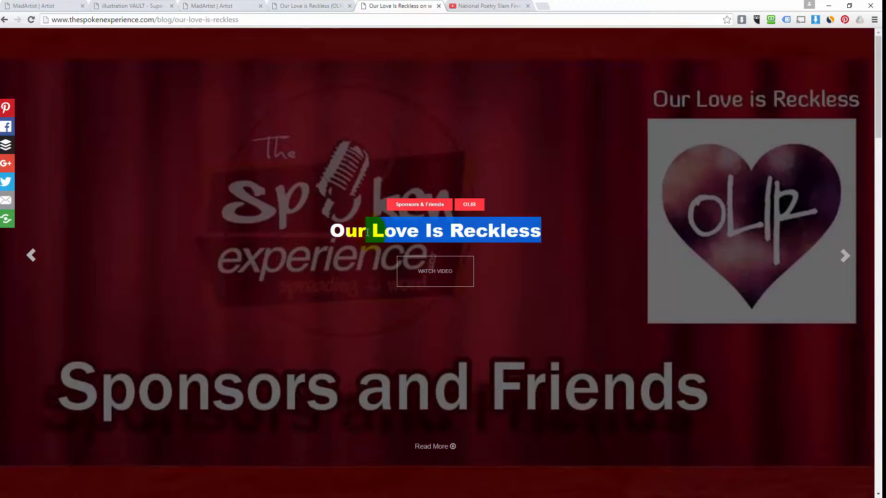
{"action": "left_click", "coordinate": [118, 130]}
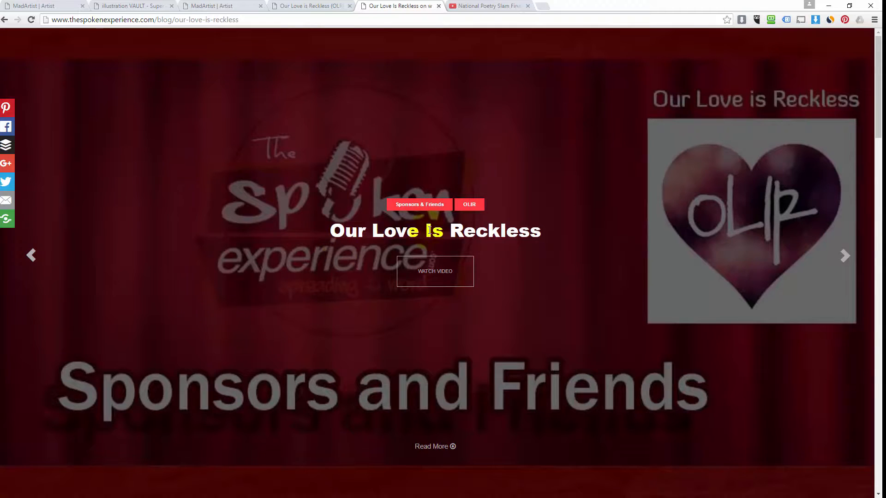
{"action": "scroll", "coordinate": [339, 168], "scroll_direction": "down", "scroll_amount": 10}
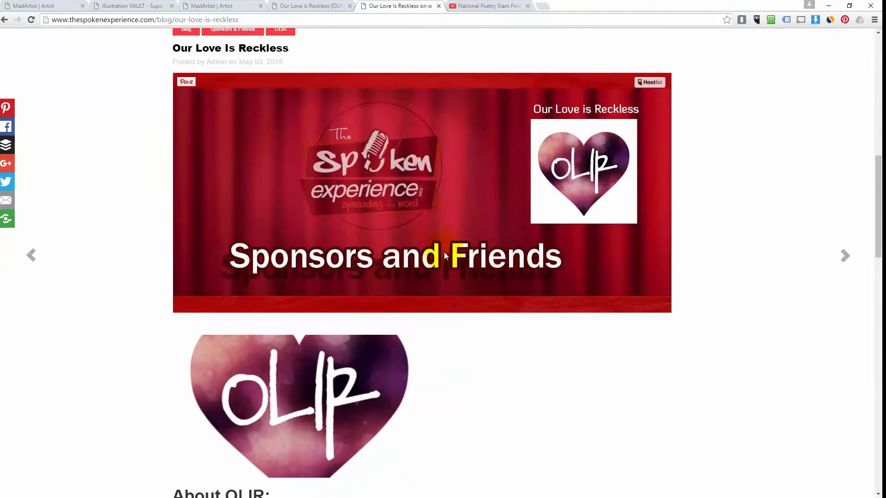
{"action": "scroll", "coordinate": [444, 252], "scroll_direction": "up", "scroll_amount": 10}
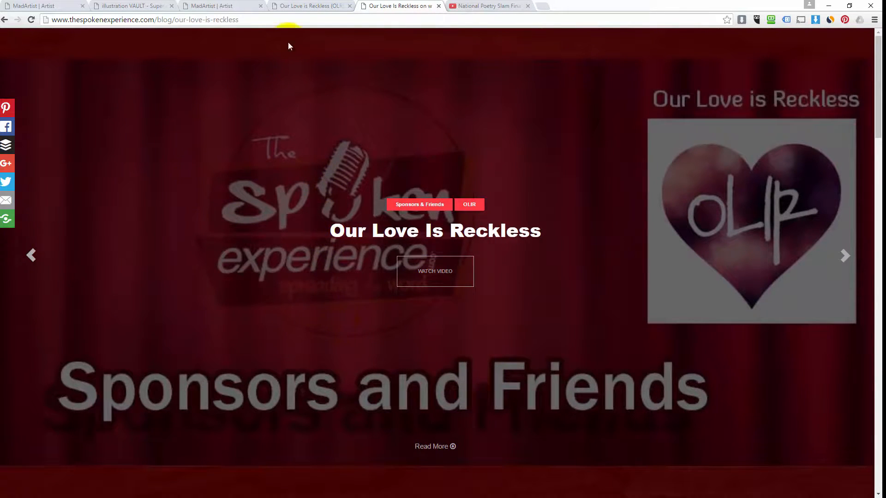
In the post editor, view the background video's URL dialog and upload file picker, closing both without choosing a video
{"action": "left_click", "coordinate": [339, 10]}
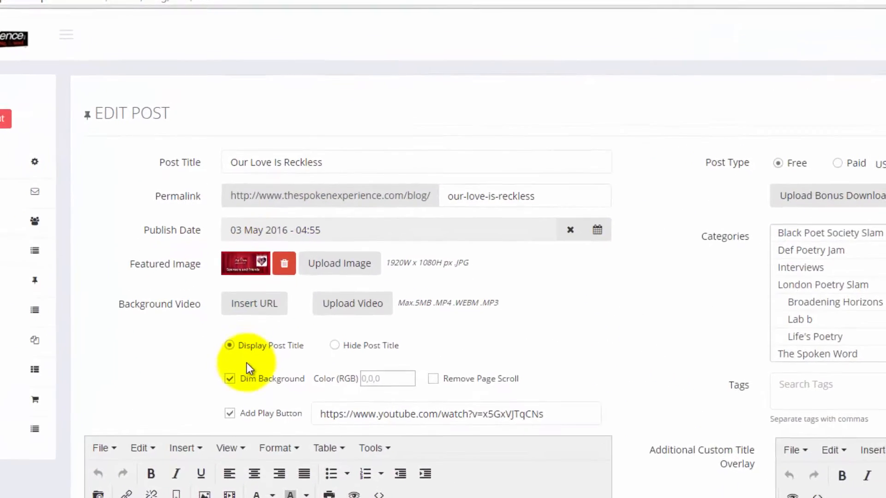
{"action": "left_click", "coordinate": [245, 346]}
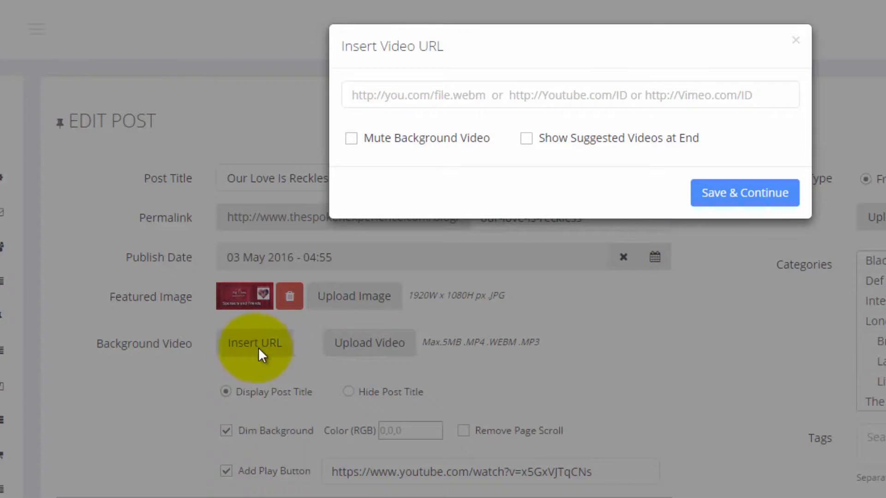
{"action": "left_click", "coordinate": [798, 42]}
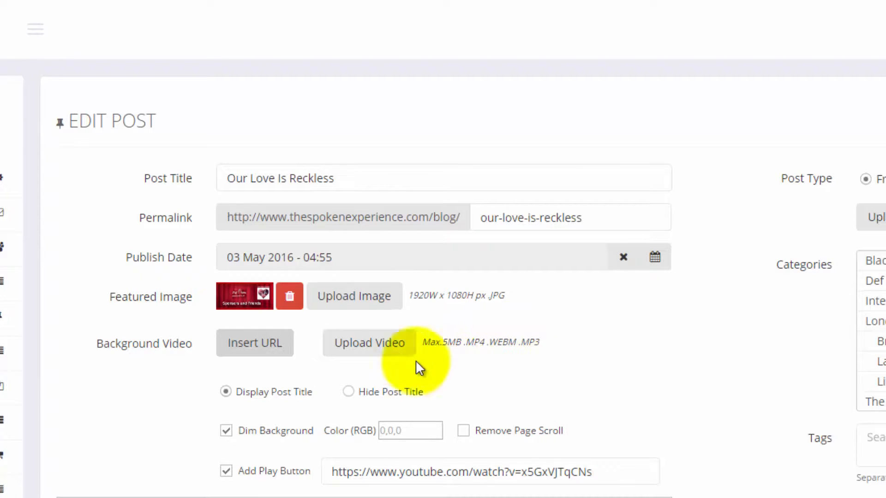
{"action": "left_click", "coordinate": [362, 342]}
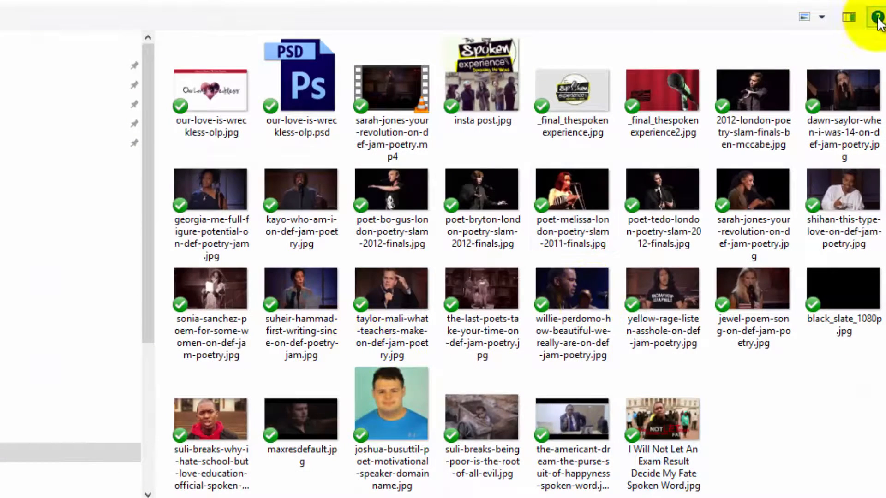
{"action": "left_click", "coordinate": [883, 2]}
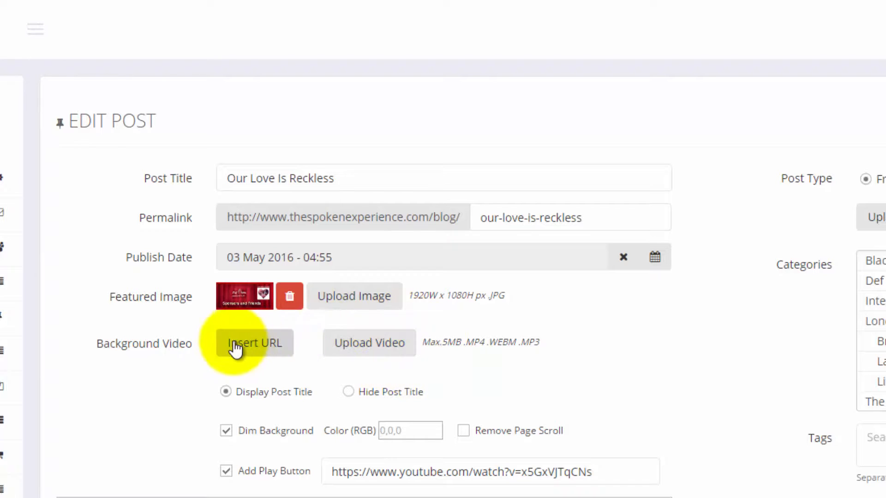
{"action": "left_click", "coordinate": [256, 346]}
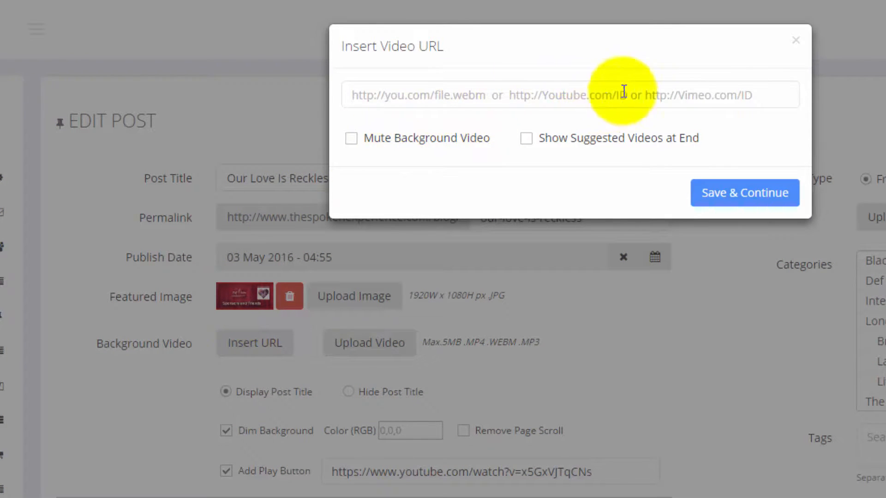
{"action": "left_click", "coordinate": [463, 95]}
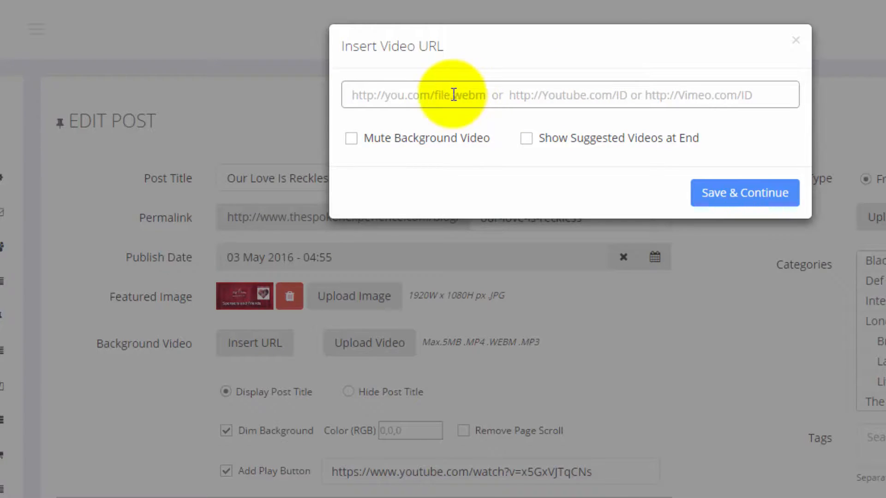
{"action": "left_click", "coordinate": [484, 94]}
{"action": "left_click", "coordinate": [480, 72]}
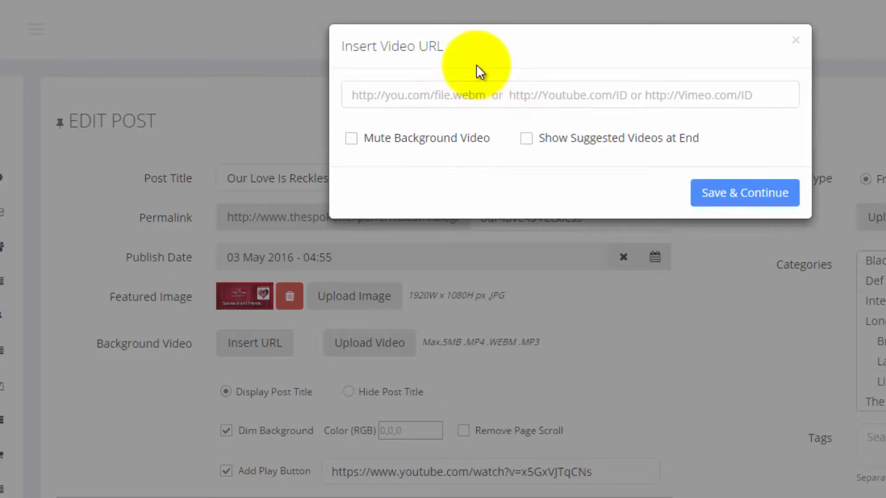
{"action": "left_click", "coordinate": [397, 96]}
{"action": "type", "text": "https://www.youtube.com/watch?v=x5GxVJTqCNs"}
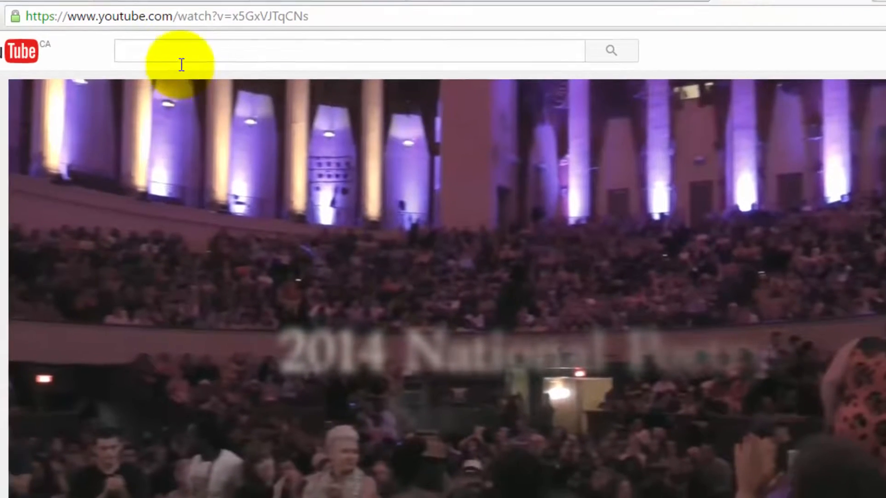
{"action": "left_click", "coordinate": [185, 20]}
{"action": "right_click", "coordinate": [192, 21]}
{"action": "left_click", "coordinate": [220, 74]}
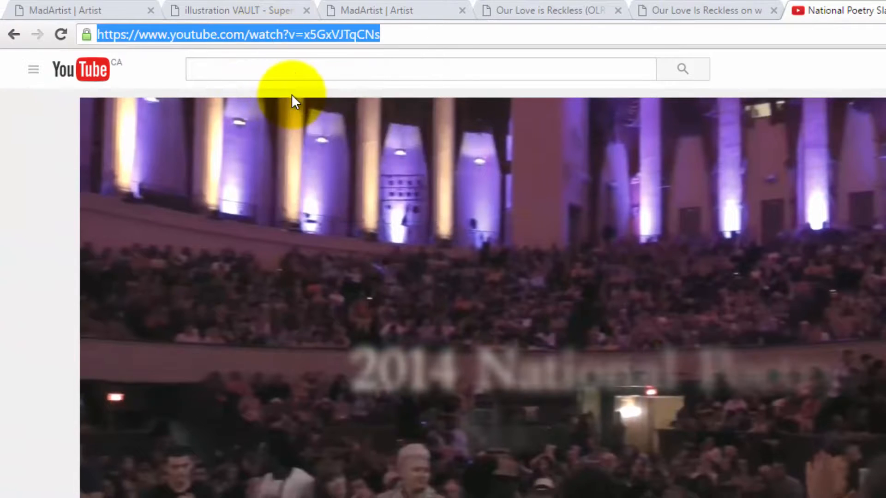
{"action": "left_click", "coordinate": [333, 32]}
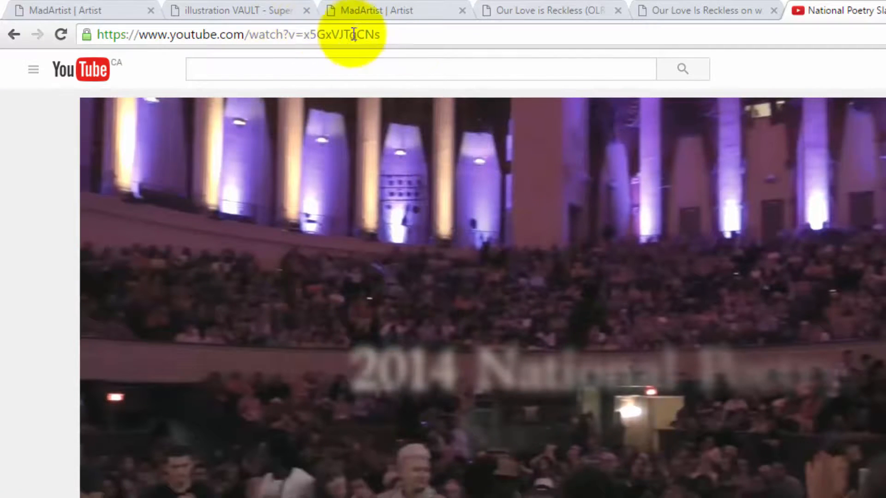
{"action": "triple_click", "coordinate": [266, 32]}
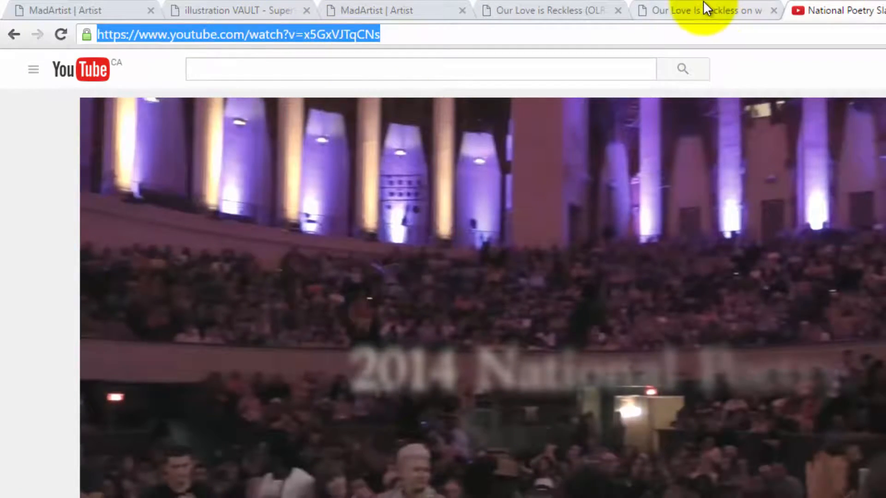
Insert the copied YouTube URL as the "Our Love Is Reckless" post's background video, save the post and reload the live page
{"action": "left_click", "coordinate": [705, 9]}
{"action": "left_click", "coordinate": [489, 27]}
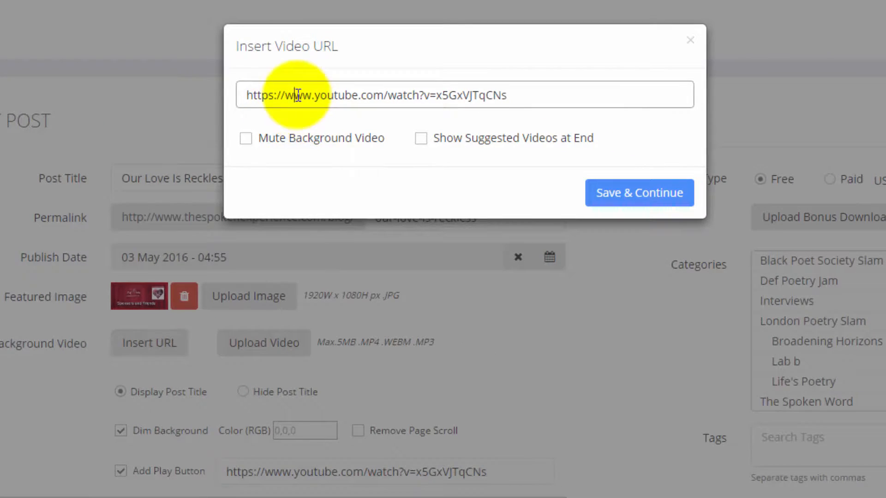
{"action": "left_click", "coordinate": [619, 192]}
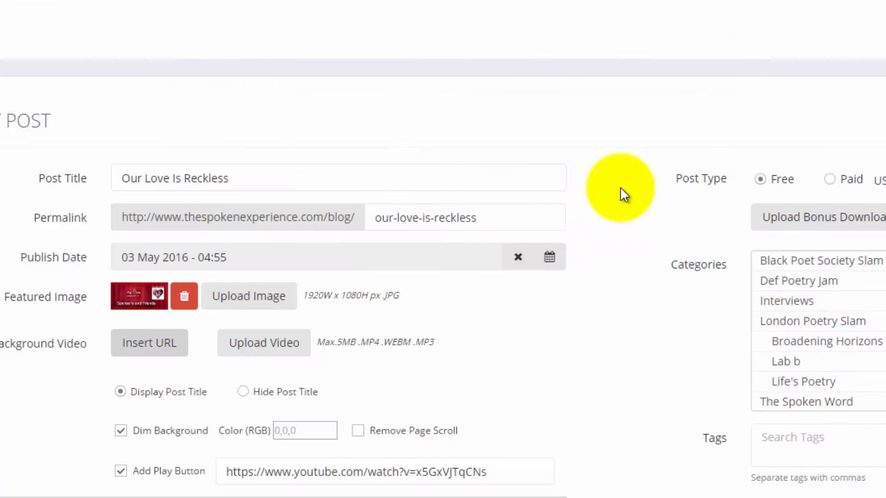
{"action": "scroll", "coordinate": [621, 187], "scroll_direction": "down", "scroll_amount": 5}
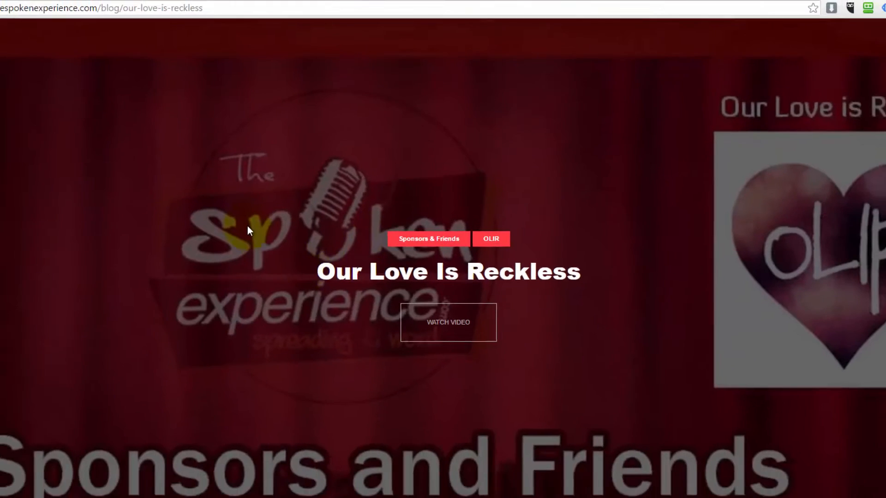
{"action": "right_click", "coordinate": [235, 192]}
{"action": "left_click", "coordinate": [312, 222]}
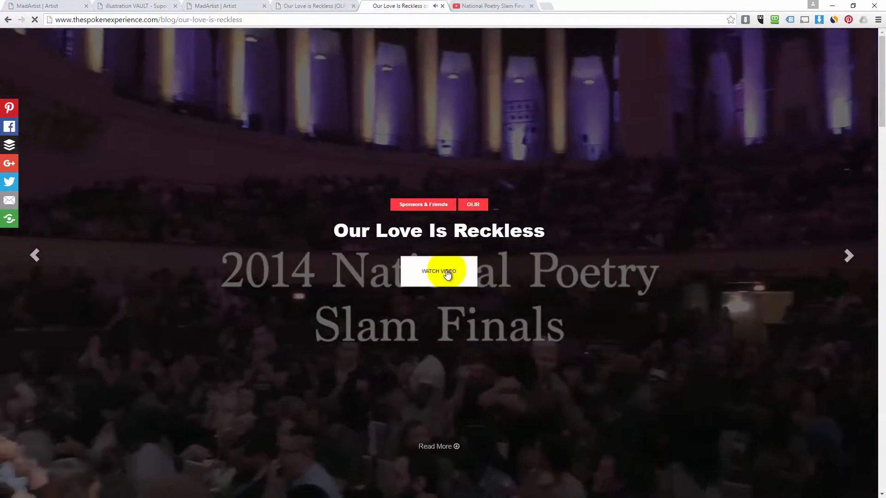
Open and close the Watch Video player on the live post, reload the page and view the background video and embedded player
{"action": "left_click", "coordinate": [450, 271]}
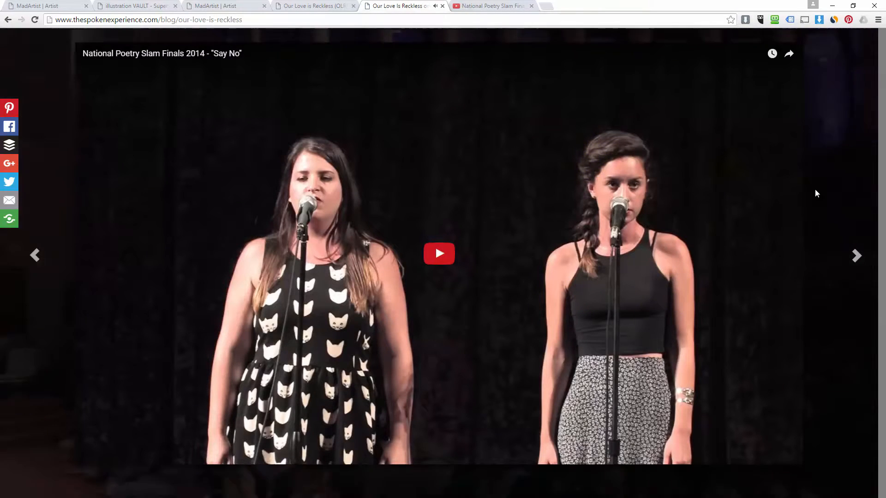
{"action": "left_click", "coordinate": [819, 163]}
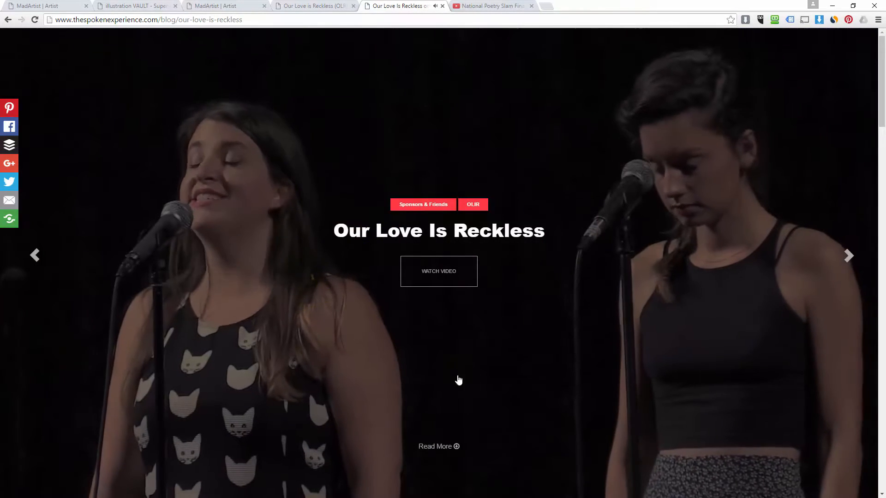
{"action": "left_click", "coordinate": [35, 20]}
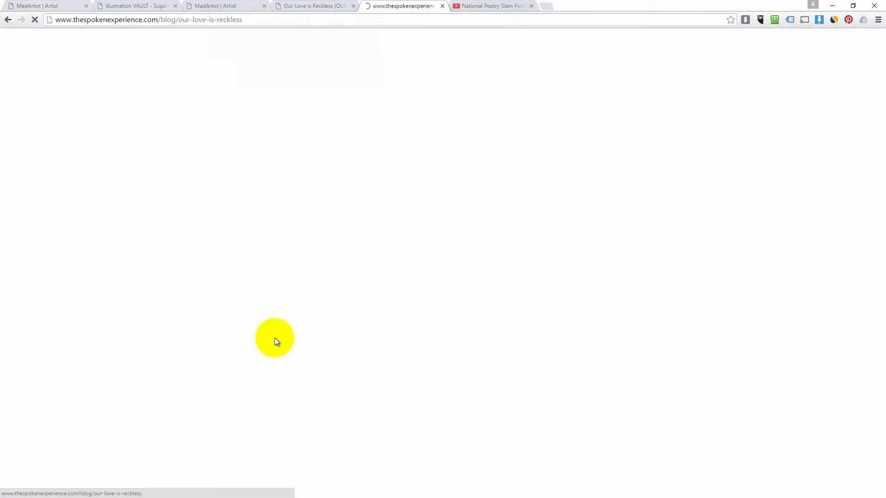
{"action": "scroll", "coordinate": [513, 231], "scroll_direction": "down", "scroll_amount": 7}
{"action": "scroll", "coordinate": [528, 229], "scroll_direction": "down", "scroll_amount": 10}
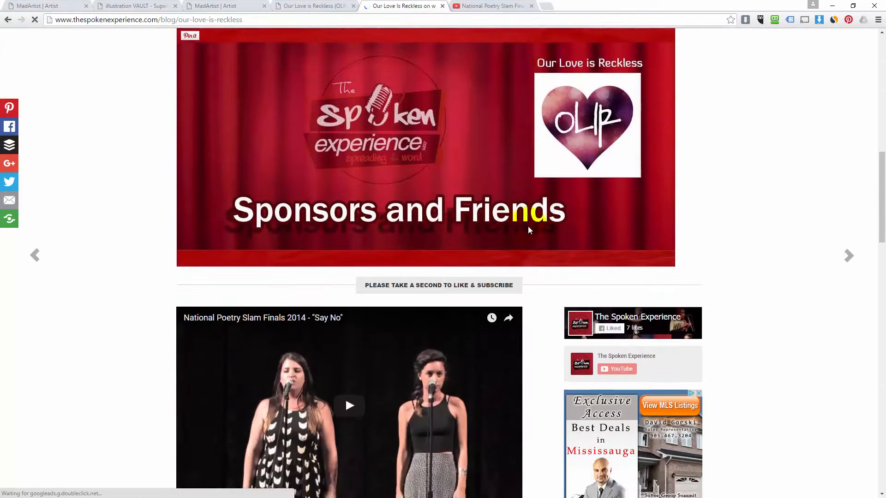
{"action": "left_click", "coordinate": [347, 176]}
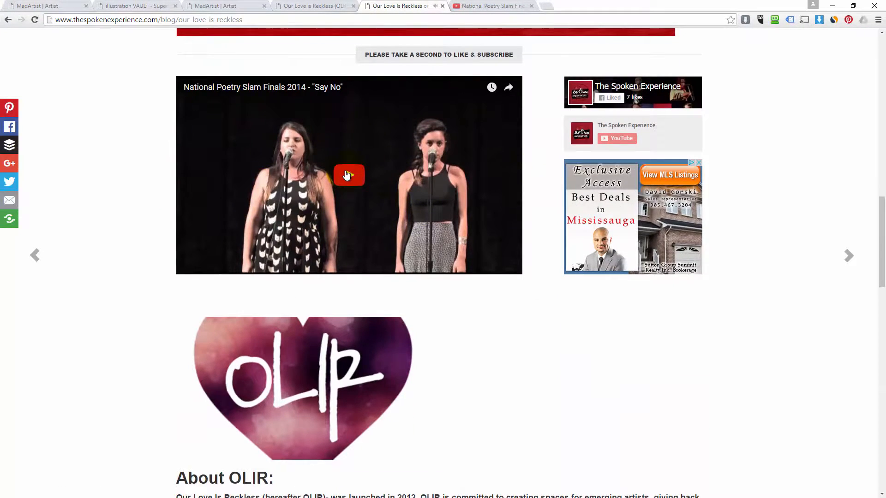
{"action": "scroll", "coordinate": [472, 367], "scroll_direction": "up", "scroll_amount": 15}
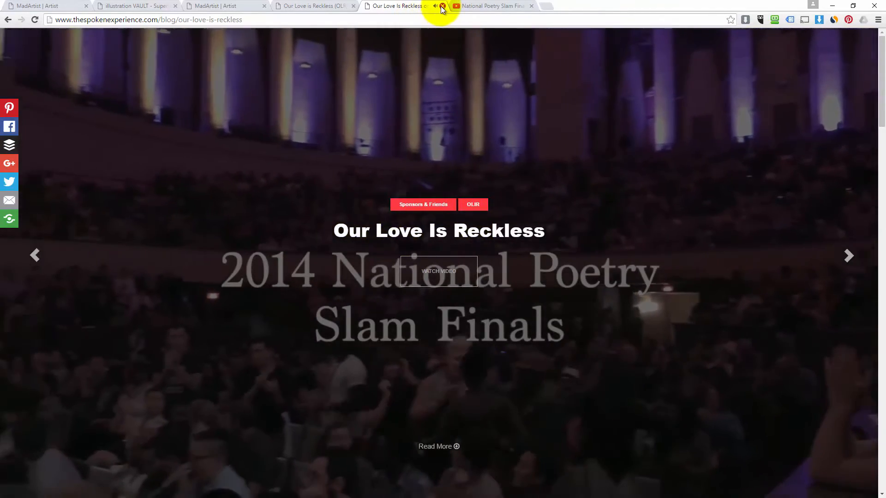
Close the live post, enable Mute Background Video for the YouTube URL in the post editor, and save and publish the post
{"action": "left_click", "coordinate": [442, 6]}
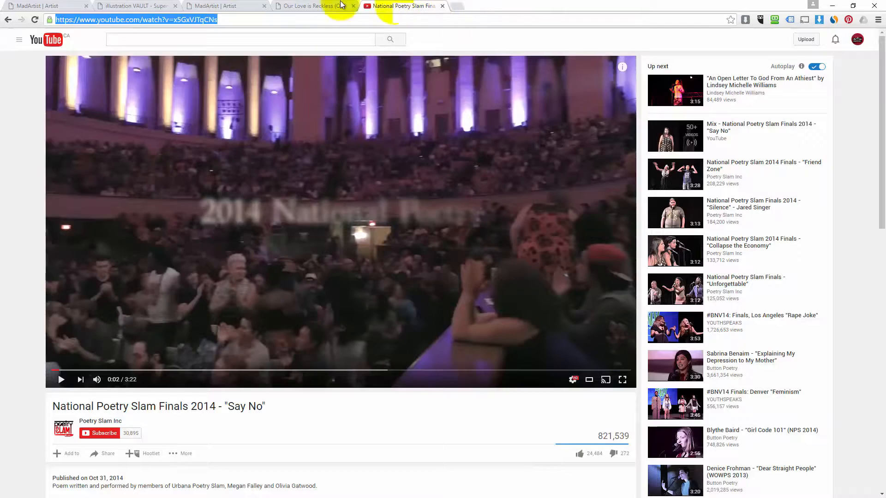
{"action": "left_click", "coordinate": [323, 6]}
{"action": "left_click", "coordinate": [234, 4]}
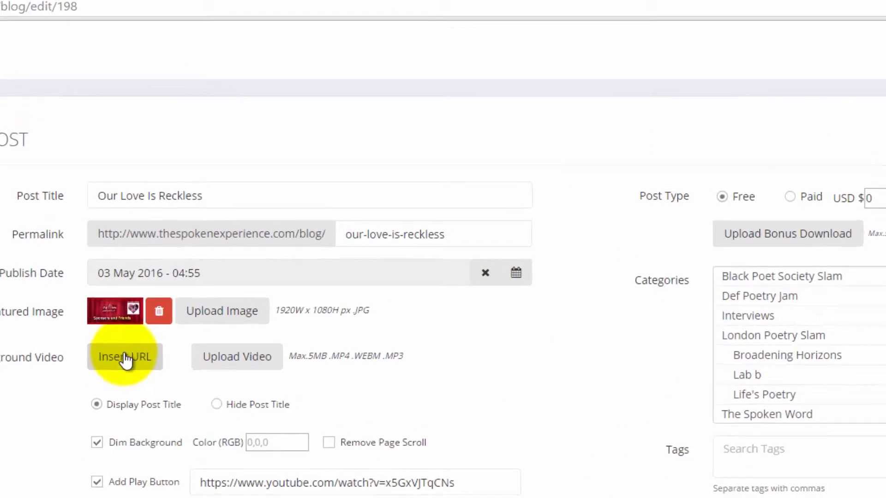
{"action": "left_click", "coordinate": [253, 225]}
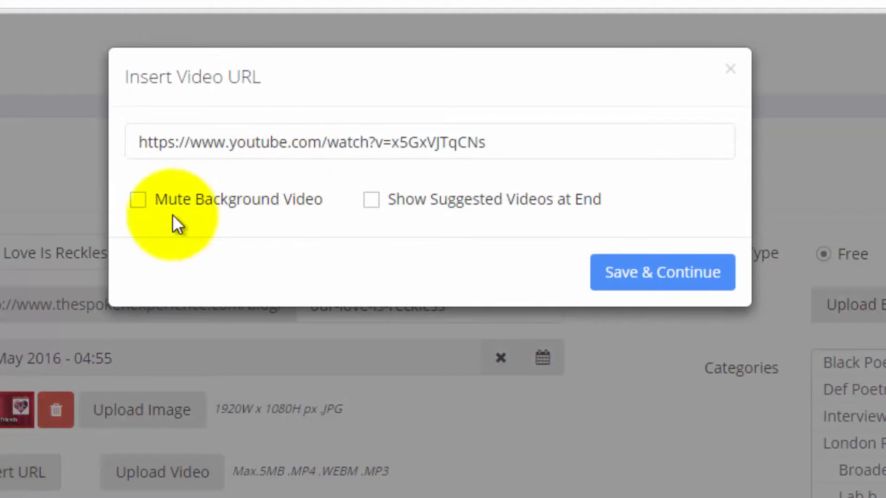
{"action": "left_click", "coordinate": [140, 202]}
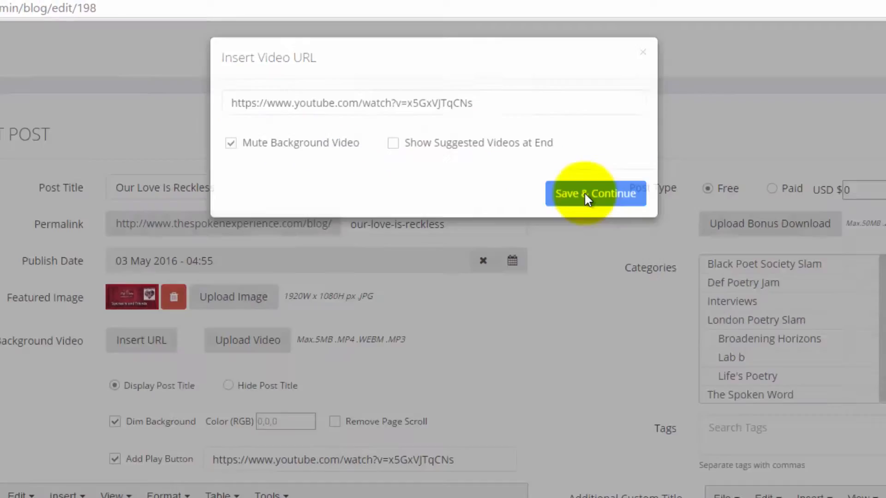
{"action": "left_click", "coordinate": [584, 193]}
{"action": "scroll", "coordinate": [549, 284], "scroll_direction": "down", "scroll_amount": 4}
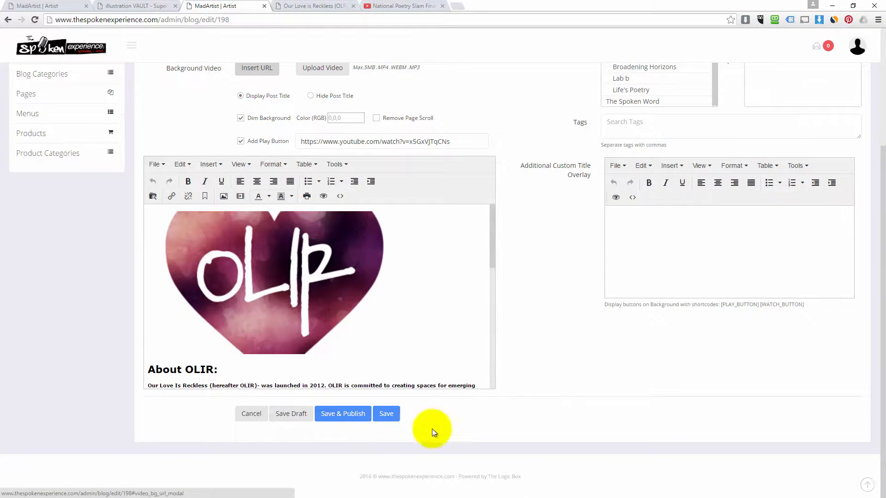
{"action": "left_click", "coordinate": [386, 414]}
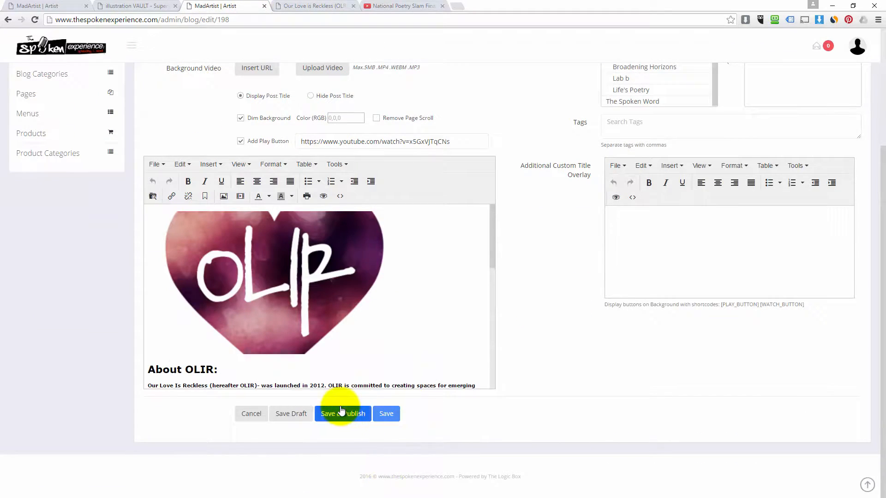
{"action": "left_click", "coordinate": [341, 412]}
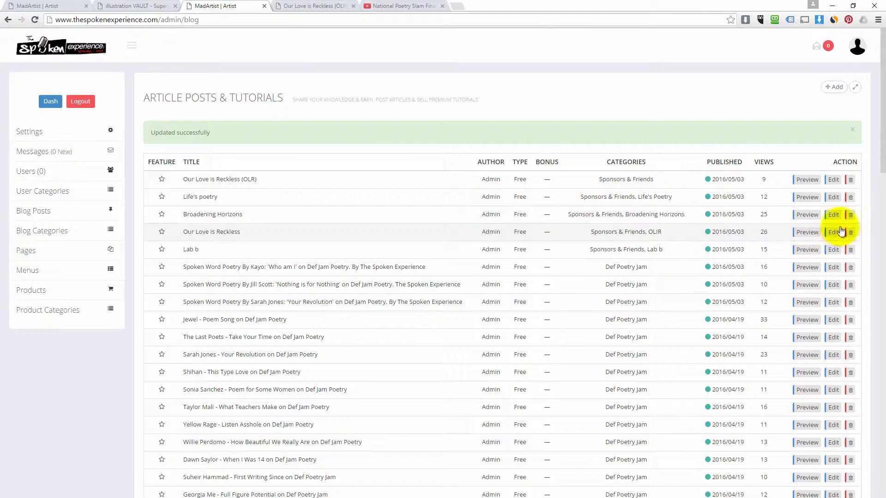
Preview the "Our Love Is Reckless" post from the posts list, and open and close its Watch Video player
{"action": "left_click", "coordinate": [808, 232]}
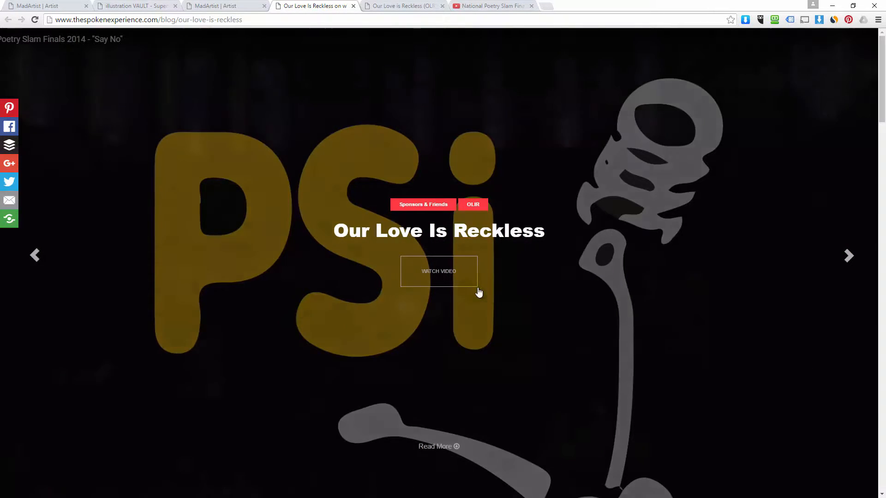
{"action": "left_click", "coordinate": [456, 268]}
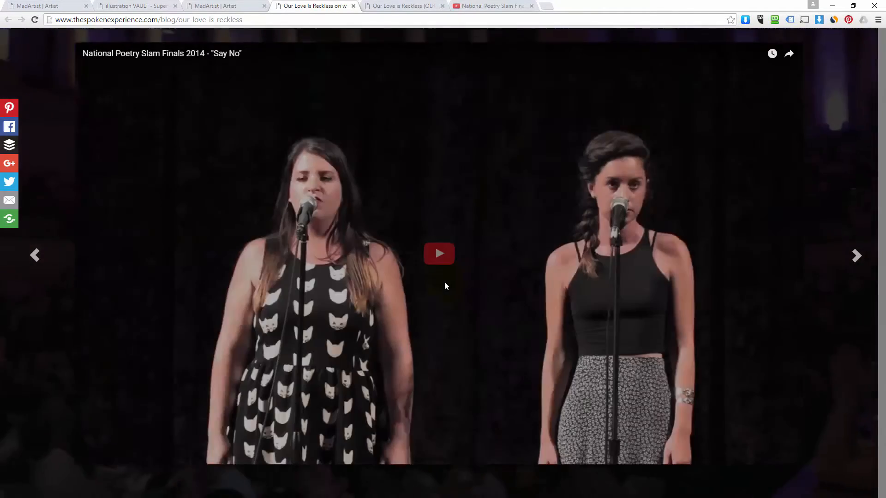
{"action": "left_click", "coordinate": [829, 170]}
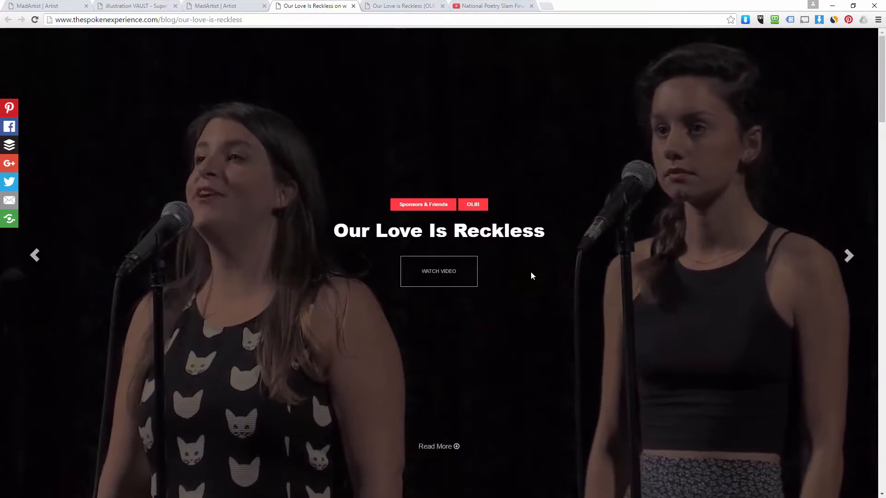
Examine the live post below the banner, including the featured image, embedded video, About OLIR text and founder section
{"action": "scroll", "coordinate": [530, 275], "scroll_direction": "down", "scroll_amount": 3}
{"action": "scroll", "coordinate": [526, 253], "scroll_direction": "down", "scroll_amount": 7}
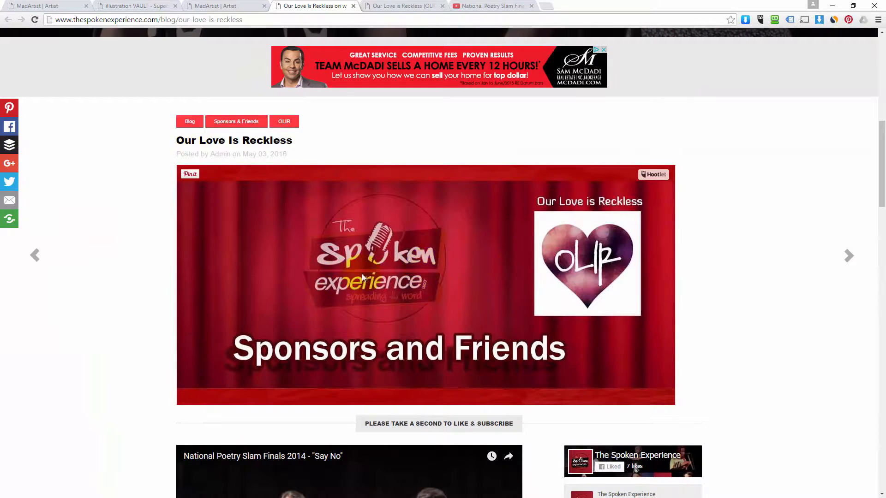
{"action": "scroll", "coordinate": [395, 274], "scroll_direction": "down", "scroll_amount": 5}
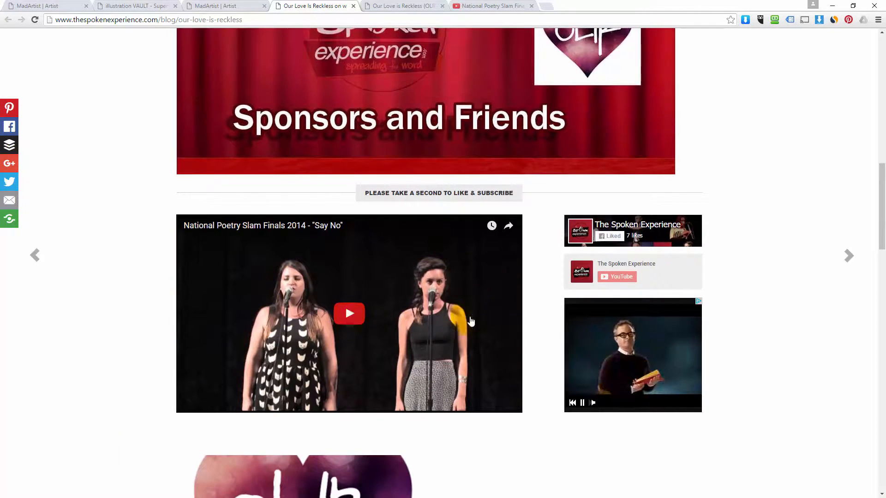
{"action": "scroll", "coordinate": [468, 329], "scroll_direction": "down", "scroll_amount": 2}
{"action": "scroll", "coordinate": [423, 201], "scroll_direction": "down", "scroll_amount": 4}
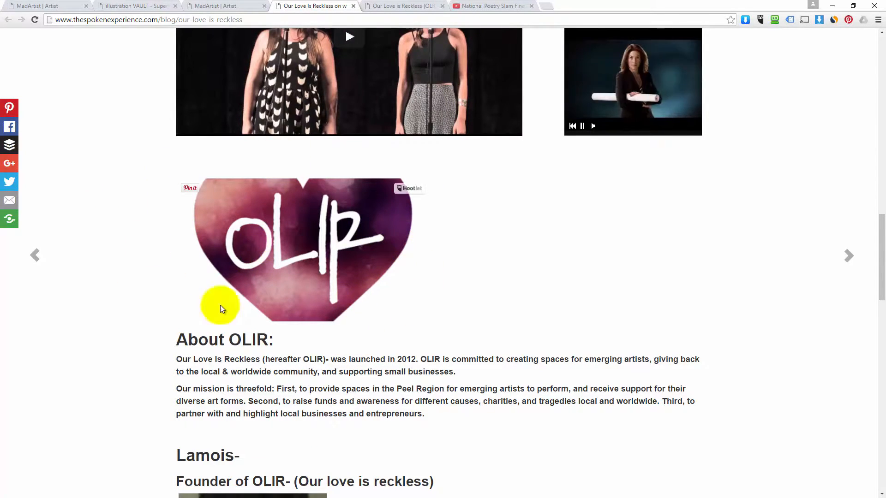
{"action": "scroll", "coordinate": [258, 323], "scroll_direction": "down", "scroll_amount": 4}
{"action": "scroll", "coordinate": [353, 318], "scroll_direction": "down", "scroll_amount": 3}
{"action": "scroll", "coordinate": [323, 231], "scroll_direction": "up", "scroll_amount": 5}
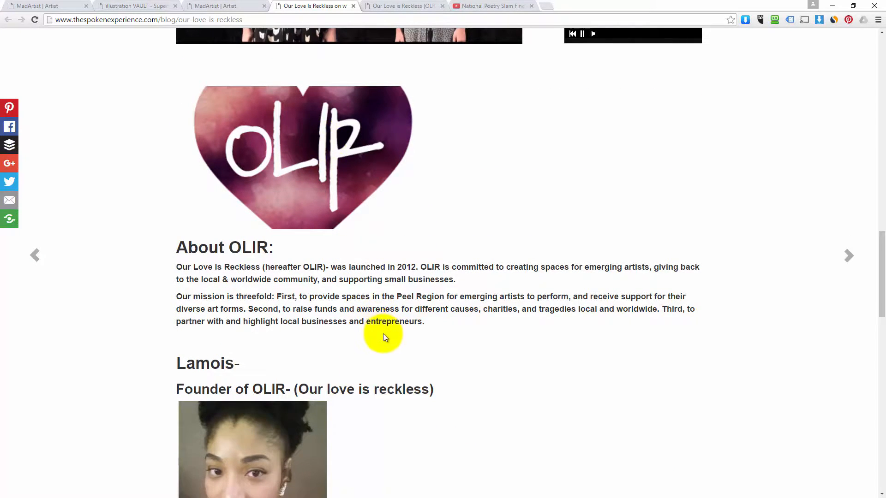
{"action": "scroll", "coordinate": [289, 306], "scroll_direction": "up", "scroll_amount": 2}
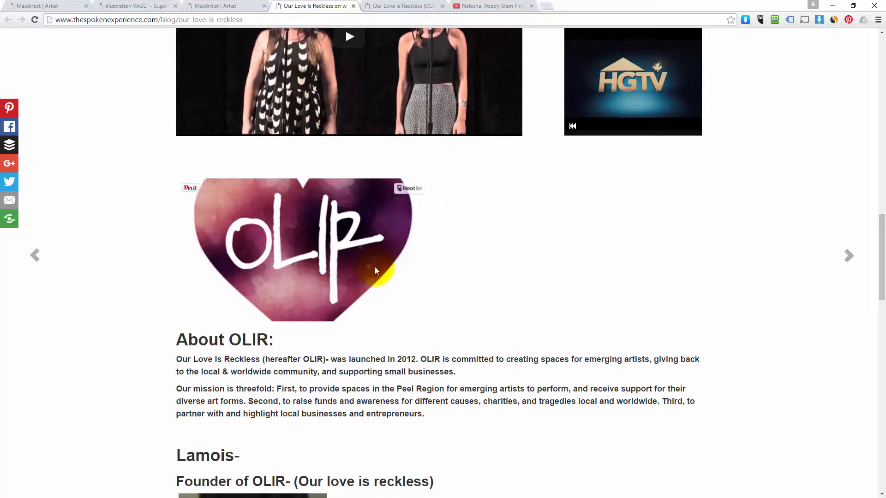
{"action": "scroll", "coordinate": [259, 161], "scroll_direction": "up", "scroll_amount": 11}
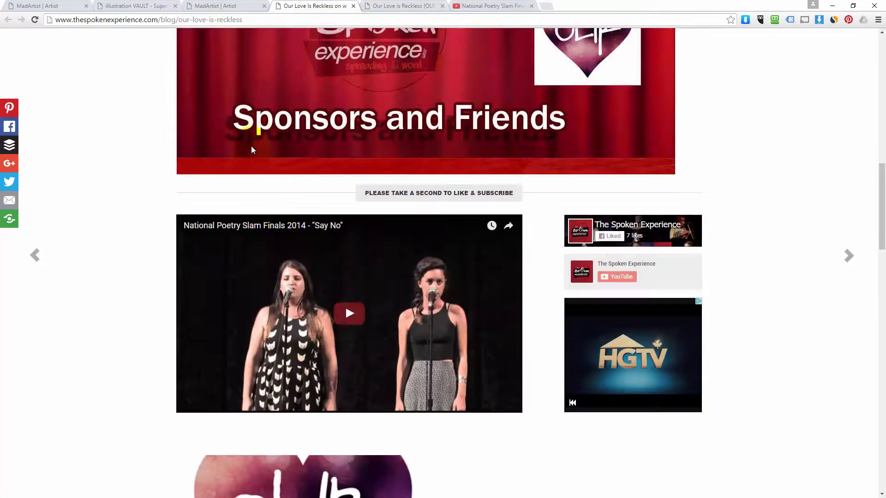
{"action": "scroll", "coordinate": [217, 177], "scroll_direction": "down", "scroll_amount": 7}
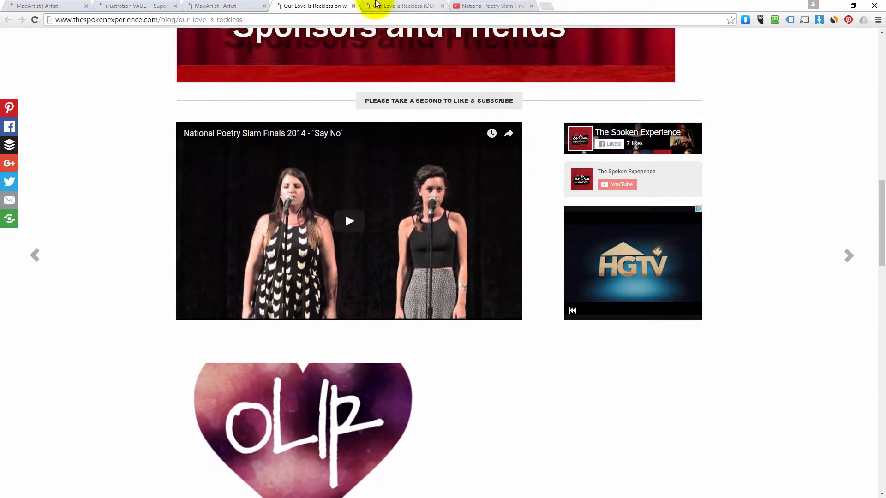
{"action": "scroll", "coordinate": [368, 366], "scroll_direction": "down", "scroll_amount": 8}
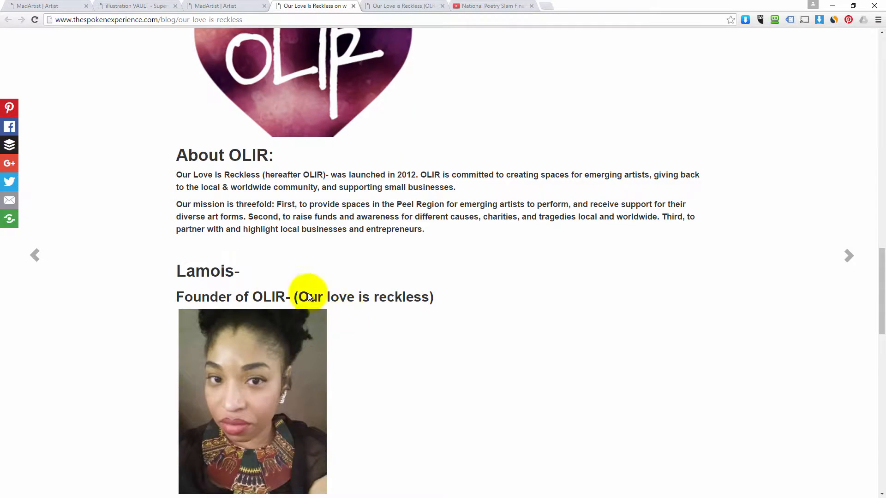
Highlight the About OLIR text on the live post and view the founder and contact sections below it
{"action": "left_click_drag", "start_coordinate": [178, 155], "coordinate": [525, 228]}
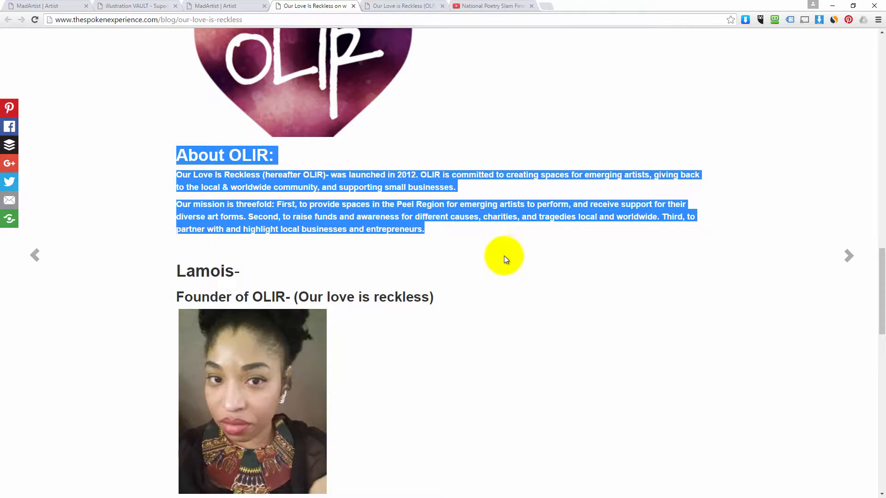
{"action": "left_click", "coordinate": [235, 191]}
{"action": "scroll", "coordinate": [318, 214], "scroll_direction": "down", "scroll_amount": 5}
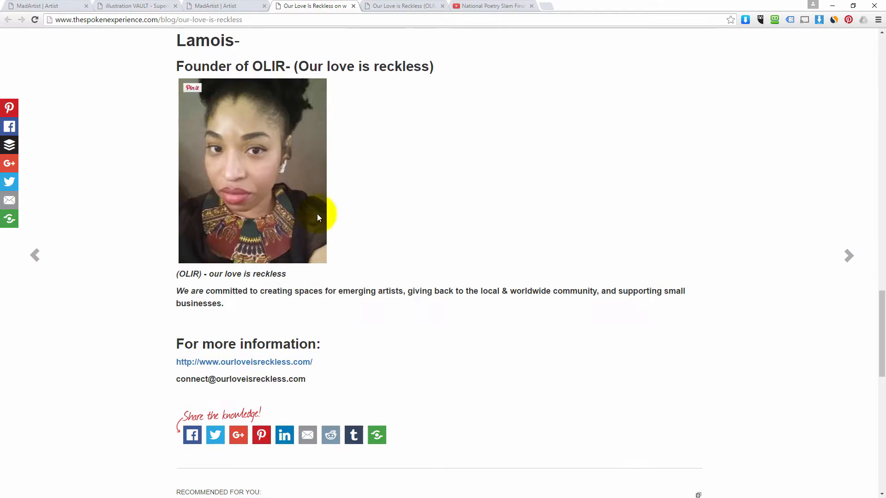
Open the Our Love Is Reckless website linked under "For more information", view its Facebook page, and return to the website
{"action": "left_click", "coordinate": [247, 362]}
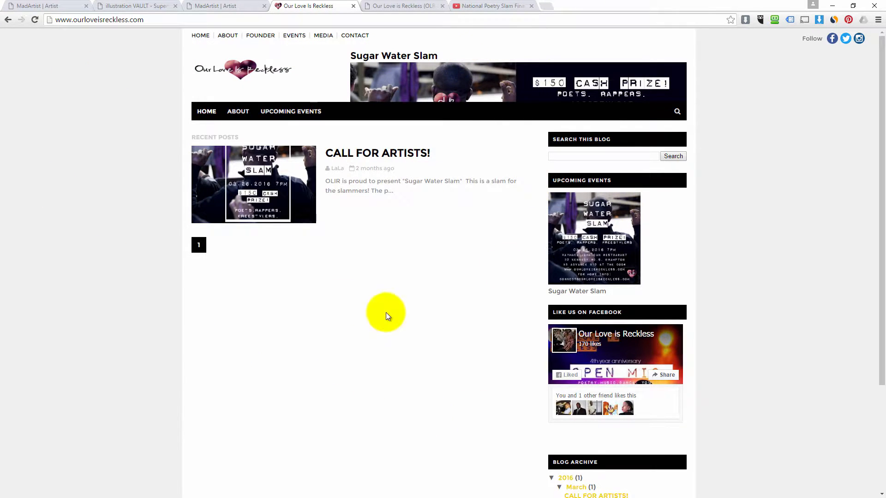
{"action": "left_click", "coordinate": [616, 344]}
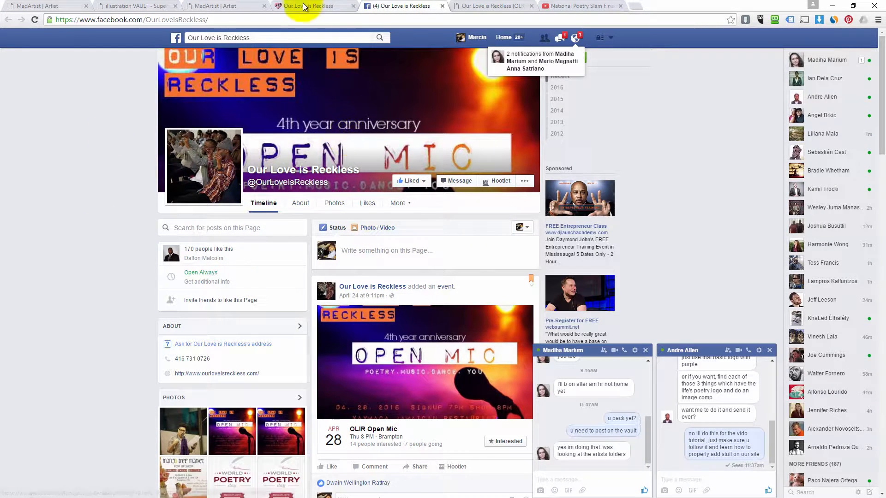
{"action": "left_click", "coordinate": [318, 6]}
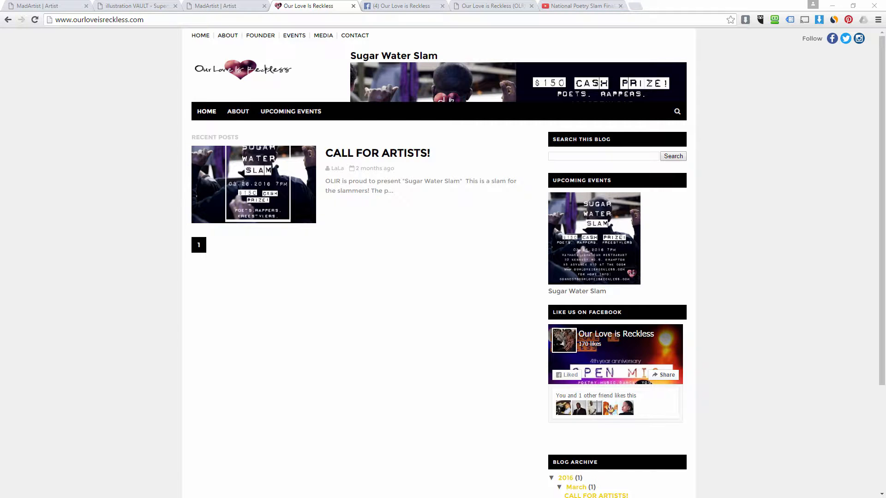
Switch to Photoshop and open our-love-is-wreckless-olp.psd and lifes-poetry.psd
{"action": "left_click_drag", "start_coordinate": [885, 289], "coordinate": [501, 121]}
{"action": "double_click", "coordinate": [520, 147]}
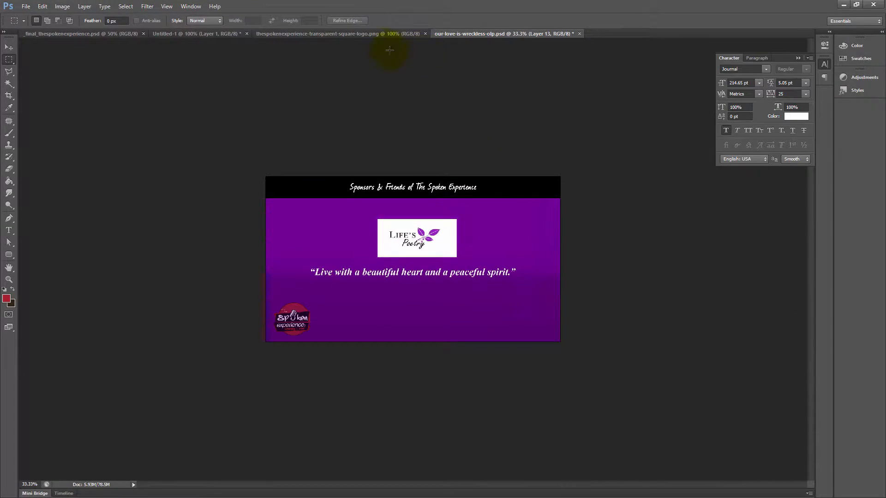
{"action": "left_click", "coordinate": [367, 34]}
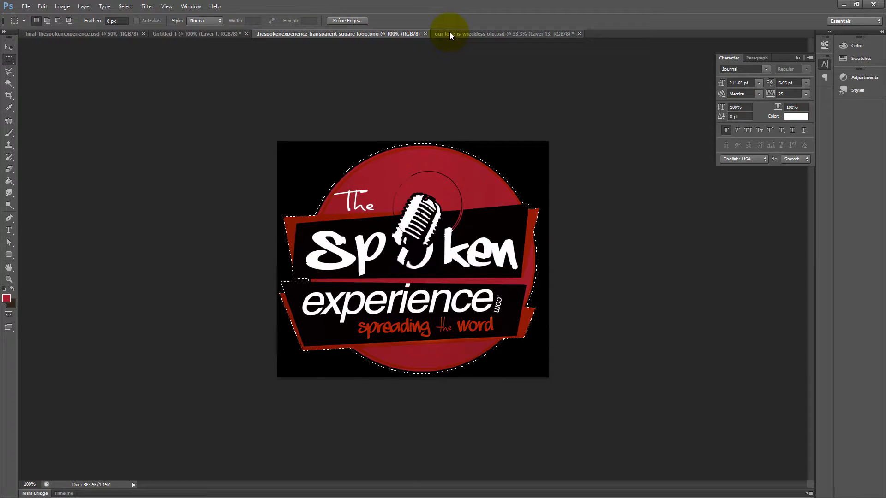
{"action": "left_click", "coordinate": [26, 7]}
{"action": "left_click", "coordinate": [29, 24]}
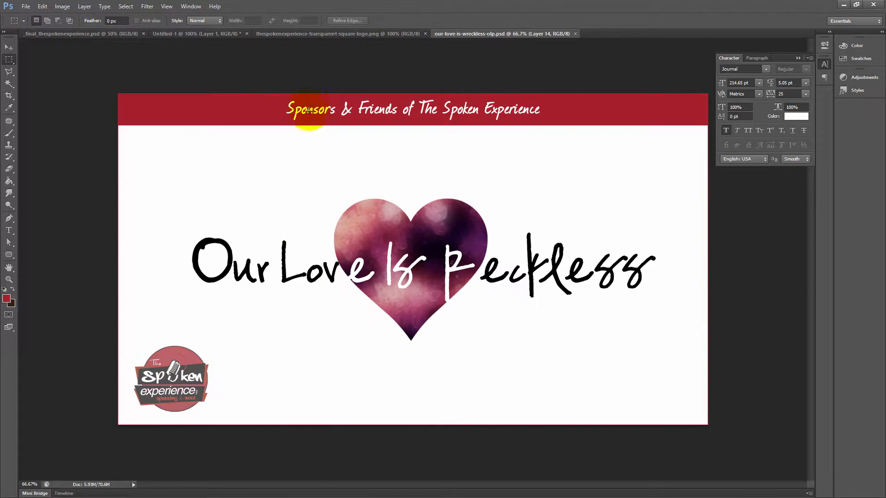
{"action": "left_click", "coordinate": [30, 7]}
{"action": "left_click", "coordinate": [289, 174]}
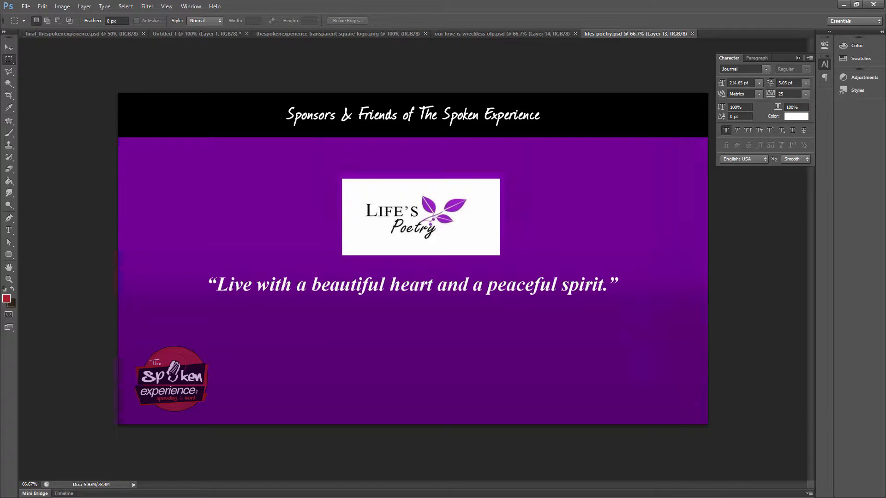
Copy the "Our Love Is Reckless" heart logo layer from our-love-is-wreckless-olp.psd and paste it into lifes-poetry.psd
{"action": "left_click", "coordinate": [521, 34]}
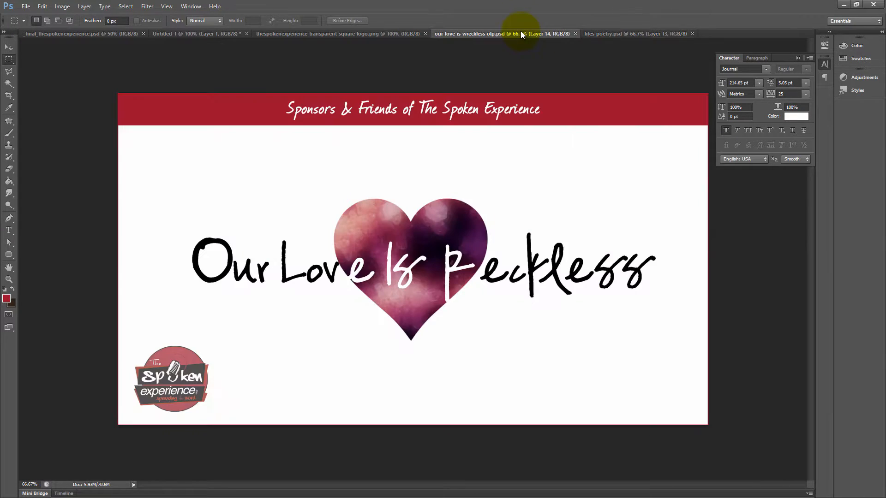
{"action": "key", "text": "v"}
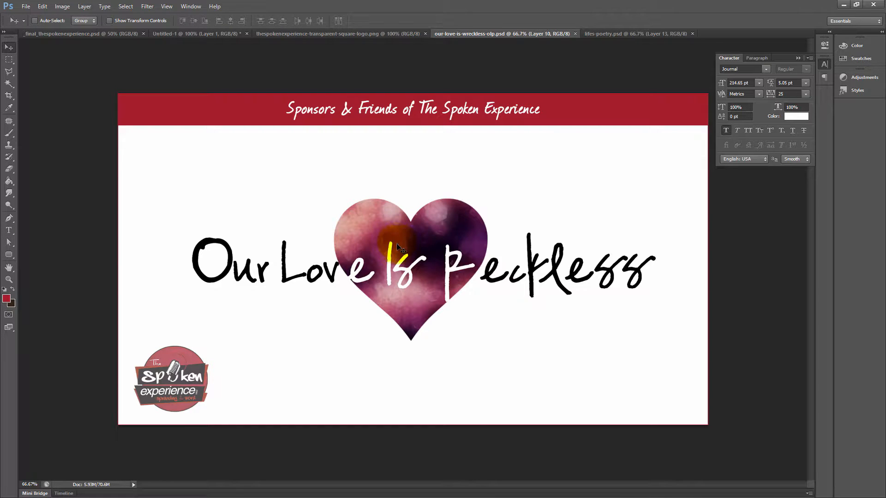
{"action": "left_click", "coordinate": [408, 241], "text": "ctrl"}
{"action": "key", "text": "ctrl+a"}
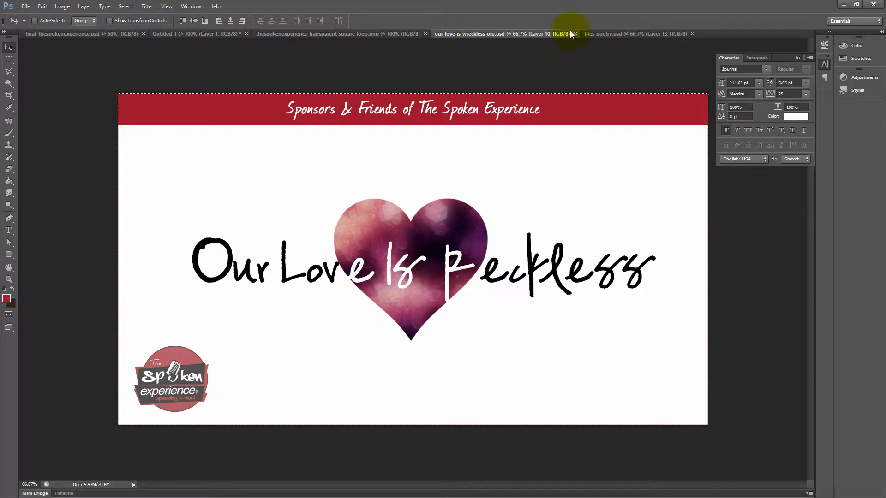
{"action": "left_click", "coordinate": [598, 34]}
{"action": "key", "text": "ctrl+v"}
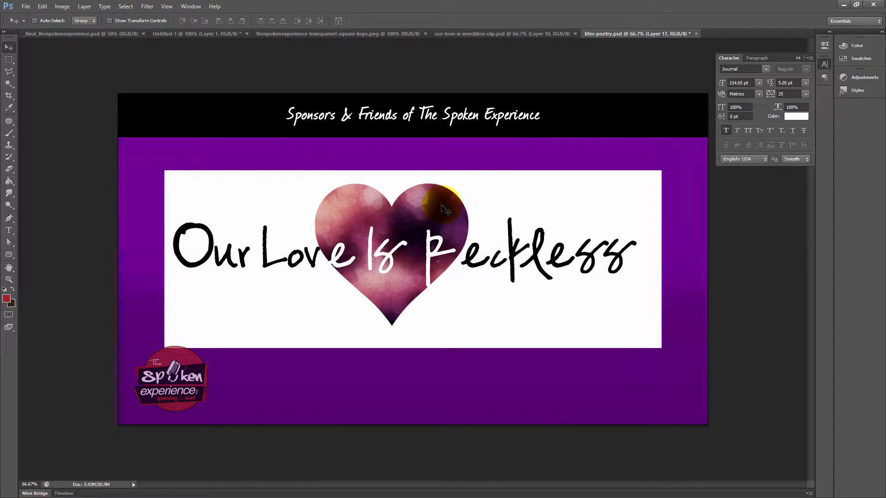
Sample white from the pasted logo and fill the purple background around it, undoing the fill that covers the header
{"action": "key", "text": "i"}
{"action": "left_click", "coordinate": [508, 184]}
{"action": "key", "text": "g"}
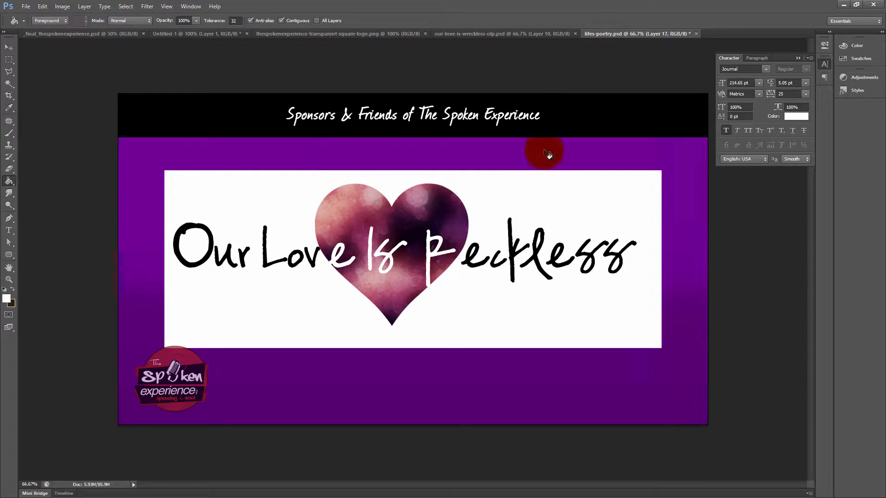
{"action": "left_click", "coordinate": [535, 148]}
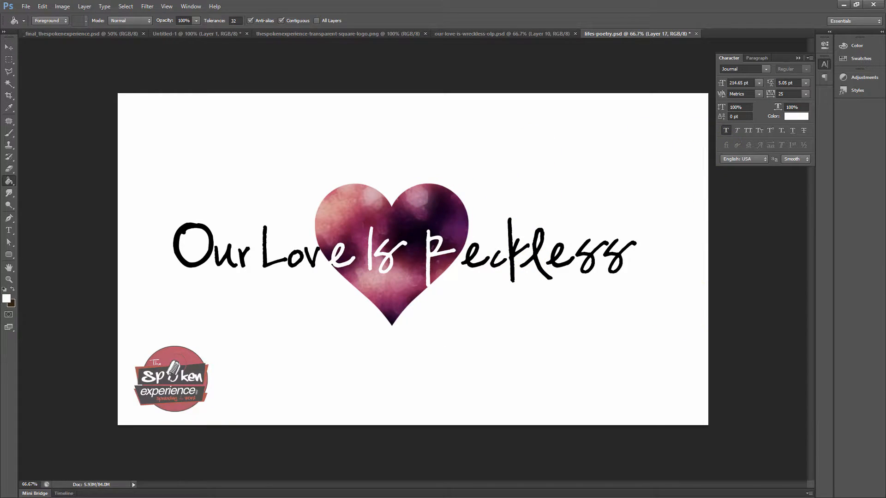
{"action": "key", "text": "ctrl+z"}
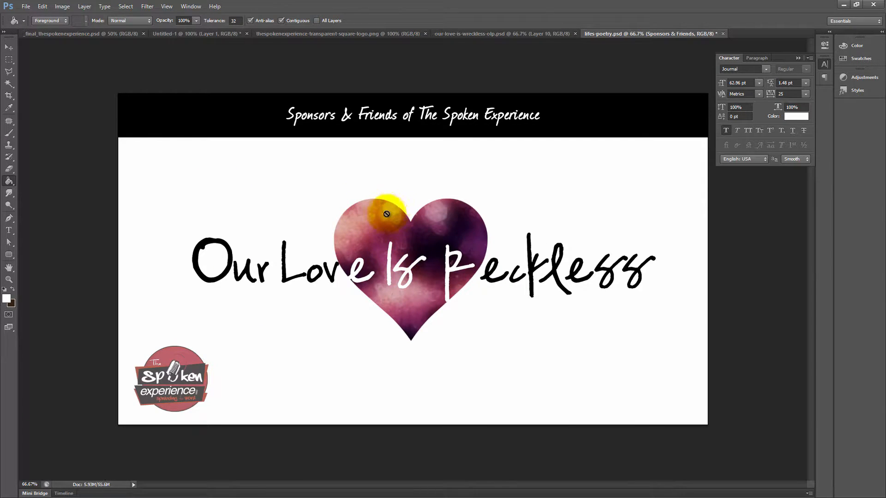
Save the adapted banner over our-love-is-wreckless-olp.psd in the articles folder
{"action": "key", "text": "t"}
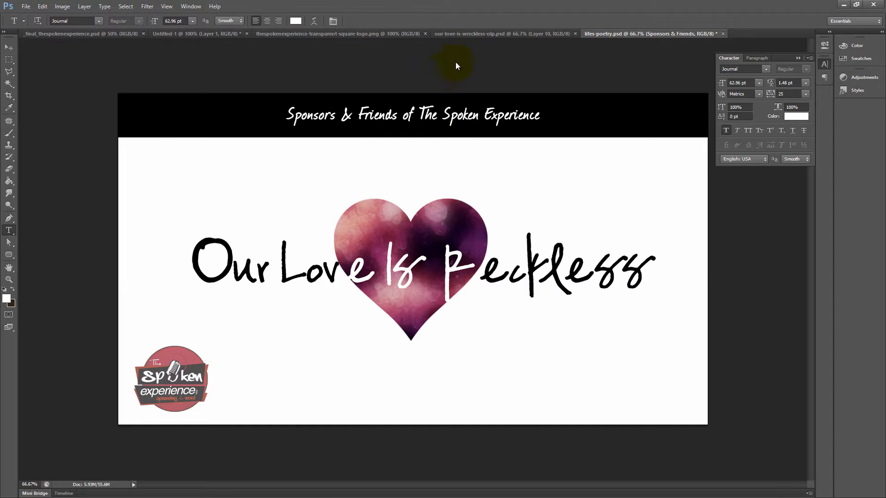
{"action": "key", "text": "ctrl+shift+s"}
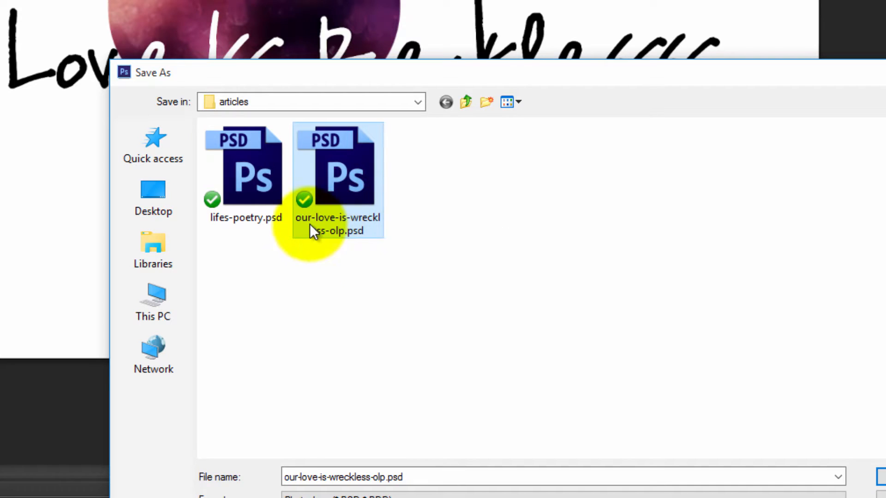
{"action": "double_click", "coordinate": [349, 186]}
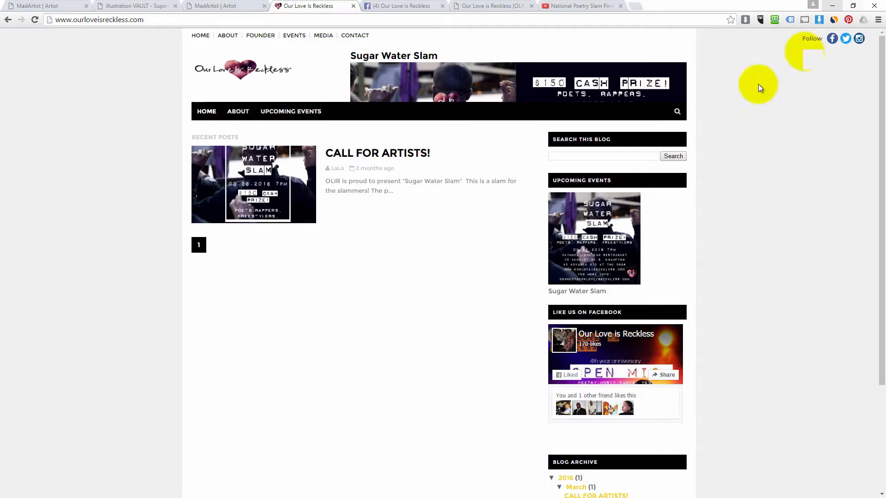
Switch to the browser's blog posts list, preview the "Our Love Is Reckless" post, and examine its permalink and featured image
{"action": "left_click", "coordinate": [222, 7]}
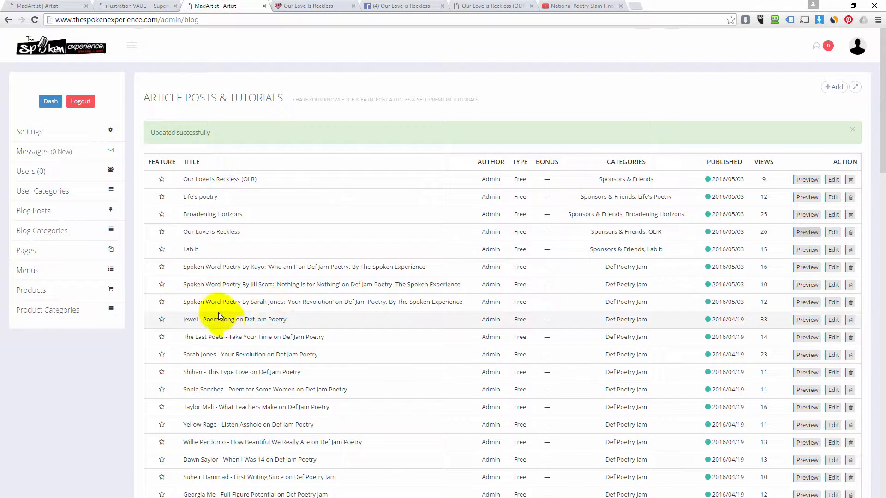
{"action": "left_click_drag", "start_coordinate": [184, 231], "coordinate": [250, 234]}
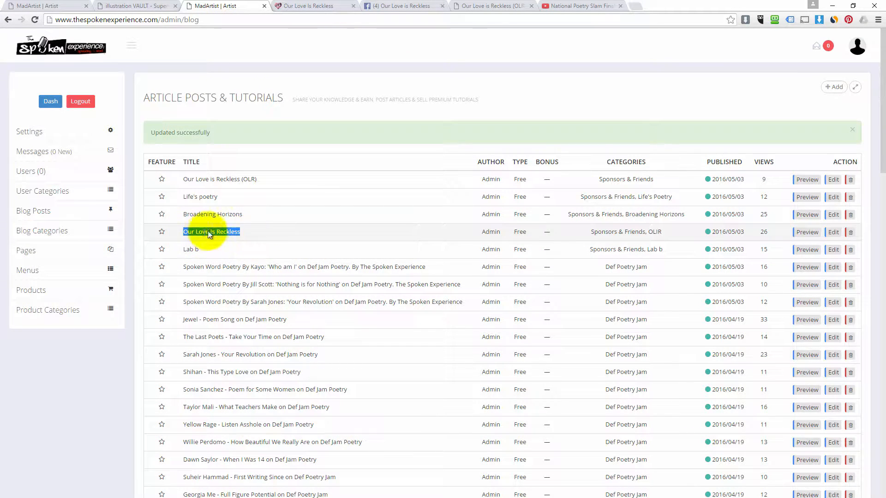
{"action": "left_click", "coordinate": [802, 232]}
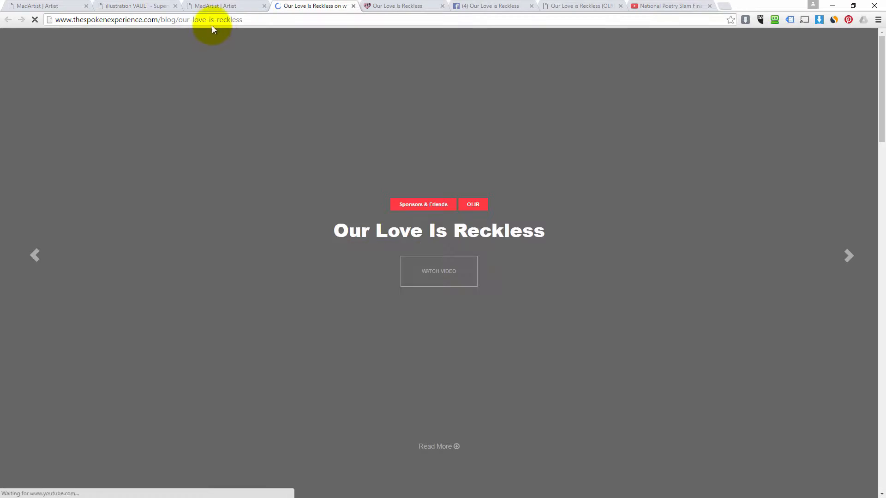
{"action": "left_click_drag", "start_coordinate": [184, 19], "coordinate": [337, 20]}
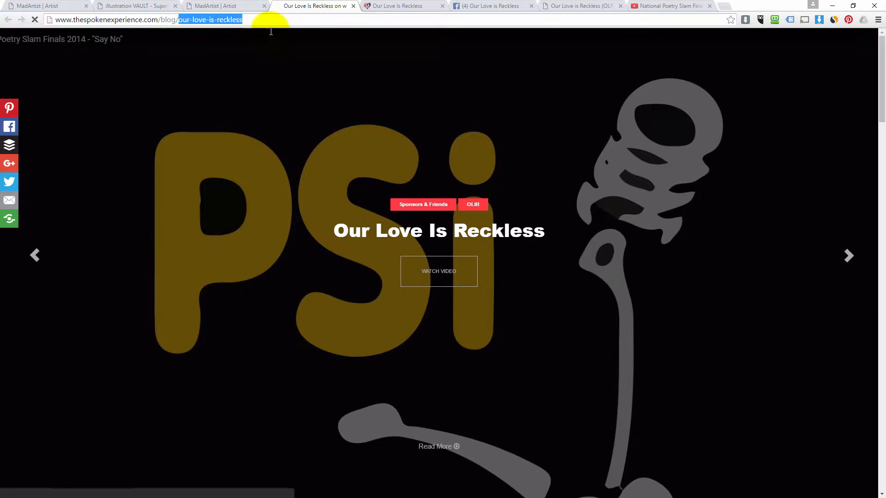
{"action": "scroll", "coordinate": [350, 203], "scroll_direction": "down", "scroll_amount": 12}
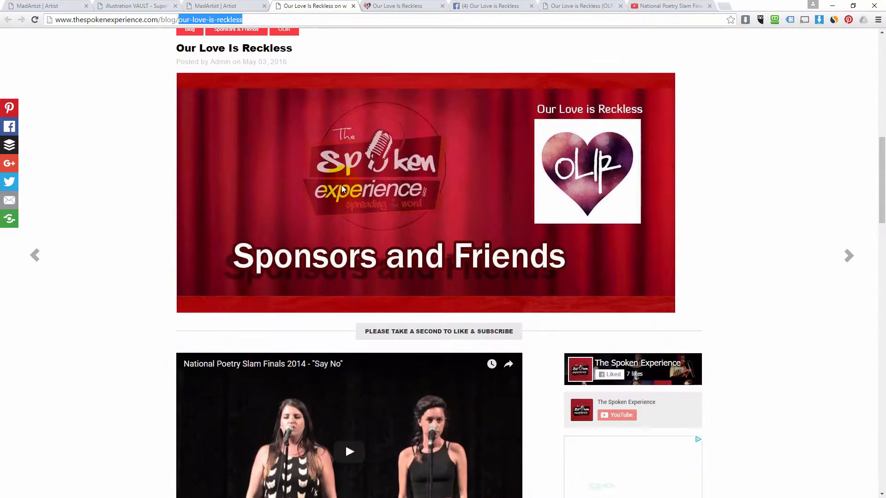
{"action": "scroll", "coordinate": [430, 239], "scroll_direction": "up", "scroll_amount": 4}
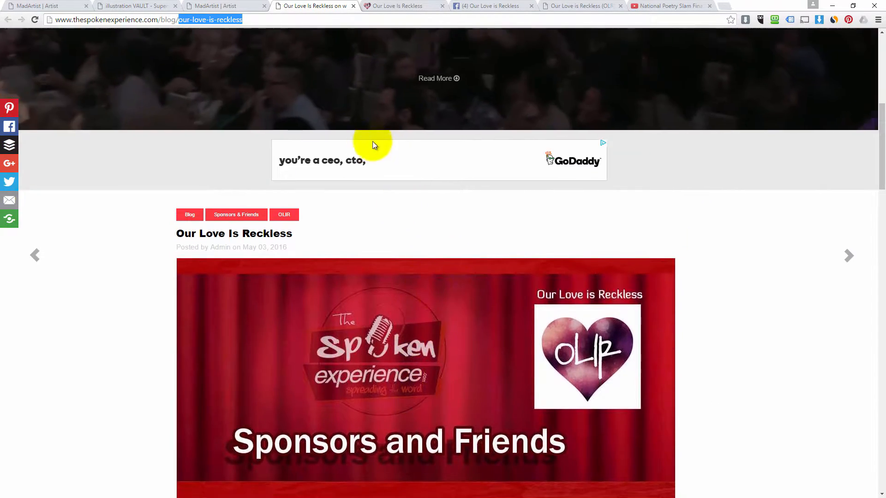
{"action": "scroll", "coordinate": [372, 141], "scroll_direction": "up", "scroll_amount": 5}
Open the "Our Love Is Reckless" post for editing and delete its featured image
{"action": "left_click", "coordinate": [231, 5]}
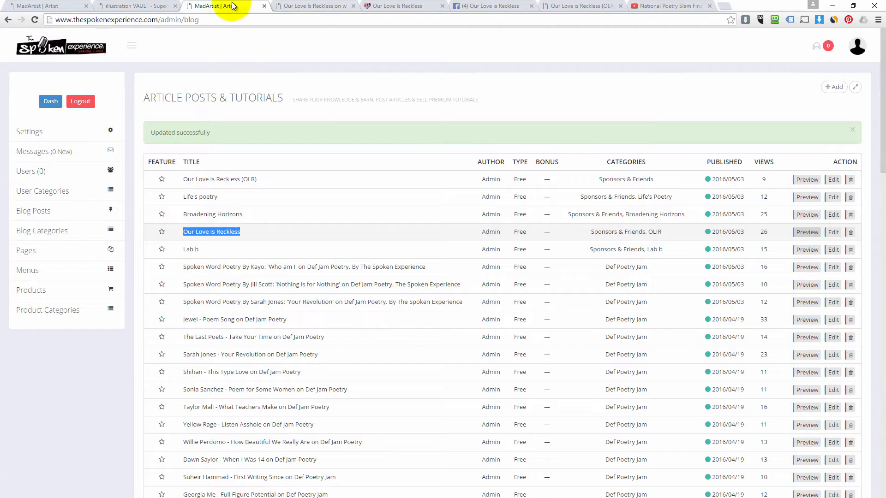
{"action": "left_click", "coordinate": [833, 232]}
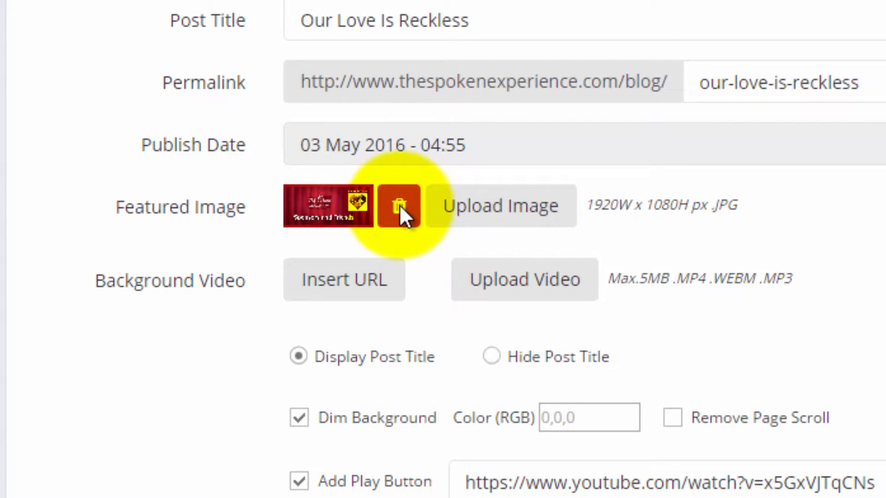
{"action": "left_click", "coordinate": [400, 207]}
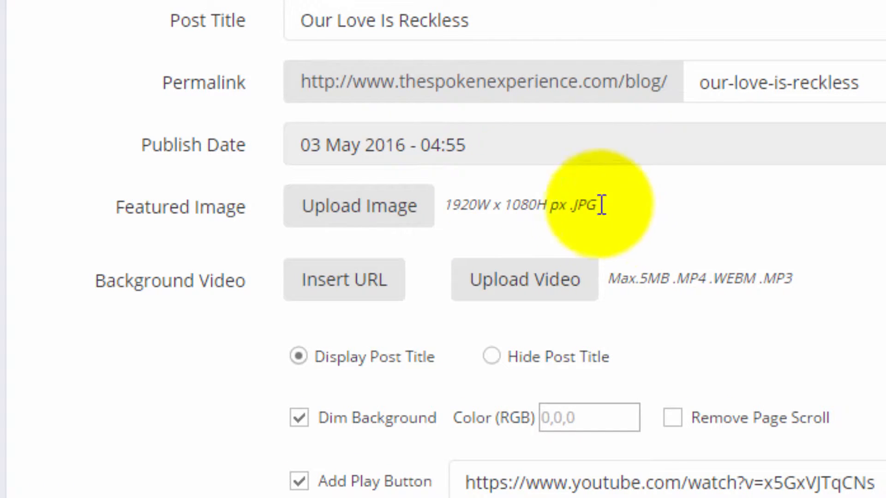
Check the required featured image dimensions against the banner's image size in Photoshop, leaving the size settings unchanged
{"action": "left_click_drag", "start_coordinate": [444, 205], "coordinate": [602, 201]}
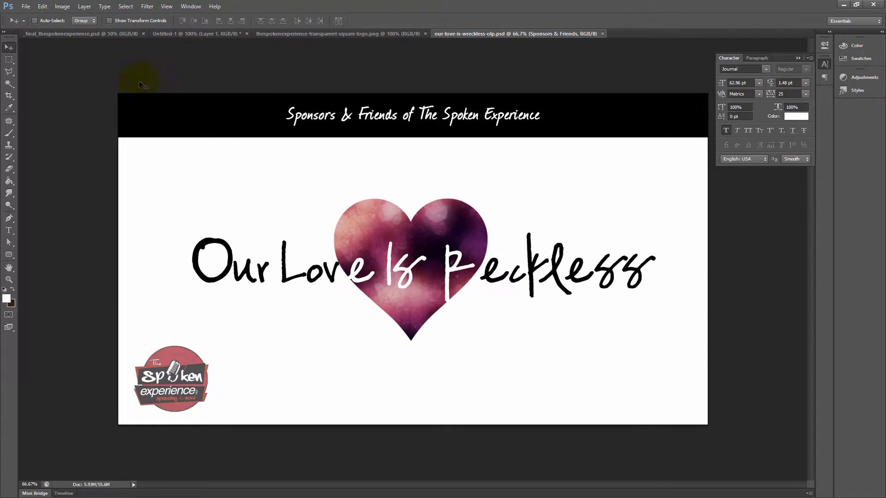
{"action": "left_click", "coordinate": [65, 7]}
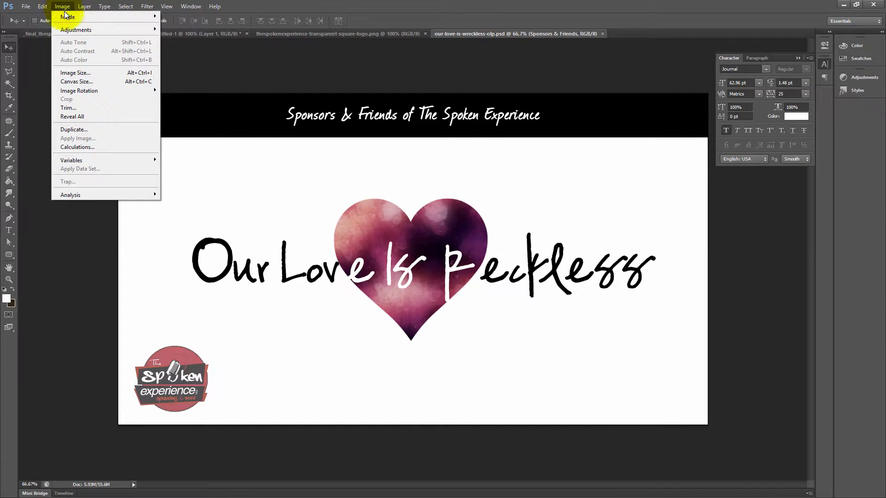
{"action": "left_click", "coordinate": [86, 73]}
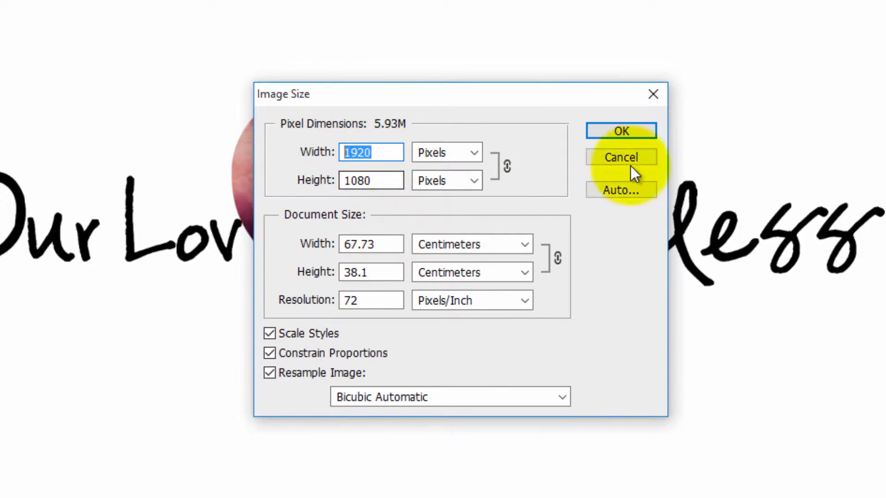
{"action": "left_click", "coordinate": [631, 166]}
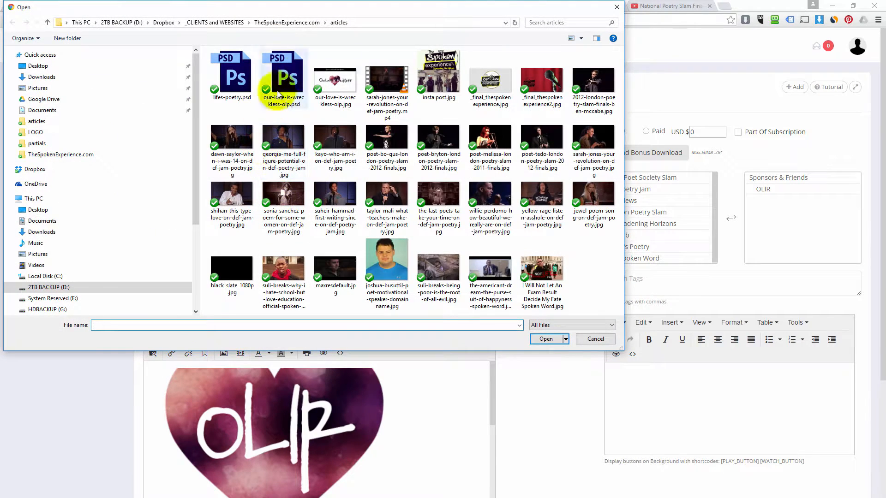
Choose our-love-is-wreckless-olp.jpg from the articles folder as the post's featured image and save the post
{"action": "double_click", "coordinate": [335, 80]}
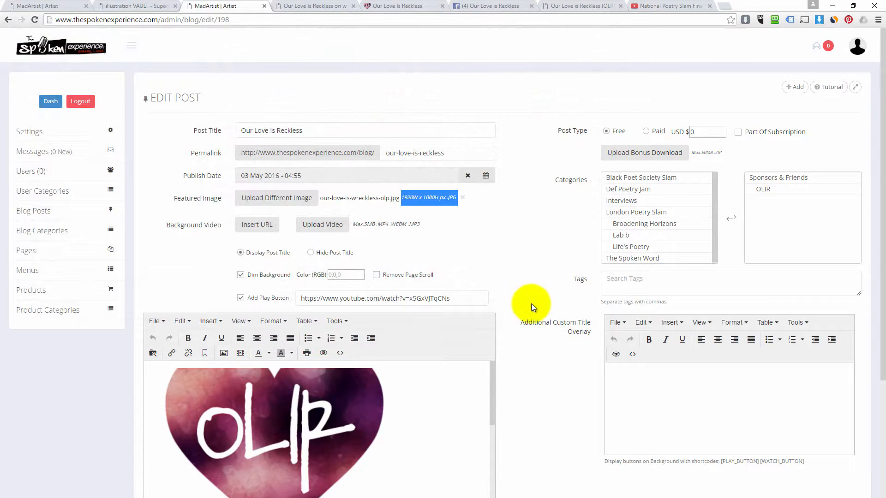
{"action": "scroll", "coordinate": [531, 303], "scroll_direction": "down", "scroll_amount": 4}
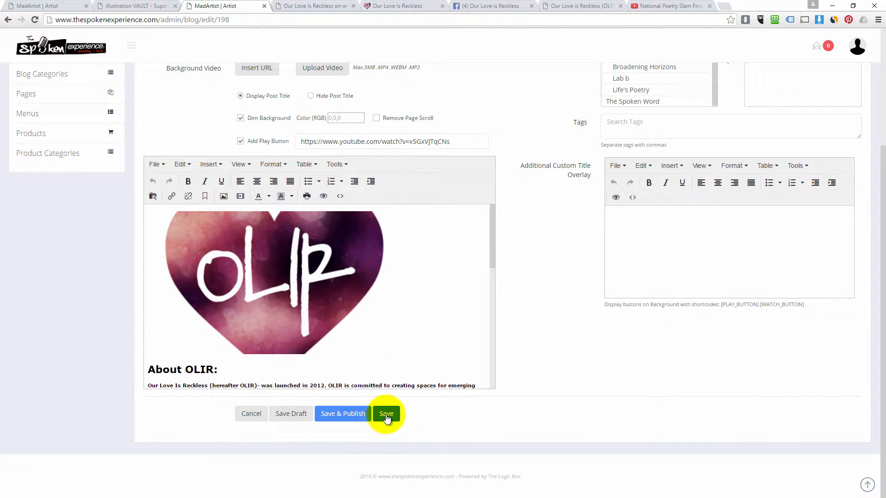
{"action": "left_click", "coordinate": [387, 417]}
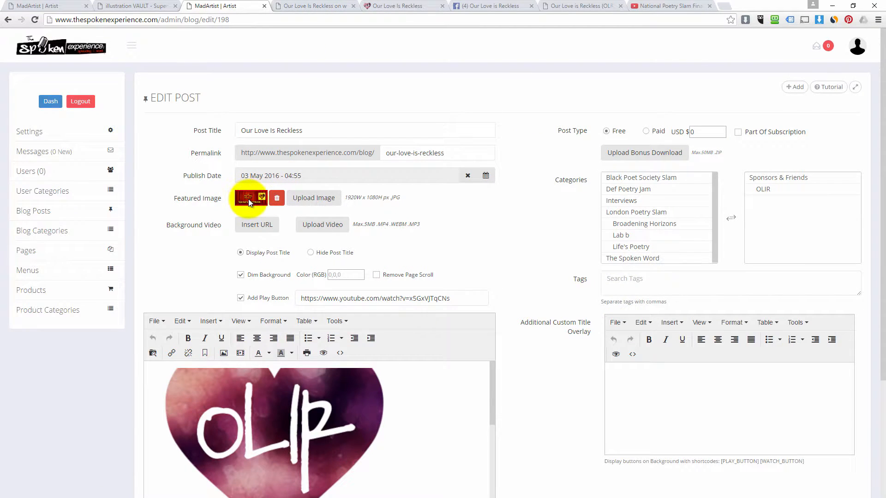
Reload the post's edit page and check its featured image thumbnail and body content
{"action": "right_click", "coordinate": [173, 210]}
{"action": "left_click", "coordinate": [184, 234]}
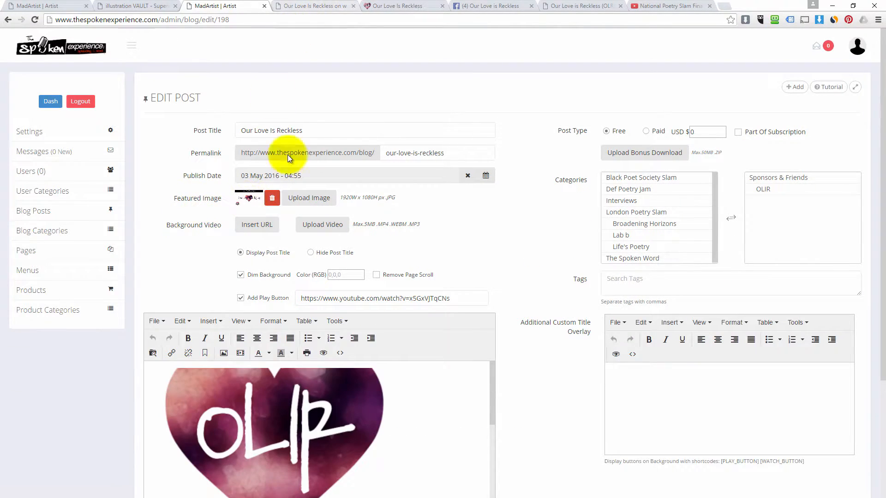
{"action": "scroll", "coordinate": [300, 231], "scroll_direction": "down", "scroll_amount": 3}
{"action": "scroll", "coordinate": [300, 278], "scroll_direction": "up", "scroll_amount": 4}
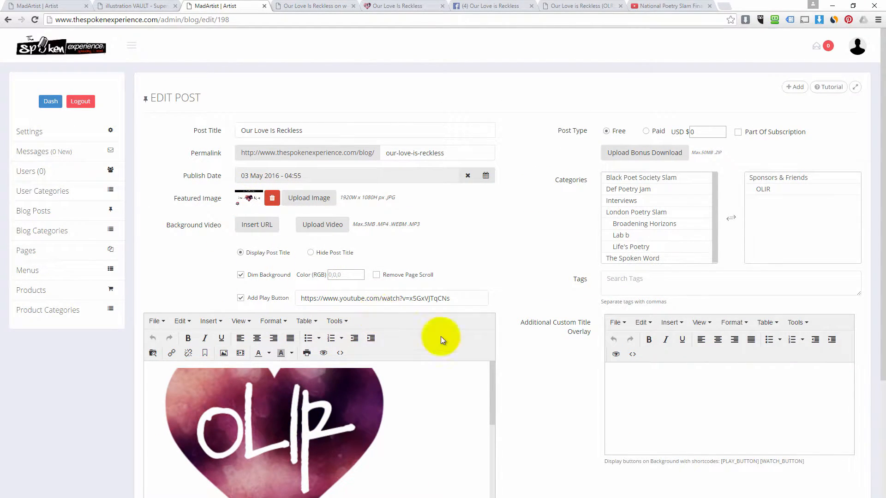
{"action": "scroll", "coordinate": [446, 436], "scroll_direction": "down", "scroll_amount": 5}
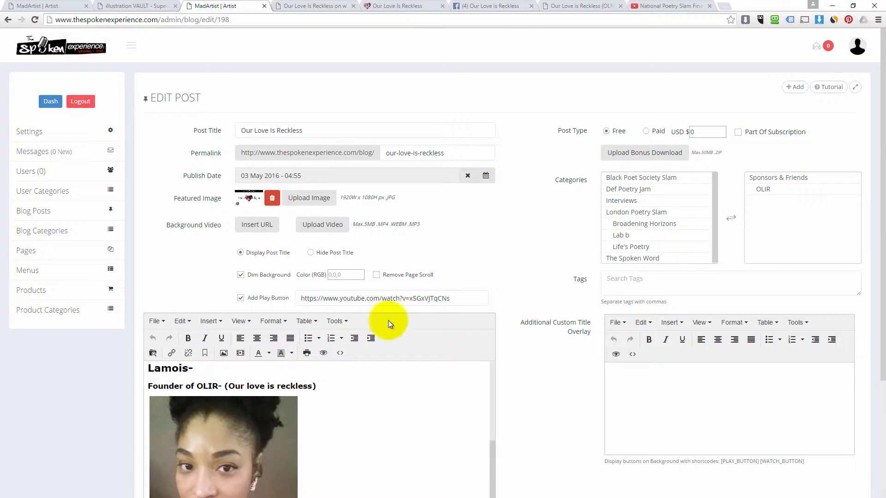
Reload the published "Our Love Is Reckless" post, then open its Sponsors & Friends category and reopen the post from that listing
{"action": "left_click", "coordinate": [311, 5]}
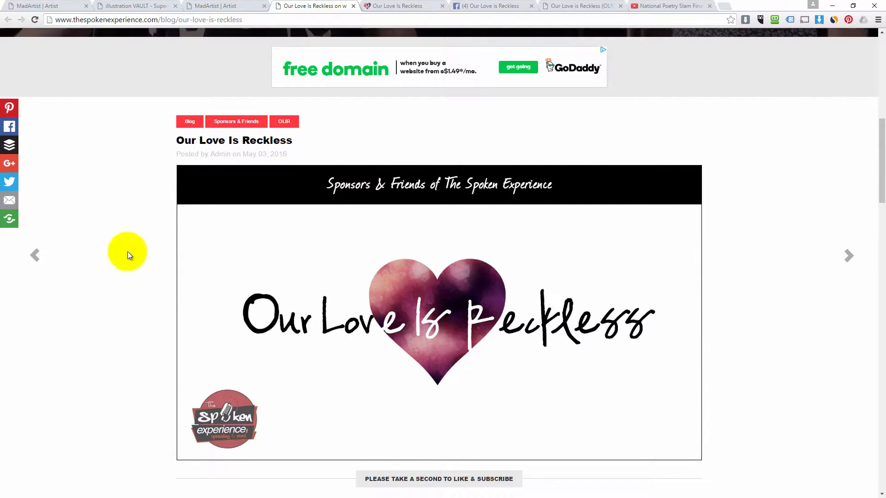
{"action": "right_click", "coordinate": [113, 217]}
{"action": "left_click", "coordinate": [104, 168]}
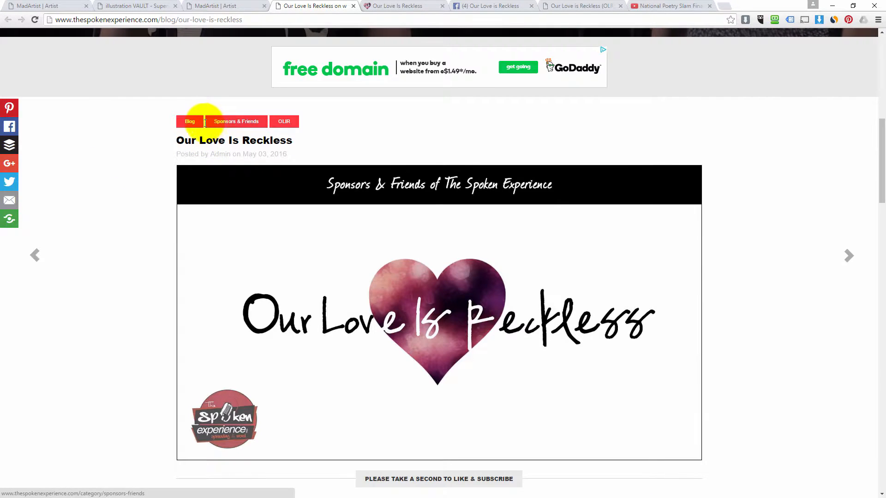
{"action": "left_click", "coordinate": [220, 122]}
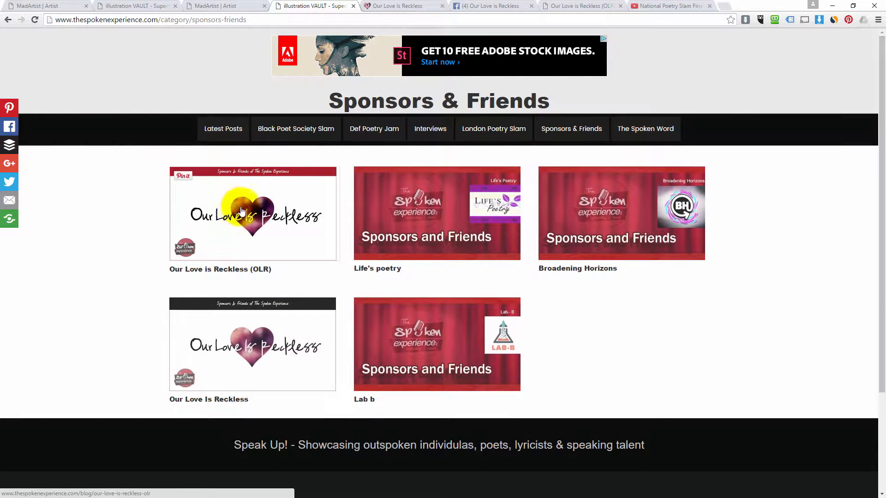
{"action": "left_click", "coordinate": [242, 336]}
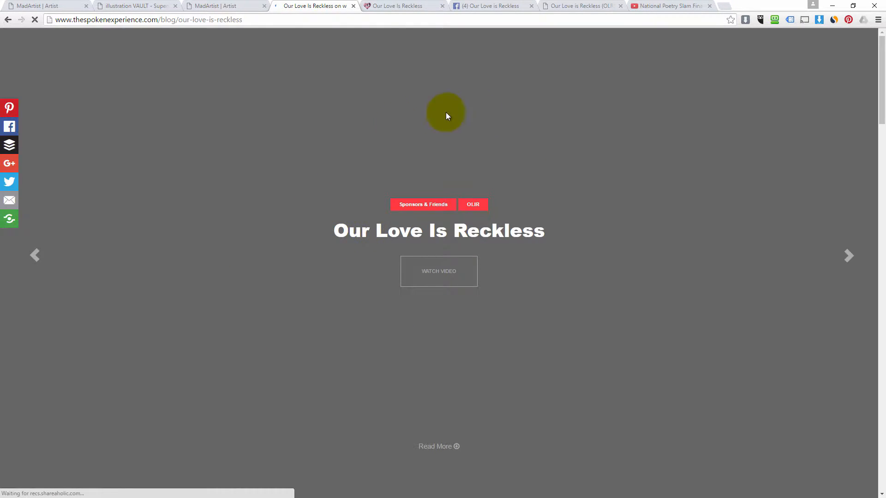
Examine the published post's new banner, embedded video, OLIR heart image, About text and founder section
{"action": "scroll", "coordinate": [334, 242], "scroll_direction": "down", "scroll_amount": 7}
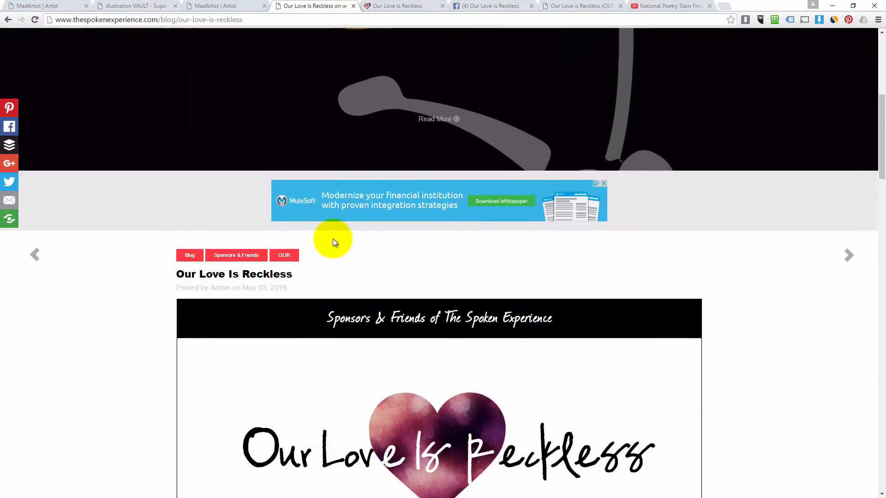
{"action": "scroll", "coordinate": [335, 242], "scroll_direction": "down", "scroll_amount": 7}
{"action": "scroll", "coordinate": [368, 292], "scroll_direction": "up", "scroll_amount": 3}
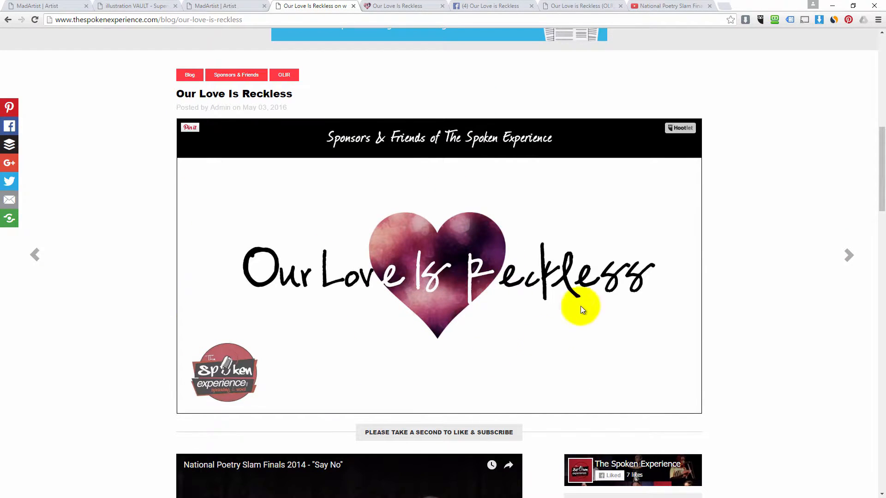
{"action": "scroll", "coordinate": [400, 264], "scroll_direction": "down", "scroll_amount": 14}
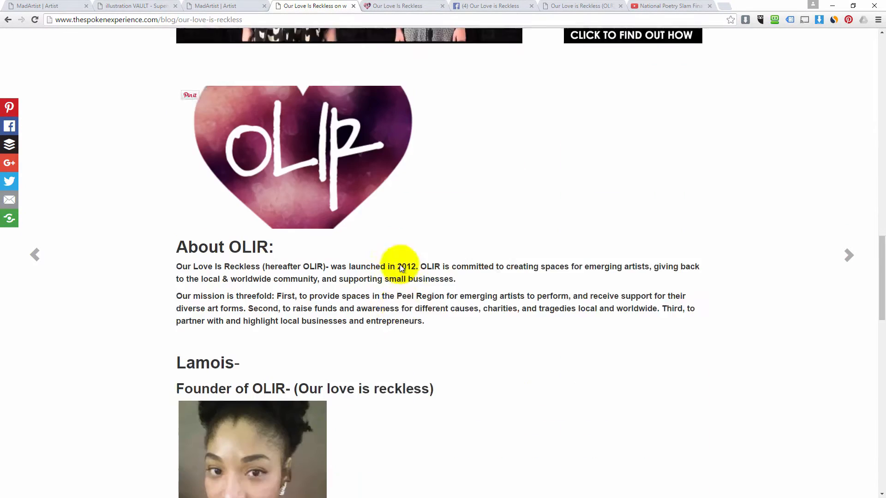
{"action": "scroll", "coordinate": [401, 295], "scroll_direction": "up", "scroll_amount": 5}
{"action": "scroll", "coordinate": [400, 297], "scroll_direction": "down", "scroll_amount": 3}
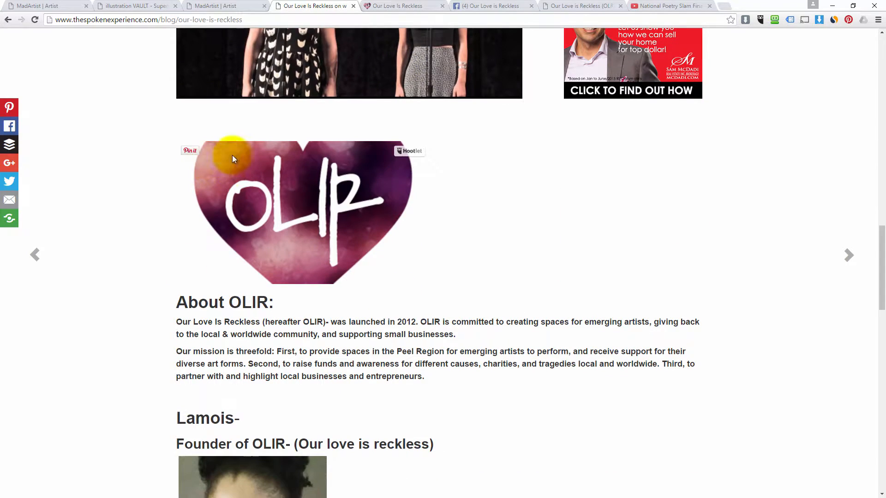
{"action": "scroll", "coordinate": [233, 159], "scroll_direction": "down", "scroll_amount": 4}
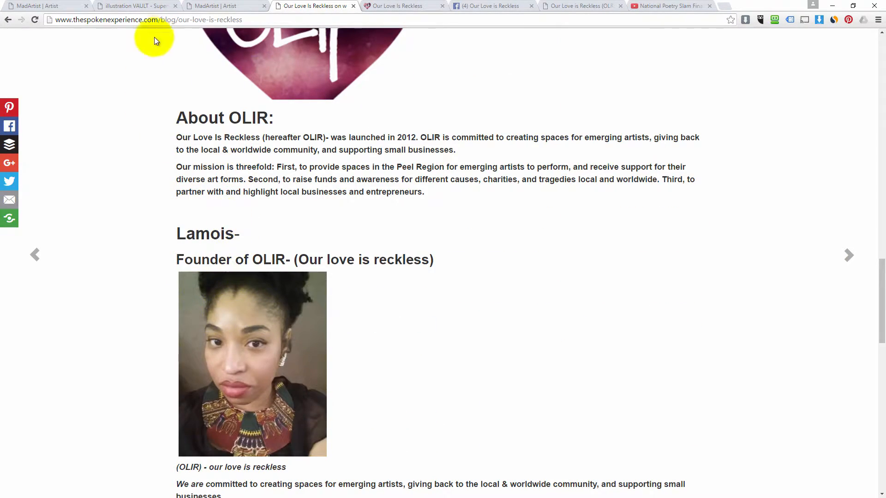
{"action": "scroll", "coordinate": [345, 313], "scroll_direction": "down", "scroll_amount": 8}
{"action": "scroll", "coordinate": [346, 317], "scroll_direction": "up", "scroll_amount": 1}
{"action": "scroll", "coordinate": [347, 318], "scroll_direction": "up", "scroll_amount": 20}
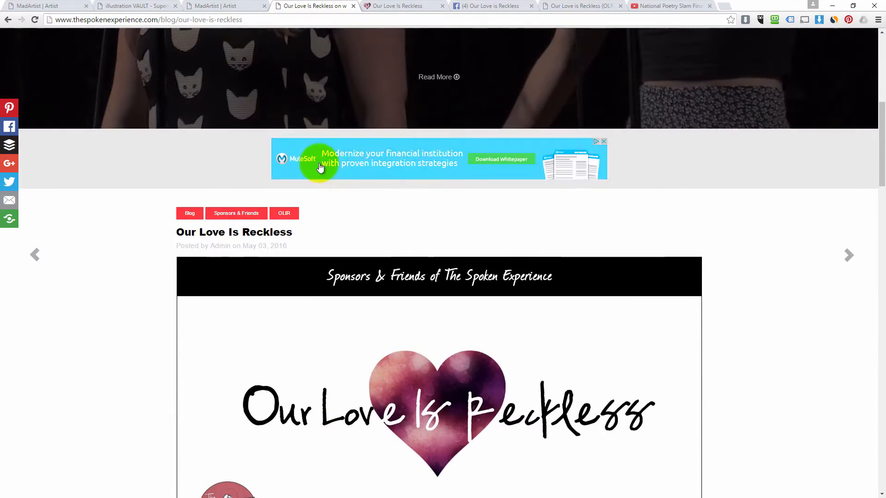
Return to the post's edit page and delete the OLIR heart image above the "About OLIR:" heading
{"action": "left_click", "coordinate": [221, 7]}
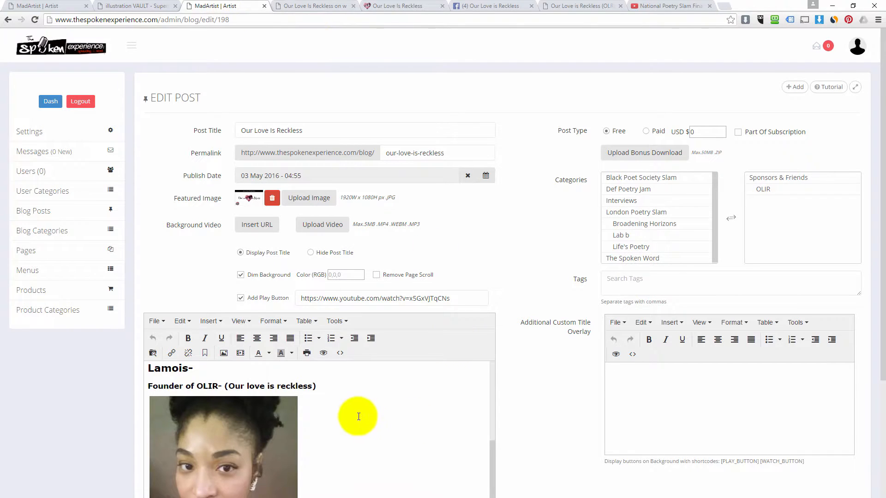
{"action": "scroll", "coordinate": [355, 415], "scroll_direction": "up", "scroll_amount": 10}
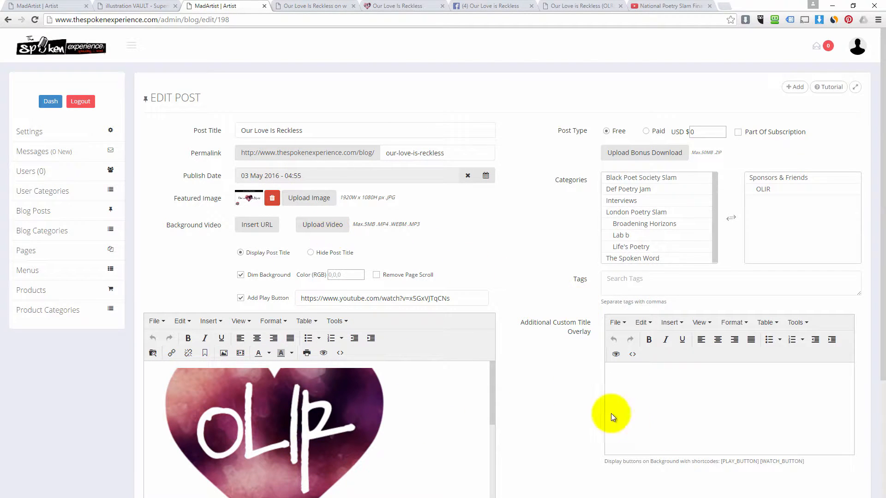
{"action": "scroll", "coordinate": [563, 383], "scroll_direction": "down", "scroll_amount": 3}
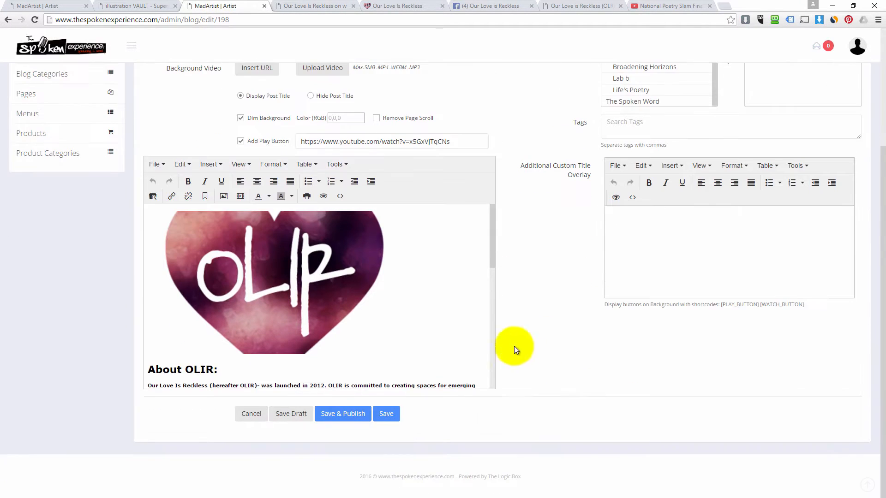
{"action": "double_click", "coordinate": [150, 236]}
{"action": "left_click", "coordinate": [421, 273]}
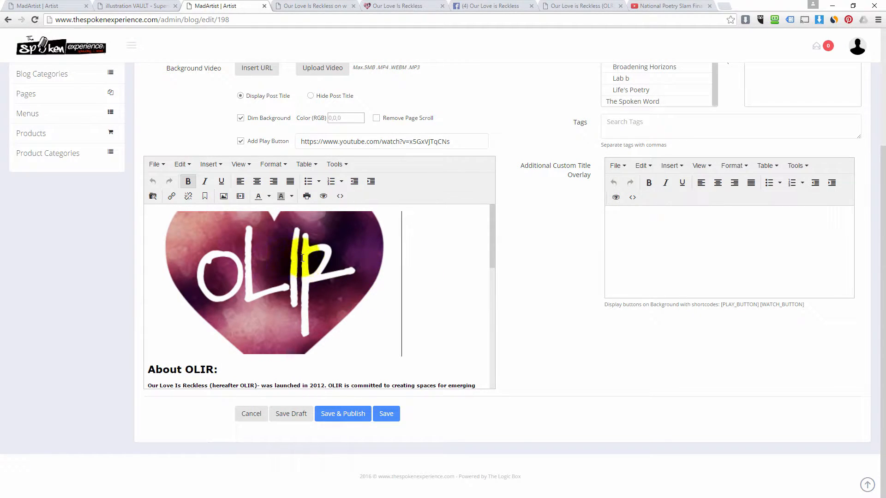
{"action": "key", "text": "BackSpace"}
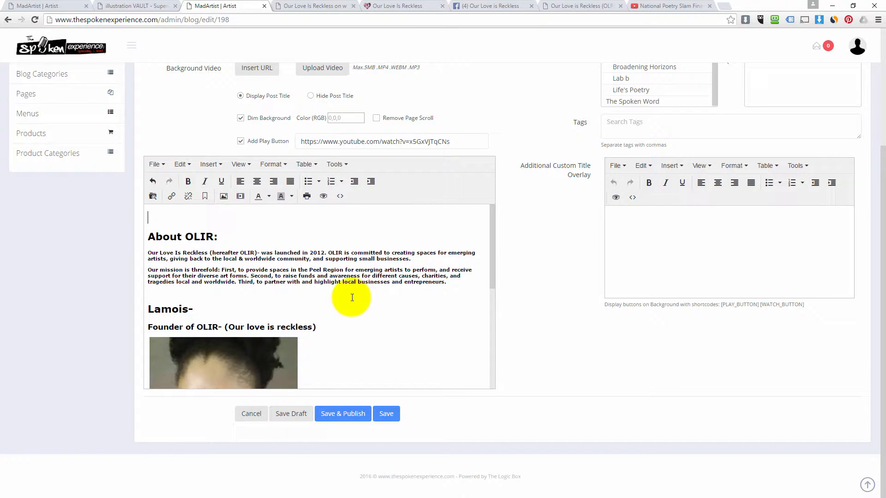
Check the heart image's place in the published post and view the "Our Love is Reckless (OLR)" post
{"action": "left_click", "coordinate": [316, 4]}
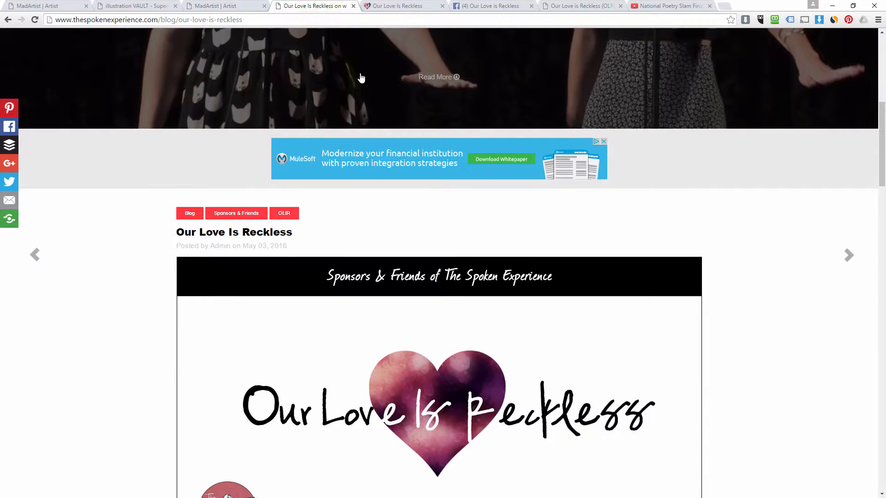
{"action": "scroll", "coordinate": [369, 353], "scroll_direction": "down", "scroll_amount": 3}
{"action": "scroll", "coordinate": [369, 353], "scroll_direction": "down", "scroll_amount": 10}
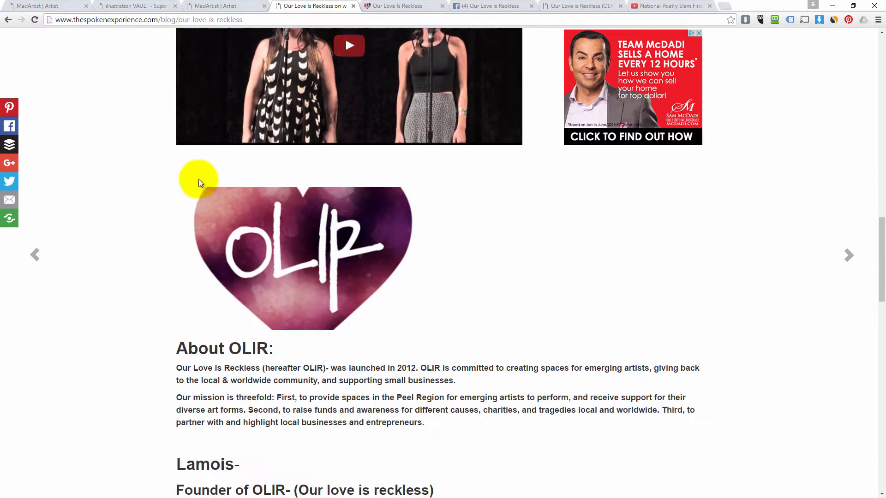
{"action": "left_click", "coordinate": [561, 5]}
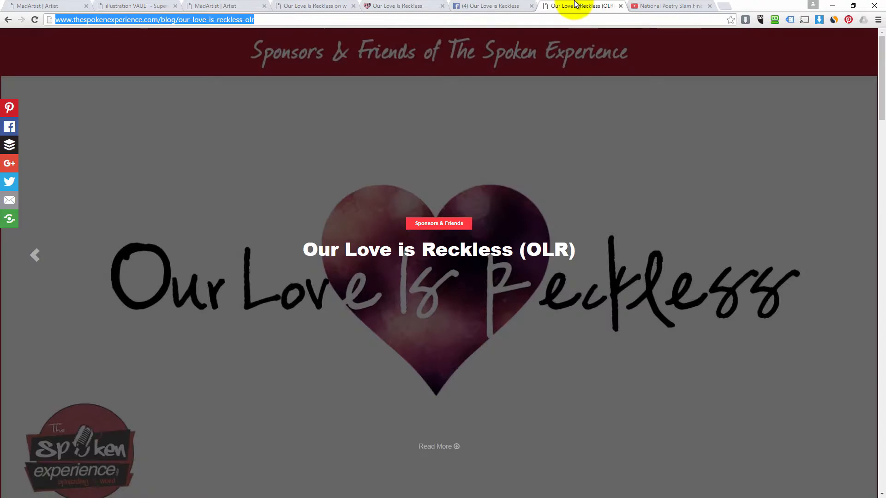
Open the About page on the Our Love Is Reckless website and copy its organization description and mission text
{"action": "left_click", "coordinate": [383, 7]}
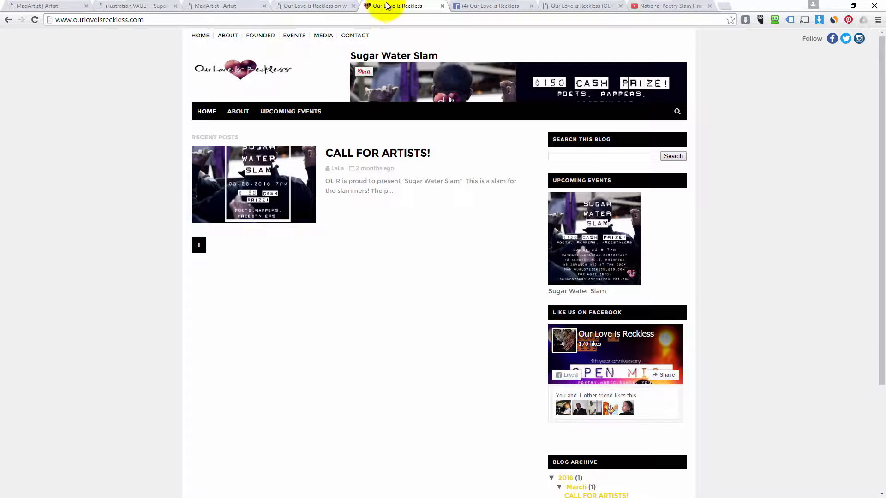
{"action": "left_click", "coordinate": [230, 37]}
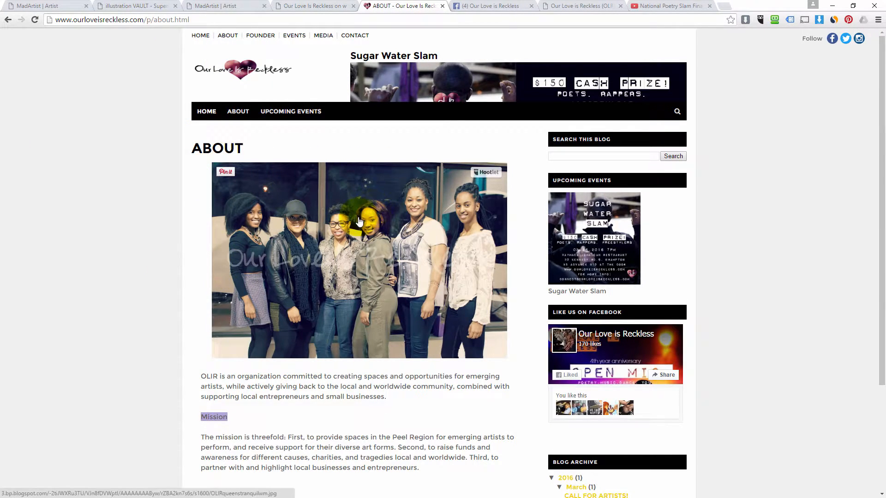
{"action": "scroll", "coordinate": [374, 215], "scroll_direction": "down", "scroll_amount": 3}
{"action": "left_click_drag", "start_coordinate": [210, 238], "coordinate": [438, 332]}
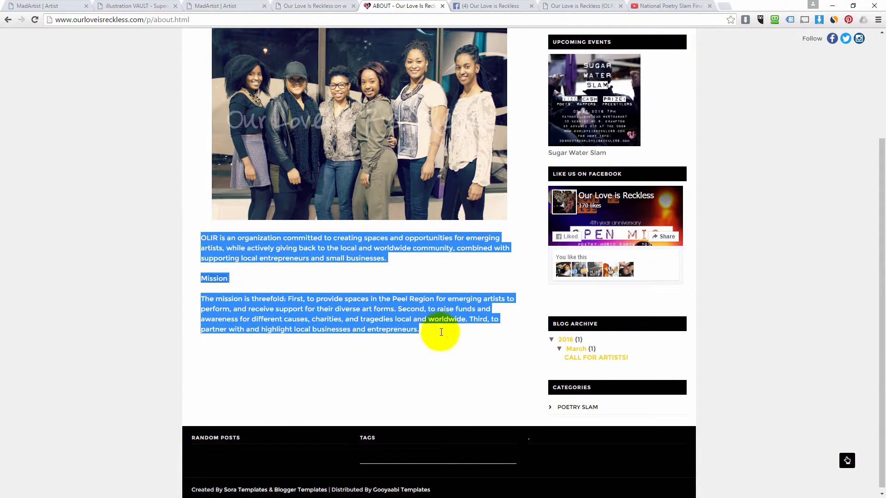
{"action": "left_click", "coordinate": [418, 360]}
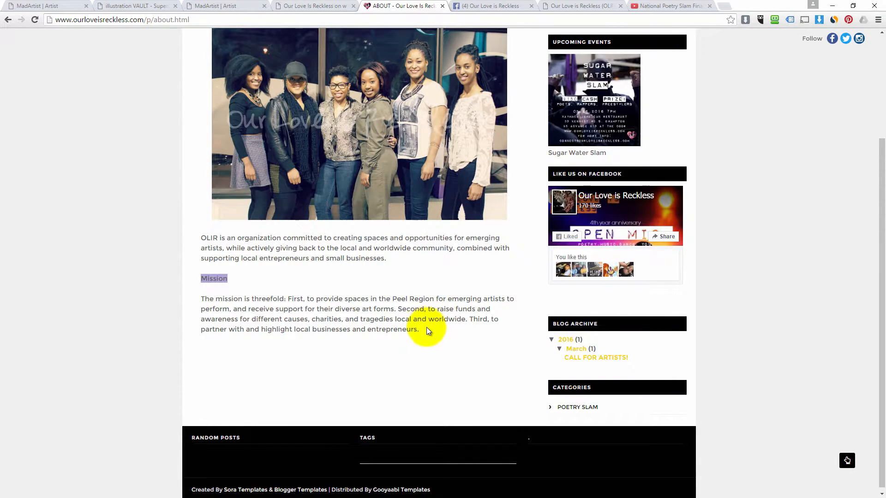
{"action": "scroll", "coordinate": [422, 315], "scroll_direction": "up", "scroll_amount": 1}
{"action": "left_click_drag", "start_coordinate": [200, 284], "coordinate": [461, 386]}
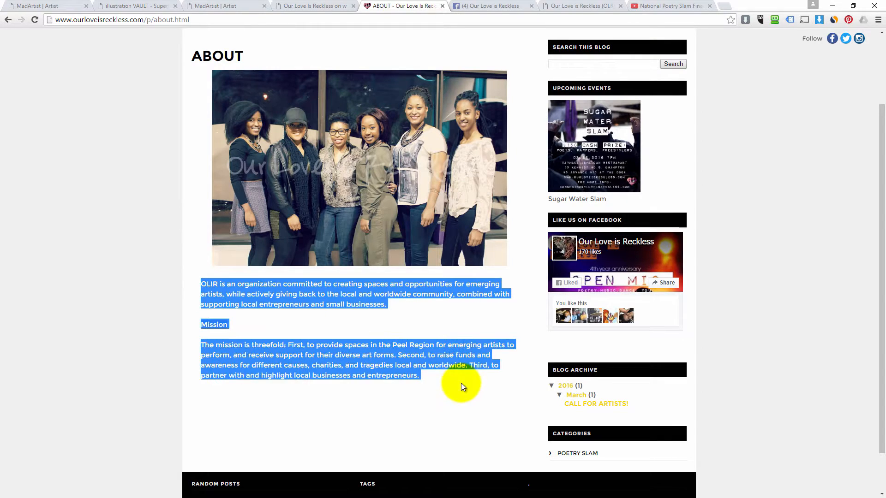
{"action": "right_click", "coordinate": [311, 295]}
{"action": "left_click", "coordinate": [312, 299]}
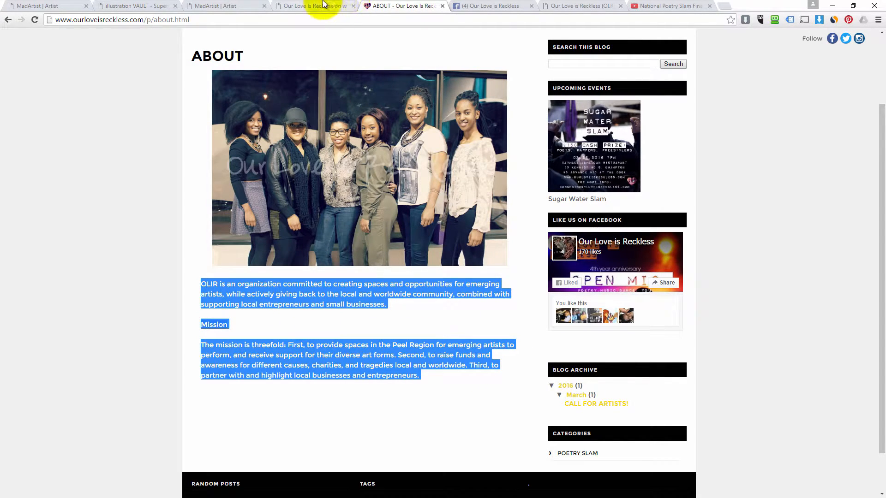
View the "Our Love is Reckless (OLR)" post and return to the older post's edit page
{"action": "left_click", "coordinate": [568, 5]}
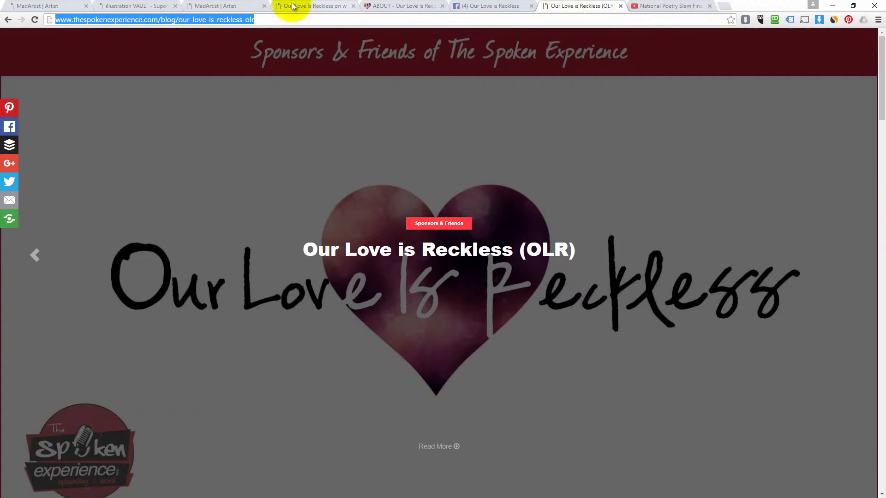
{"action": "left_click", "coordinate": [315, 5]}
{"action": "left_click", "coordinate": [233, 6]}
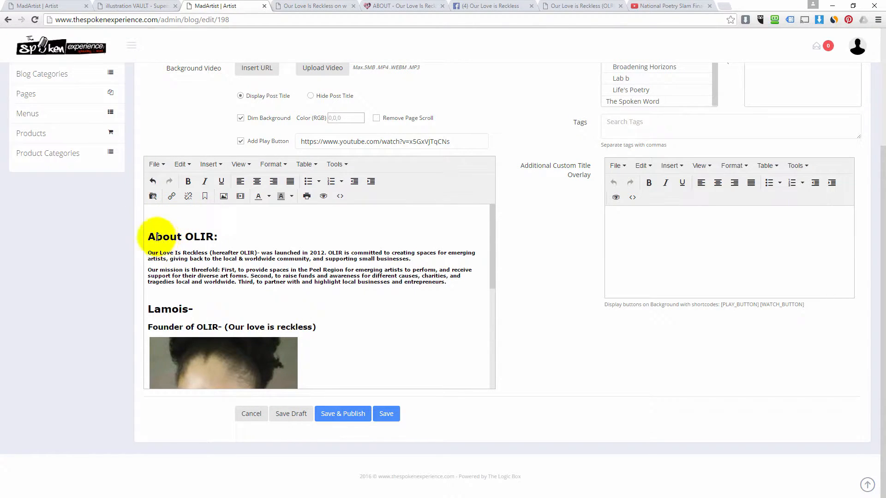
Add blank space above the "About OLIR:" heading in the post body, then preview the content and close the preview
{"action": "left_click_drag", "start_coordinate": [155, 236], "coordinate": [214, 238]}
{"action": "left_click", "coordinate": [165, 213]}
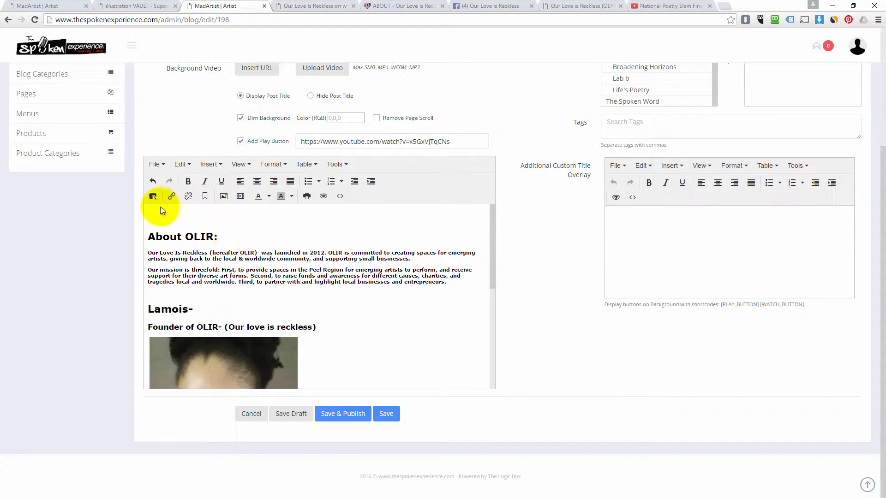
{"action": "key", "text": "Return"}
{"action": "scroll", "coordinate": [175, 221], "scroll_direction": "up", "scroll_amount": 3}
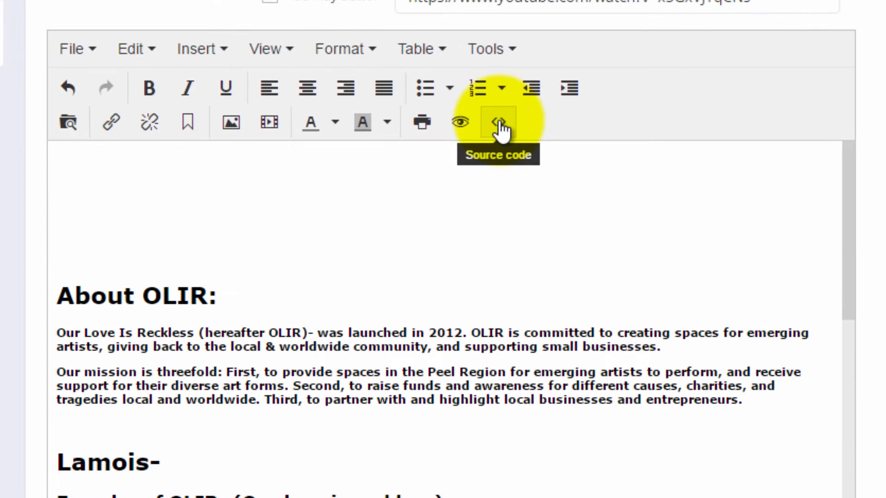
{"action": "left_click", "coordinate": [461, 124]}
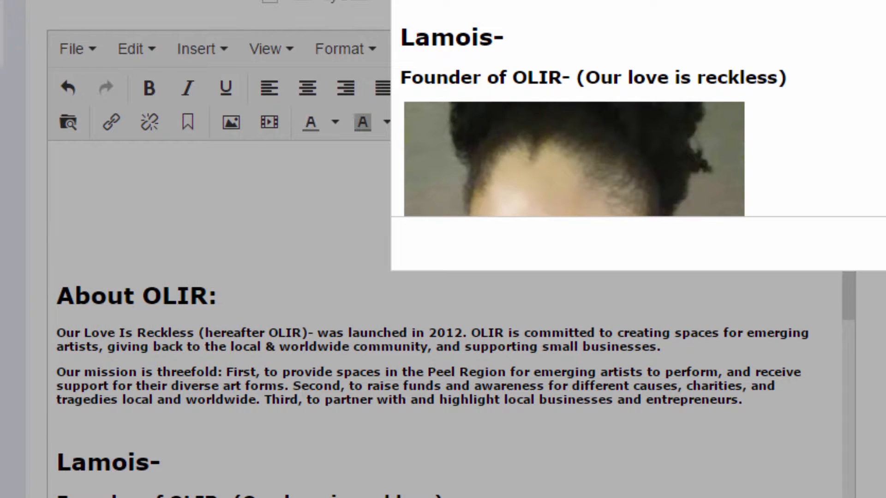
{"action": "key", "text": "Escape"}
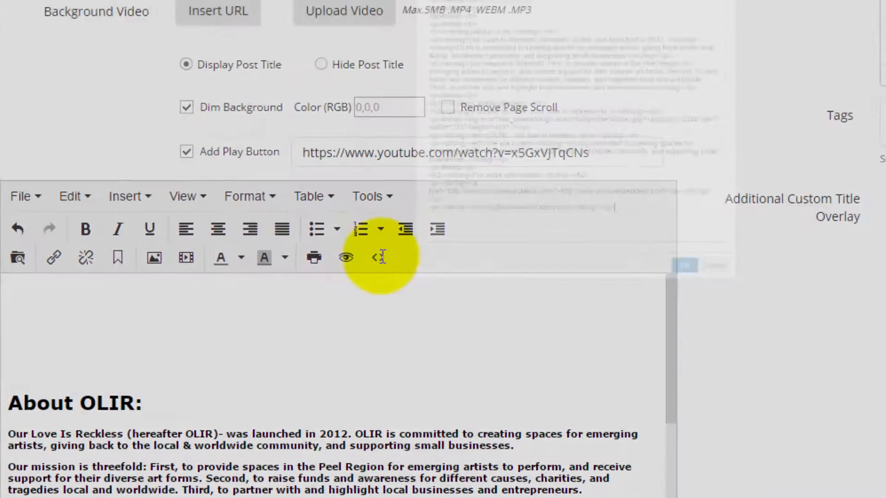
Insert the placeholder text "sssssss" followed by blank lines above the first heading in the post's HTML source code
{"action": "left_click", "coordinate": [498, 125]}
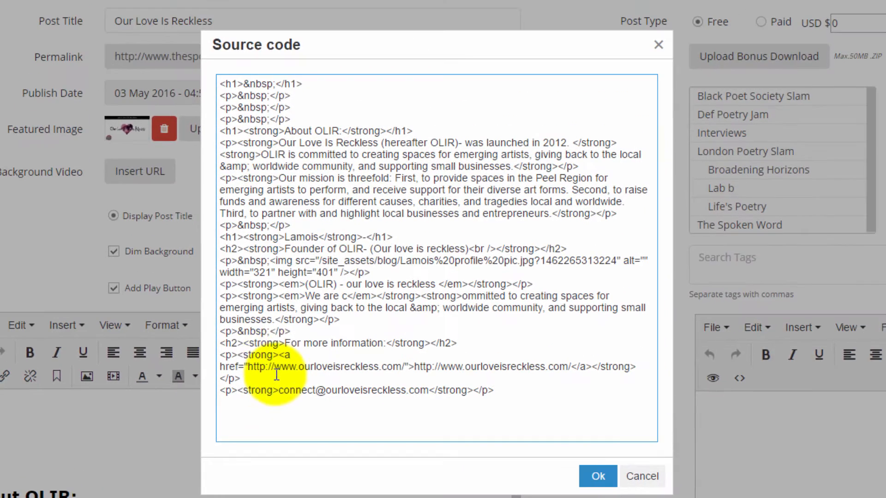
{"action": "left_click", "coordinate": [221, 83]}
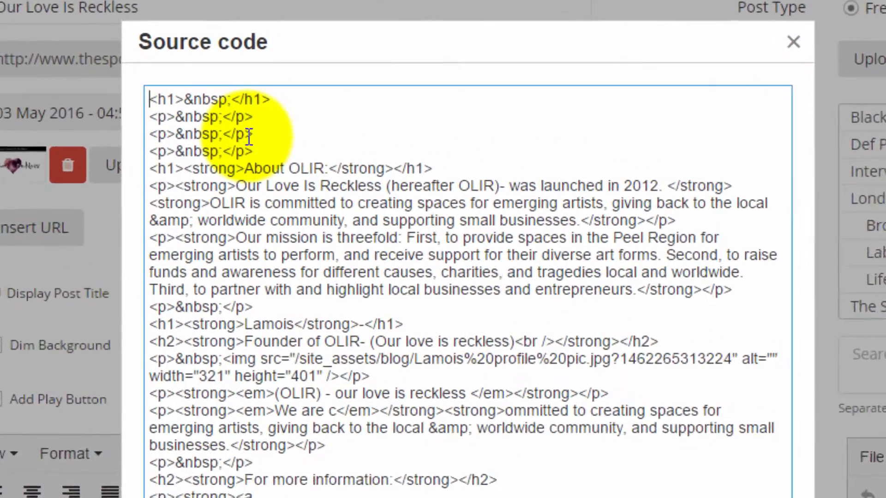
{"action": "key", "text": "Return"}
{"action": "key", "text": "Return"}
{"action": "key", "text": "Return"}
{"action": "key", "text": "Return"}
{"action": "key", "text": "Up"}
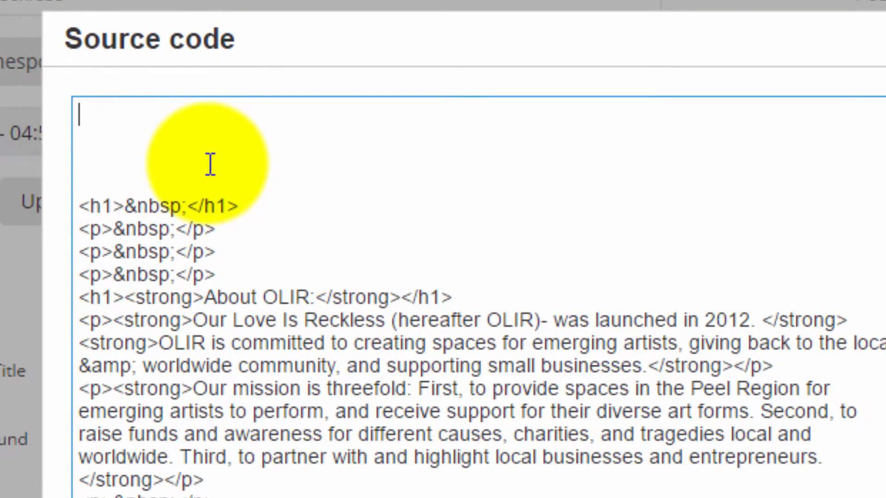
{"action": "type", "text": "sssssss"}
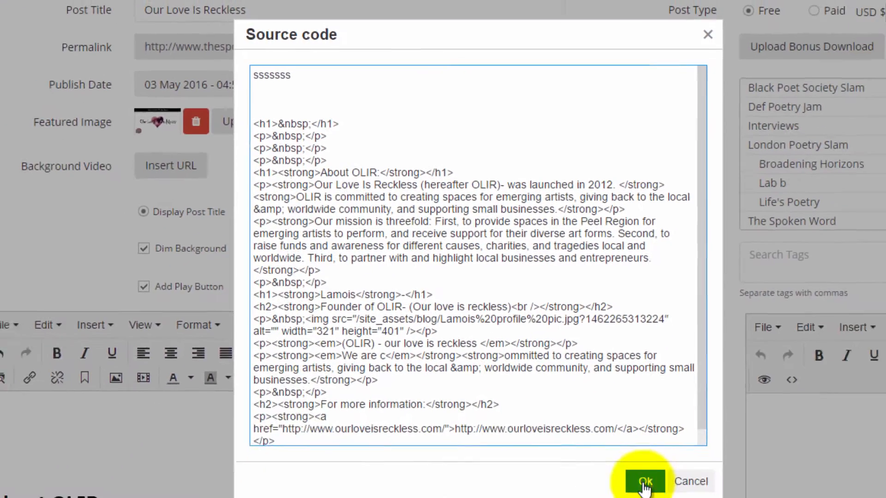
{"action": "left_click", "coordinate": [645, 482]}
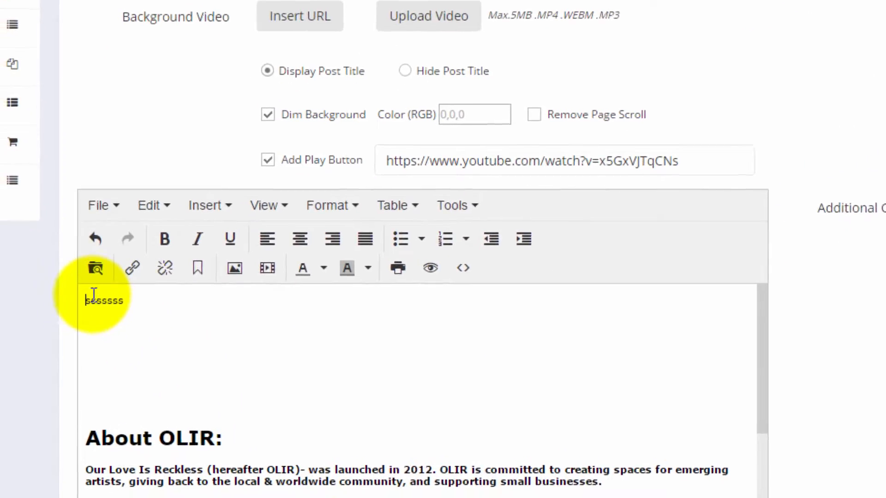
{"action": "double_click", "coordinate": [93, 296]}
{"action": "left_click_drag", "start_coordinate": [88, 333], "coordinate": [131, 402]}
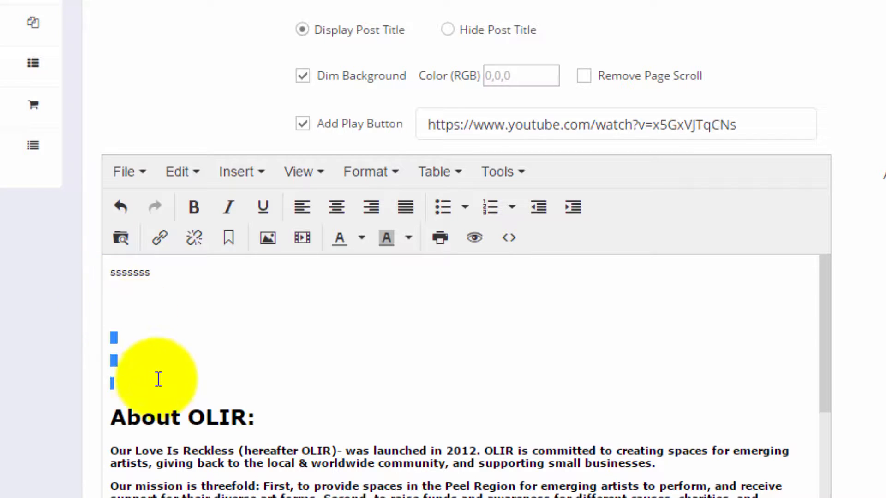
{"action": "type", "text": "s"}
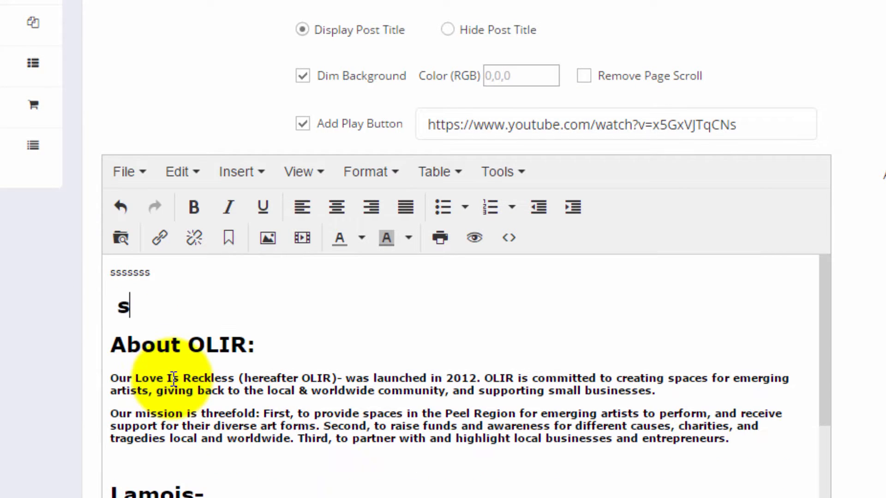
{"action": "type", "text": "sss"}
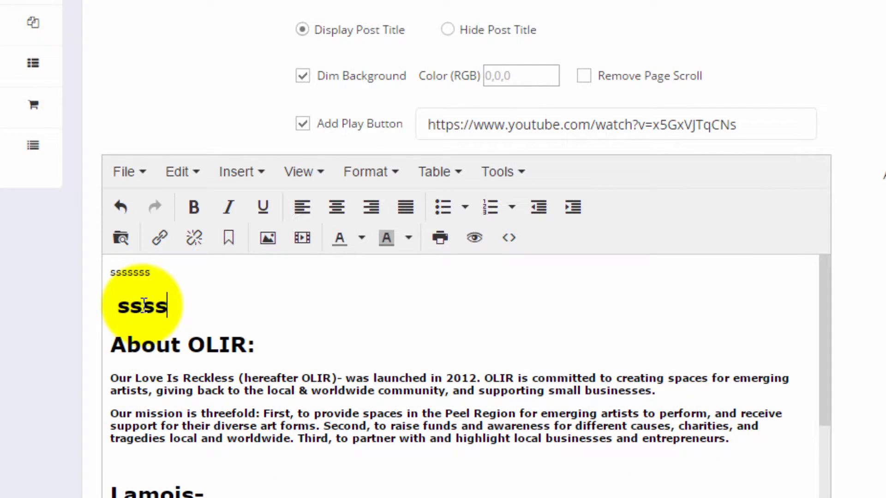
{"action": "left_click", "coordinate": [121, 207]}
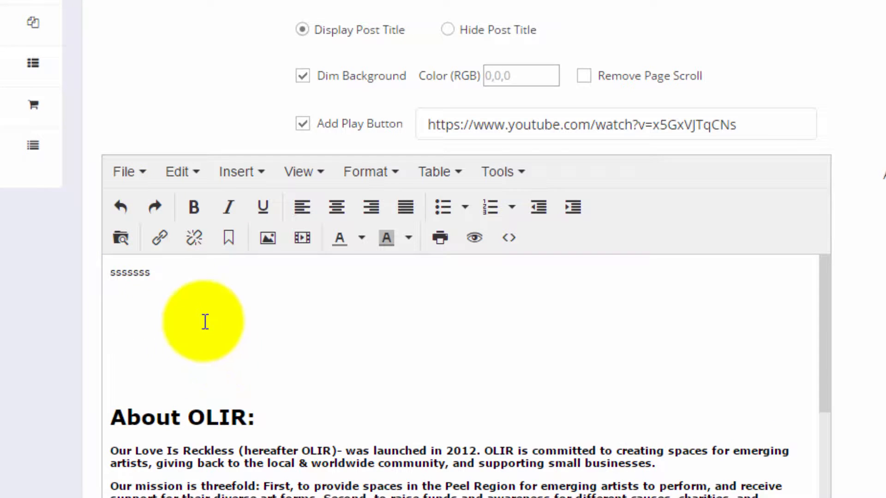
Lengthen the placeholder line at the start of the post to "ssssssssssssss"
{"action": "left_click_drag", "start_coordinate": [111, 272], "coordinate": [129, 272]}
{"action": "type", "text": "sssss"}
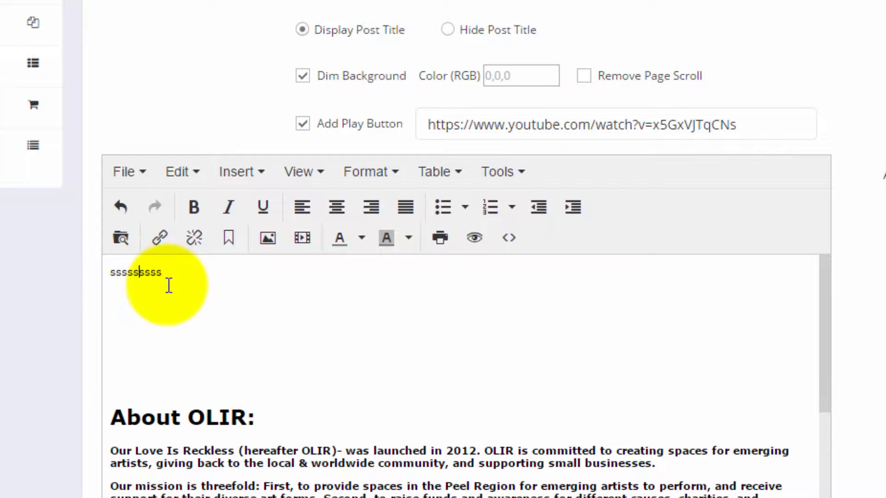
{"action": "type", "text": "sssss"}
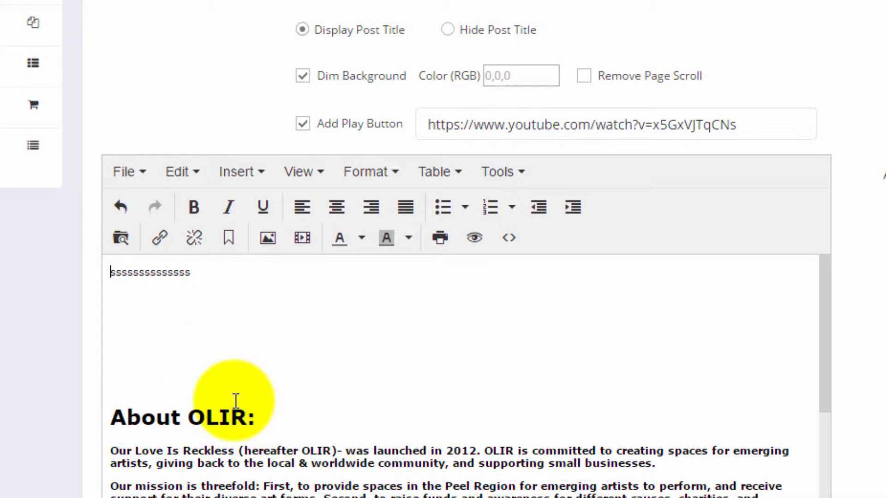
Paste the copied OLIR description and mission text above the placeholder line, and delete its "Mission" heading
{"action": "key", "text": "ctrl+v"}
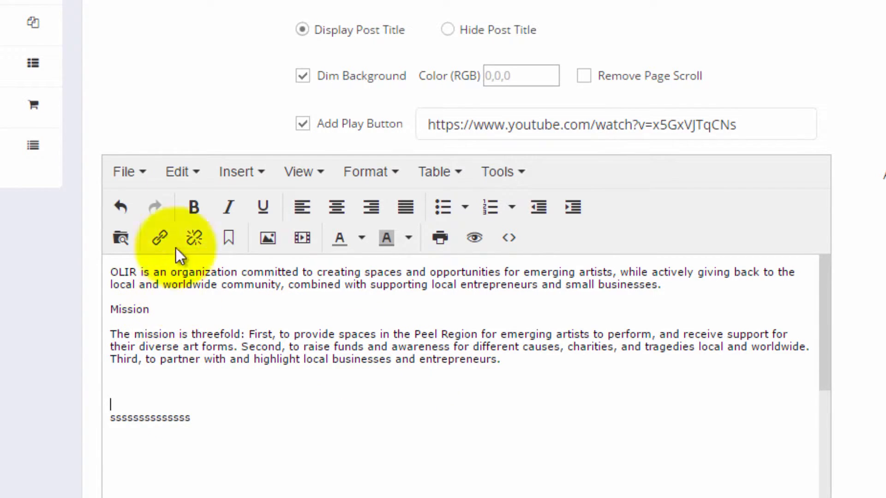
{"action": "double_click", "coordinate": [131, 309]}
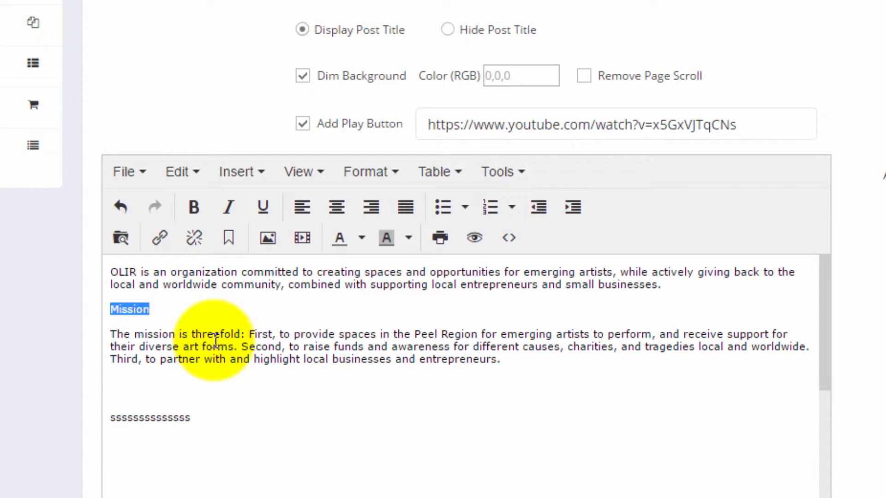
{"action": "key", "text": "Delete"}
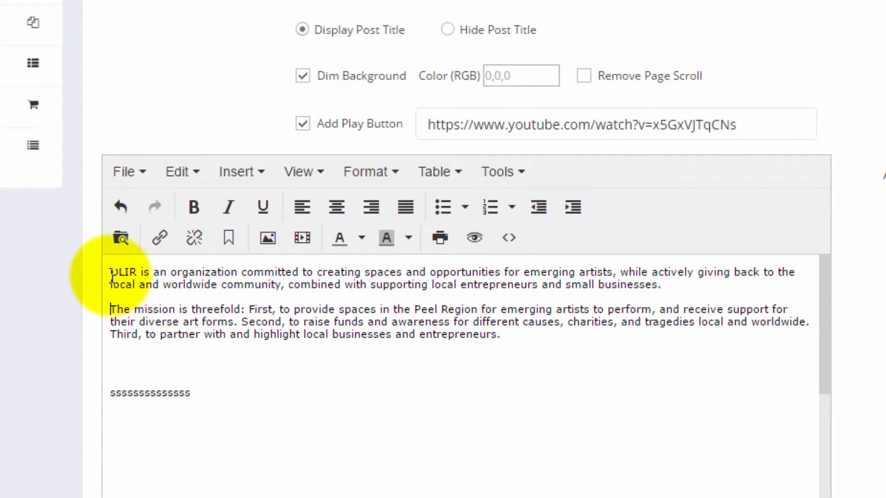
Add an empty line directly after the mission paragraph that ends with "local businesses and entrepreneurs."
{"action": "left_click_drag", "start_coordinate": [112, 273], "coordinate": [508, 333]}
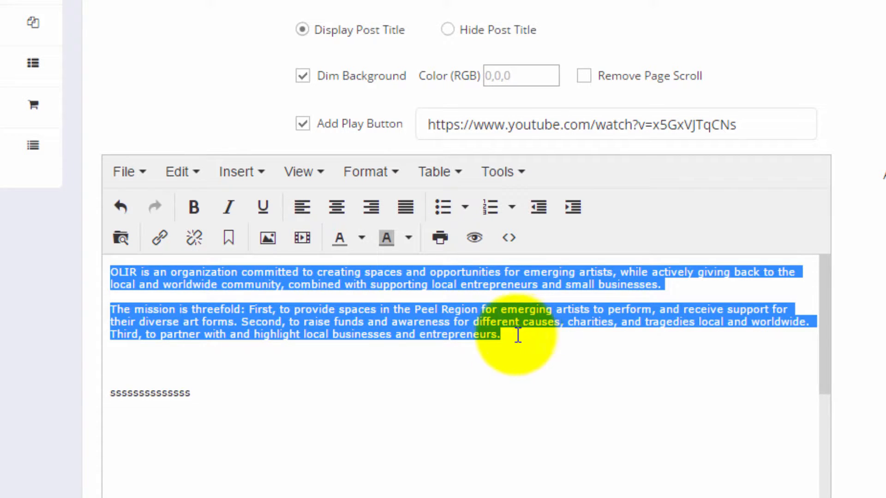
{"action": "left_click", "coordinate": [519, 332]}
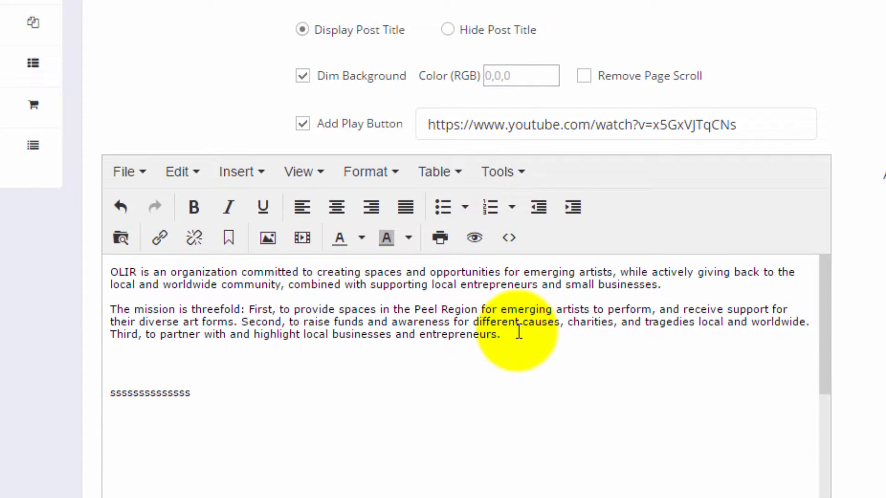
{"action": "key", "text": "Return"}
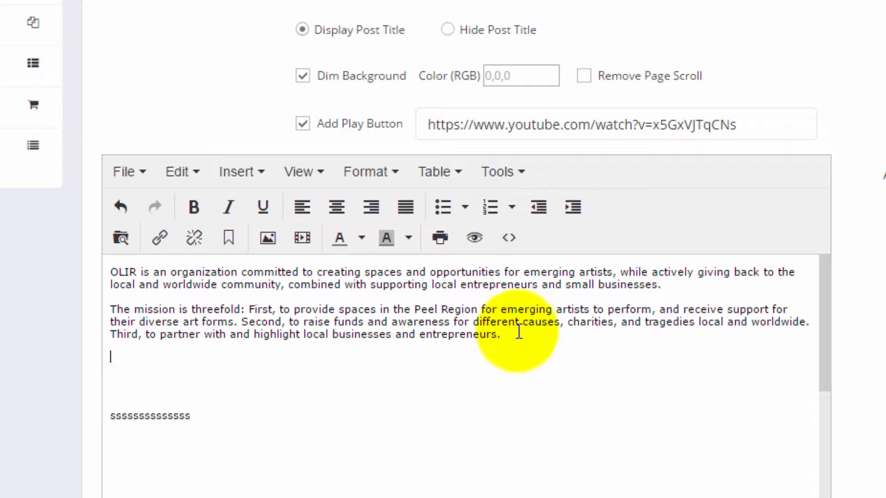
Copy the image address of the group photo on the Our Love Is Reckless About page
{"action": "left_click", "coordinate": [315, 5]}
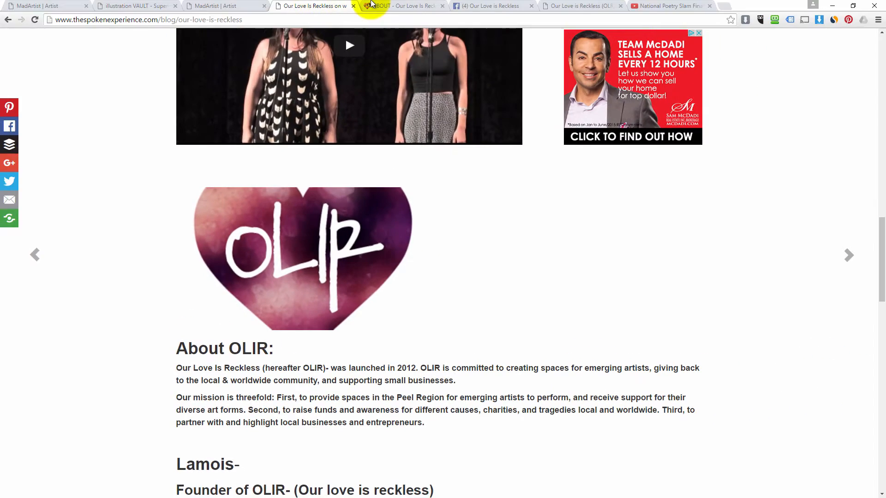
{"action": "left_click", "coordinate": [372, 5]}
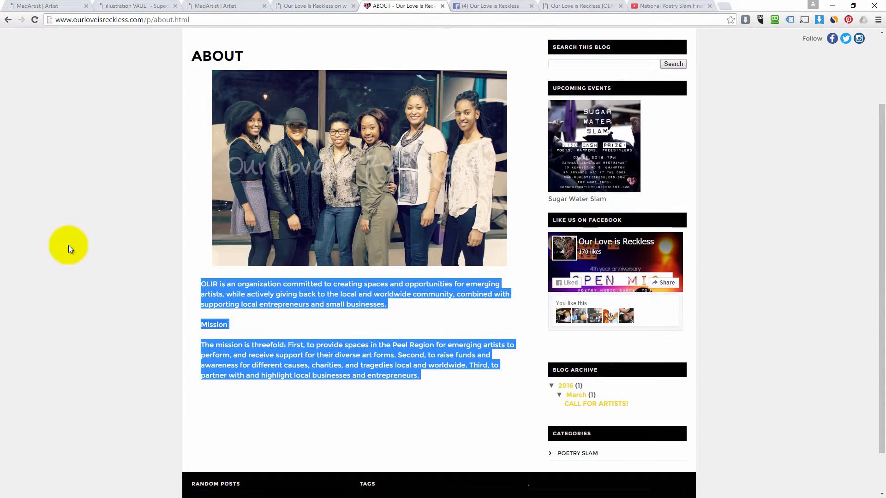
{"action": "left_click", "coordinate": [86, 197]}
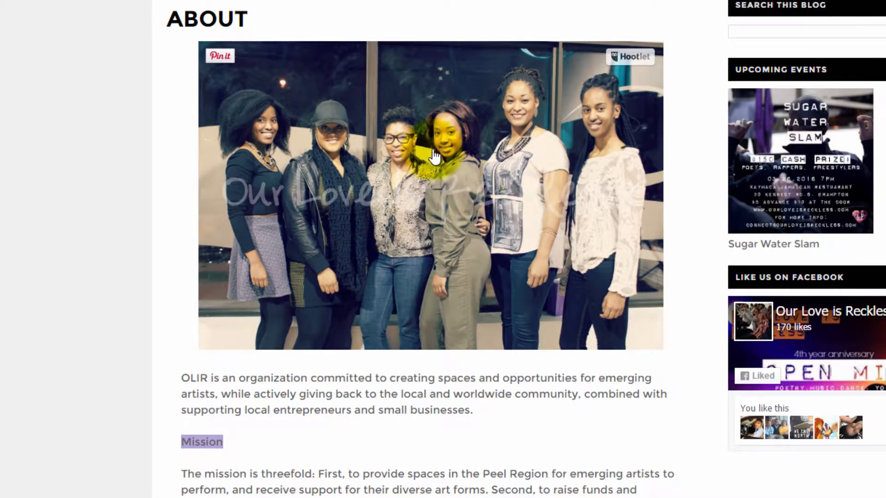
{"action": "right_click", "coordinate": [424, 140]}
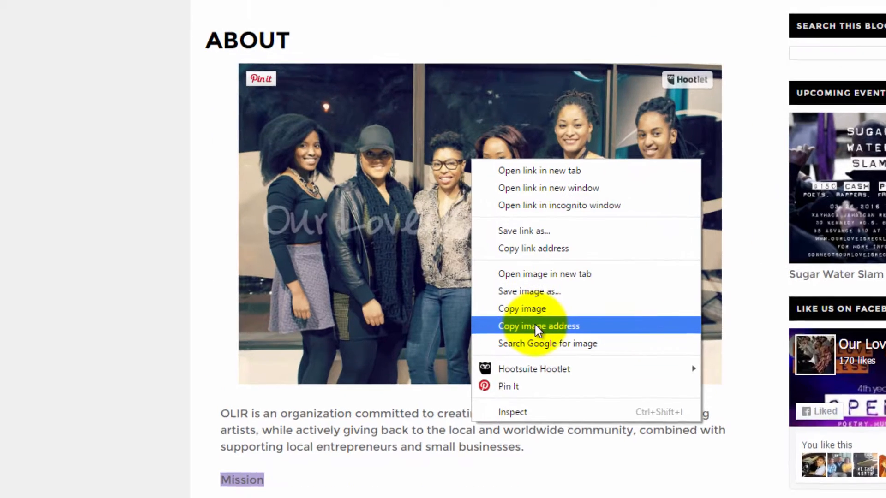
{"action": "left_click", "coordinate": [480, 294]}
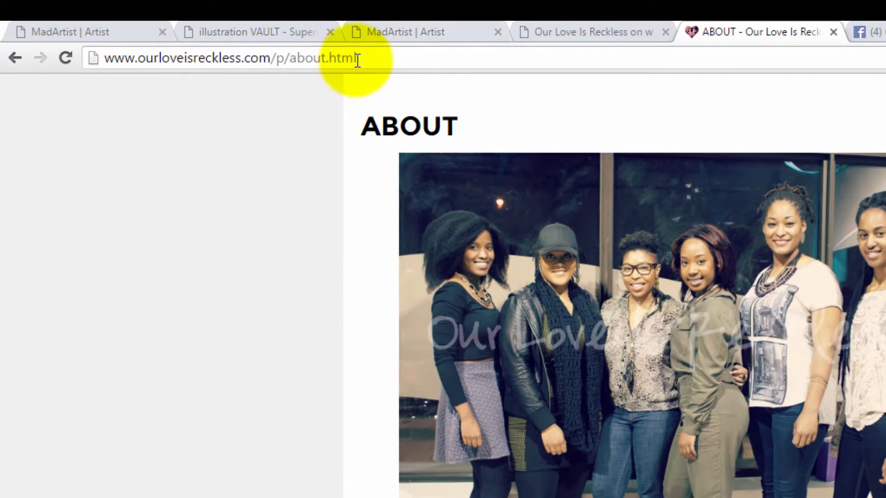
View the full-size group photo at its copied address, and return to the About page
{"action": "left_click", "coordinate": [358, 59]}
{"action": "key", "text": "ctrl+v"}
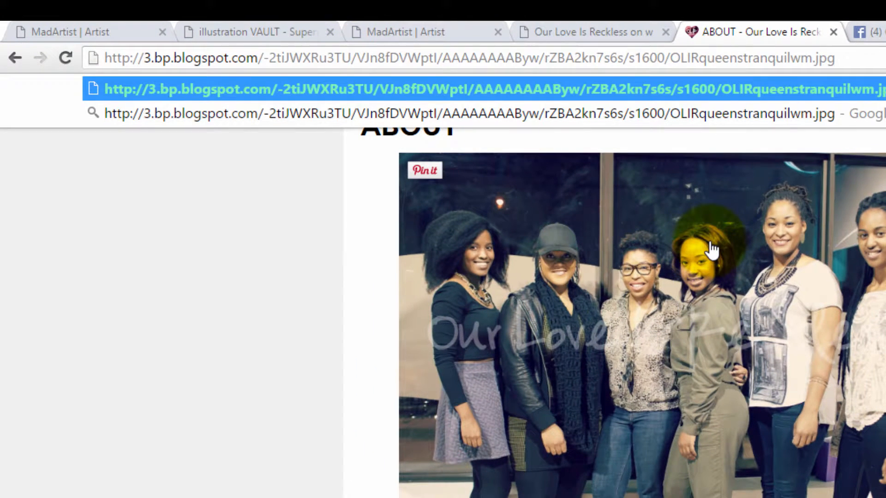
{"action": "key", "text": "Return"}
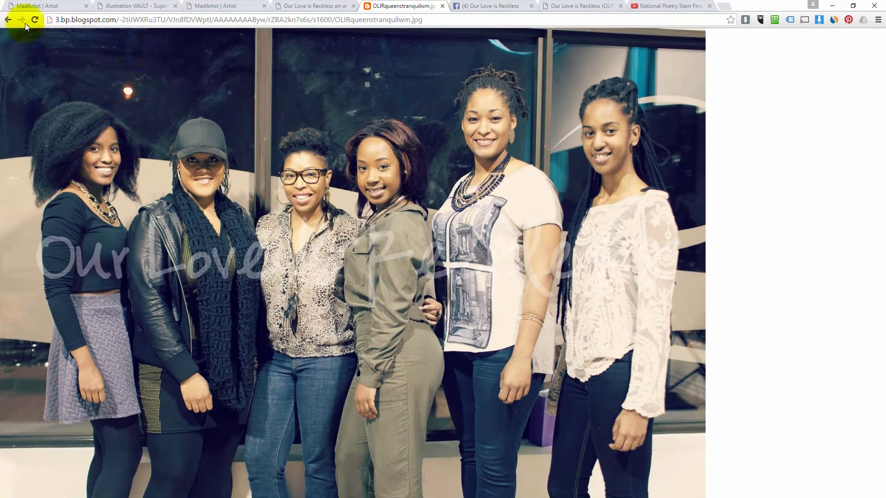
{"action": "left_click", "coordinate": [7, 20]}
Switch back to the blog post editor and start inserting an image on the empty line below the mission paragraph
{"action": "left_click", "coordinate": [317, 6]}
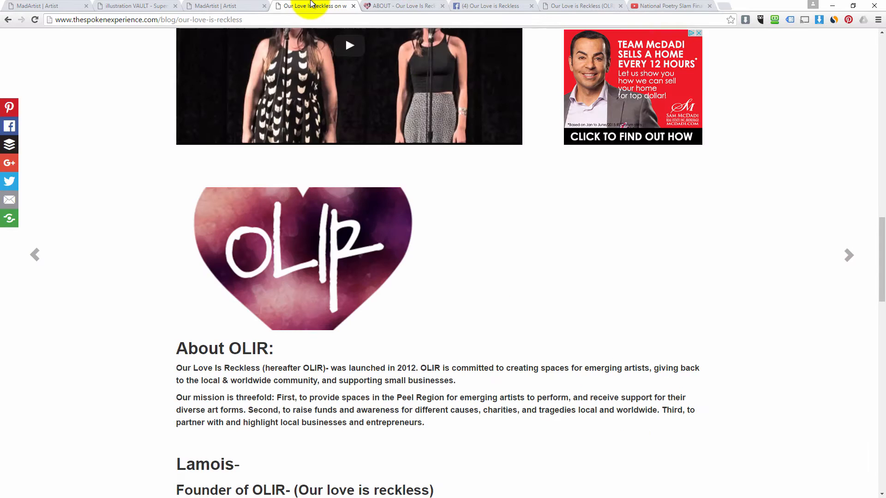
{"action": "left_click", "coordinate": [213, 4]}
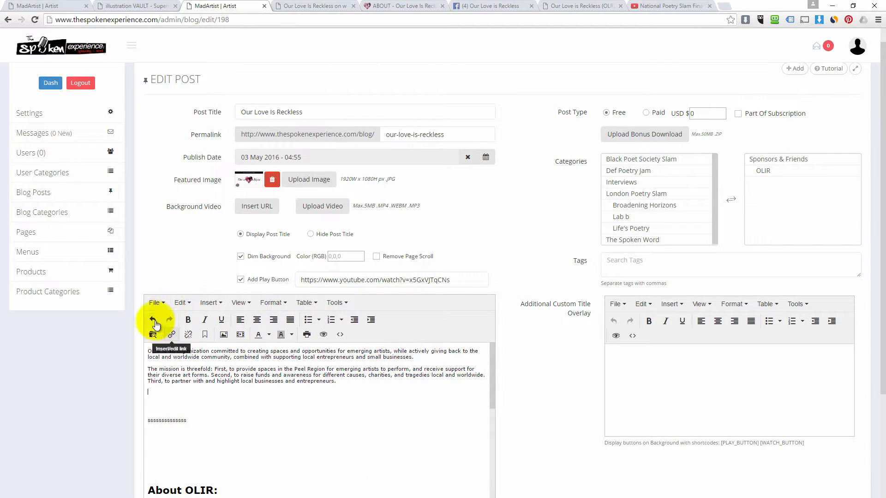
{"action": "scroll", "coordinate": [174, 356], "scroll_direction": "down", "scroll_amount": 2}
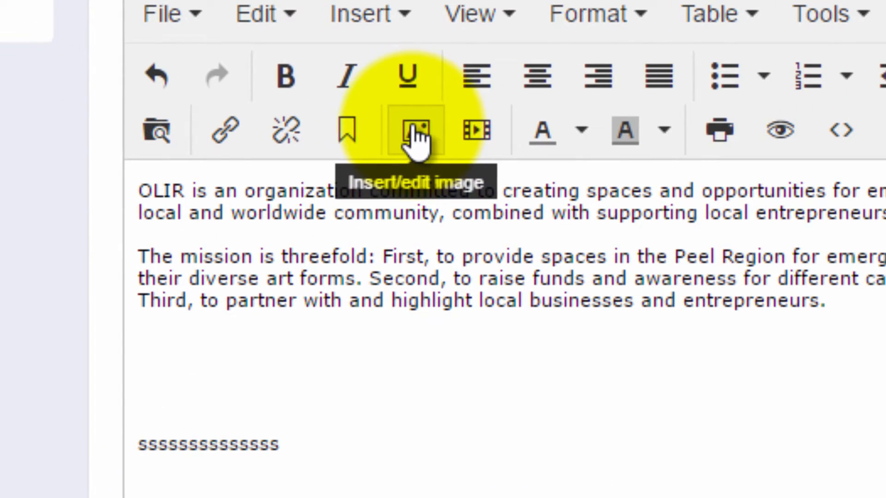
{"action": "left_click", "coordinate": [416, 134]}
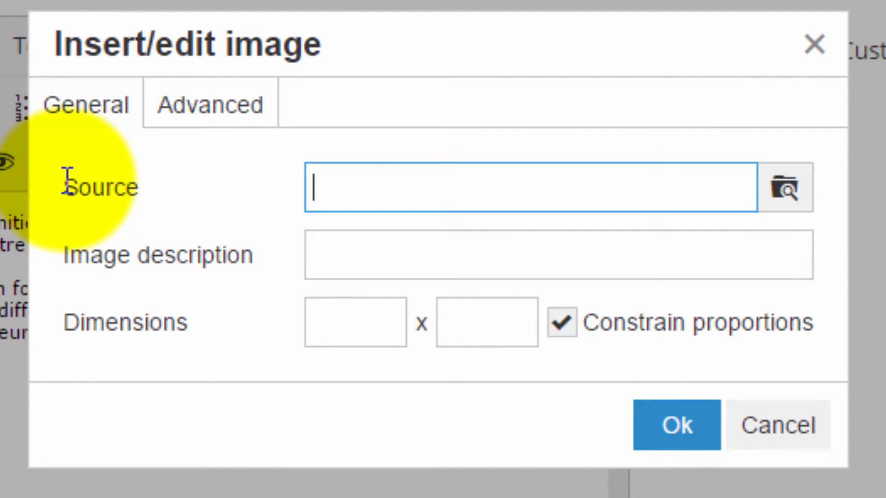
Look through the stored images in the file manager without picking one, and paste the copied group photo address as the image source
{"action": "left_click", "coordinate": [785, 188]}
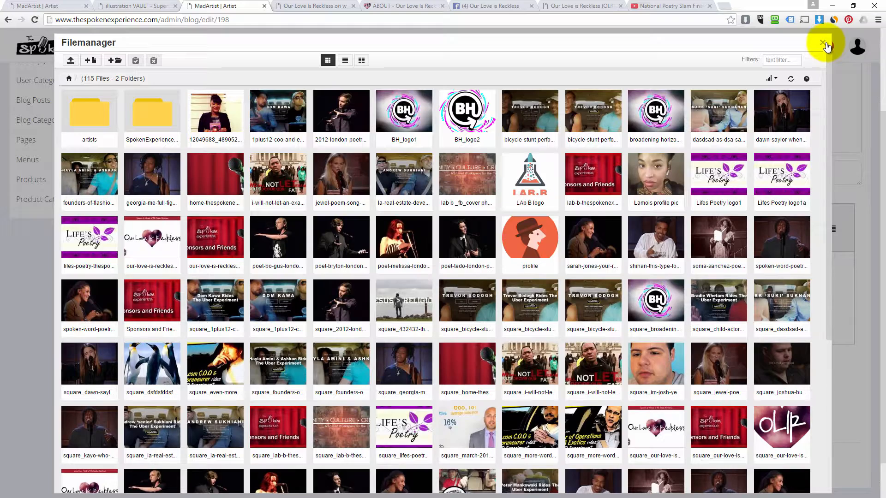
{"action": "left_click", "coordinate": [822, 43]}
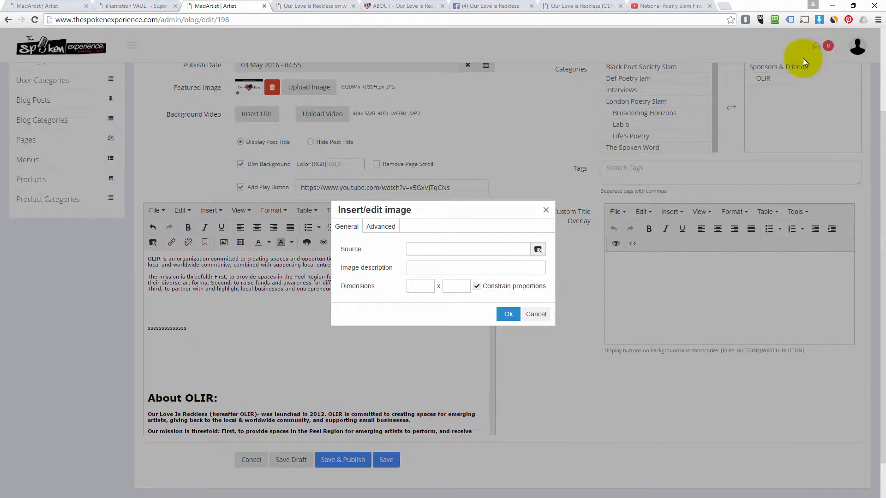
{"action": "left_click", "coordinate": [435, 246]}
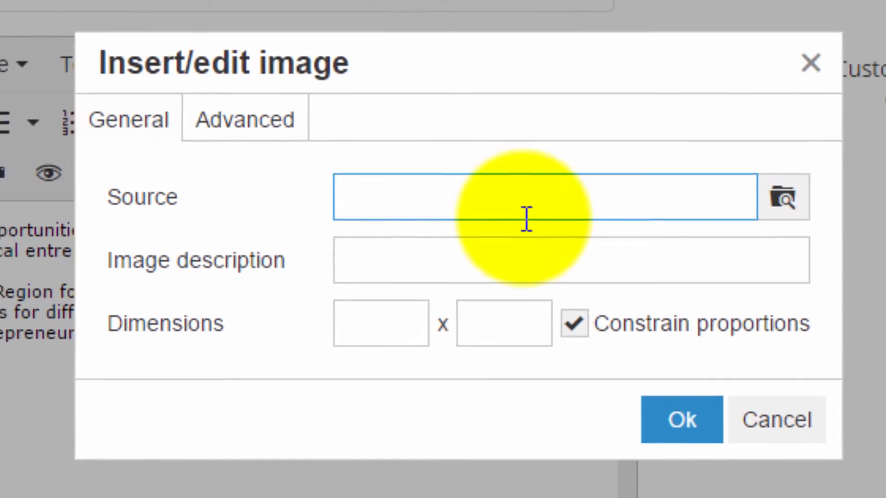
{"action": "key", "text": "ctrl+v"}
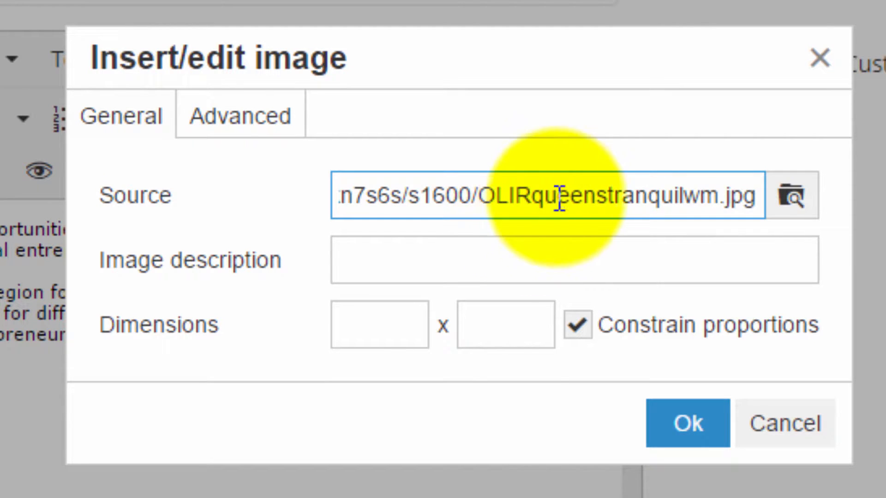
{"action": "left_click_drag", "start_coordinate": [377, 198], "coordinate": [129, 192]}
{"action": "right_click", "coordinate": [373, 196]}
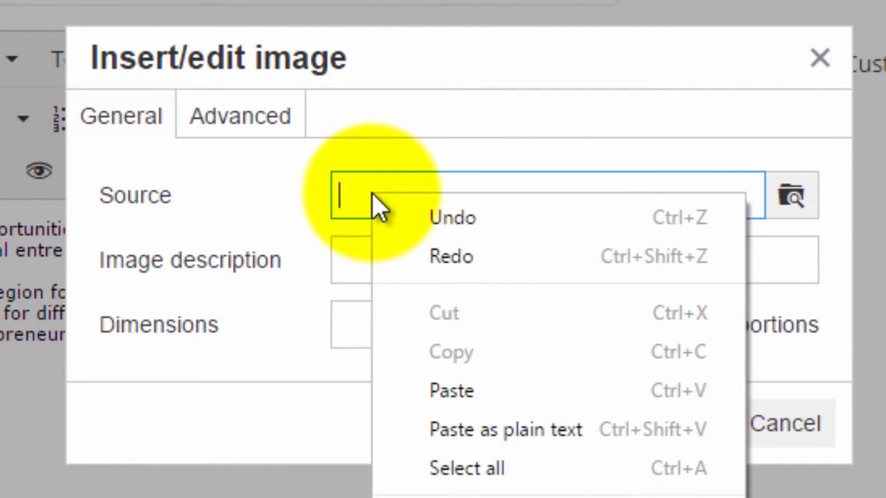
{"action": "left_click", "coordinate": [460, 396]}
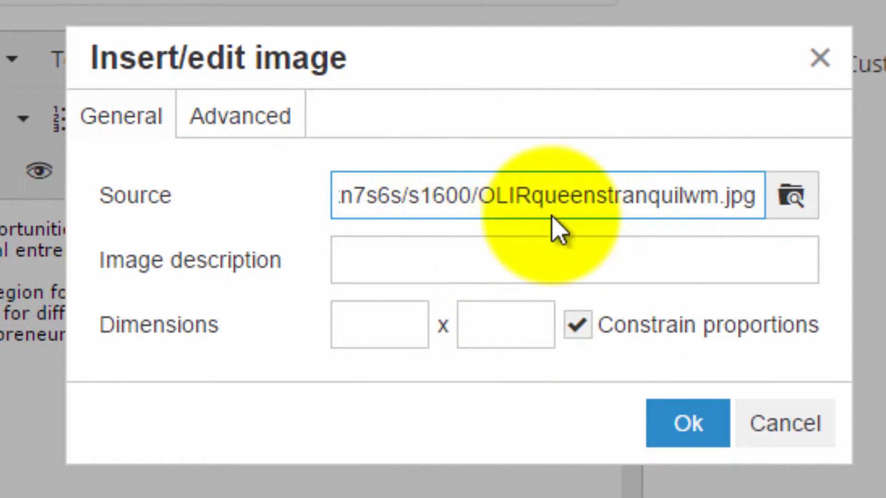
Set the group photo's width to 100% with an empty height, and insert it below the mission paragraph
{"action": "left_click", "coordinate": [381, 329]}
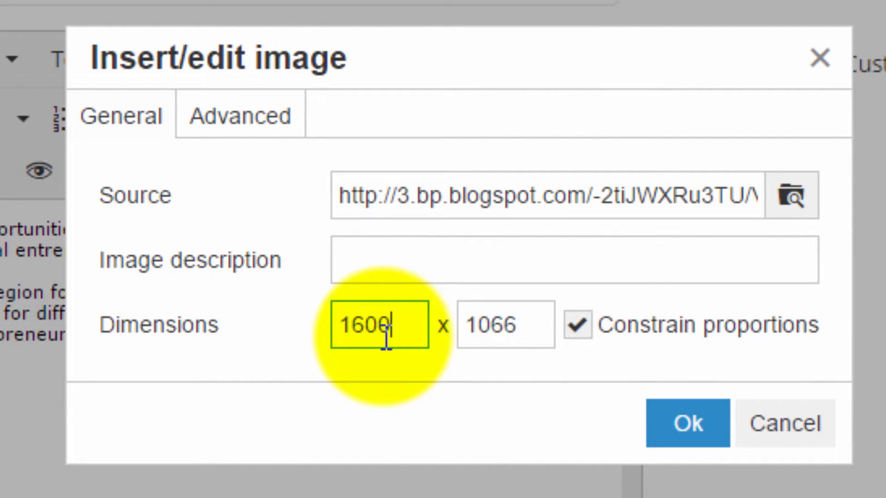
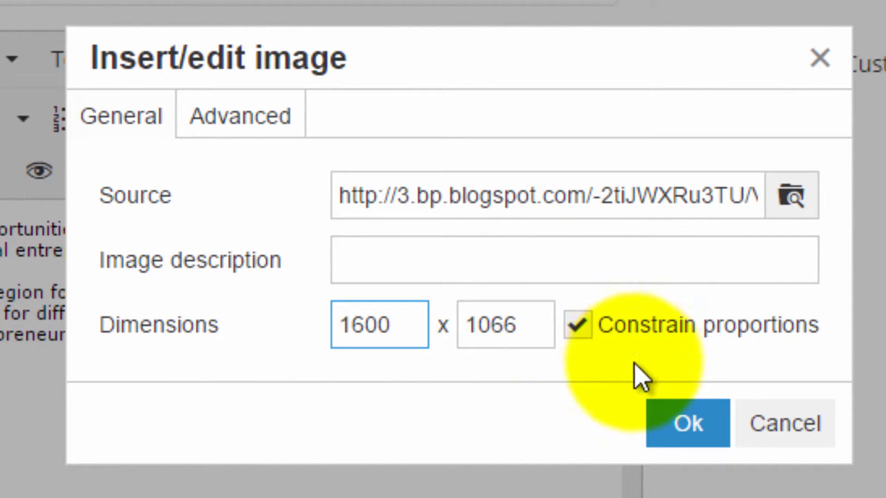
{"action": "double_click", "coordinate": [406, 318]}
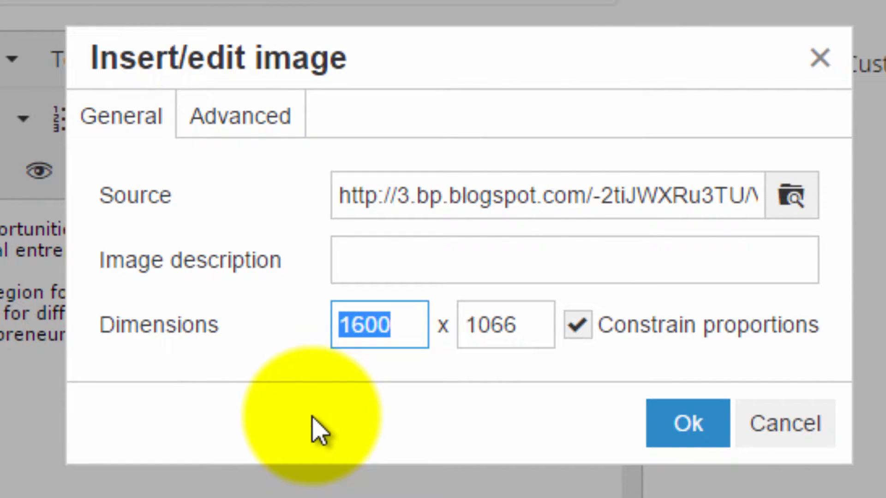
{"action": "type", "text": "1"}
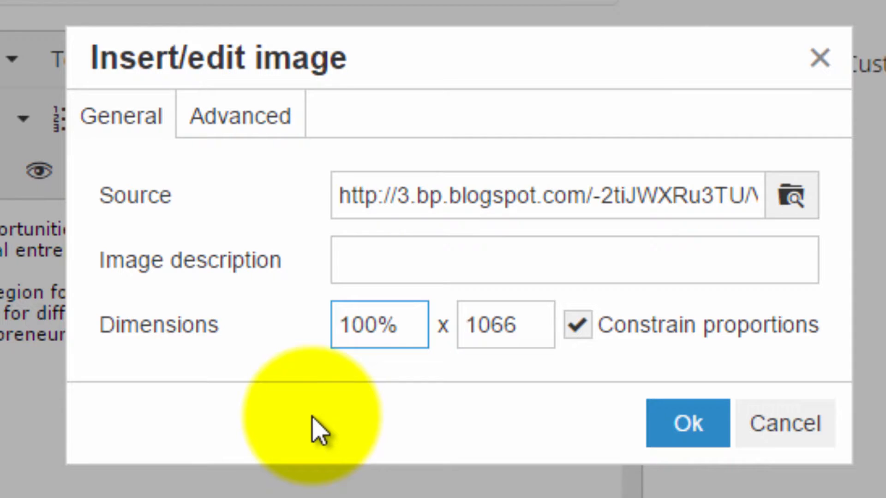
{"action": "key", "text": "Tab"}
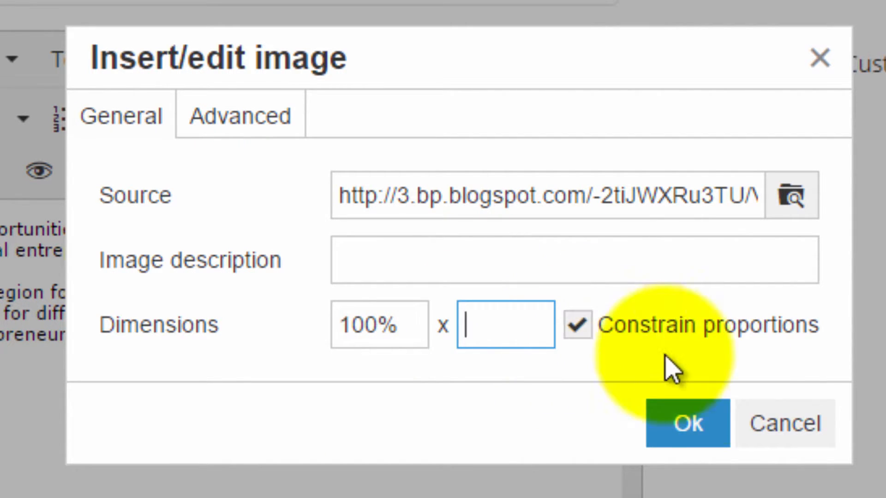
{"action": "left_click", "coordinate": [674, 427]}
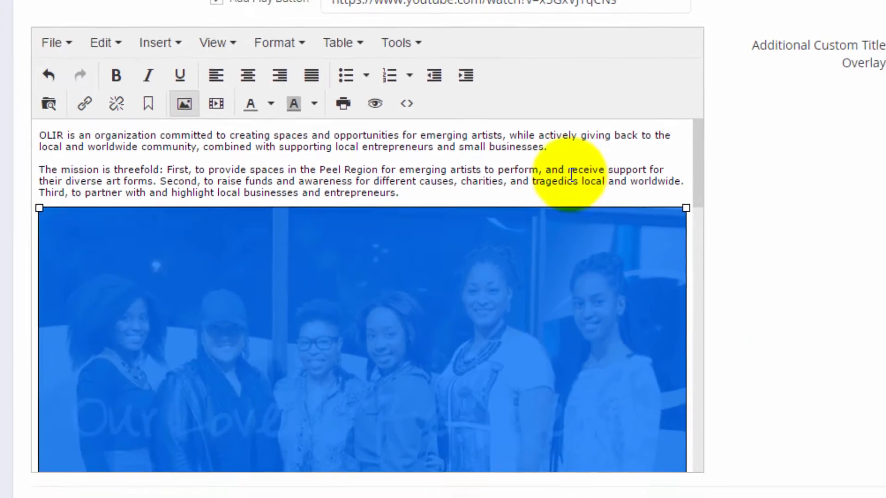
Try an extra empty line between the mission paragraph and the group photo, and remove it again
{"action": "left_click", "coordinate": [571, 175]}
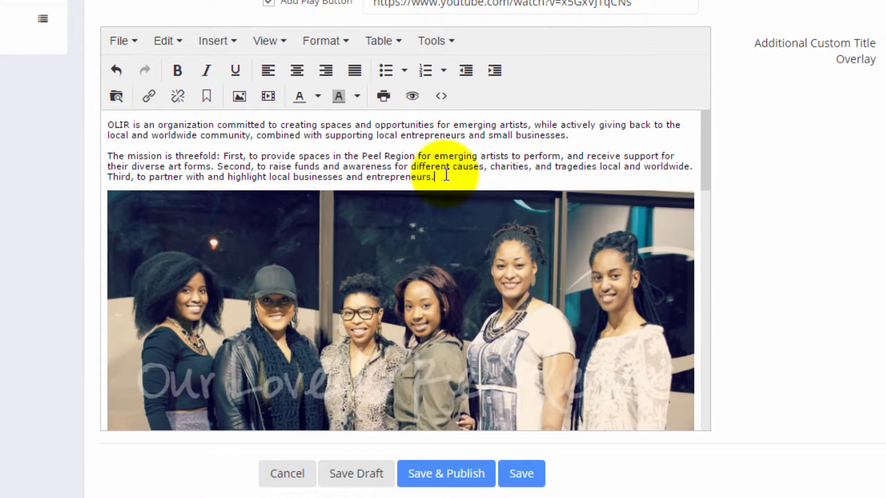
{"action": "key", "text": "Return"}
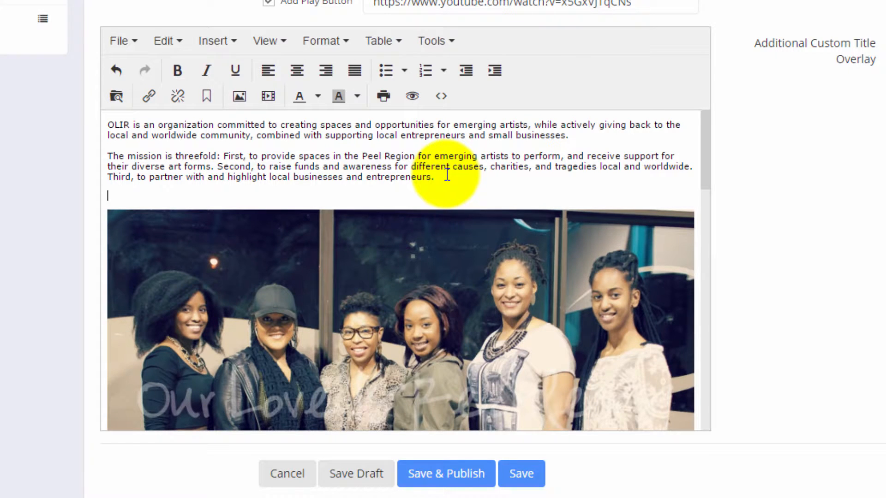
{"action": "key", "text": "BackSpace"}
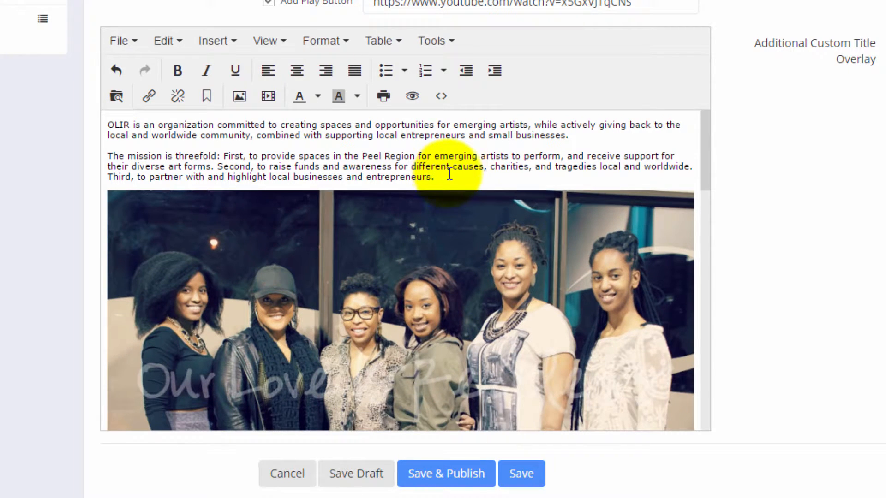
Add the text "Credt" directly below the group photo and try superscript formatting on it
{"action": "scroll", "coordinate": [489, 147], "scroll_direction": "down", "scroll_amount": 6}
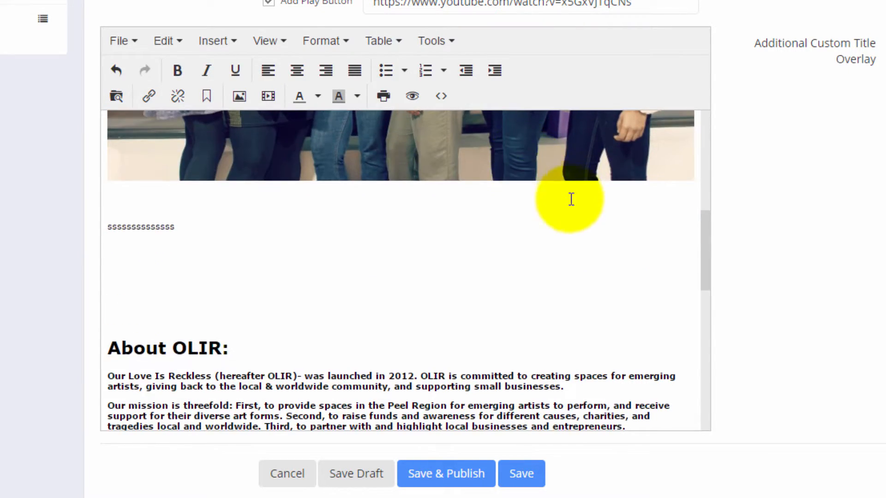
{"action": "left_click", "coordinate": [395, 203]}
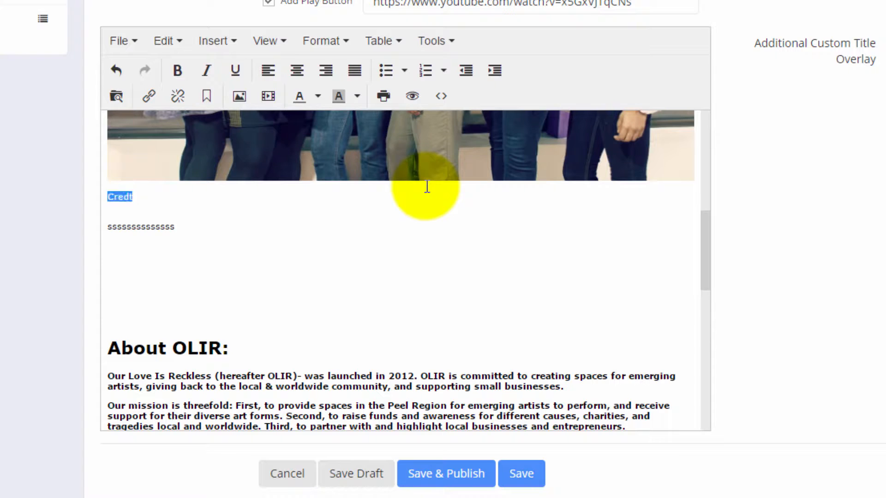
{"action": "left_click", "coordinate": [317, 41]}
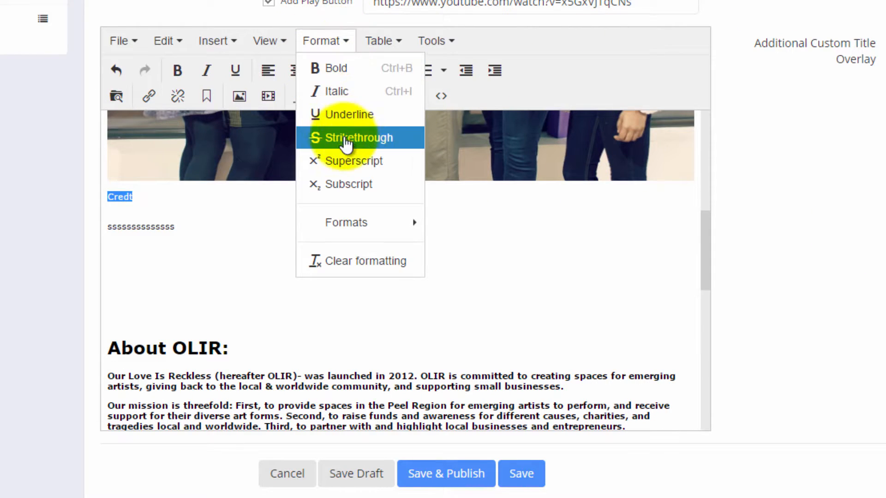
{"action": "left_click", "coordinate": [342, 161]}
{"action": "left_click", "coordinate": [323, 40]}
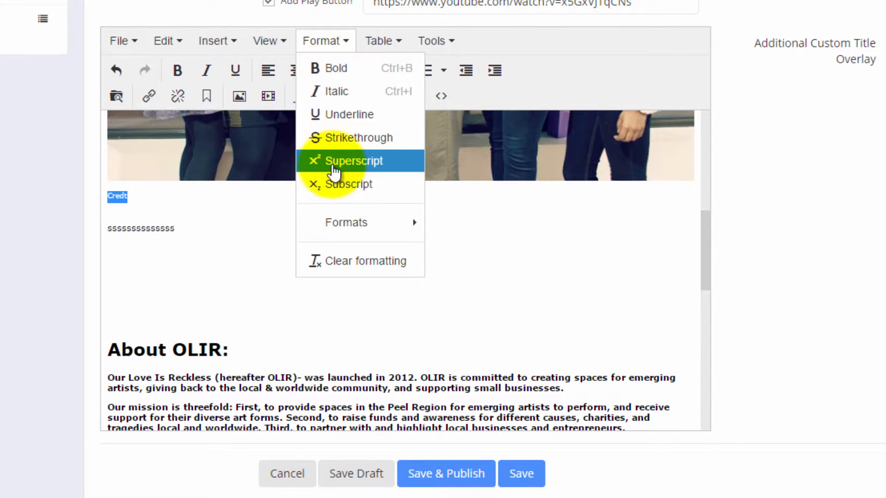
{"action": "left_click", "coordinate": [333, 166]}
Apply underline, italic and bold formatting to the "Credt" text below the group photo
{"action": "left_click", "coordinate": [324, 45]}
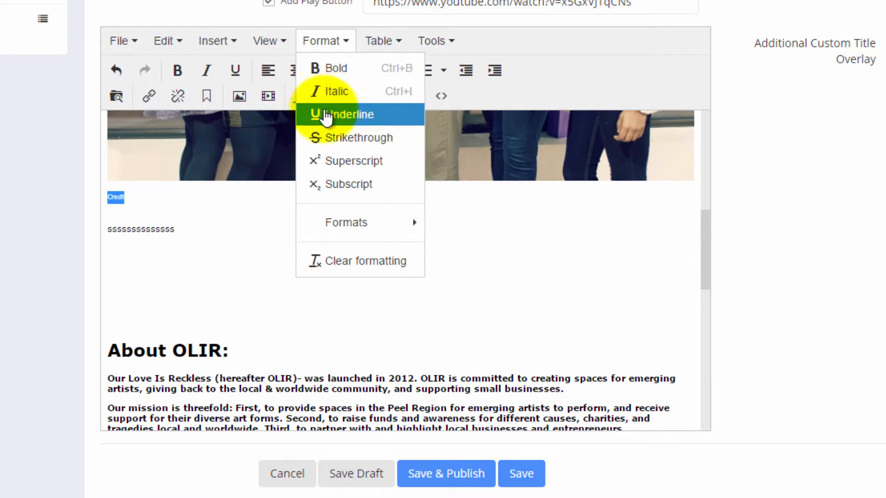
{"action": "left_click", "coordinate": [326, 115]}
{"action": "left_click", "coordinate": [321, 41]}
{"action": "left_click", "coordinate": [328, 91]}
{"action": "left_click", "coordinate": [325, 41]}
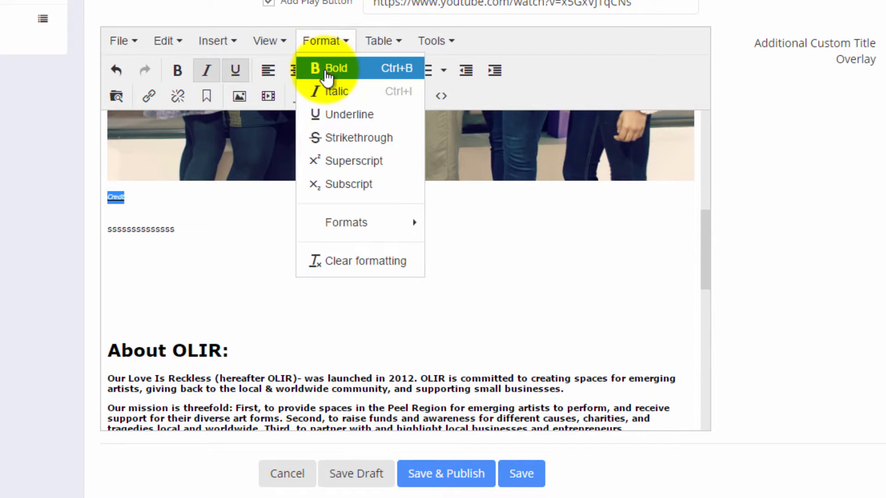
{"action": "left_click", "coordinate": [328, 69]}
{"action": "left_click", "coordinate": [168, 189]}
{"action": "left_click", "coordinate": [139, 197]}
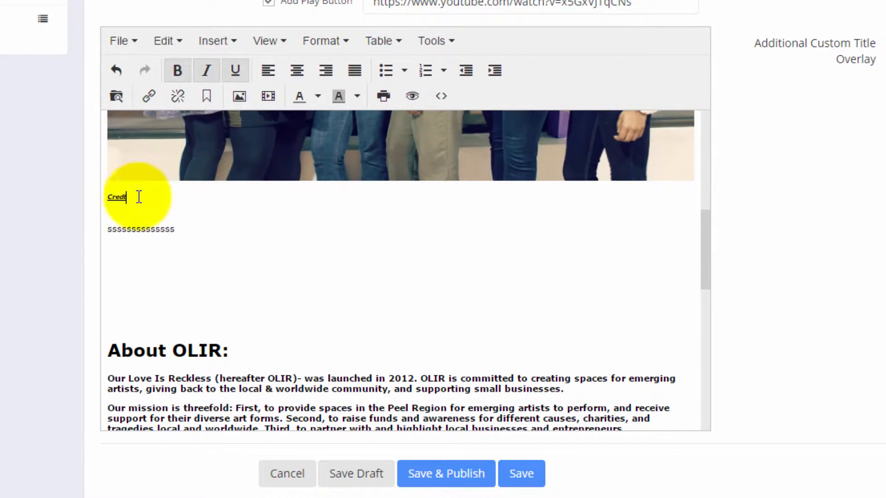
Undo the trial formatting of the "Credt" text below the group photo
{"action": "key", "text": "ctrl+z"}
{"action": "key", "text": "ctrl+z"}
{"action": "key", "text": "ctrl+z"}
{"action": "key", "text": "ctrl+z"}
{"action": "key", "text": "ctrl+z"}
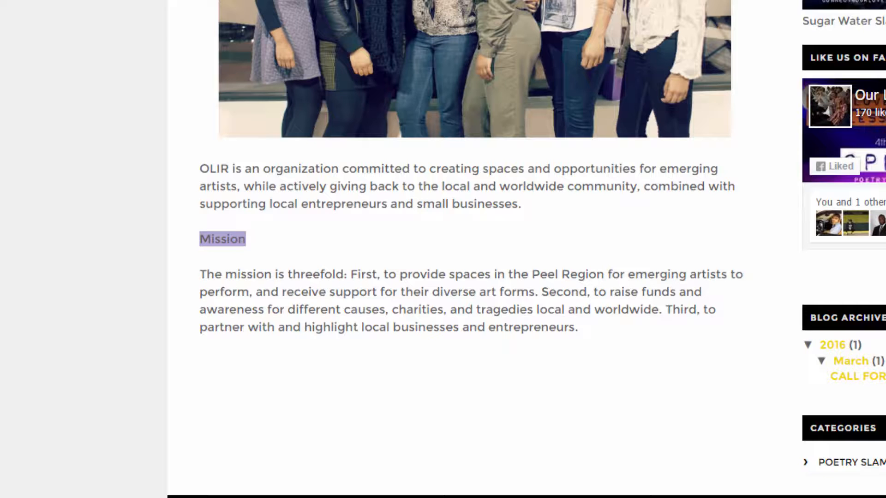
Open the Founder page of the Our Love Is Reckless site and copy the image address of the founder's photo
{"action": "scroll", "coordinate": [425, 206], "scroll_direction": "down", "scroll_amount": 2}
{"action": "scroll", "coordinate": [425, 211], "scroll_direction": "up", "scroll_amount": 5}
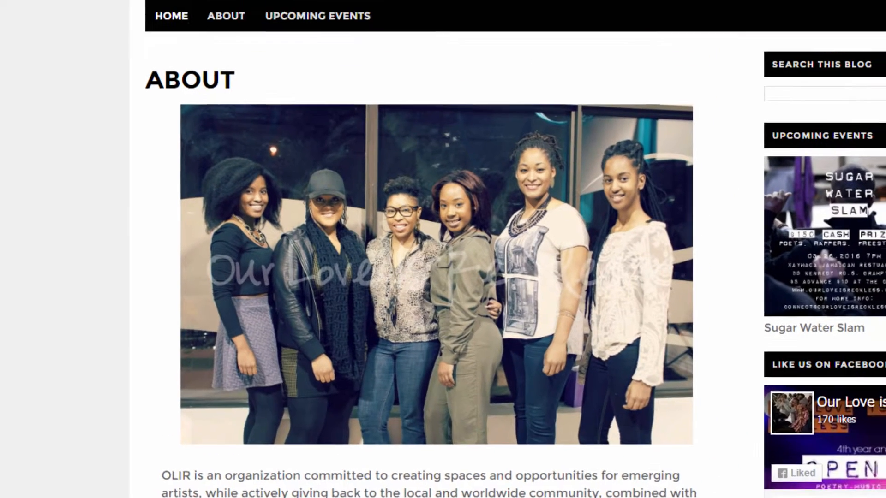
{"action": "left_click", "coordinate": [226, 31]}
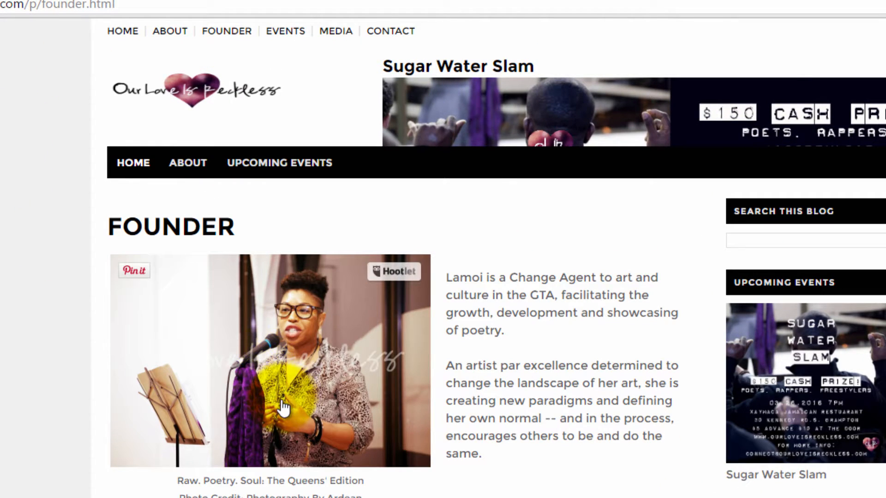
{"action": "left_click_drag", "start_coordinate": [390, 359], "coordinate": [381, 1]}
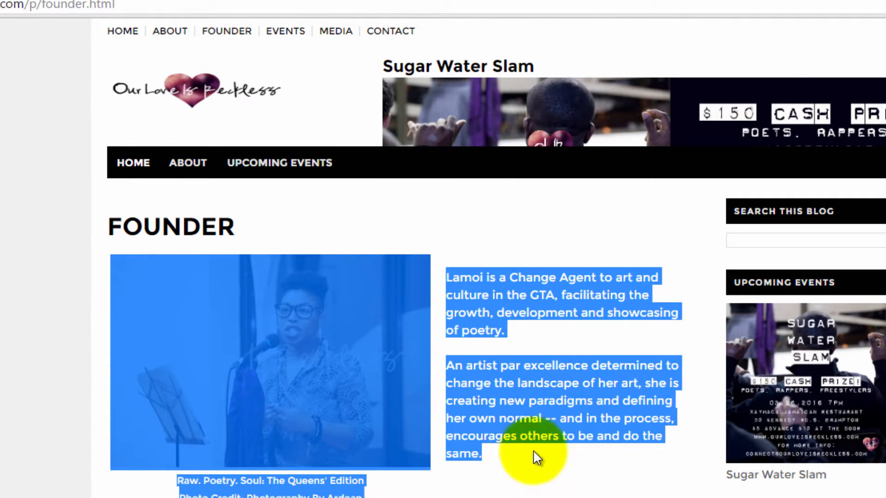
{"action": "left_click", "coordinate": [459, 343]}
{"action": "right_click", "coordinate": [318, 317]}
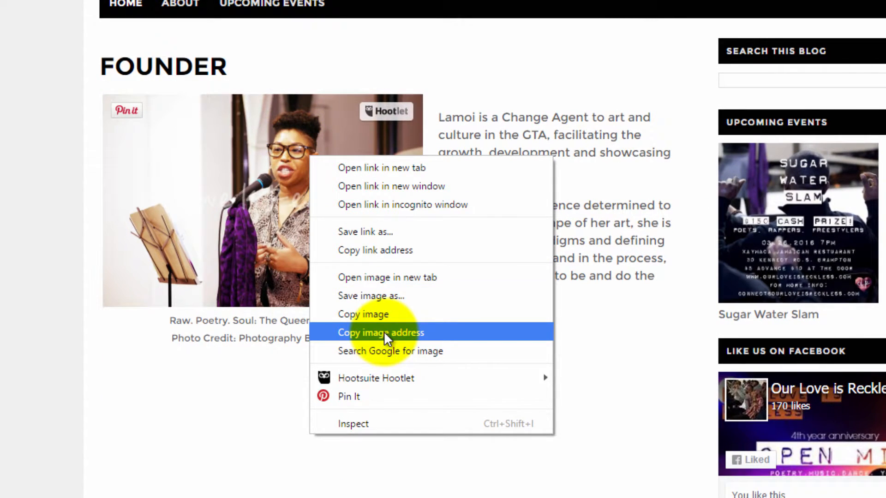
{"action": "left_click", "coordinate": [384, 331]}
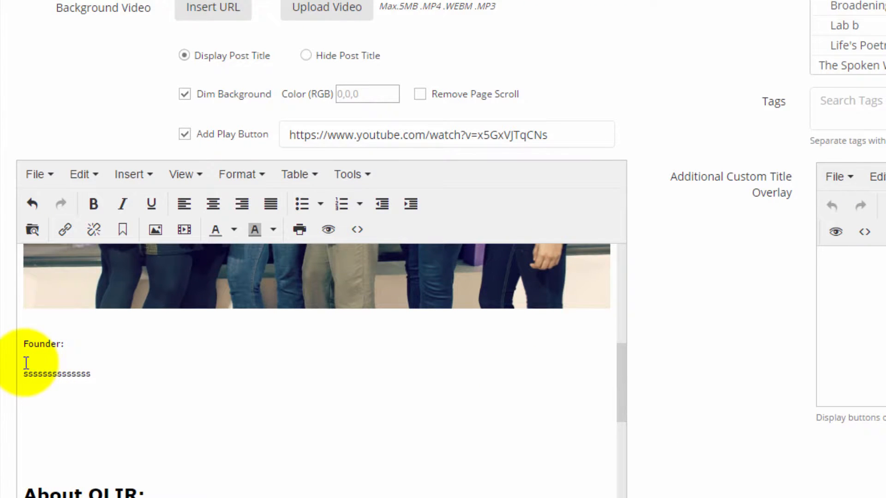
Insert the founder's photo below the "Founder:" line from its copied address, 150 wide with proportions constrained
{"action": "left_click", "coordinate": [155, 231]}
{"action": "key", "text": "ctrl+v"}
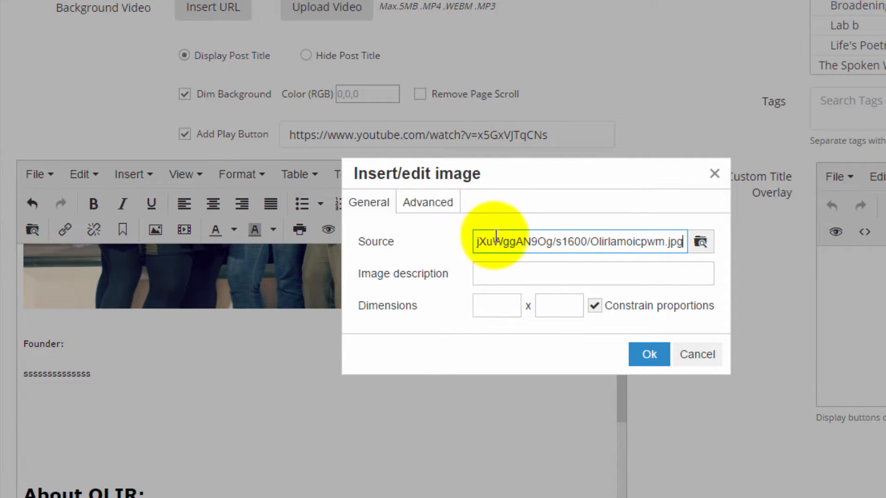
{"action": "left_click", "coordinate": [488, 318]}
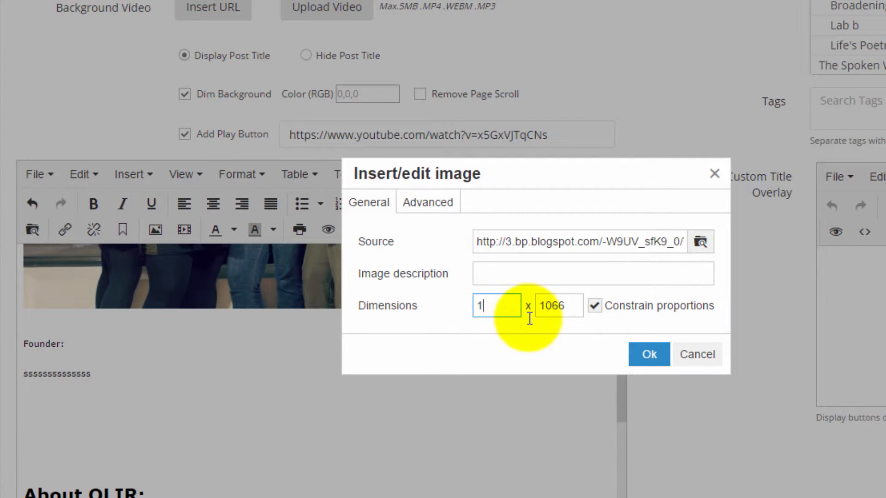
{"action": "double_click", "coordinate": [505, 304]}
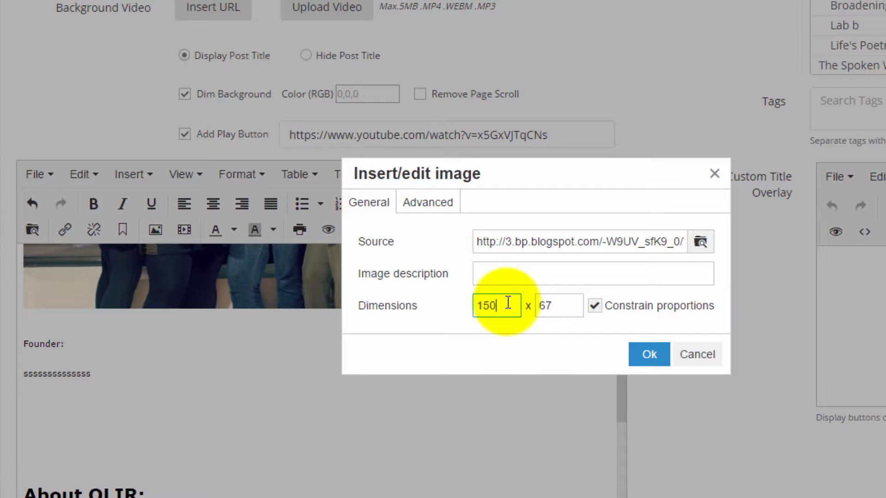
{"action": "left_click", "coordinate": [537, 304]}
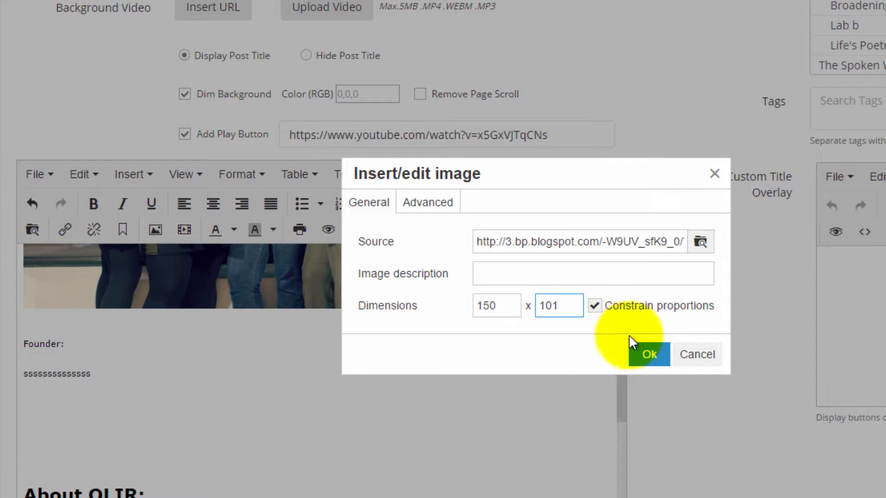
{"action": "left_click", "coordinate": [651, 356]}
{"action": "left_click", "coordinate": [186, 378]}
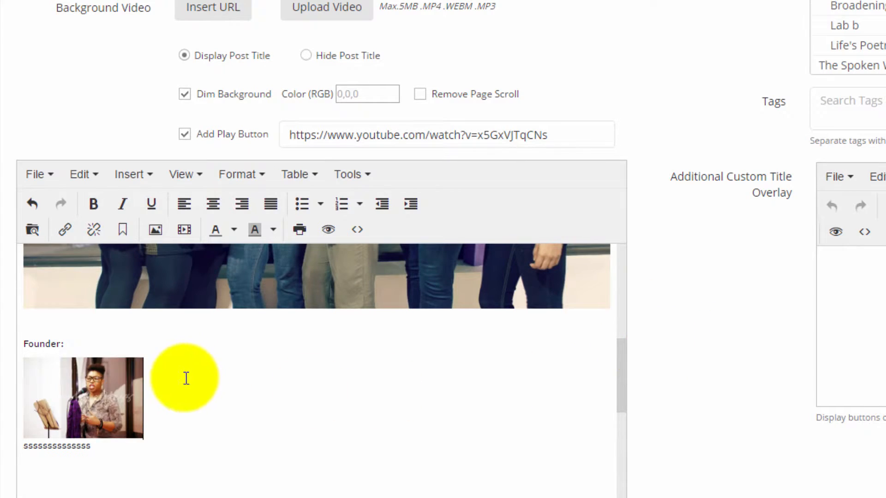
Enlarge the founder's photo in the post proportionally to about one third wider
{"action": "left_click", "coordinate": [96, 388]}
{"action": "left_click_drag", "start_coordinate": [144, 439], "coordinate": [186, 422]}
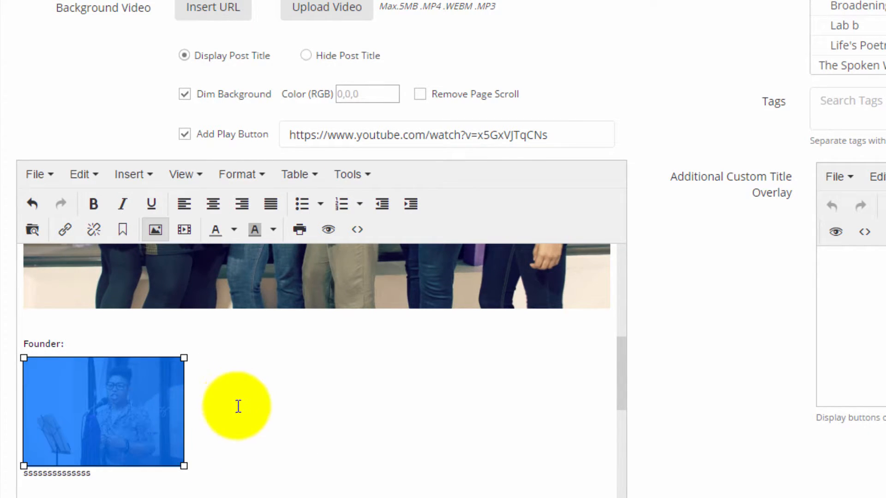
{"action": "left_click", "coordinate": [219, 408]}
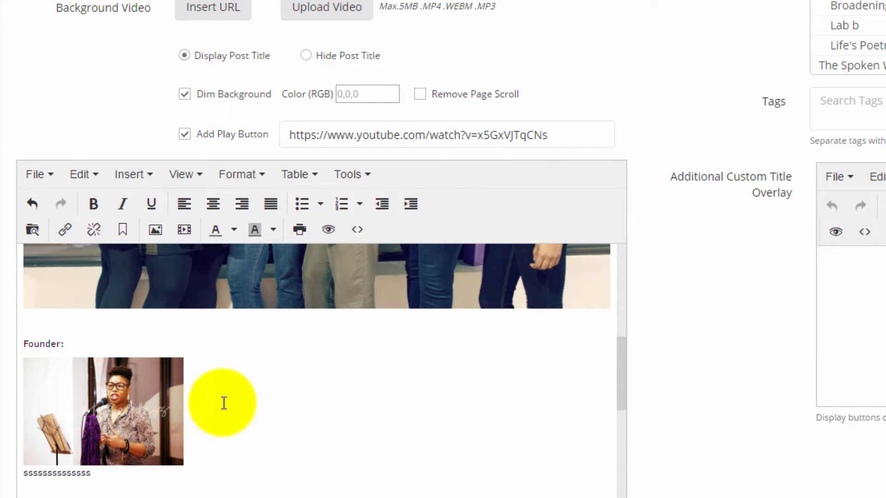
Enter placeholder text beside and below the founder's photo and enlarge the photo proportionally by a little over one third
{"action": "type", "text": "sdsadsadsadsads"}
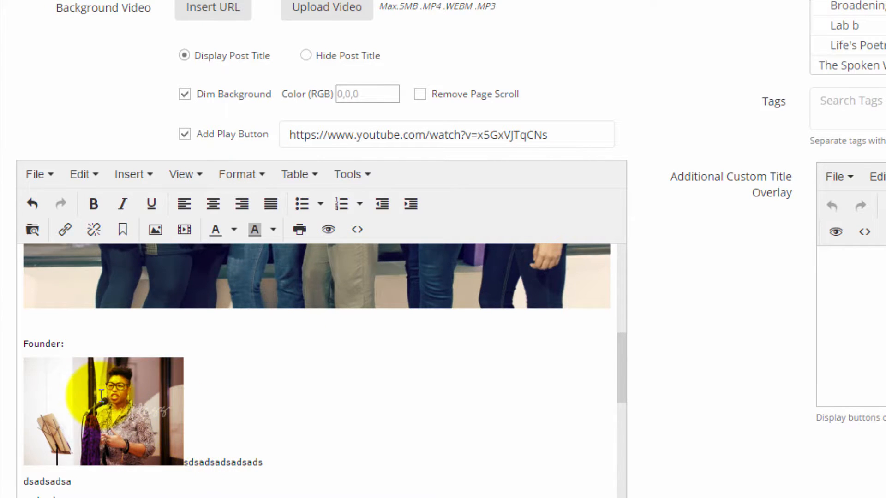
{"action": "left_click", "coordinate": [162, 410]}
{"action": "left_click_drag", "start_coordinate": [184, 466], "coordinate": [269, 480]}
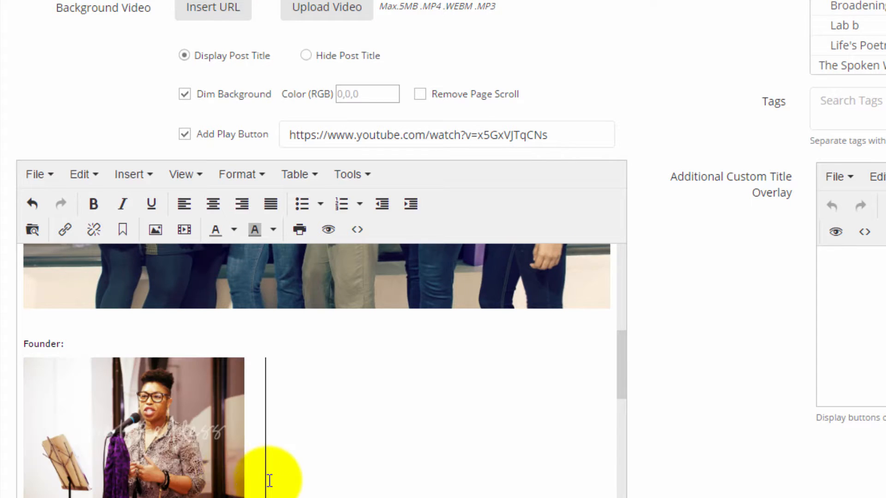
Align the founder's photo left so the placeholder lines wrap beside it, and space those lines away from the photo
{"action": "left_click", "coordinate": [136, 412]}
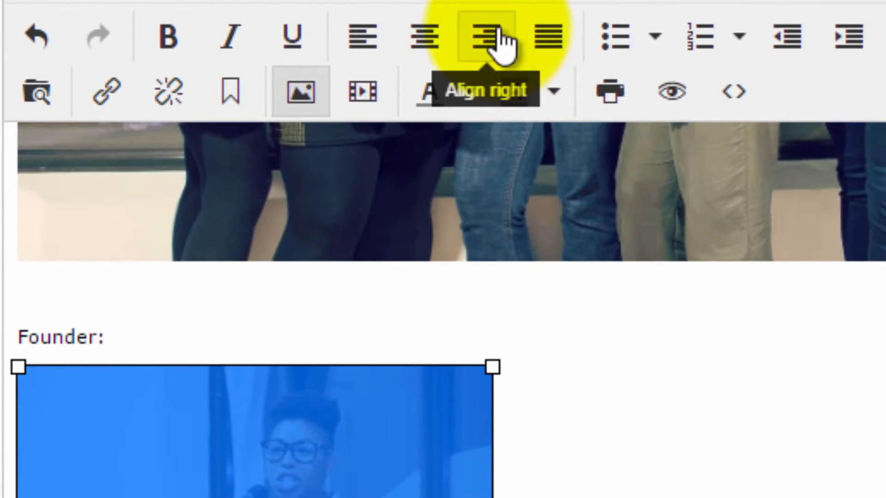
{"action": "left_click", "coordinate": [372, 42]}
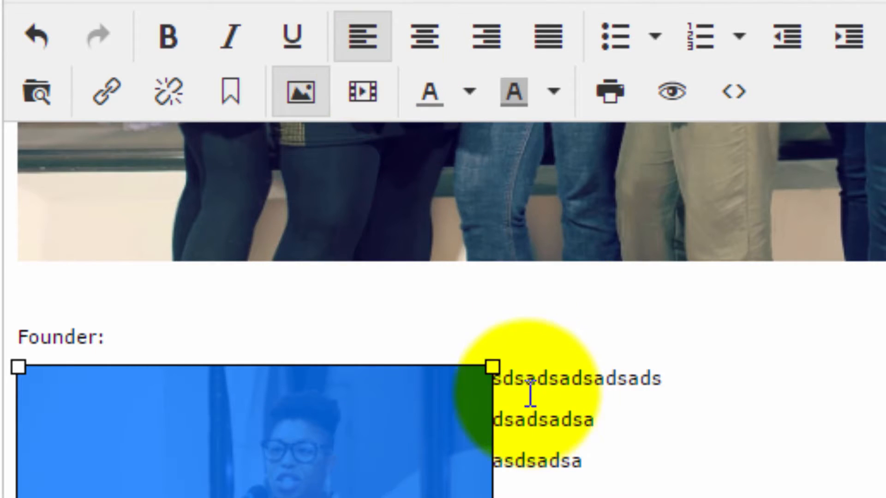
{"action": "left_click", "coordinate": [515, 380]}
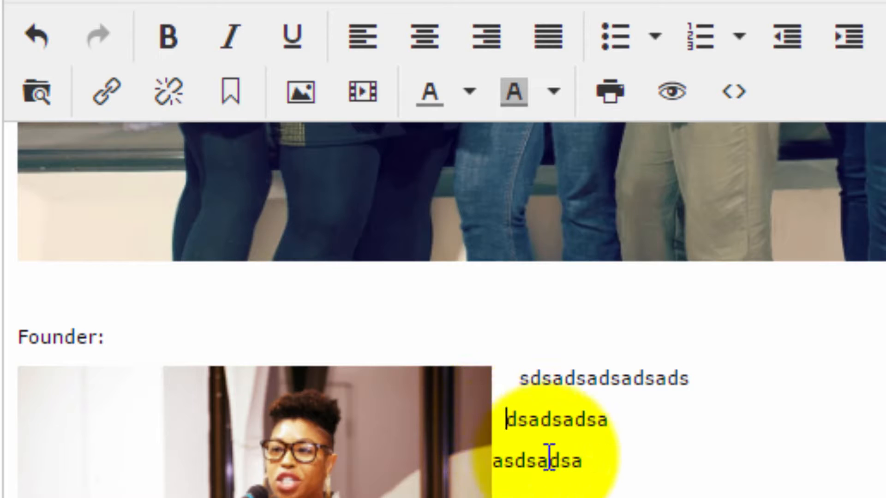
{"action": "left_click", "coordinate": [490, 466]}
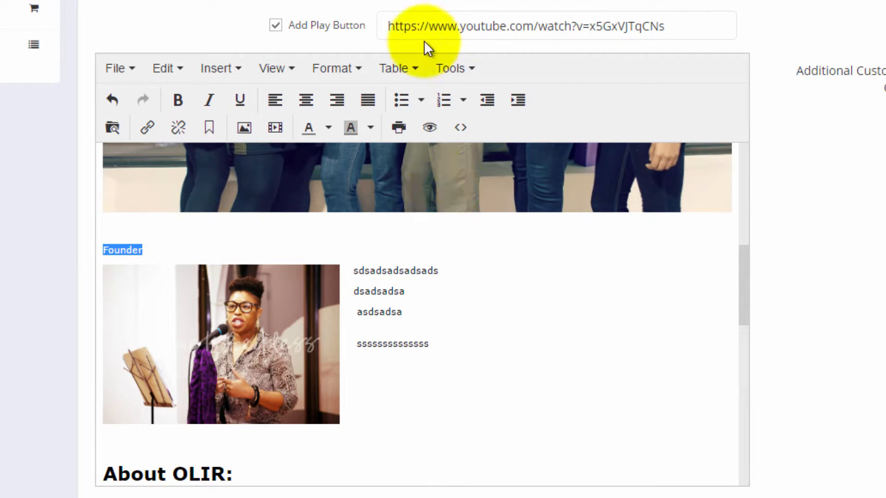
Format the "Founder" line above the photo as Heading 2
{"action": "left_click", "coordinate": [347, 70]}
{"action": "mouse_move", "coordinate": [356, 277]}
{"action": "mouse_move", "coordinate": [529, 270]}
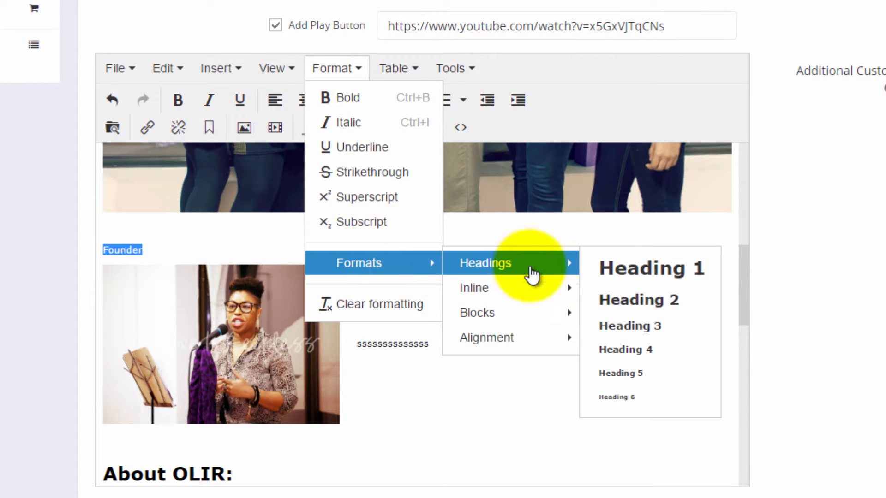
{"action": "left_click", "coordinate": [649, 301]}
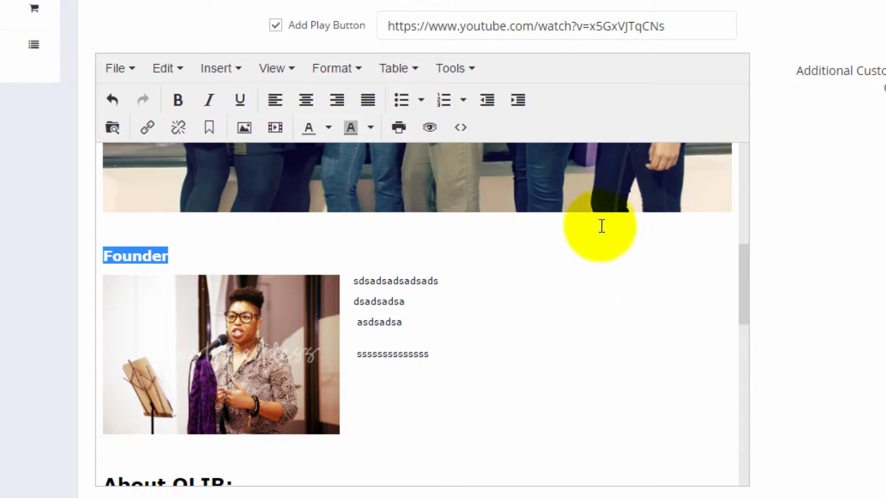
Make the "Founder" line above the photo bold and format it as Heading 1
{"action": "left_click", "coordinate": [176, 102]}
{"action": "left_click_drag", "start_coordinate": [168, 251], "coordinate": [96, 248]}
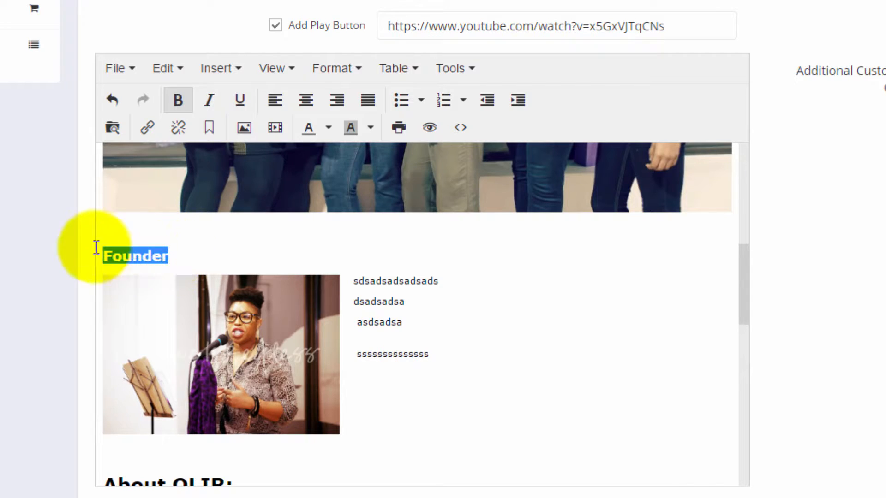
{"action": "left_click", "coordinate": [331, 68]}
{"action": "mouse_move", "coordinate": [373, 282]}
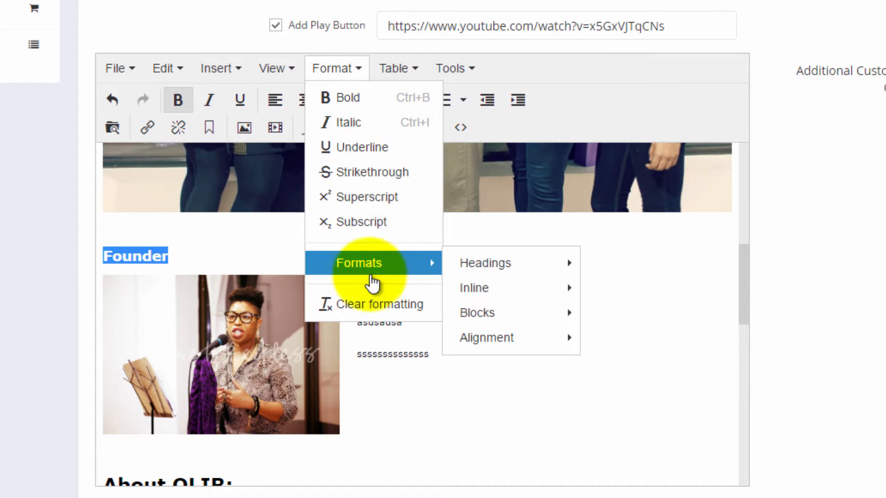
{"action": "mouse_move", "coordinate": [575, 272]}
{"action": "left_click", "coordinate": [648, 267]}
{"action": "left_click", "coordinate": [238, 242]}
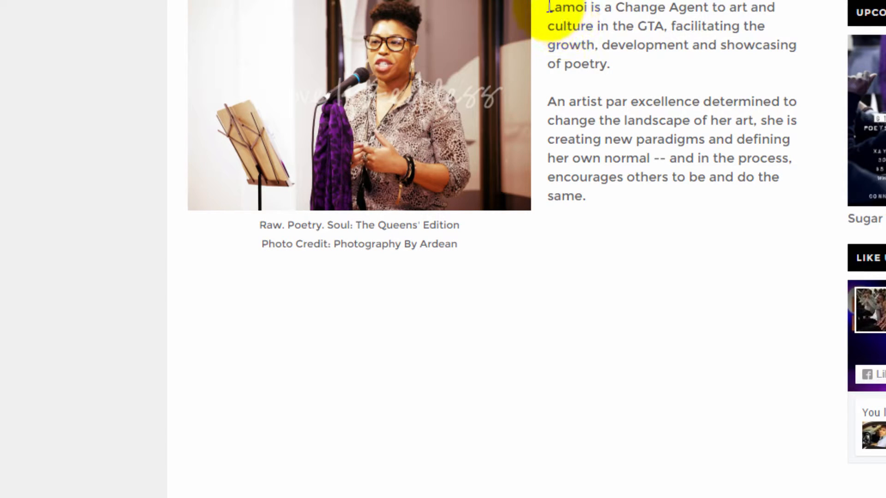
Copy the founder's two-paragraph biography from the Founder page and paste it over the placeholder lines beside the photo
{"action": "left_click_drag", "start_coordinate": [549, 7], "coordinate": [672, 192]}
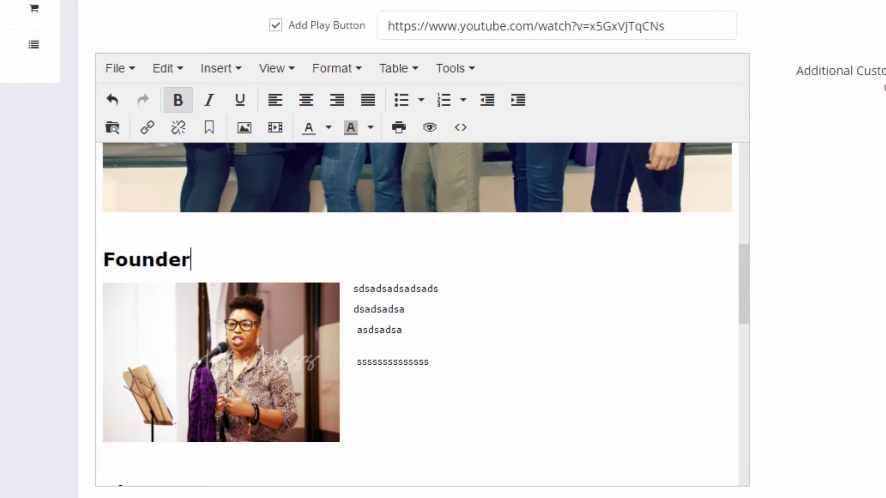
{"action": "left_click_drag", "start_coordinate": [353, 284], "coordinate": [427, 366]}
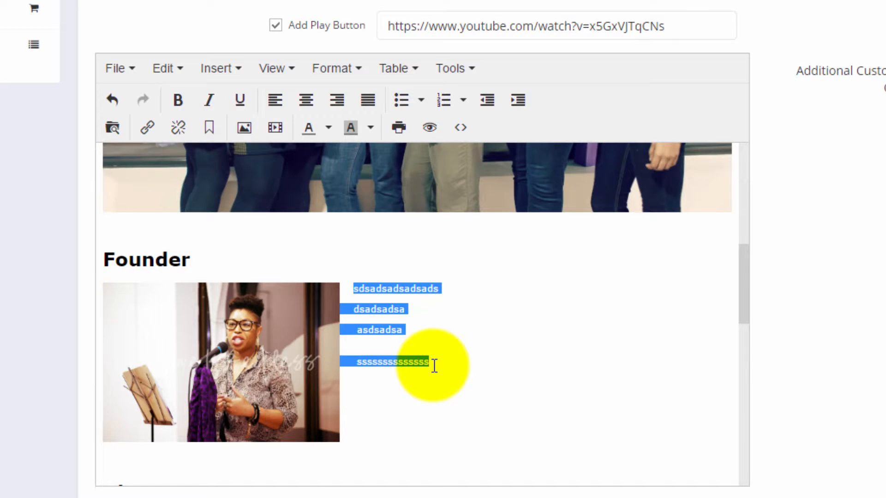
{"action": "key", "text": "ctrl+v"}
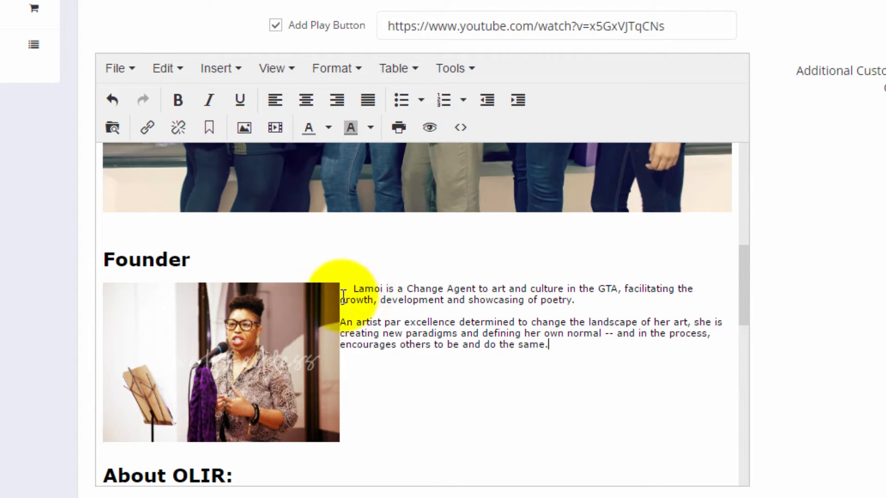
Indent the second line of the first biography paragraph with spaces so it lines up with the first line
{"action": "left_click", "coordinate": [696, 290]}
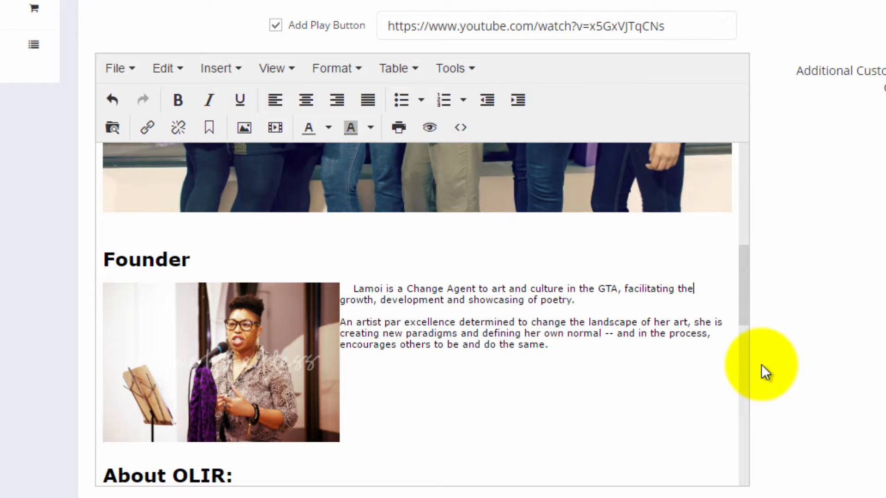
{"action": "key", "text": "Right"}
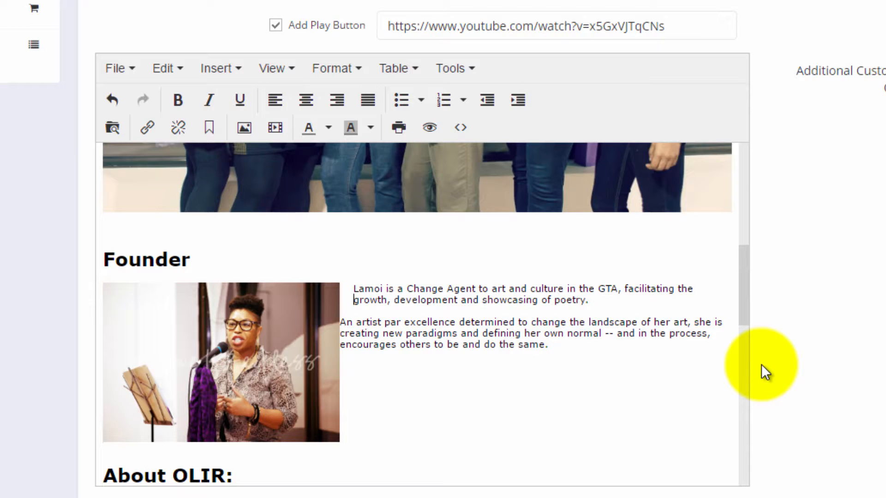
{"action": "key", "text": "ctrl+z"}
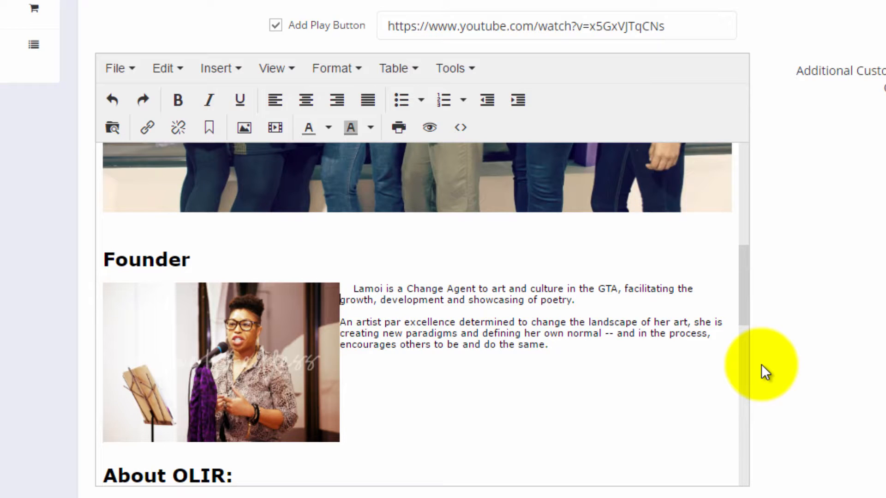
{"action": "key", "text": "BackSpace"}
{"action": "key", "text": "BackSpace"}
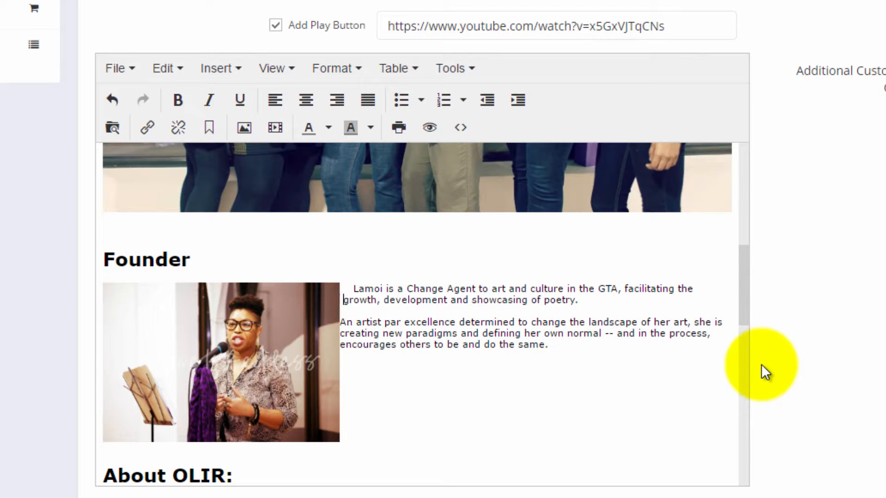
{"action": "key", "text": "ctrl+z"}
{"action": "key", "text": "ctrl+z"}
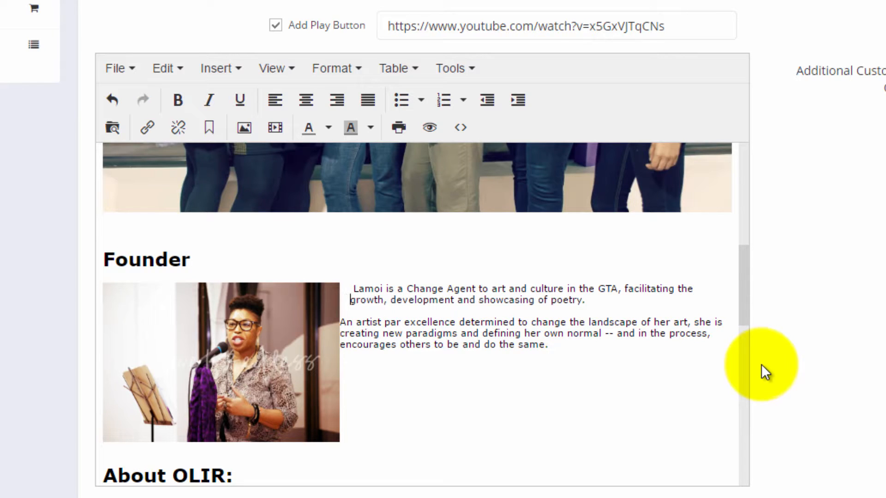
Indent all three lines of the second biography paragraph with spaces to line up with the first paragraph
{"action": "key", "text": "Home"}
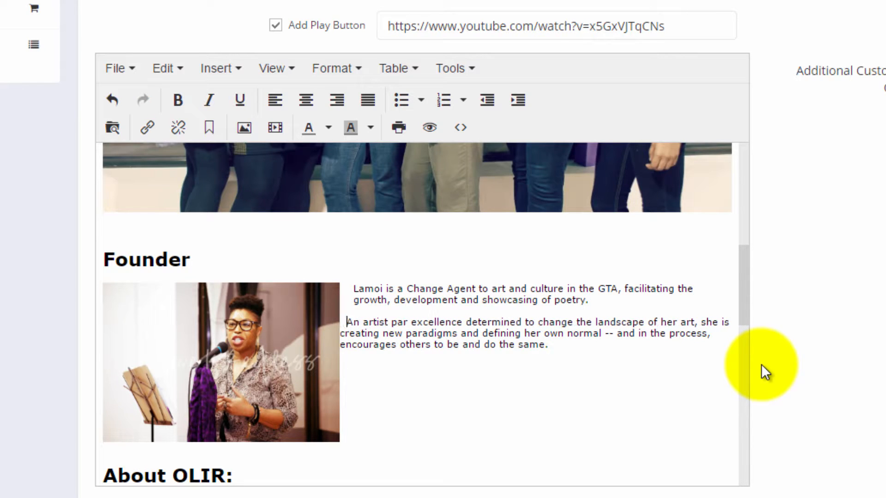
{"action": "key", "text": "End"}
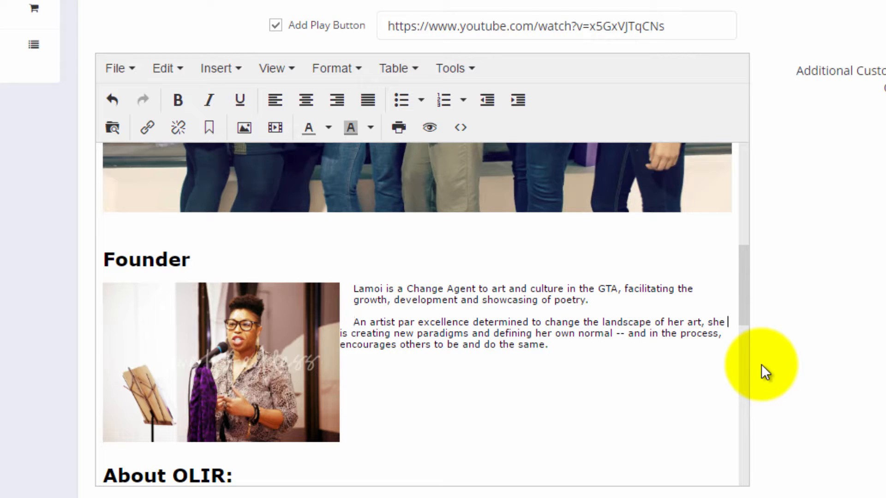
{"action": "key", "text": "Left"}
{"action": "key", "text": "Right"}
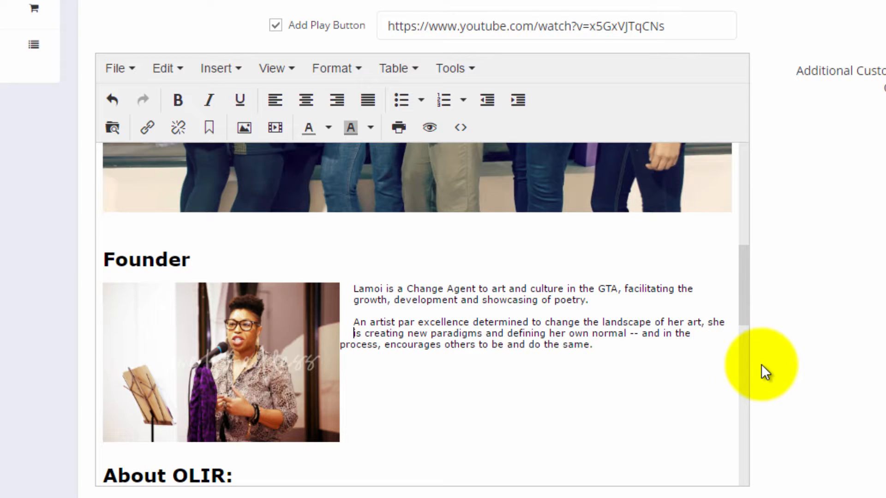
{"action": "key", "text": "End"}
{"action": "key", "text": "Right"}
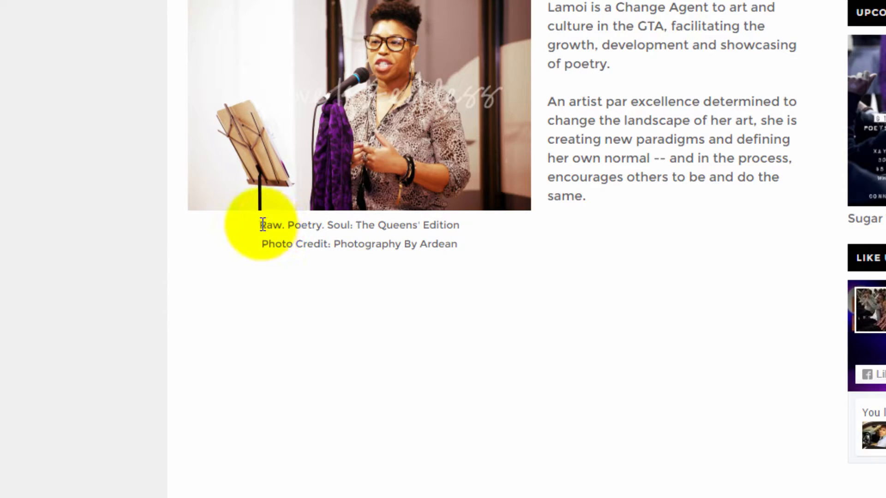
Copy the photo's caption and photo credit lines from the Founder page and paste them below the biography
{"action": "left_click_drag", "start_coordinate": [259, 225], "coordinate": [463, 253]}
{"action": "key", "text": "ctrl+c"}
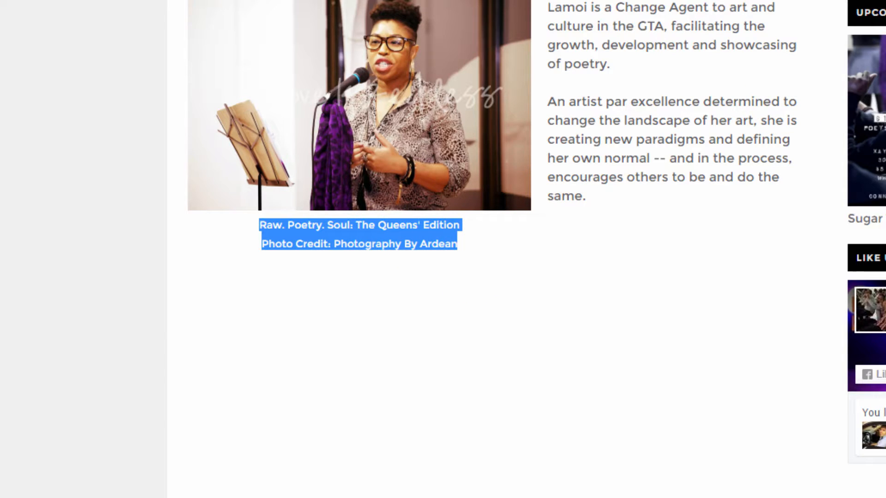
{"action": "left_click", "coordinate": [610, 406]}
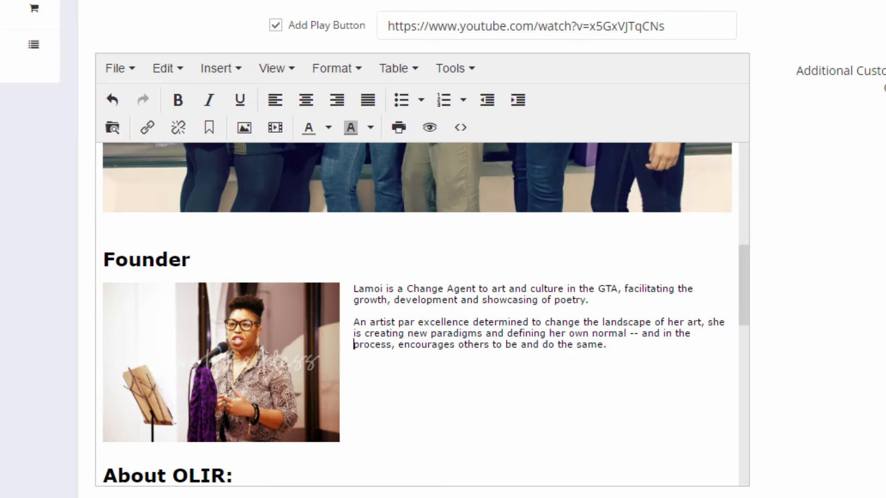
{"action": "left_click", "coordinate": [365, 373]}
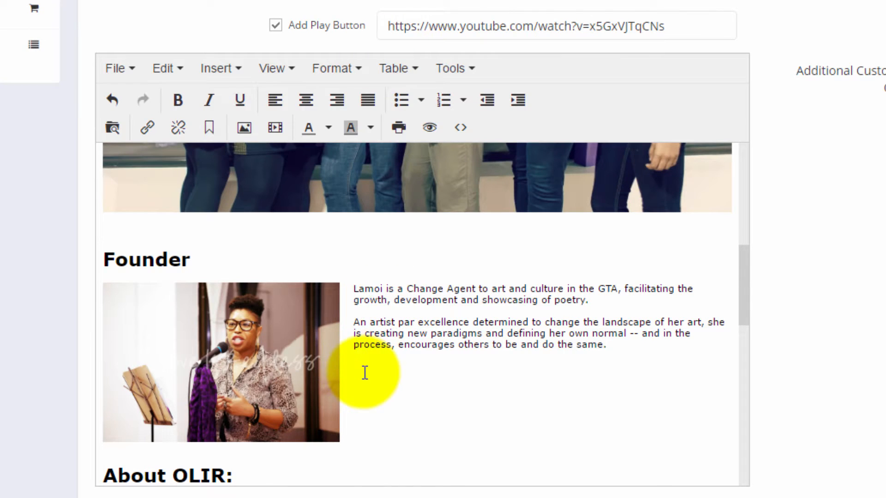
{"action": "left_click", "coordinate": [628, 354]}
{"action": "key", "text": "ctrl+v"}
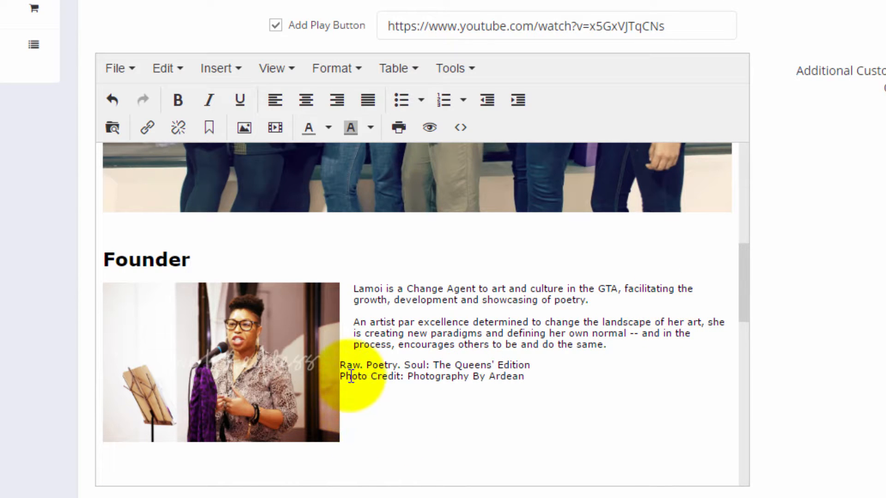
Indent the caption and photo credit lines with spaces to match the biography, keeping a single line break between them
{"action": "left_click", "coordinate": [342, 367]}
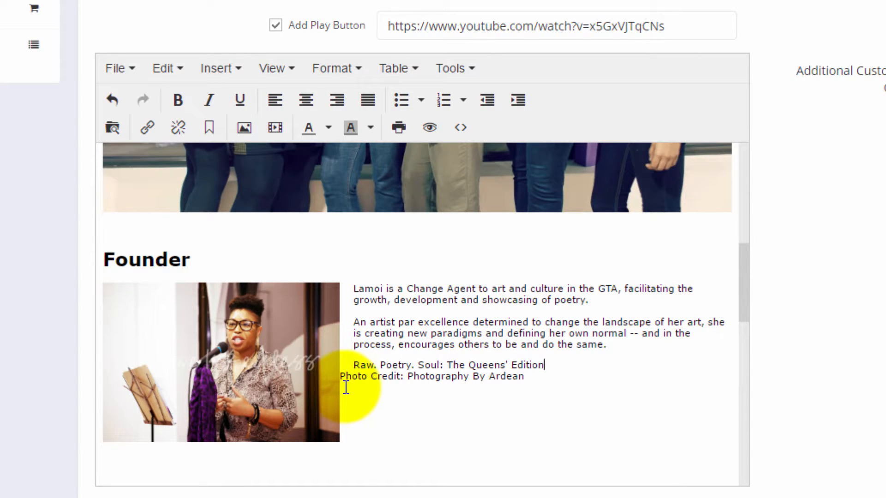
{"action": "key", "text": "Return"}
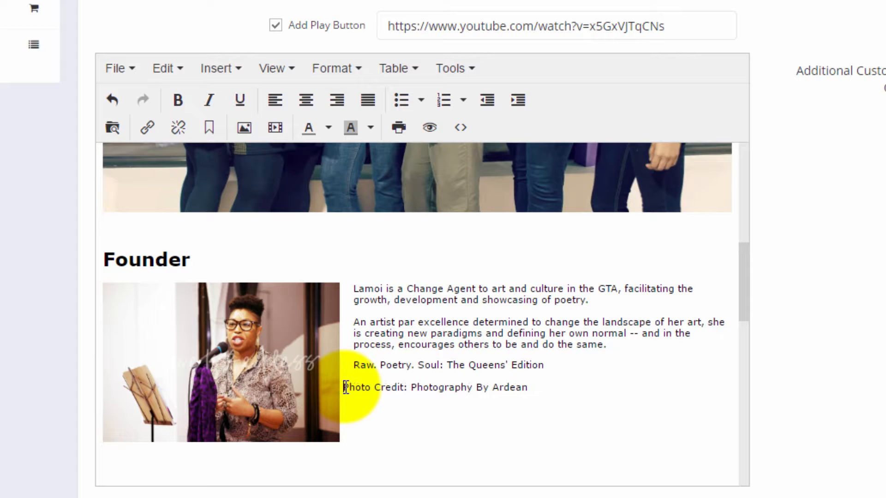
{"action": "key", "text": "BackSpace"}
{"action": "key", "text": "shift+Return"}
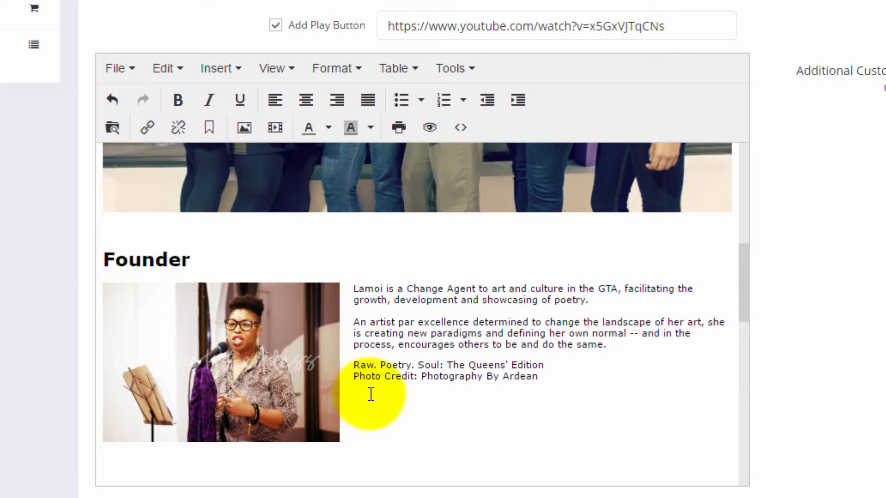
Italicize the photo credit line below the "Raw. Poetry. Soul: The Queens' Edition" caption
{"action": "left_click_drag", "start_coordinate": [548, 376], "coordinate": [354, 377]}
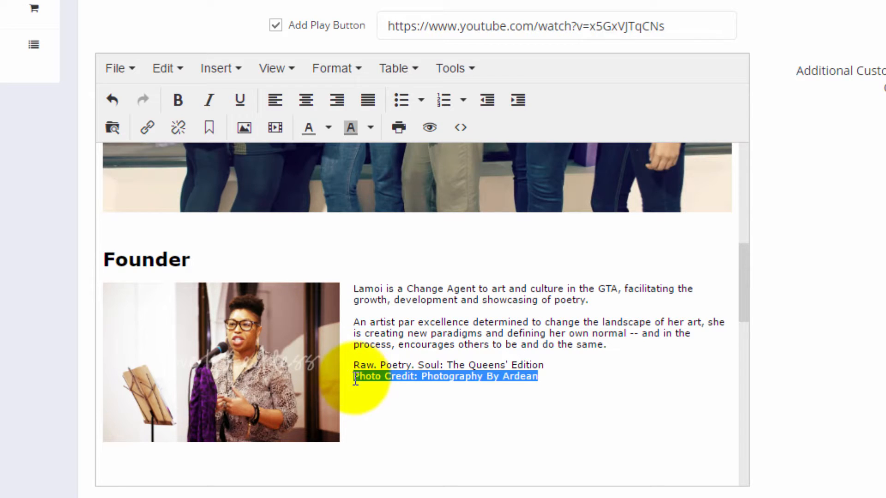
{"action": "left_click", "coordinate": [209, 100]}
{"action": "left_click", "coordinate": [446, 365]}
Shrink the founder's photo proportionally by about one sixth
{"action": "scroll", "coordinate": [306, 416], "scroll_direction": "down", "scroll_amount": 3}
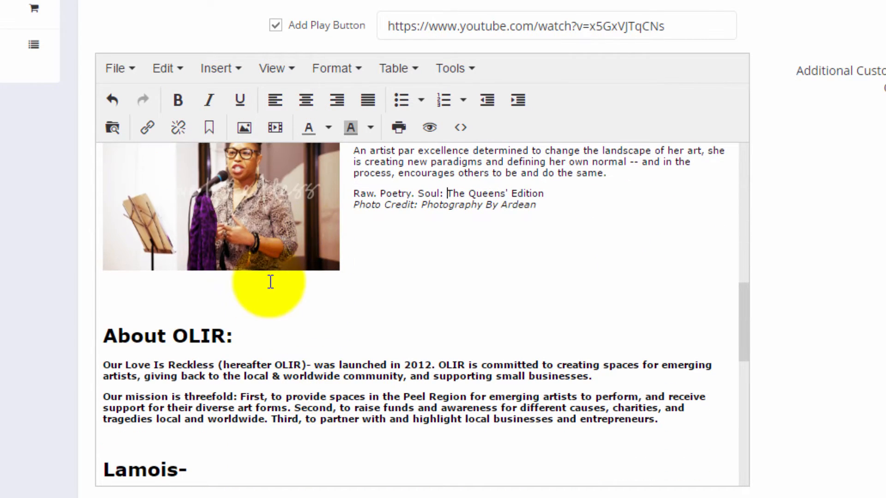
{"action": "left_click", "coordinate": [283, 257]}
{"action": "left_click_drag", "start_coordinate": [339, 272], "coordinate": [299, 243]}
{"action": "left_click", "coordinate": [350, 281]}
Delete the old "About OLIR:" section and the old founder section with its headings and portrait below the new founder biography
{"action": "scroll", "coordinate": [364, 345], "scroll_direction": "up", "scroll_amount": 3}
{"action": "scroll", "coordinate": [364, 345], "scroll_direction": "down", "scroll_amount": 5}
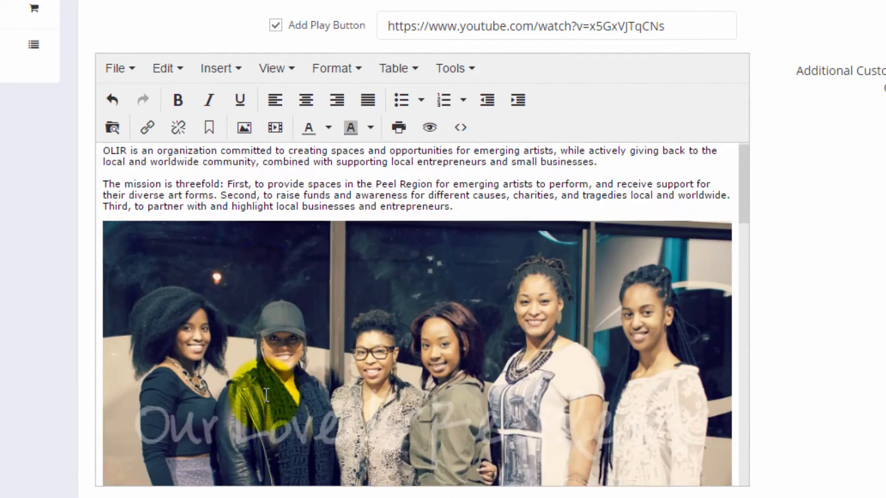
{"action": "scroll", "coordinate": [261, 356], "scroll_direction": "up", "scroll_amount": 4}
{"action": "scroll", "coordinate": [138, 346], "scroll_direction": "down", "scroll_amount": 8}
{"action": "scroll", "coordinate": [133, 365], "scroll_direction": "down", "scroll_amount": 6}
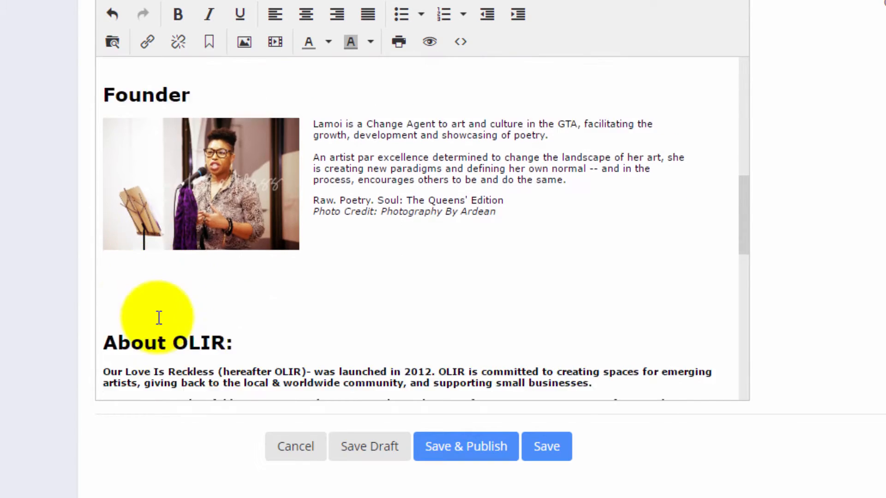
{"action": "left_click_drag", "start_coordinate": [115, 124], "coordinate": [669, 249]}
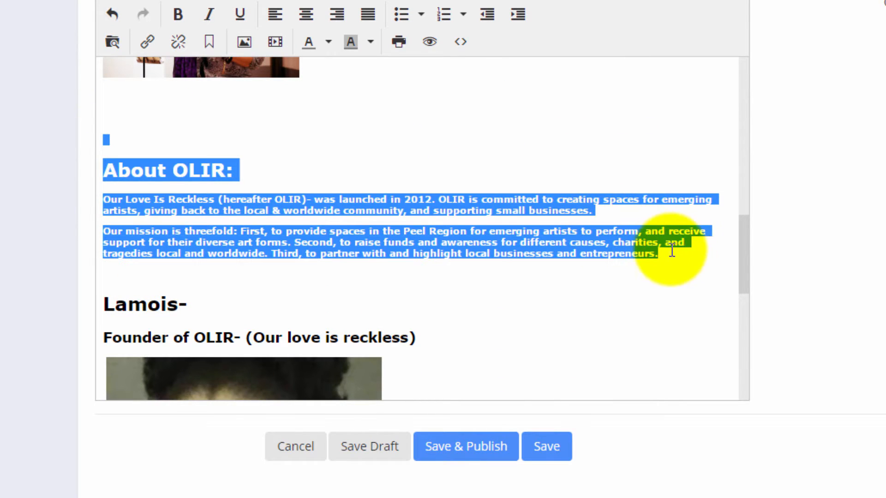
{"action": "scroll", "coordinate": [488, 294], "scroll_direction": "down", "scroll_amount": 2}
{"action": "scroll", "coordinate": [488, 294], "scroll_direction": "down", "scroll_amount": 8}
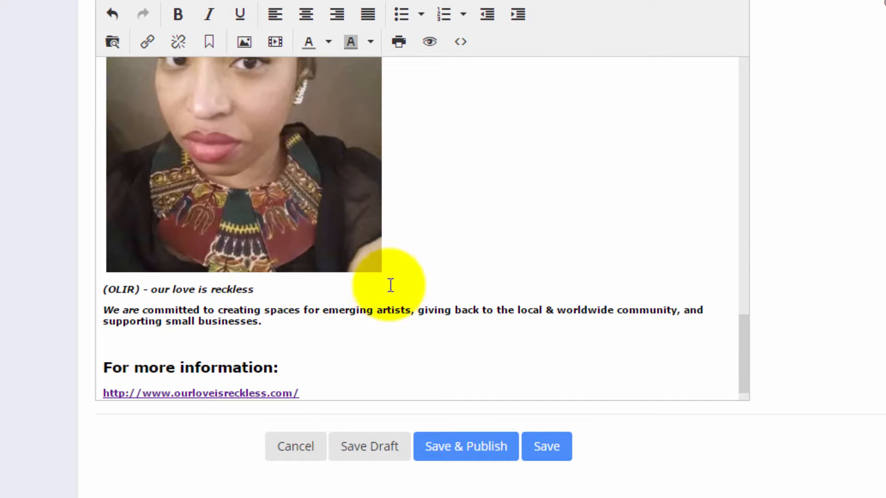
{"action": "double_click", "coordinate": [451, 244]}
{"action": "key", "text": "Delete"}
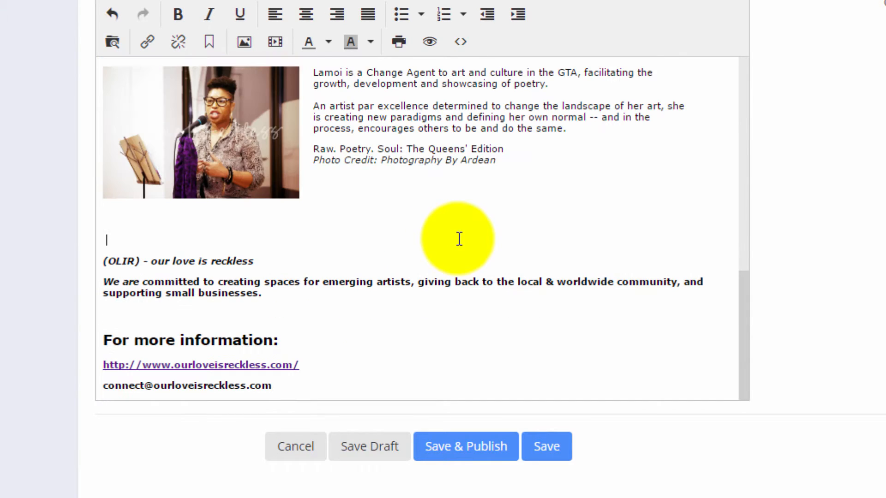
Append the abbreviation "(OLIR)" to the post title, making it "Our Love Is Reckless (OLIR)"
{"action": "left_click_drag", "start_coordinate": [106, 262], "coordinate": [126, 263]}
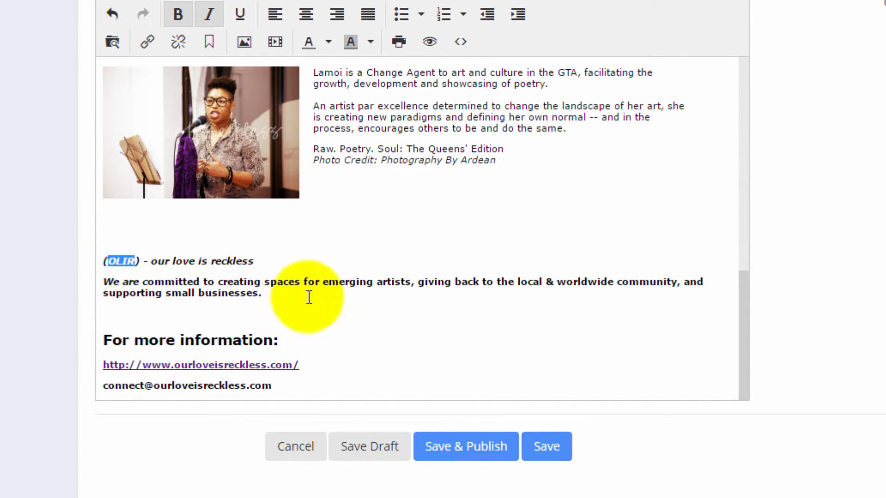
{"action": "scroll", "coordinate": [310, 297], "scroll_direction": "up", "scroll_amount": 15}
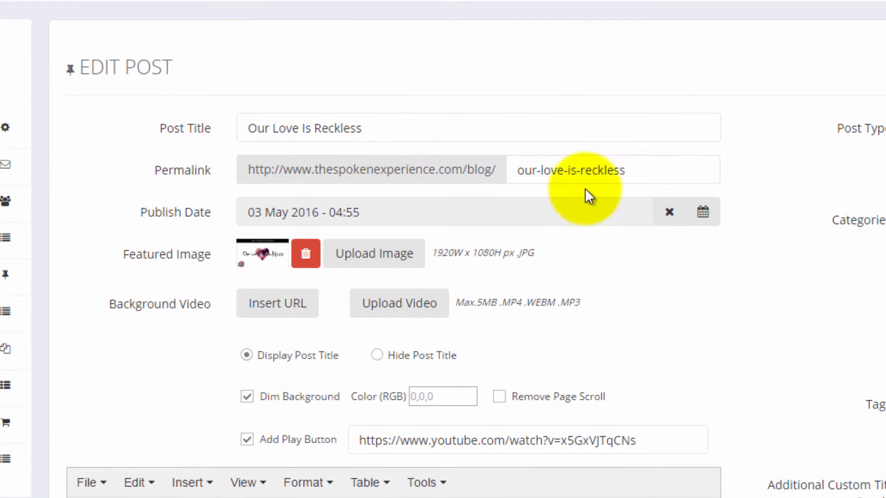
{"action": "left_click", "coordinate": [454, 46]}
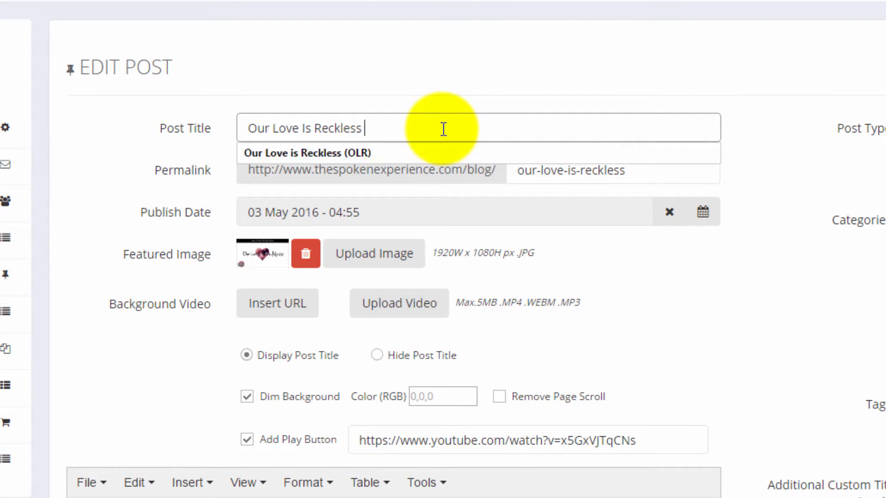
{"action": "type", "text": "(OLIR"}
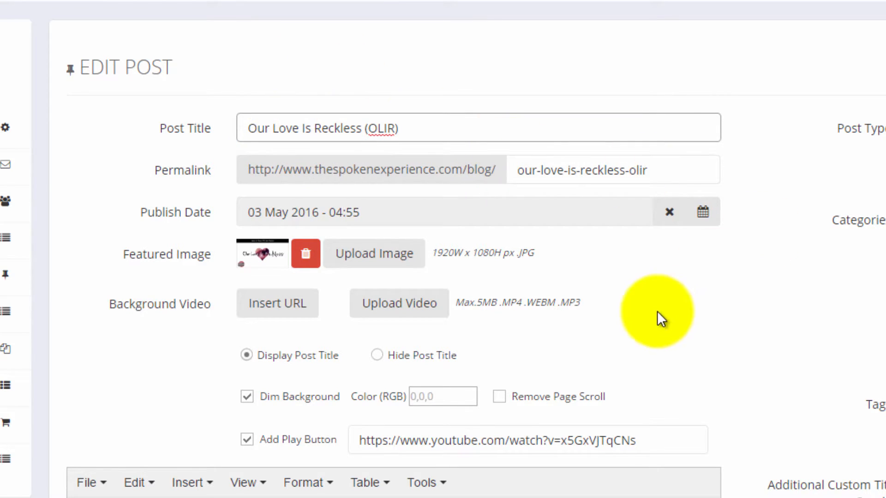
{"action": "left_click", "coordinate": [683, 180]}
Duplicate the "Founder" heading below the founder's photo and reword it as "Events"
{"action": "scroll", "coordinate": [745, 365], "scroll_direction": "down", "scroll_amount": 1}
{"action": "scroll", "coordinate": [745, 365], "scroll_direction": "down", "scroll_amount": 2}
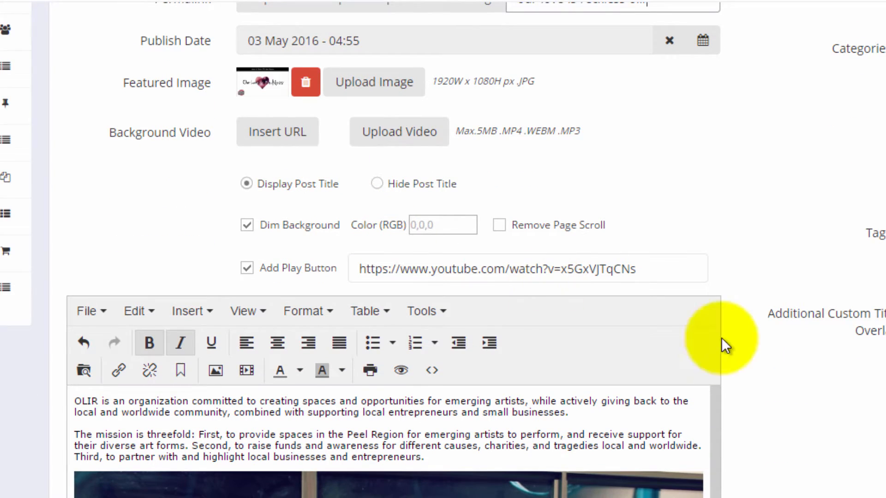
{"action": "scroll", "coordinate": [848, 416], "scroll_direction": "down", "scroll_amount": 2}
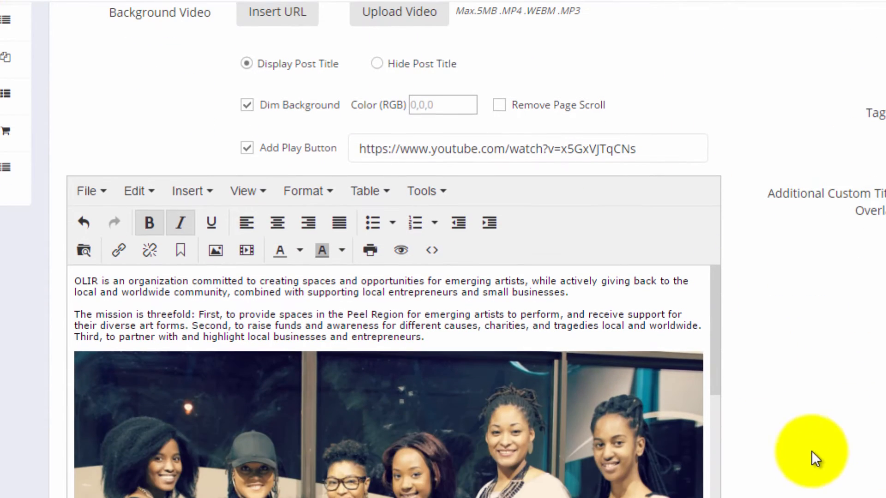
{"action": "scroll", "coordinate": [524, 469], "scroll_direction": "down", "scroll_amount": 5}
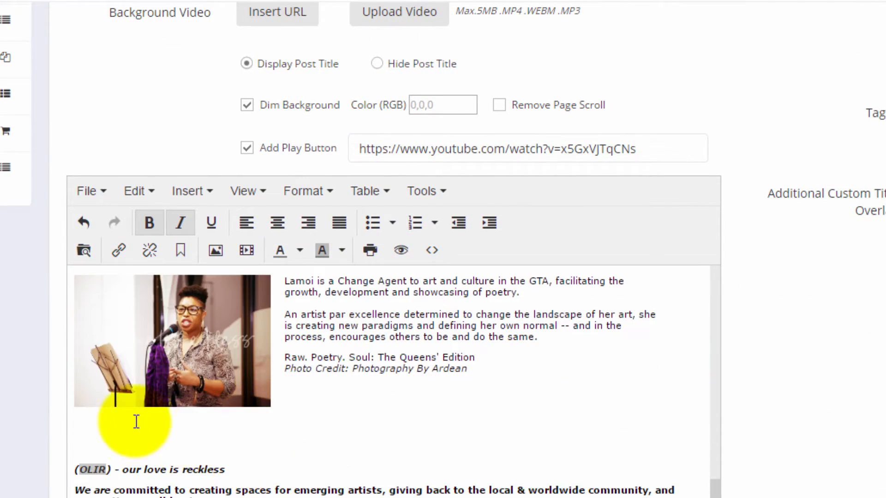
{"action": "left_click", "coordinate": [236, 466]}
{"action": "left_click", "coordinate": [107, 432]}
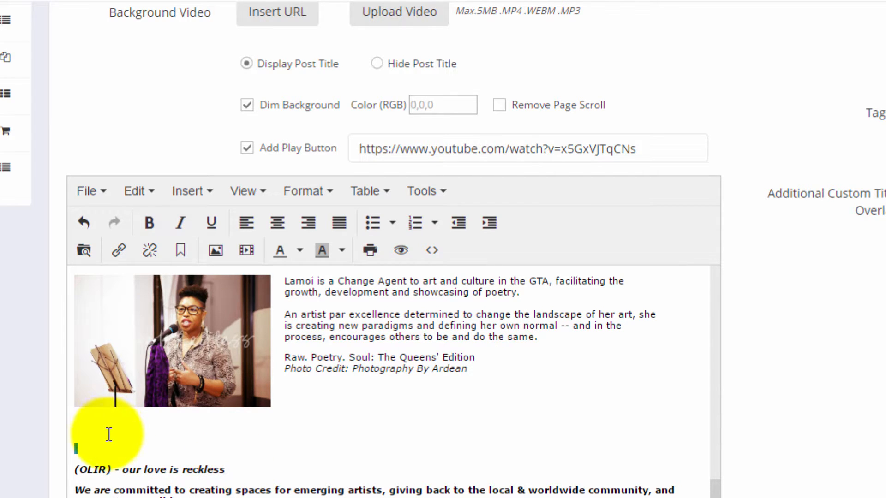
{"action": "scroll", "coordinate": [690, 285], "scroll_direction": "down", "scroll_amount": 5}
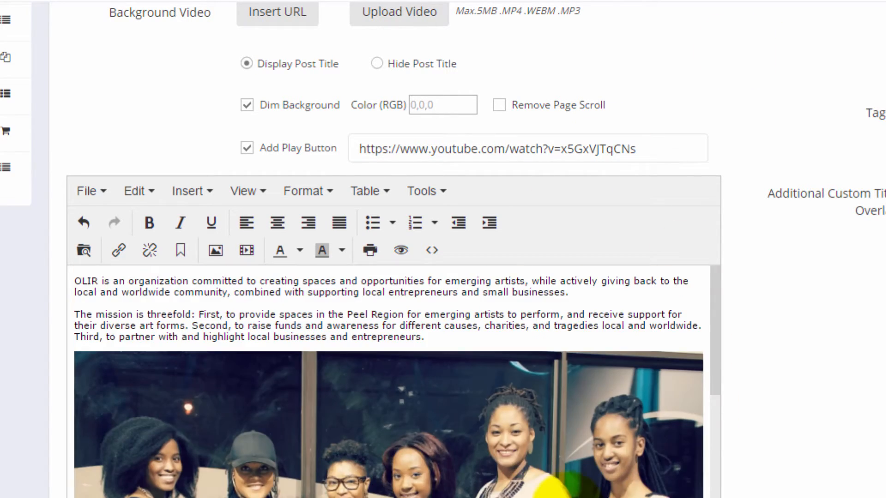
{"action": "scroll", "coordinate": [568, 469], "scroll_direction": "up", "scroll_amount": 5}
{"action": "scroll", "coordinate": [196, 457], "scroll_direction": "down", "scroll_amount": 5}
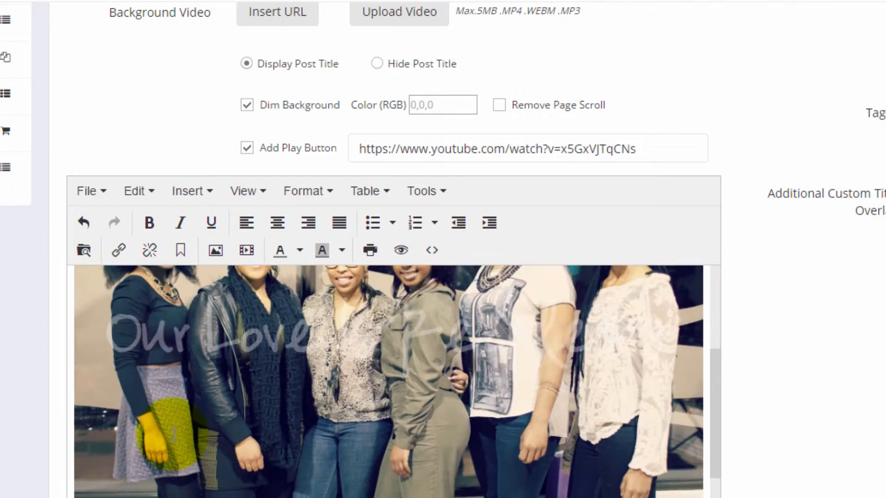
{"action": "scroll", "coordinate": [128, 469], "scroll_direction": "up", "scroll_amount": 5}
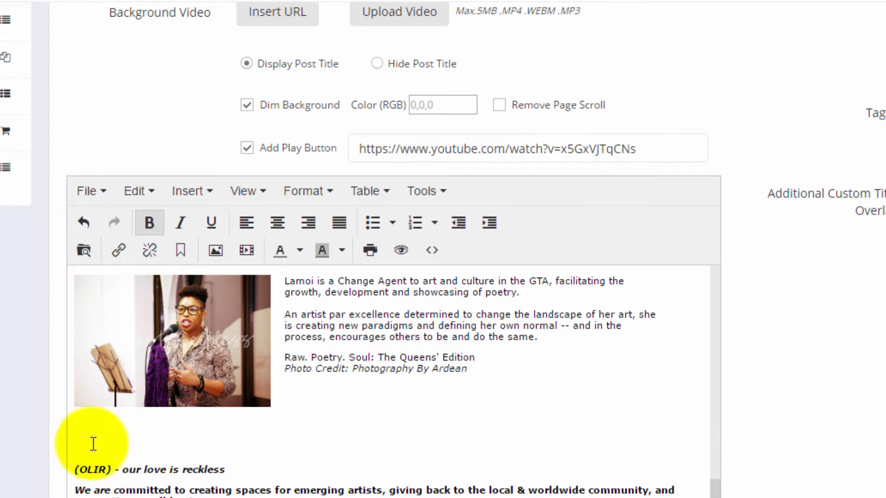
{"action": "type", "text": "Founder"}
{"action": "left_click", "coordinate": [92, 460]}
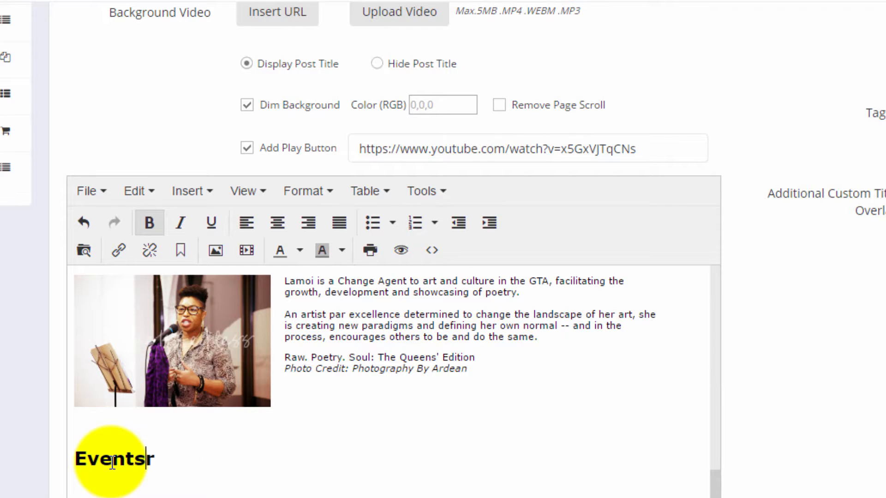
{"action": "key", "text": "Delete"}
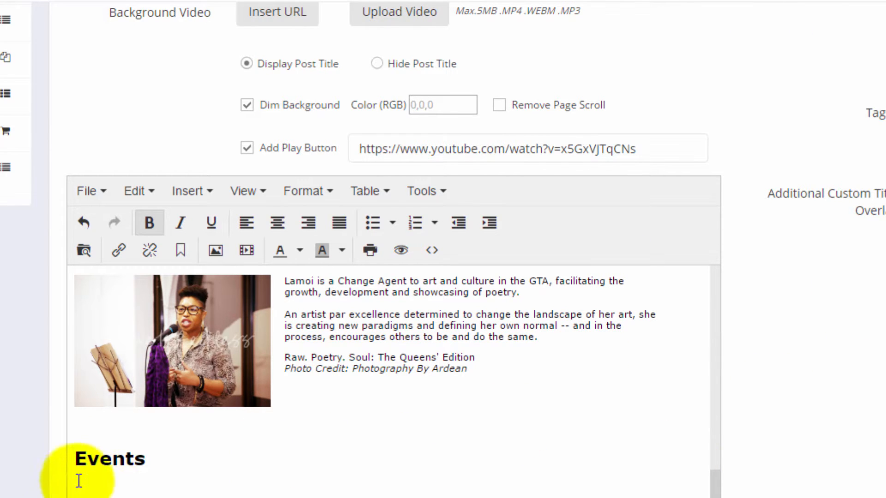
Delete the old tagline, commitment statement and "For more information:" contact block below the "Events" heading
{"action": "left_click_drag", "start_coordinate": [79, 481], "coordinate": [277, 327]}
{"action": "key", "text": "Delete"}
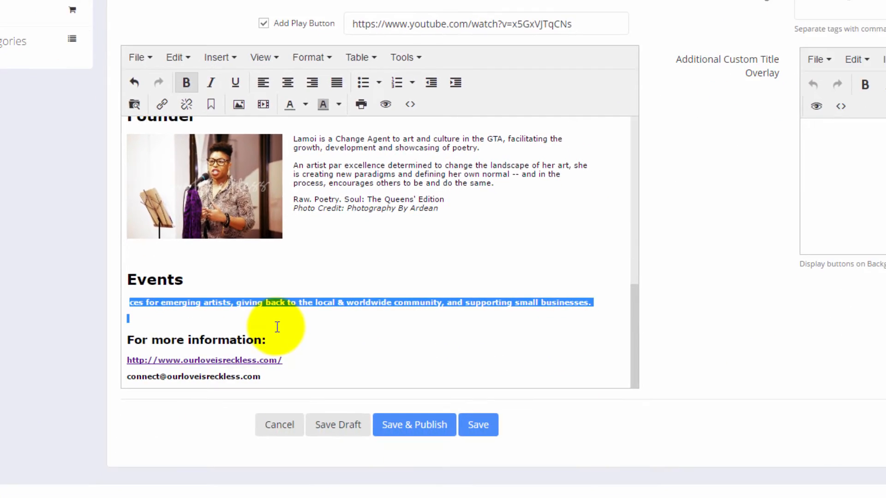
{"action": "key", "text": "shift+Down"}
{"action": "key", "text": "shift+Down"}
{"action": "key", "text": "shift+Down"}
{"action": "key", "text": "Delete"}
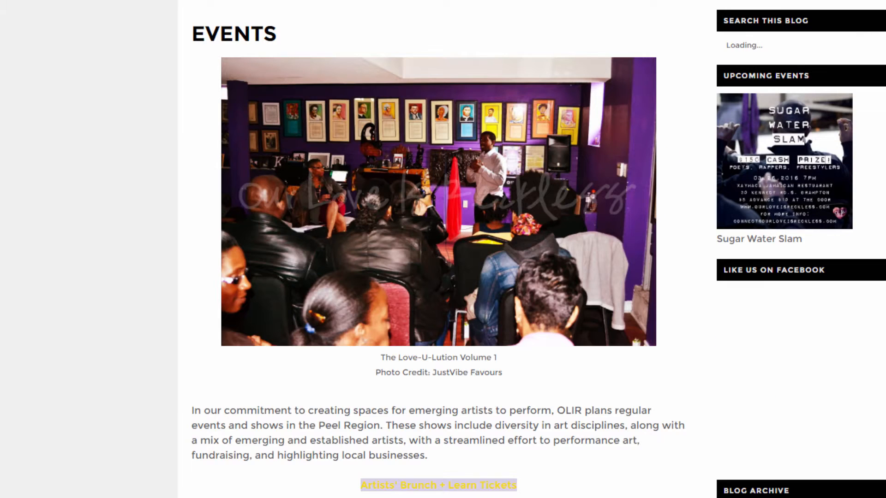
Switch to the Our Love Is Reckless website's Events page and copy the image address of the large event photo
{"action": "scroll", "coordinate": [506, 286], "scroll_direction": "down", "scroll_amount": 5}
{"action": "scroll", "coordinate": [437, 214], "scroll_direction": "up", "scroll_amount": 5}
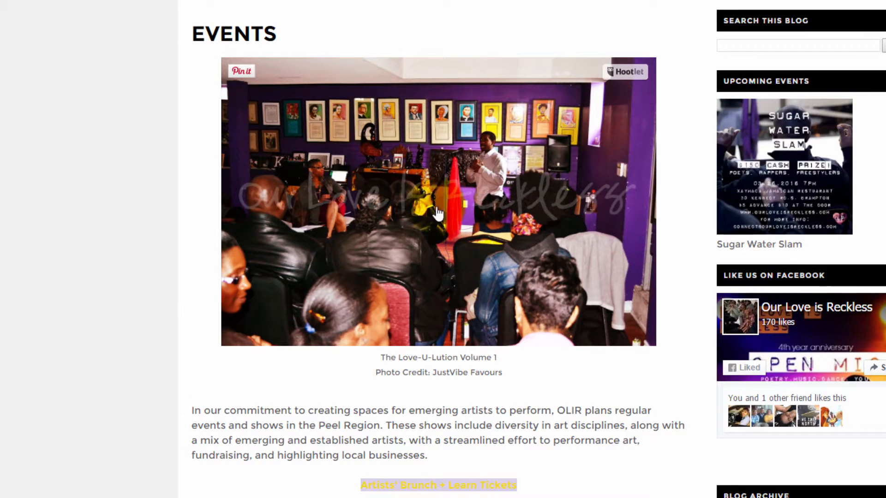
{"action": "right_click", "coordinate": [430, 161]}
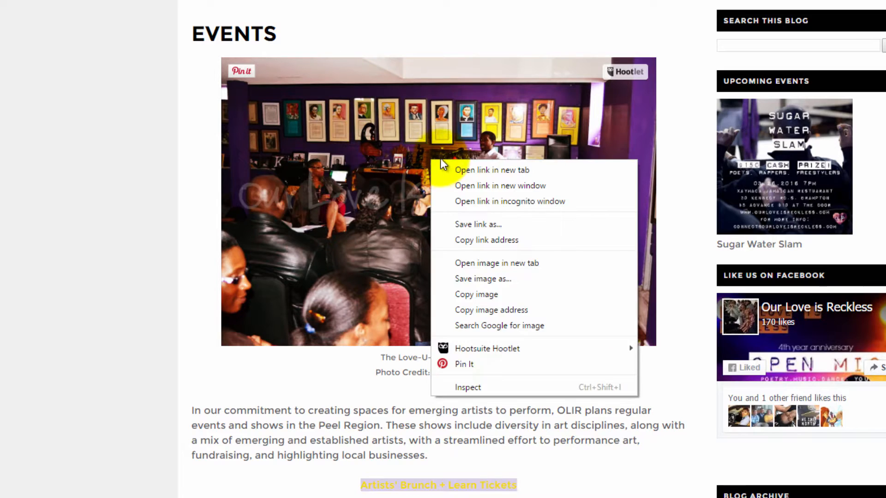
{"action": "left_click", "coordinate": [489, 312]}
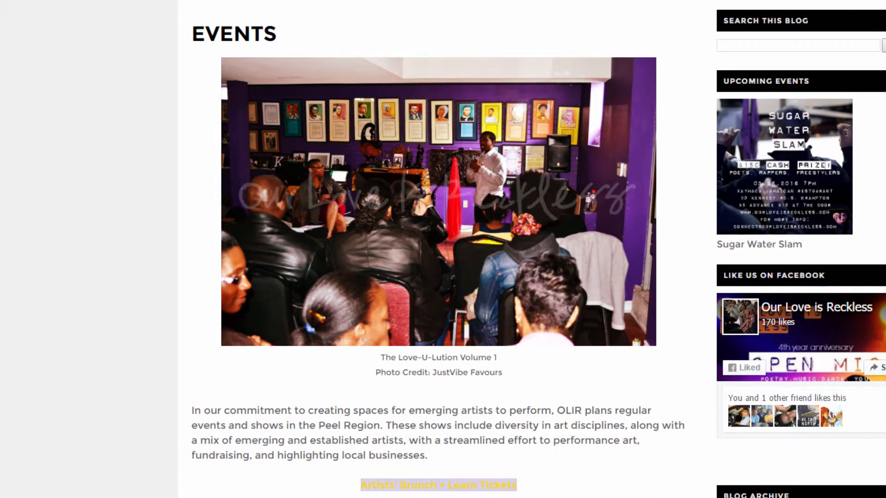
Back in the blog post, insert the event photo below the "Events" heading from the copied address with a width of 100%
{"action": "left_click", "coordinate": [436, 1]}
{"action": "left_click", "coordinate": [142, 384]}
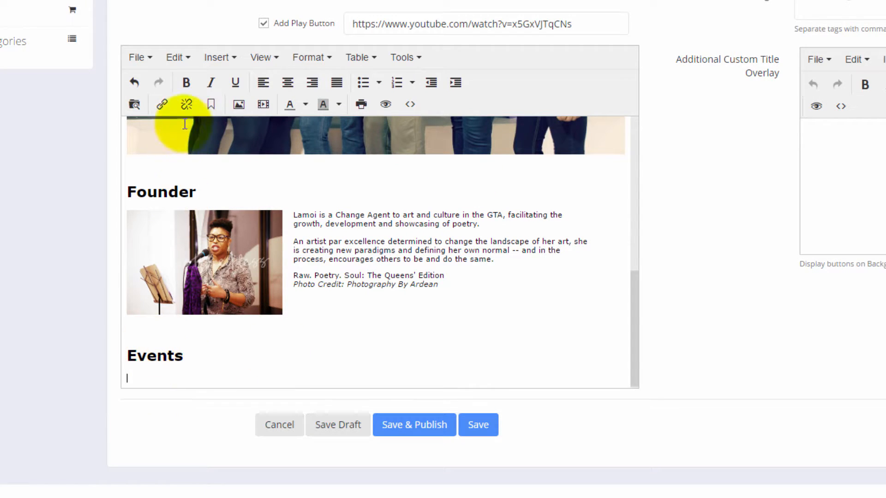
{"action": "left_click", "coordinate": [239, 105]}
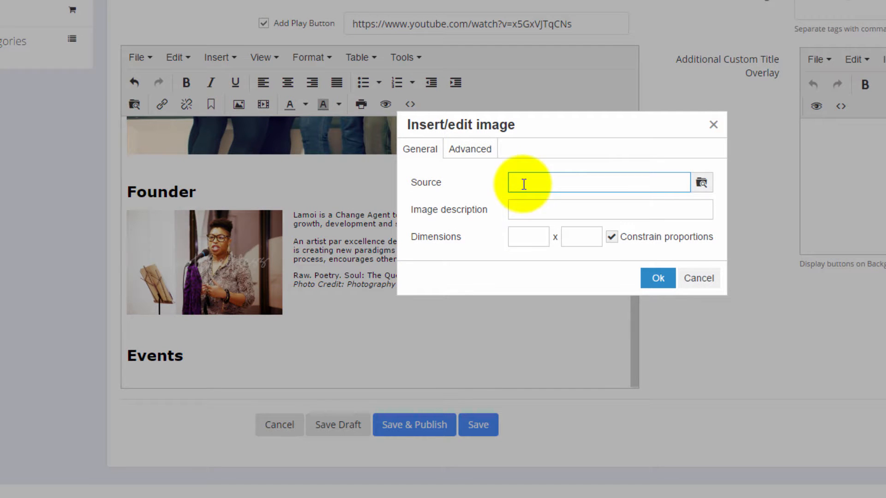
{"action": "key", "text": "ctrl+v"}
{"action": "left_click", "coordinate": [534, 237]}
{"action": "left_click_drag", "start_coordinate": [533, 237], "coordinate": [509, 218]}
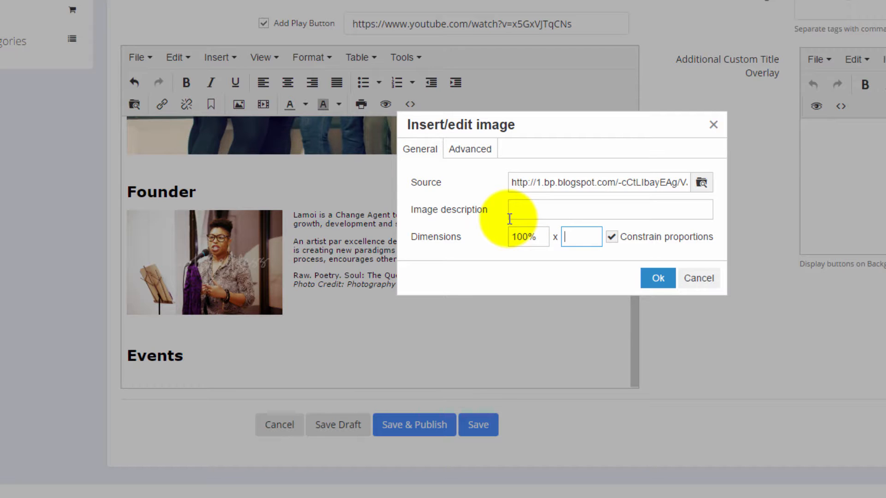
{"action": "key", "text": "Return"}
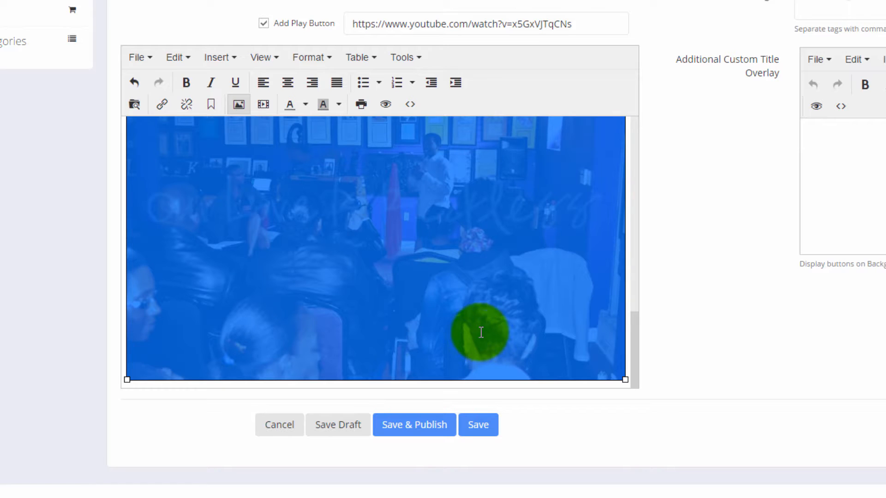
Copy the "In our commitment to creating spaces" paragraph from the Events page, paste it below the event photo and start a new line after it
{"action": "left_click", "coordinate": [626, 353]}
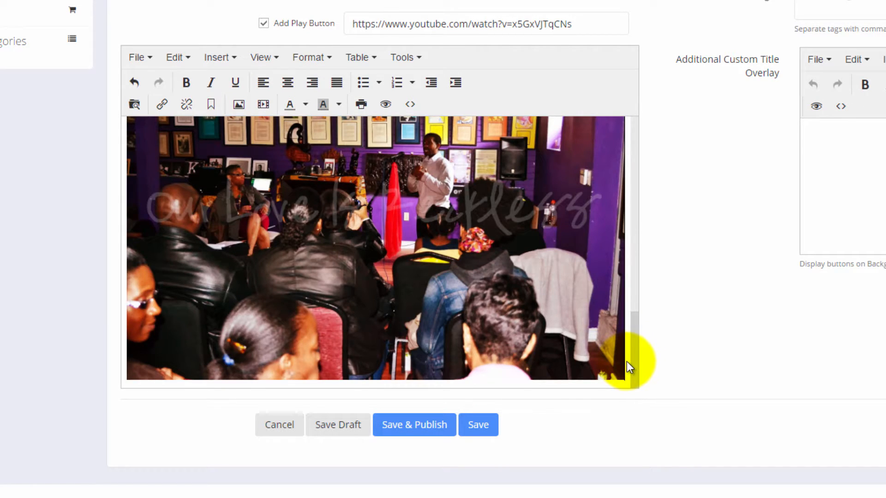
{"action": "scroll", "coordinate": [631, 361], "scroll_direction": "down", "scroll_amount": 1}
{"action": "type", "text": "ss"}
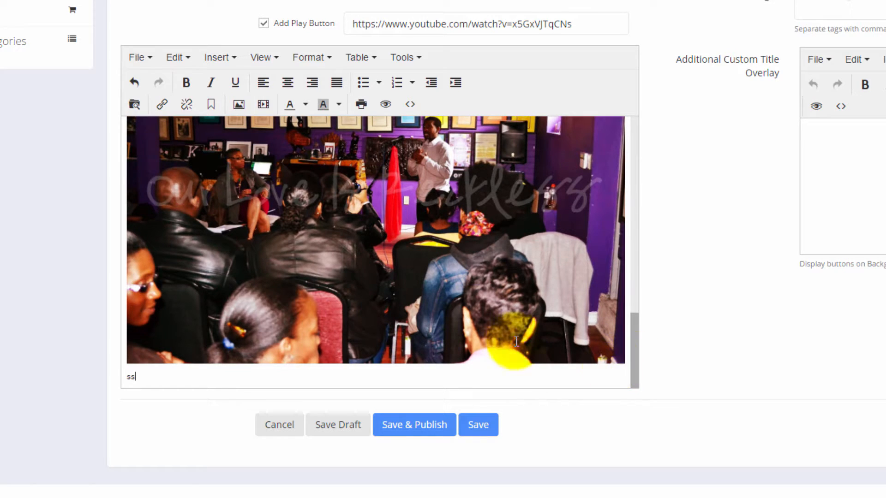
{"action": "scroll", "coordinate": [369, 213], "scroll_direction": "up", "scroll_amount": 5}
{"action": "scroll", "coordinate": [360, 205], "scroll_direction": "down", "scroll_amount": 5}
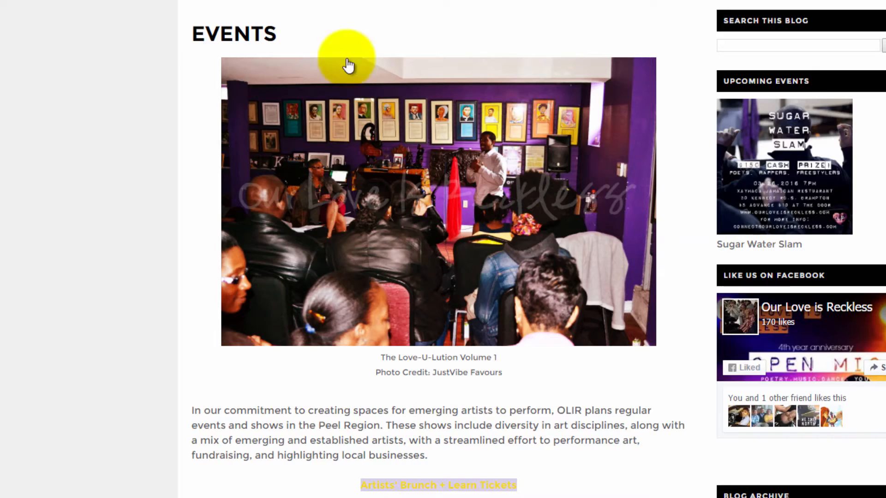
{"action": "scroll", "coordinate": [332, 102], "scroll_direction": "down", "scroll_amount": 5}
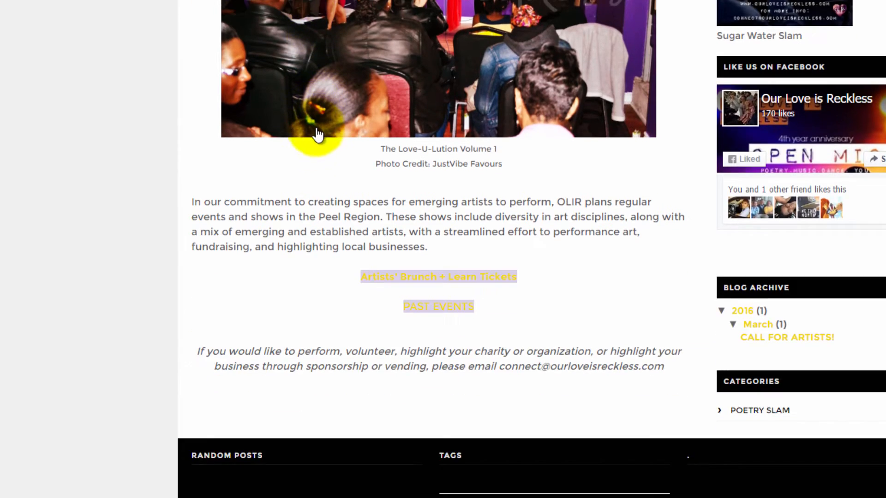
{"action": "left_click_drag", "start_coordinate": [193, 197], "coordinate": [445, 251]}
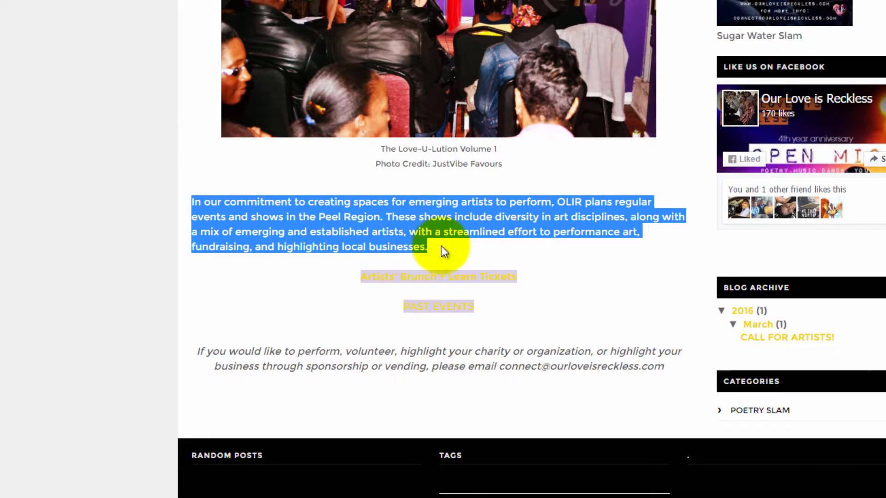
{"action": "right_click", "coordinate": [330, 216]}
{"action": "left_click", "coordinate": [360, 222]}
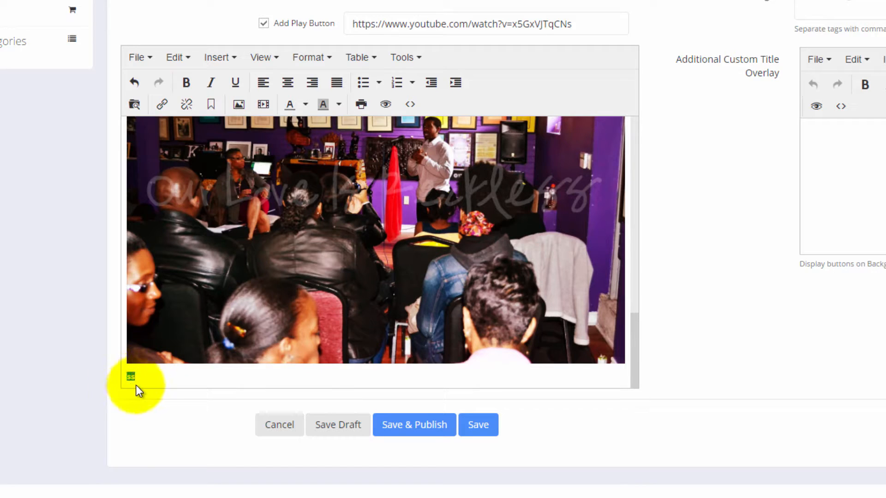
{"action": "key", "text": "ctrl+v"}
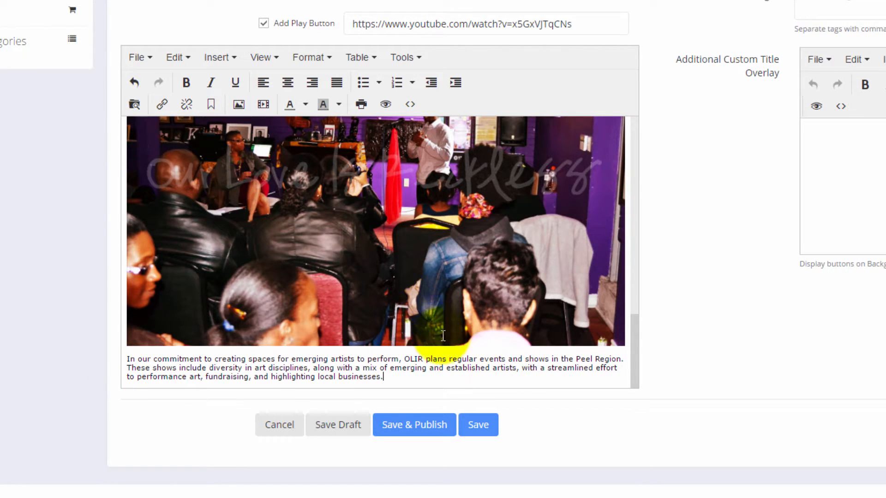
{"action": "key", "text": "Return"}
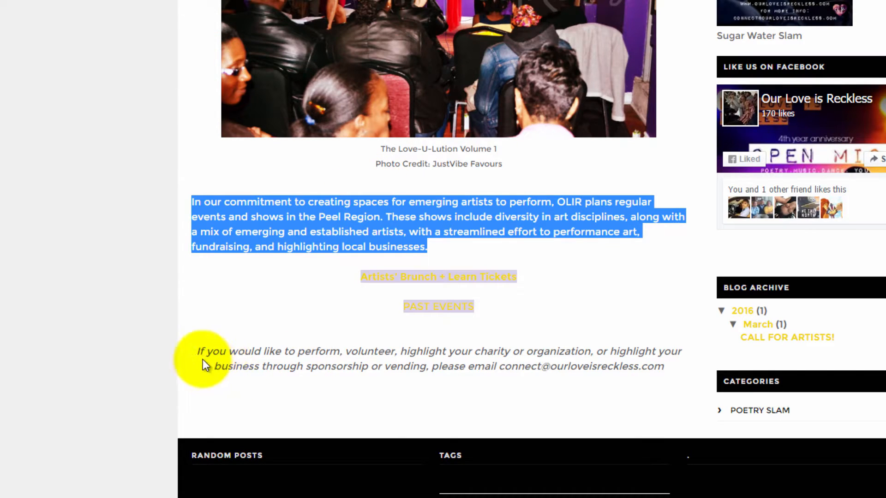
Copy the "If you would like to perform, volunteer" paragraph from the Events page and paste it below the commitment paragraph in the blog post
{"action": "left_click_drag", "start_coordinate": [198, 352], "coordinate": [679, 323]}
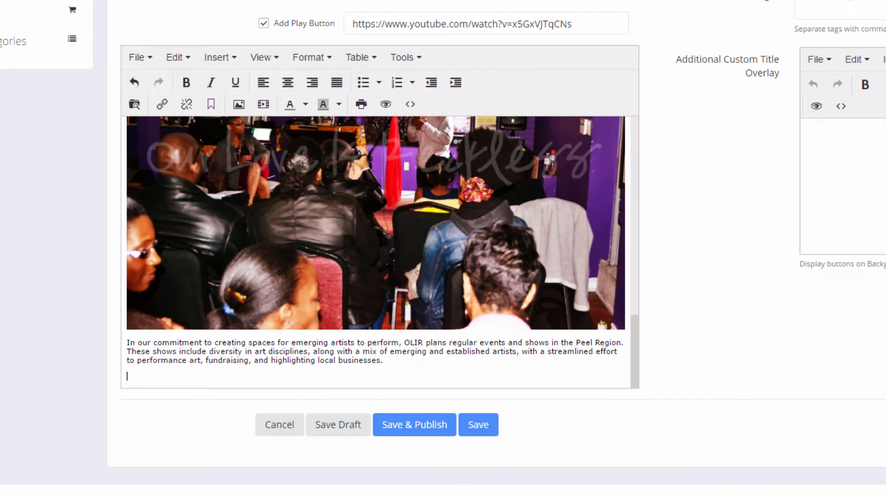
{"action": "key", "text": "ctrl+v"}
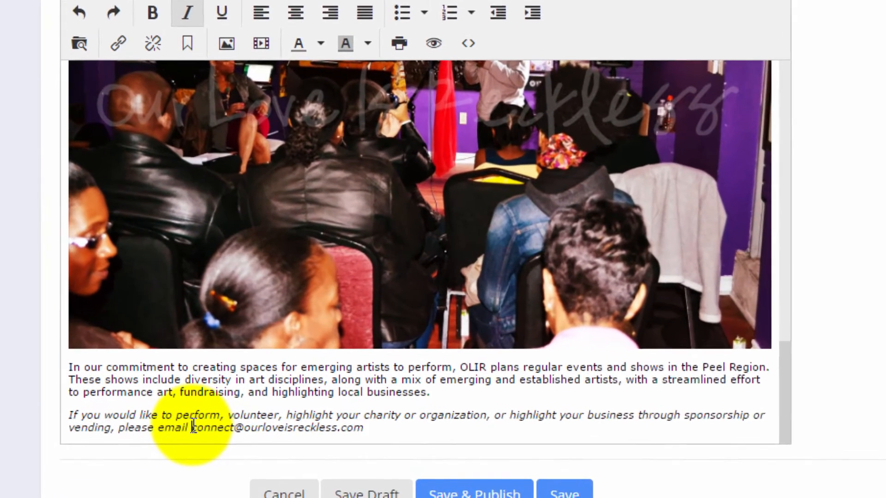
{"action": "left_click_drag", "start_coordinate": [215, 377], "coordinate": [340, 377]}
{"action": "left_click", "coordinate": [400, 448]}
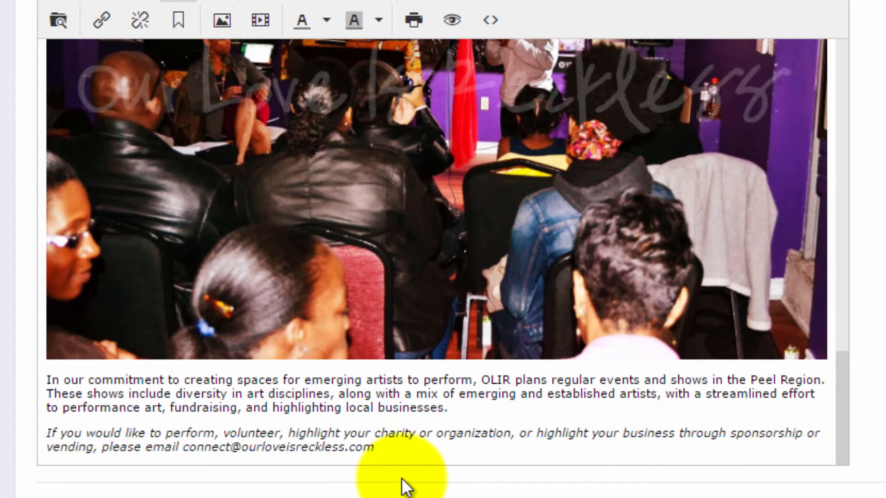
Set the contact e-mail link at the end of the pasted paragraph to open in a new window
{"action": "right_click", "coordinate": [300, 446]}
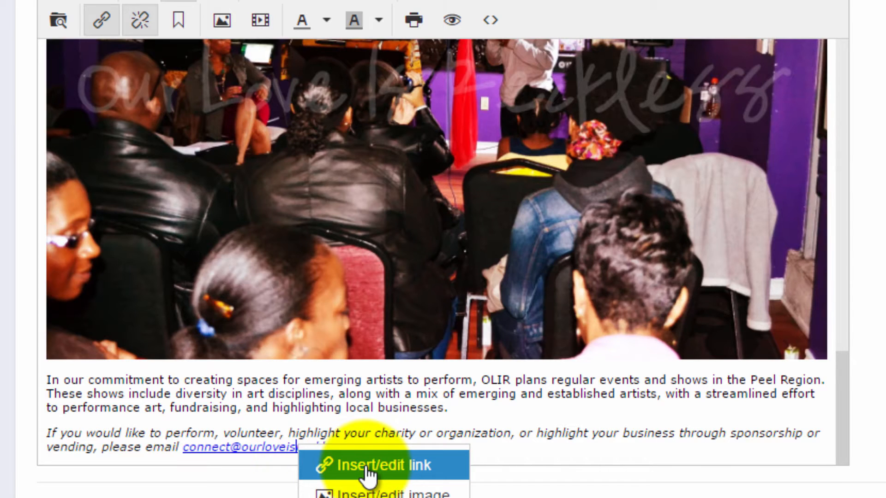
{"action": "left_click", "coordinate": [265, 447]}
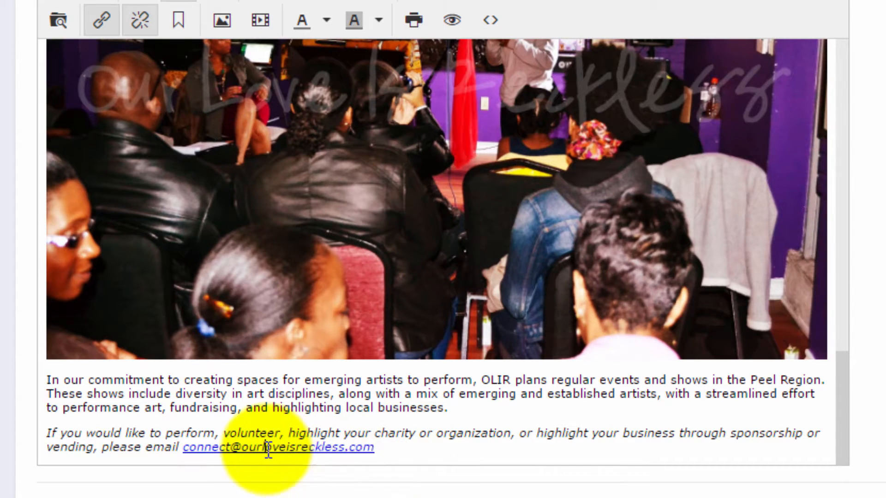
{"action": "right_click", "coordinate": [265, 447]}
{"action": "left_click", "coordinate": [242, 452]}
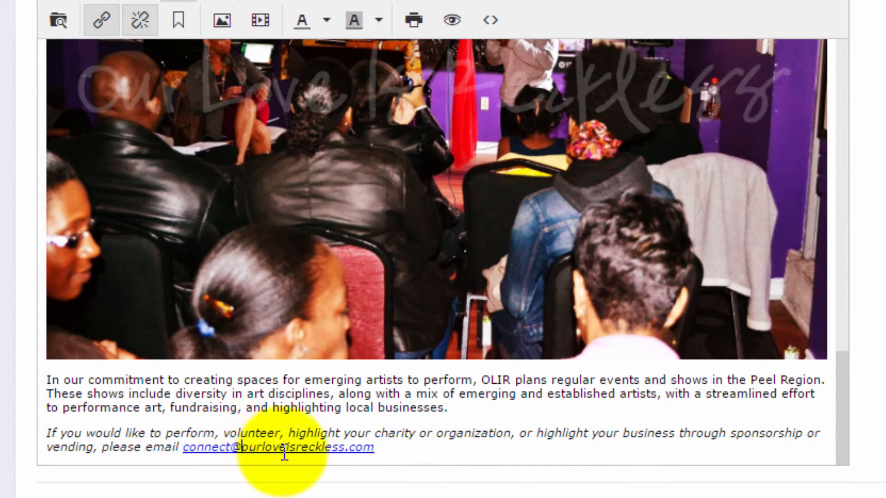
{"action": "left_click", "coordinate": [286, 449]}
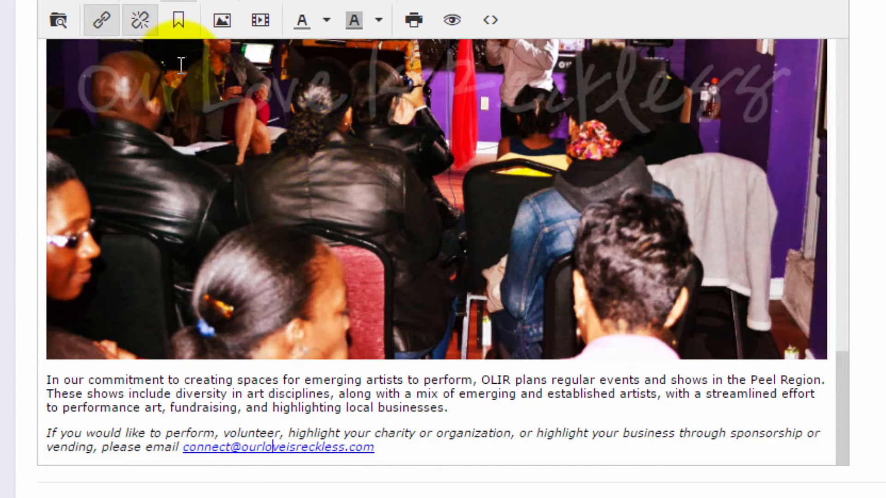
{"action": "left_click", "coordinate": [100, 20]}
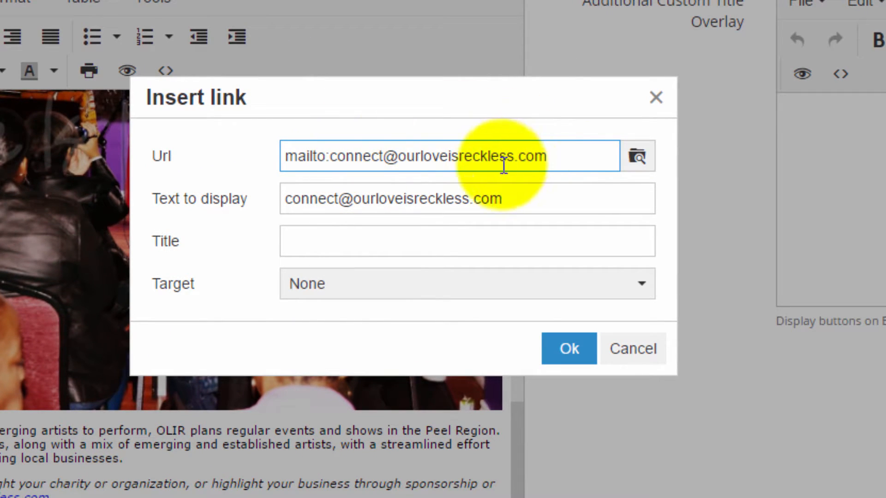
{"action": "left_click", "coordinate": [362, 290]}
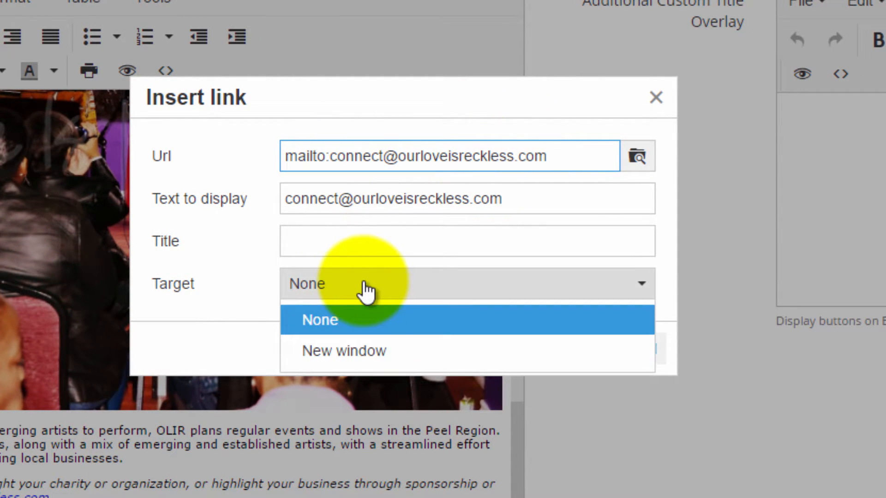
{"action": "left_click", "coordinate": [374, 355]}
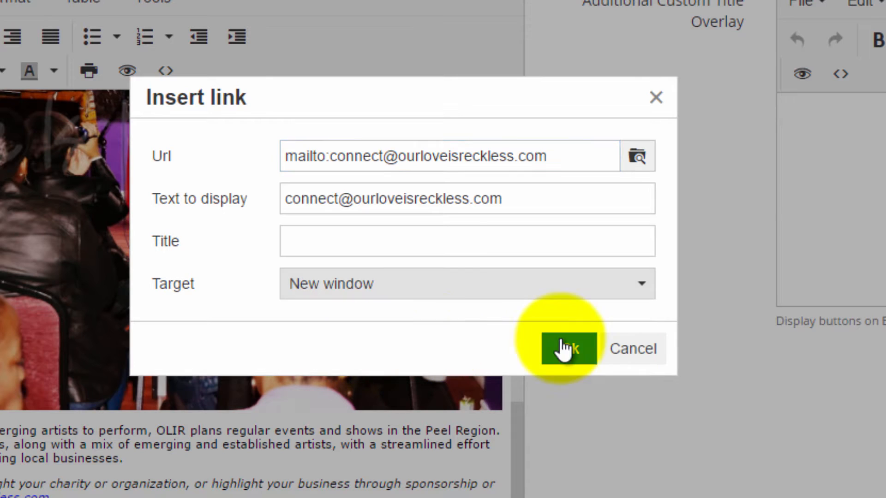
{"action": "left_click", "coordinate": [564, 352]}
{"action": "left_click", "coordinate": [86, 497]}
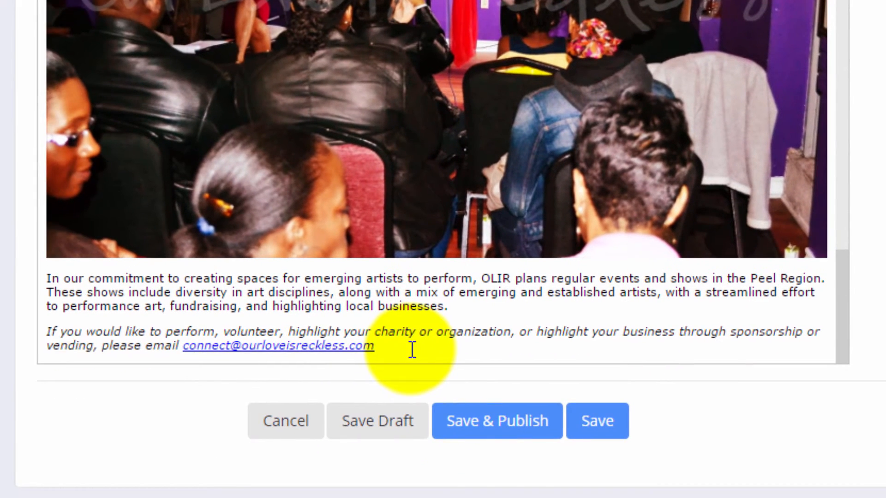
{"action": "key", "text": "Return"}
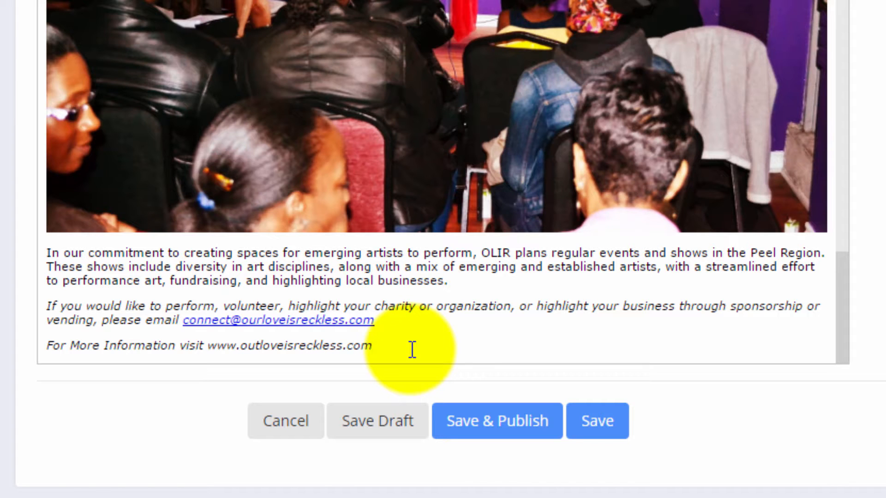
{"action": "right_click", "coordinate": [289, 346]}
{"action": "left_click", "coordinate": [267, 349]}
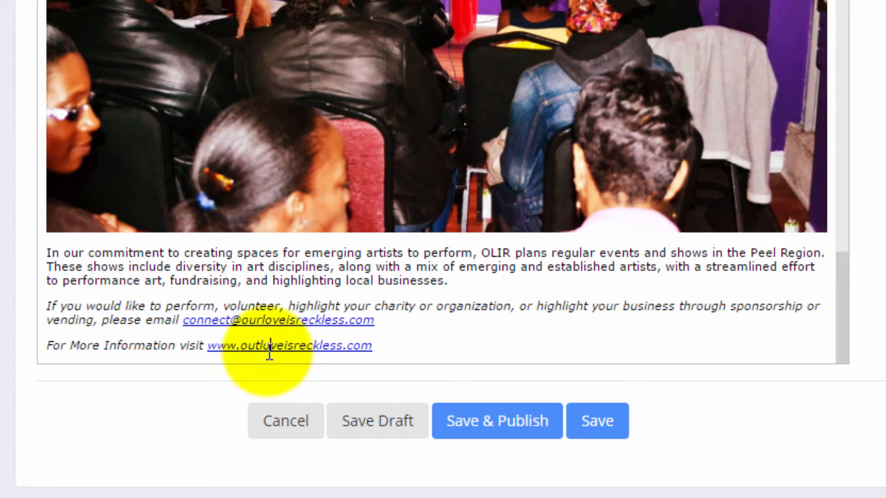
{"action": "right_click", "coordinate": [268, 347]}
{"action": "left_click", "coordinate": [342, 384]}
{"action": "left_click", "coordinate": [637, 138]}
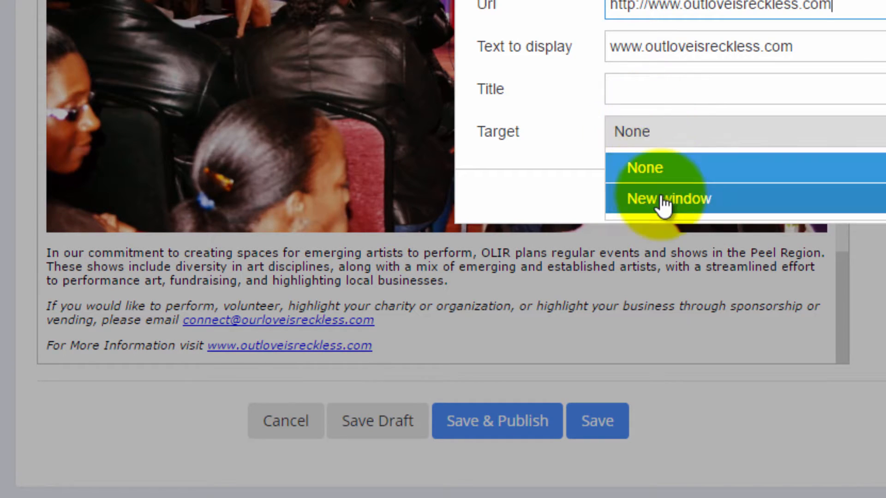
{"action": "left_click", "coordinate": [660, 199]}
{"action": "left_click", "coordinate": [879, 196]}
{"action": "left_click", "coordinate": [489, 341]}
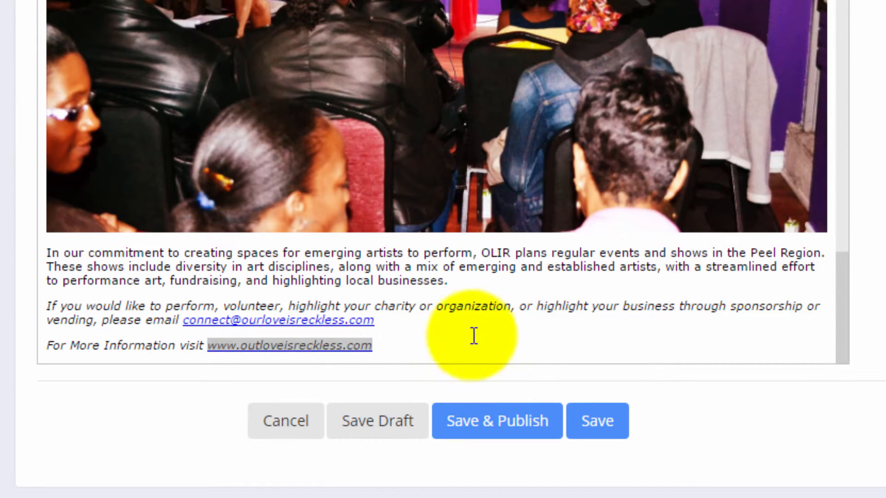
Review the post body from the Founder section through the Events section and save the post
{"action": "scroll", "coordinate": [500, 301], "scroll_direction": "up", "scroll_amount": 10}
{"action": "scroll", "coordinate": [500, 301], "scroll_direction": "up", "scroll_amount": 5}
{"action": "scroll", "coordinate": [493, 281], "scroll_direction": "down", "scroll_amount": 4}
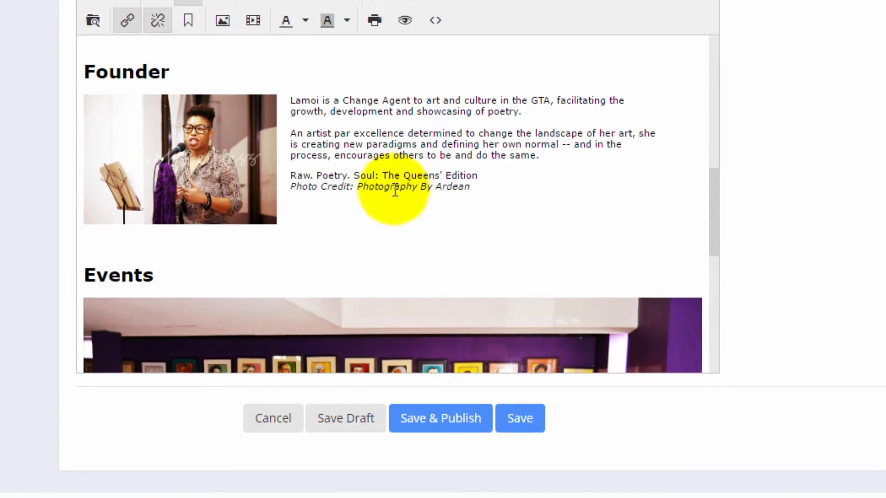
{"action": "scroll", "coordinate": [362, 146], "scroll_direction": "down", "scroll_amount": 2}
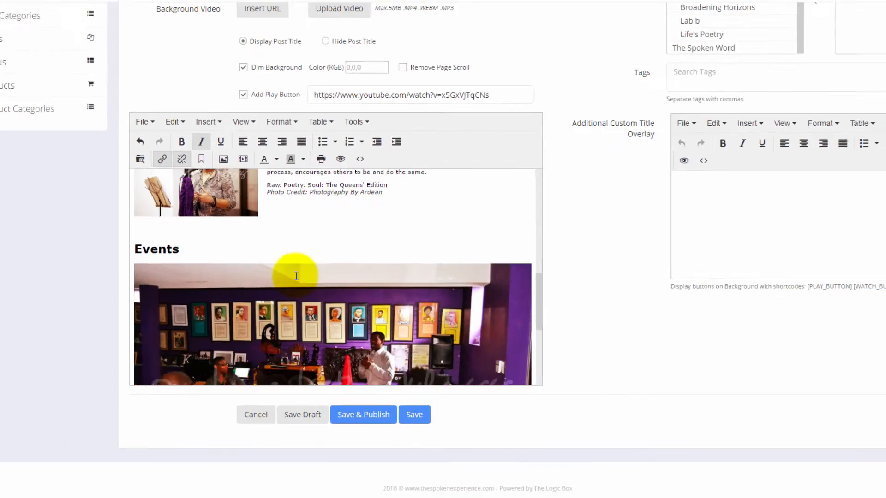
{"action": "scroll", "coordinate": [365, 149], "scroll_direction": "up", "scroll_amount": 3}
{"action": "scroll", "coordinate": [286, 296], "scroll_direction": "down", "scroll_amount": 5}
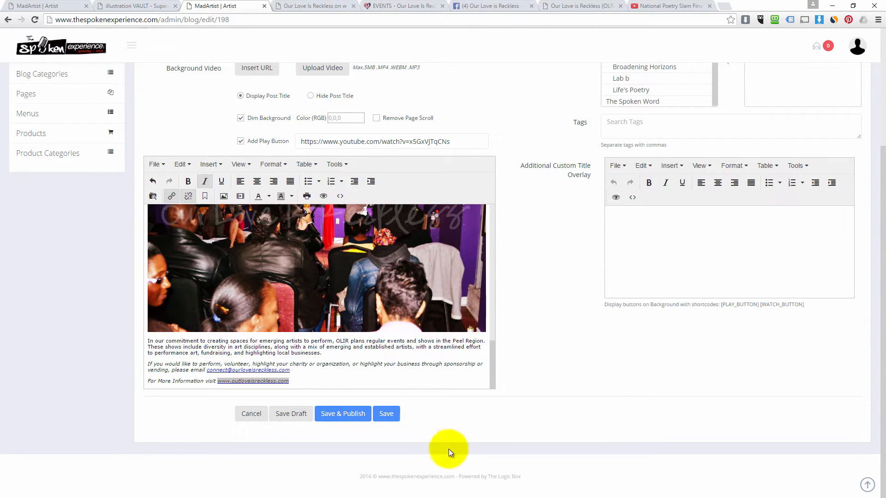
{"action": "left_click", "coordinate": [384, 416]}
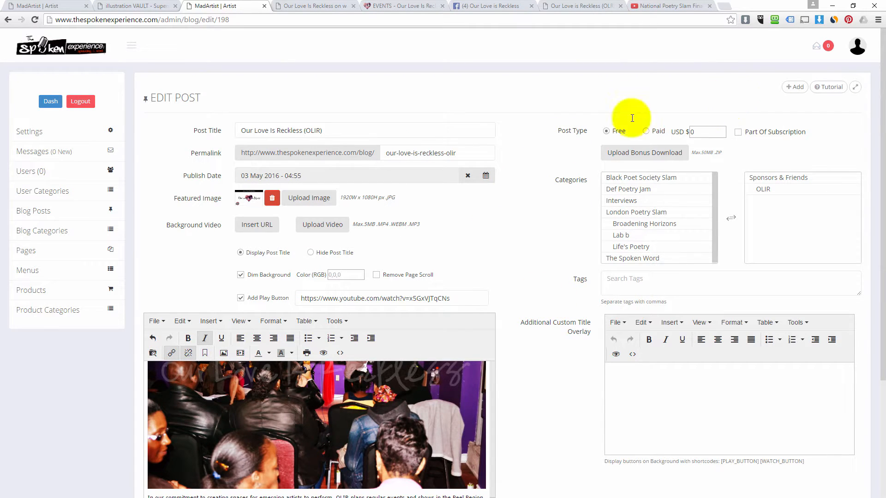
Remove the OLIR category from the post, keeping only Sponsors & Friends assigned
{"action": "left_click", "coordinate": [774, 178]}
{"action": "left_click", "coordinate": [768, 189]}
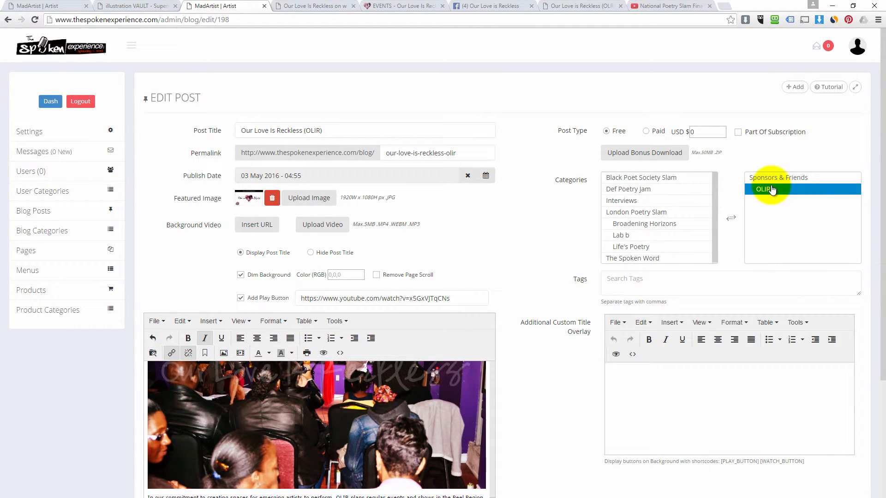
{"action": "double_click", "coordinate": [769, 189]}
{"action": "left_click", "coordinate": [769, 181]}
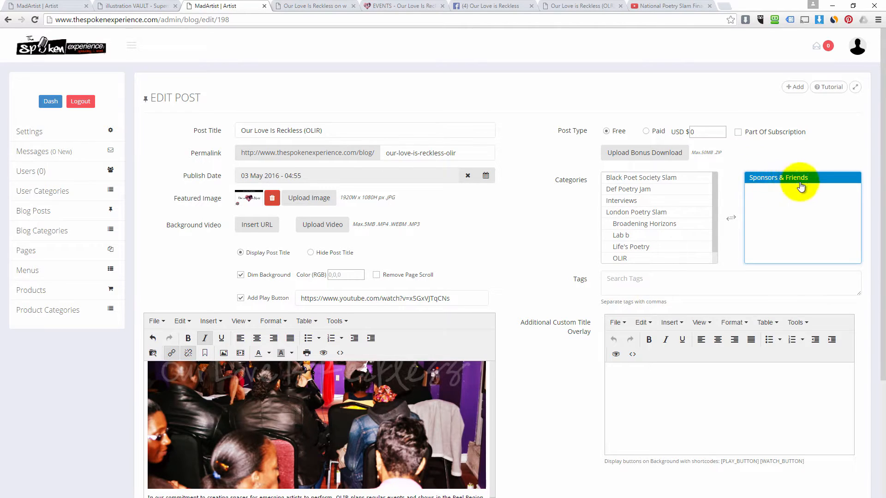
Go to the post's Tags field, and open Google Trends in a new browser tab to research tags
{"action": "scroll", "coordinate": [518, 172], "scroll_direction": "down", "scroll_amount": 2}
{"action": "left_click", "coordinate": [634, 192]}
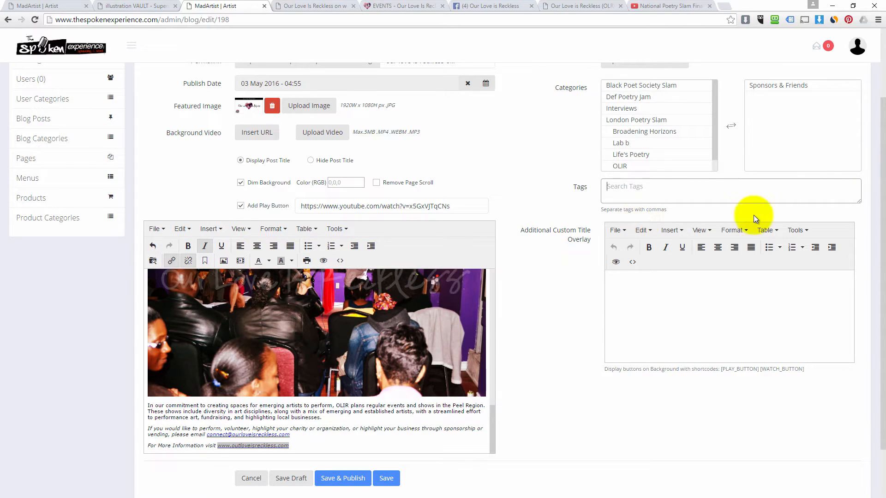
{"action": "left_click", "coordinate": [723, 7]}
{"action": "type", "text": "googletrends"}
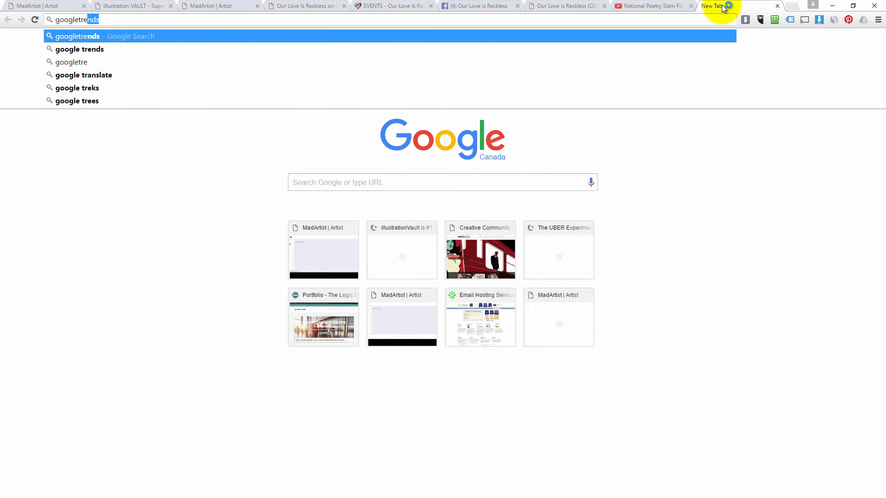
{"action": "key", "text": "Return"}
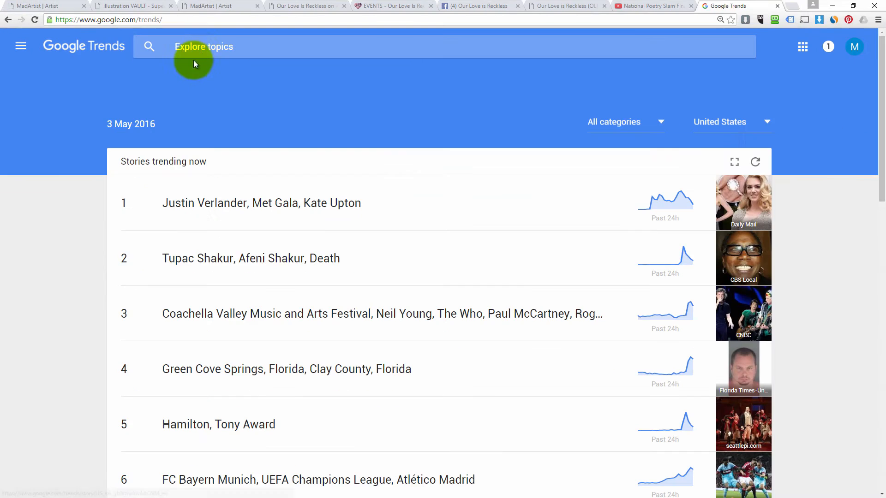
Explore the topic "the spoken word" in Google Trends
{"action": "left_click", "coordinate": [203, 45]}
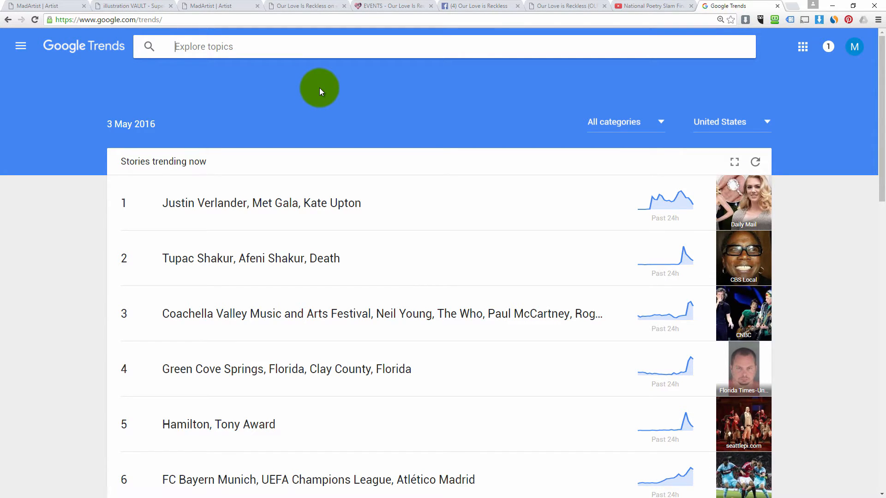
{"action": "type", "text": "thes ave"}
{"action": "key", "text": "BackSpace"}
{"action": "key", "text": "BackSpace"}
{"action": "key", "text": "BackSpace"}
{"action": "key", "text": "BackSpace"}
{"action": "key", "text": "BackSpace"}
{"action": "type", "text": "spoken word"}
{"action": "left_click", "coordinate": [319, 88]}
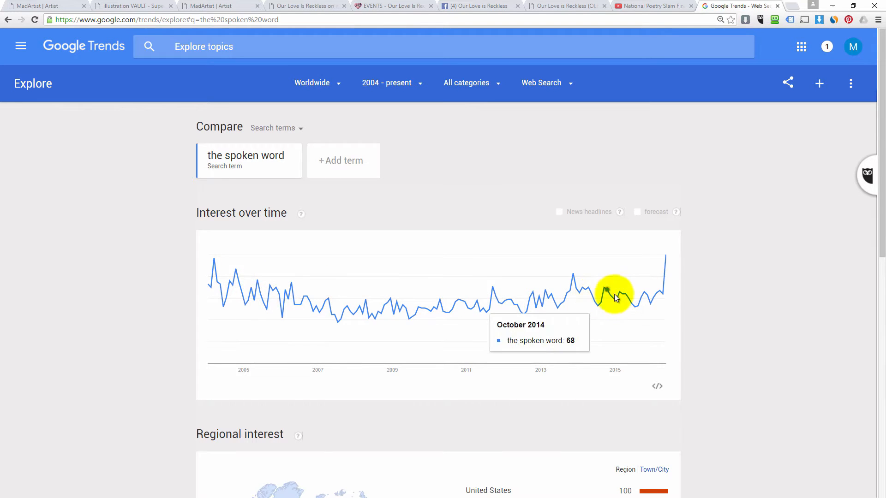
Check the region options, switch the trend source to YouTube Search and inspect the interest over time graph
{"action": "left_click", "coordinate": [338, 85]}
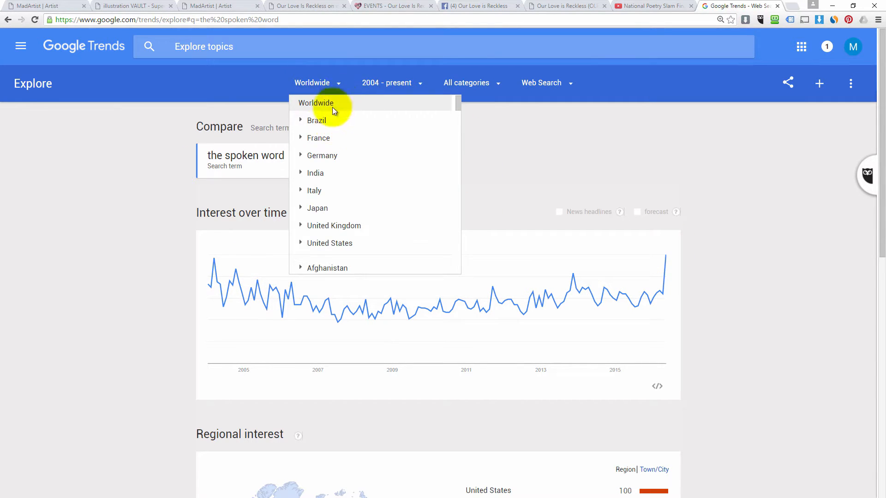
{"action": "left_click", "coordinate": [33, 170]}
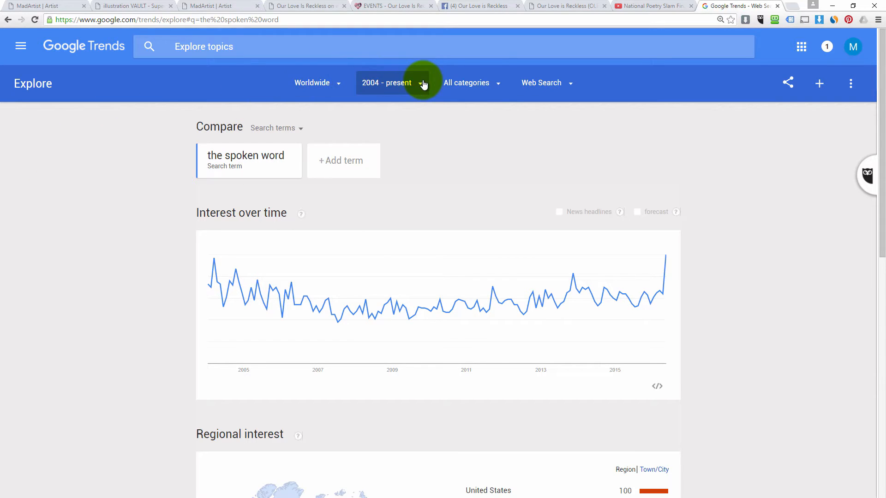
{"action": "left_click", "coordinate": [571, 83]}
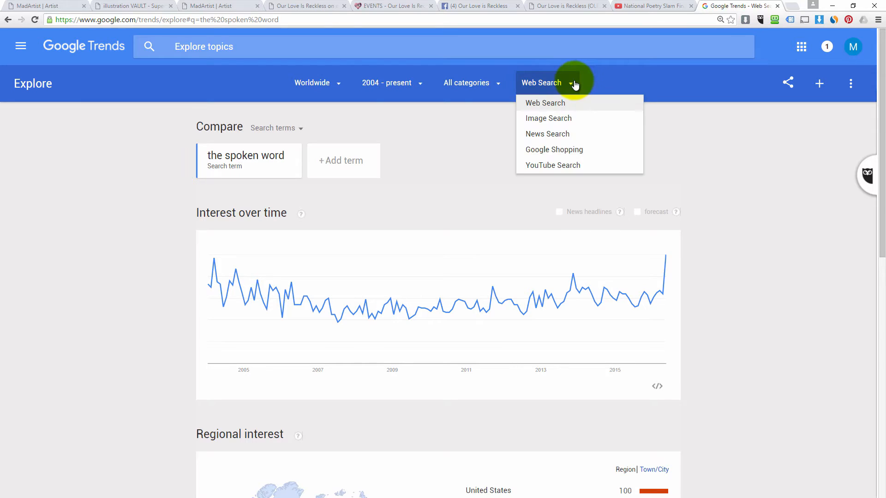
{"action": "left_click", "coordinate": [564, 165]}
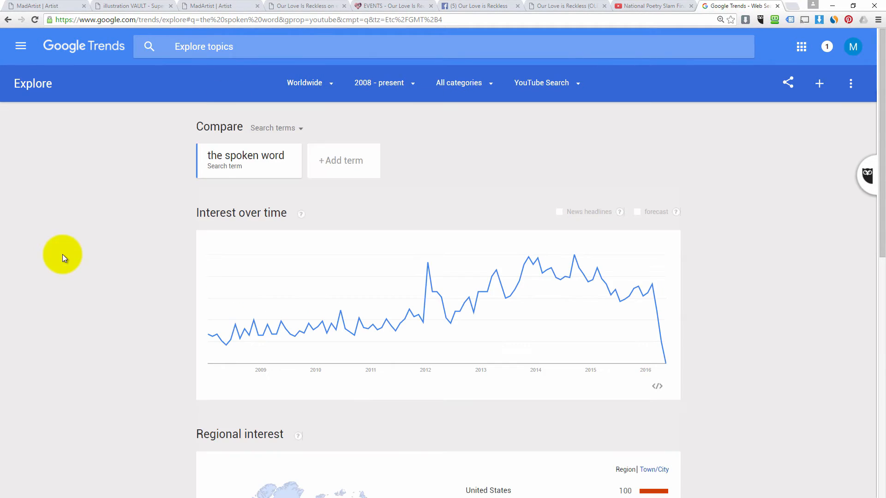
{"action": "mouse_move", "coordinate": [430, 265]}
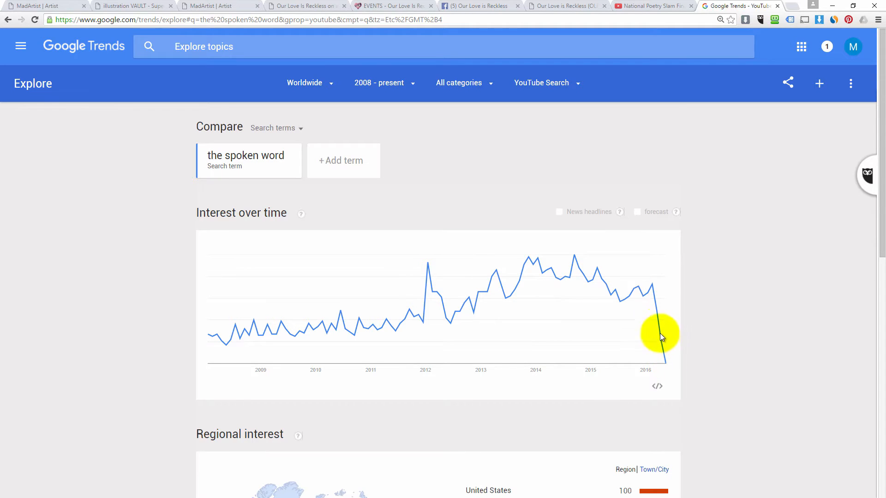
Examine the regional interest and related searches for the term, switching both related topics and queries to Rising
{"action": "scroll", "coordinate": [356, 248], "scroll_direction": "down", "scroll_amount": 4}
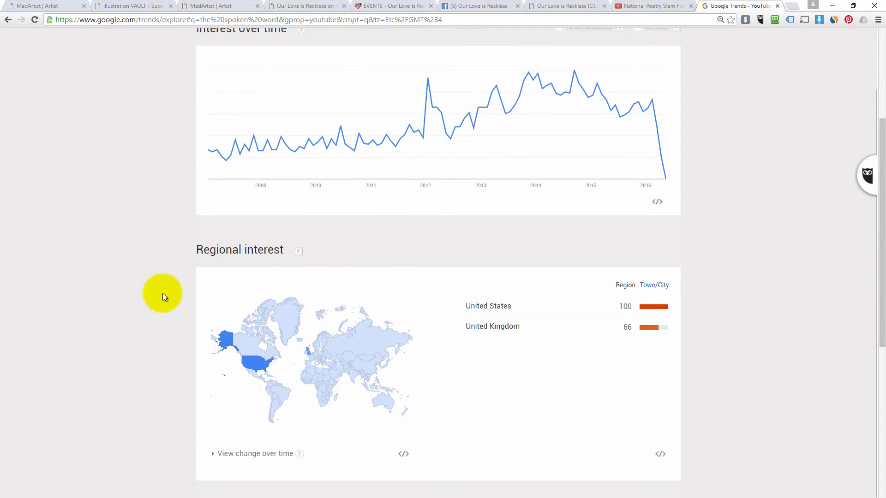
{"action": "scroll", "coordinate": [416, 344], "scroll_direction": "down", "scroll_amount": 5}
{"action": "scroll", "coordinate": [396, 331], "scroll_direction": "up", "scroll_amount": 3}
{"action": "scroll", "coordinate": [395, 323], "scroll_direction": "down", "scroll_amount": 4}
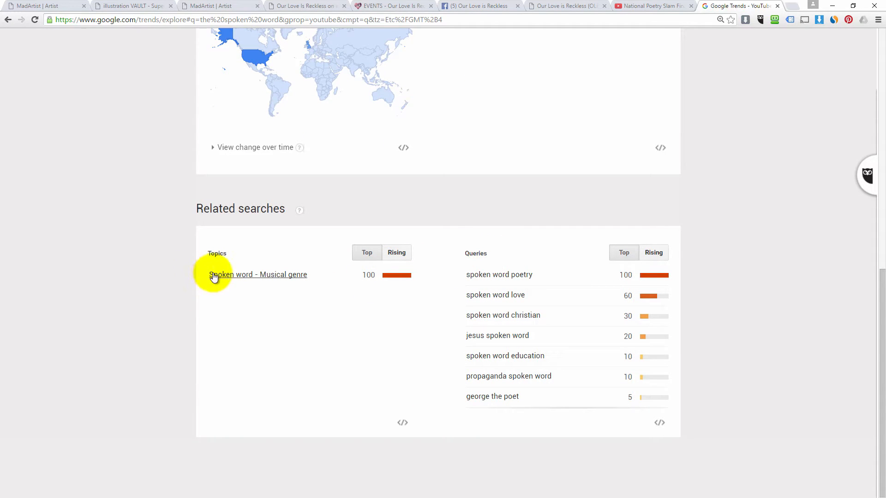
{"action": "left_click", "coordinate": [397, 251]}
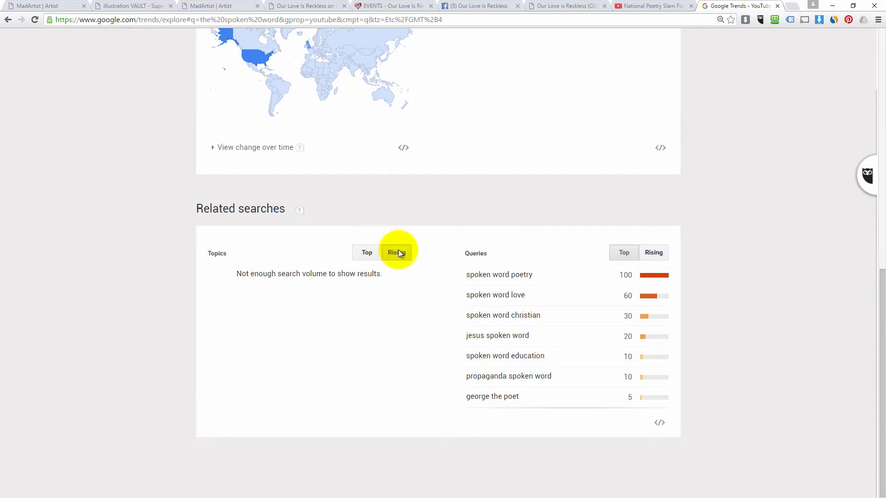
{"action": "left_click", "coordinate": [659, 253]}
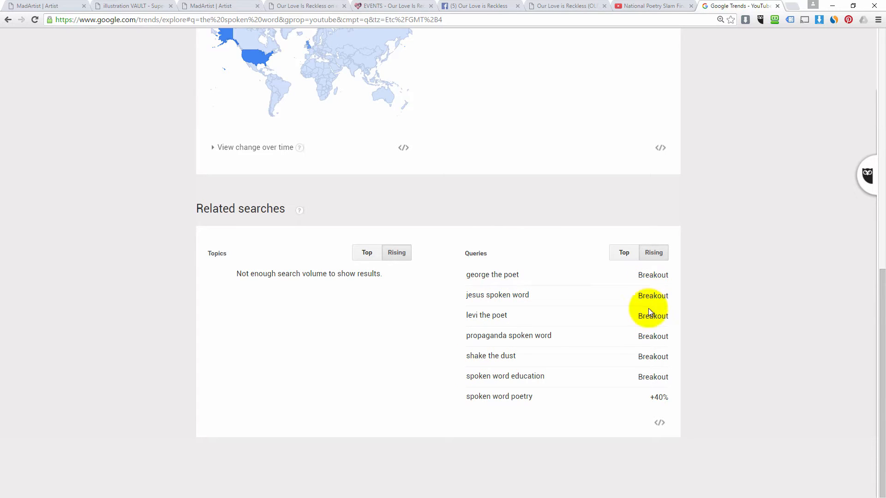
Copy the rising queries from "george the poet" through "spoken word poetry" in Google Trends and paste them into the post's Tags field
{"action": "left_click_drag", "start_coordinate": [550, 406], "coordinate": [463, 399]}
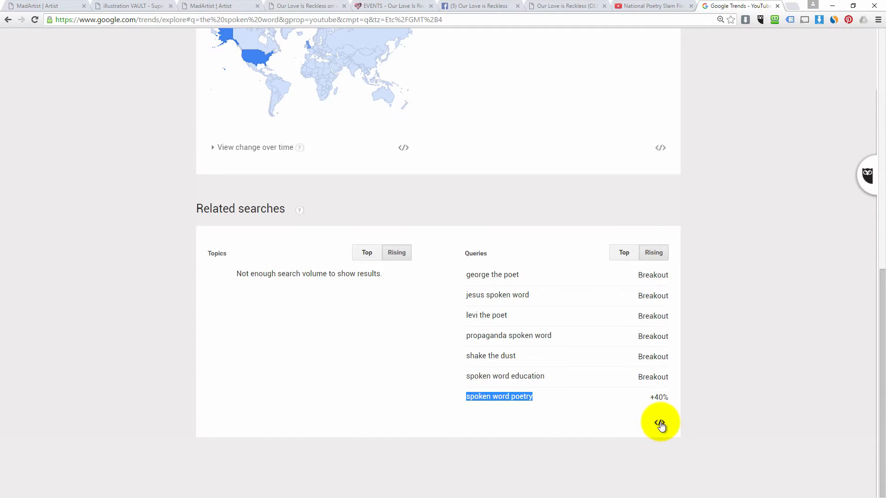
{"action": "scroll", "coordinate": [490, 363], "scroll_direction": "down", "scroll_amount": 2}
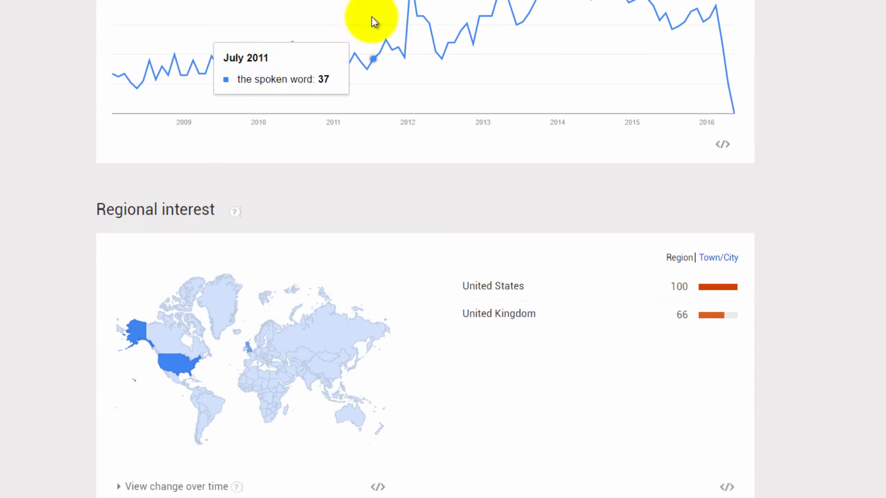
{"action": "scroll", "coordinate": [528, 471], "scroll_direction": "down", "scroll_amount": 10}
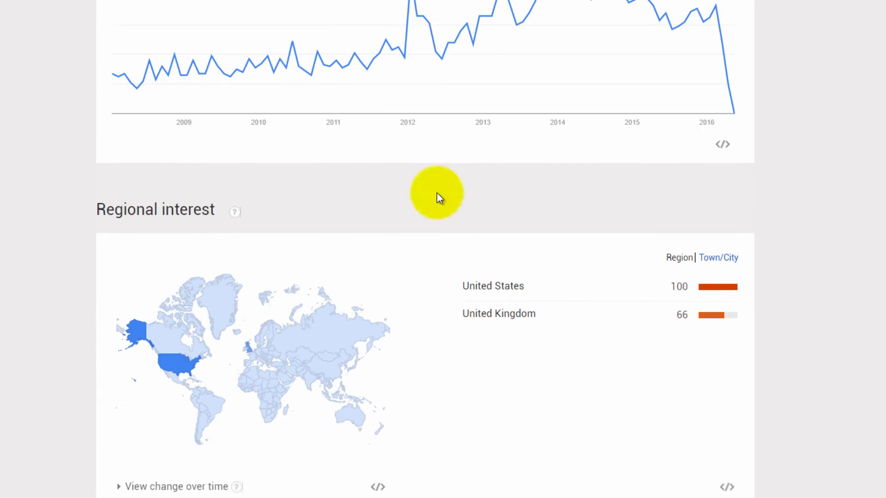
{"action": "scroll", "coordinate": [526, 460], "scroll_direction": "down", "scroll_amount": 6}
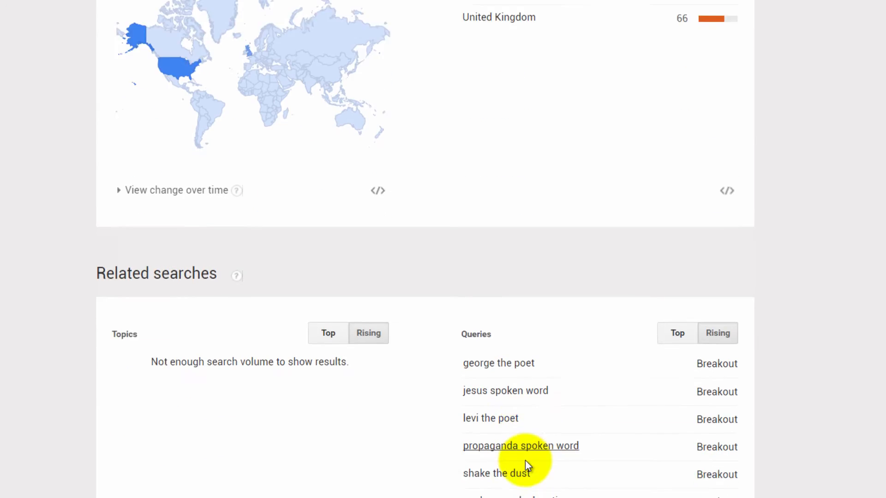
{"action": "scroll", "coordinate": [525, 461], "scroll_direction": "down", "scroll_amount": 2}
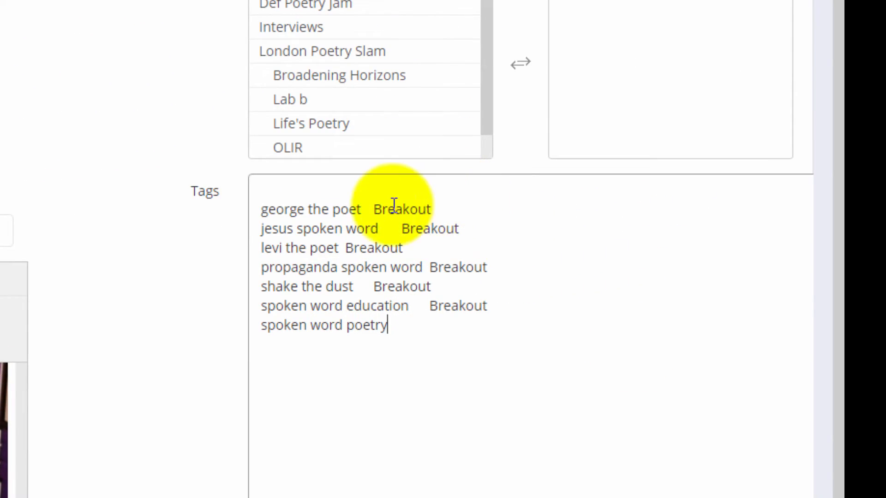
Replace the "Breakout" labels and line breaks after the first pasted tags with commas, joining them through "propaganda spoken word"
{"action": "left_click_drag", "start_coordinate": [361, 209], "coordinate": [492, 214]}
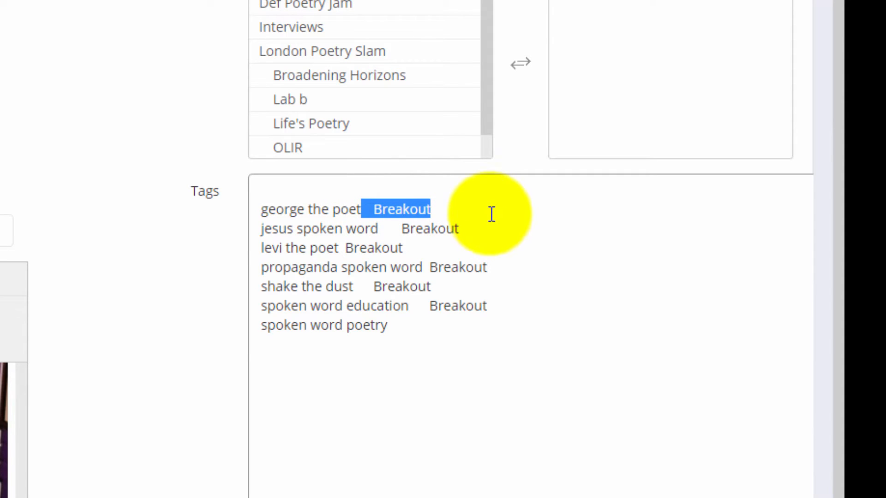
{"action": "type", "text": ","}
{"action": "key", "text": "Delete"}
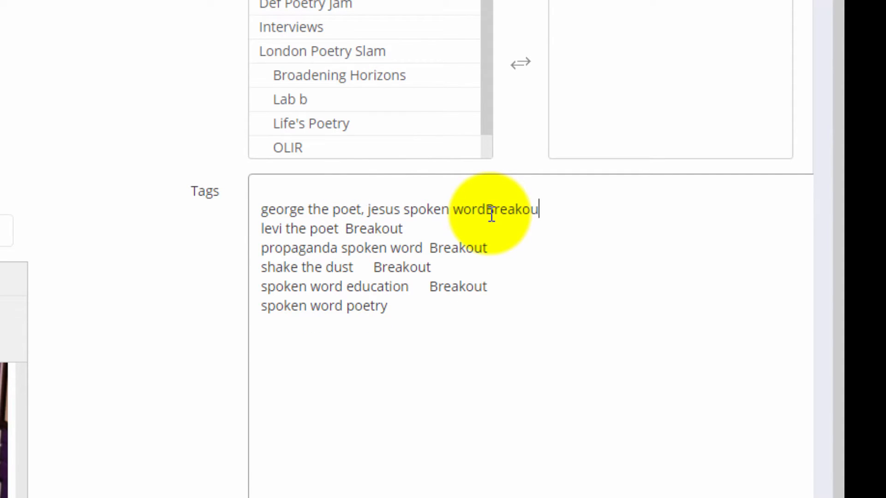
{"action": "type", "text": ","}
{"action": "key", "text": "Delete"}
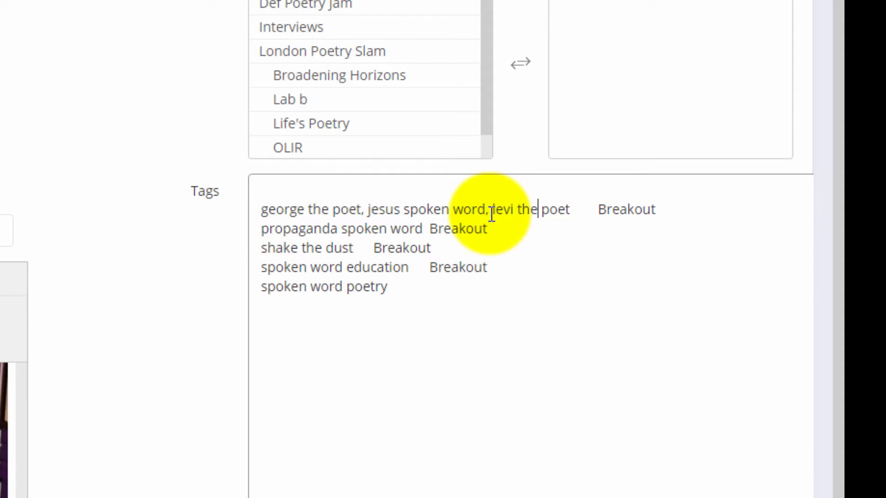
{"action": "key", "text": "shift+End"}
{"action": "key", "text": "Delete"}
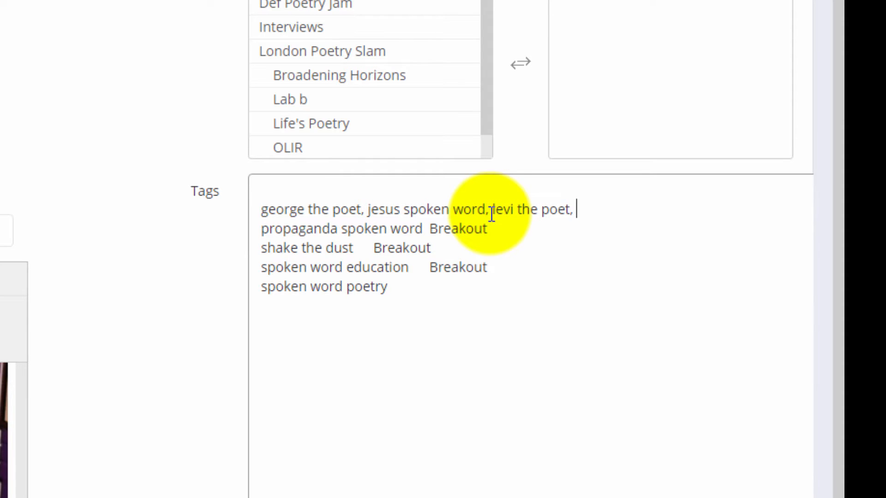
{"action": "key", "text": "Delete"}
{"action": "key", "text": "BackSpace"}
{"action": "key", "text": "BackSpace"}
{"action": "type", "text": ", Breakout"}
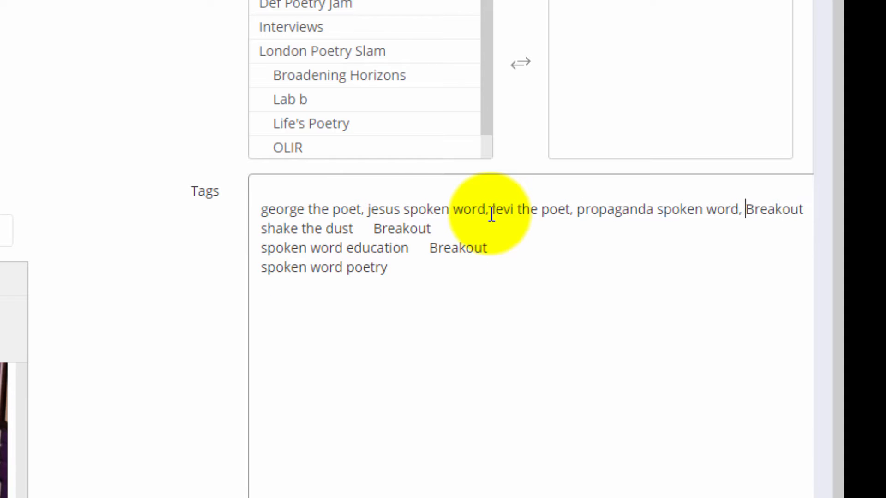
Remove the remaining "Breakout" labels and comma-separate "shake the dust", "spoken word education" and "spoken word poetry" in the Tags field
{"action": "key", "text": "shift+Right"}
{"action": "key", "text": "shift+Right"}
{"action": "key", "text": "shift+Right"}
{"action": "key", "text": "shift+Right"}
{"action": "key", "text": "shift+Right"}
{"action": "key", "text": "shift+Right"}
{"action": "key", "text": "shift+Right"}
{"action": "key", "text": "Delete"}
{"action": "type", "text": ","}
{"action": "key", "text": "Delete"}
{"action": "key", "text": "Delete"}
{"action": "key", "text": "Delete"}
{"action": "key", "text": "Delete"}
{"action": "key", "text": "Delete"}
{"action": "key", "text": "Delete"}
{"action": "key", "text": "Delete"}
{"action": "key", "text": "Delete"}
{"action": "key", "text": "Delete"}
{"action": "key", "text": "Delete"}
{"action": "key", "text": "End"}
{"action": "key", "text": "BackSpace"}
{"action": "key", "text": "BackSpace"}
{"action": "key", "text": "BackSpace"}
{"action": "key", "text": "BackSpace"}
{"action": "key", "text": "BackSpace"}
{"action": "key", "text": "BackSpace"}
{"action": "key", "text": "BackSpace"}
{"action": "key", "text": "BackSpace"}
{"action": "key", "text": "BackSpace"}
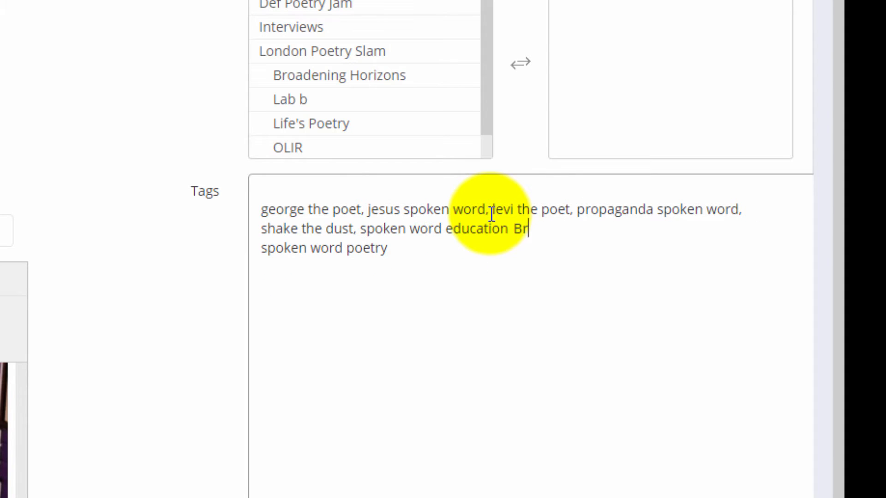
{"action": "type", "text": ","}
{"action": "key", "text": "Delete"}
Add the tags "the spoken experience, spoken experience, the spoke word," and save and publish the post
{"action": "key", "text": "End"}
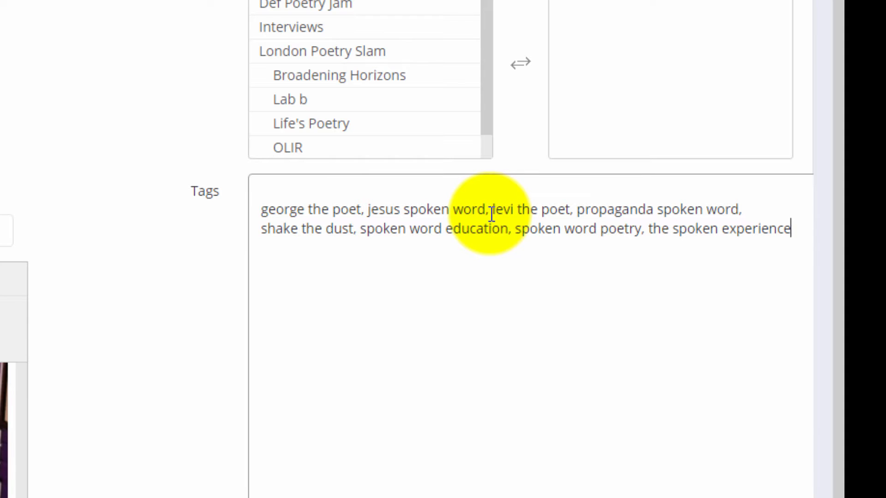
{"action": "type", "text": "spoken exer"}
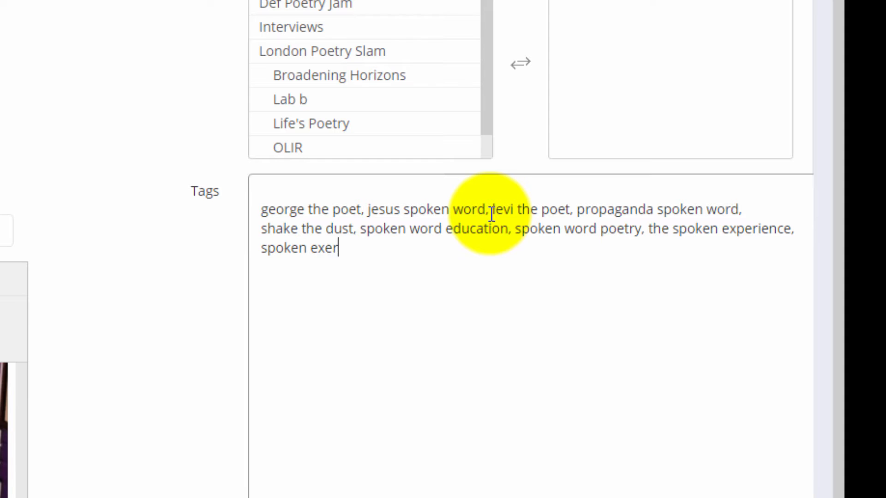
{"action": "key", "text": "BackSpace"}
{"action": "key", "text": "BackSpace"}
{"action": "type", "text": "perience, the spoken word,"}
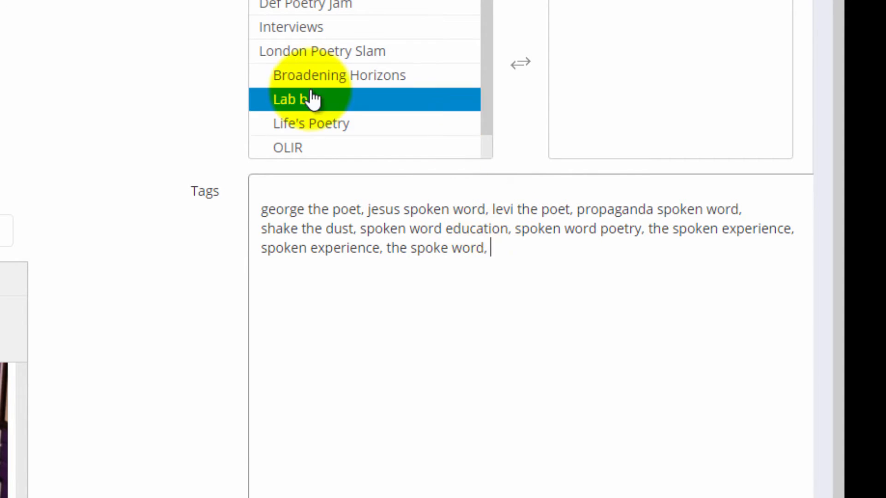
{"action": "scroll", "coordinate": [485, 383], "scroll_direction": "down", "scroll_amount": 5}
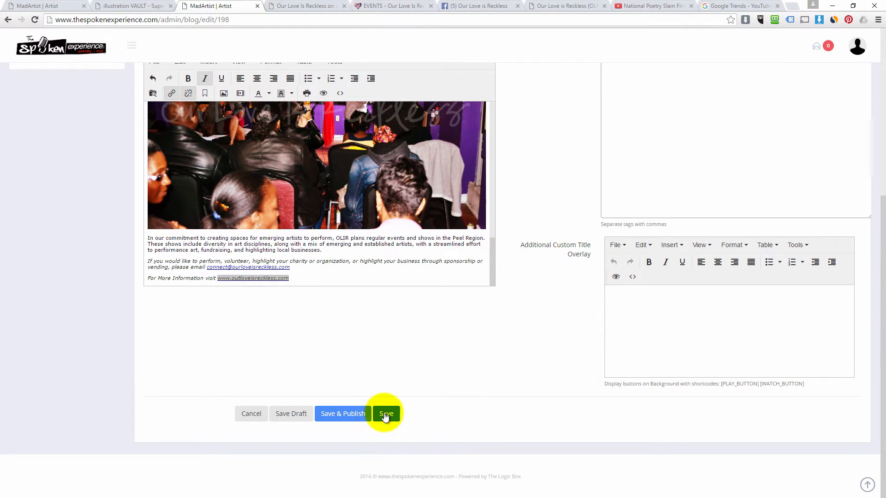
{"action": "left_click", "coordinate": [350, 415]}
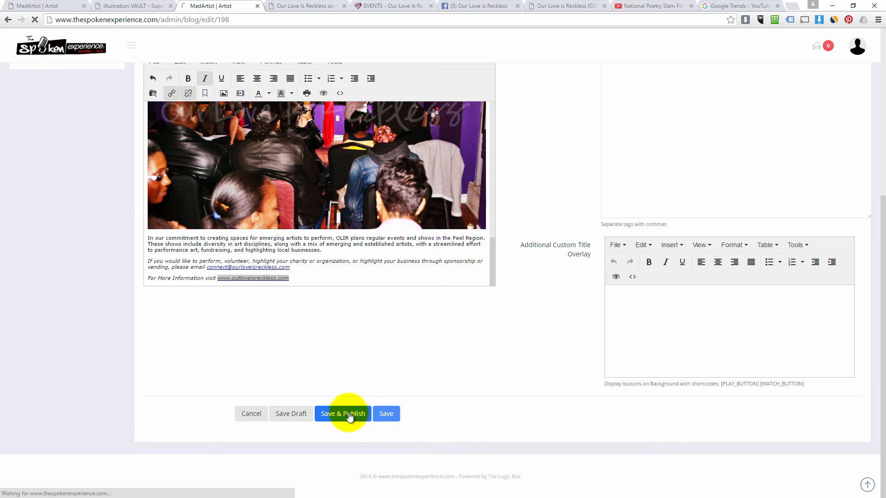
Return to the post's edit page, reload it and review the post content
{"action": "left_click", "coordinate": [9, 20]}
{"action": "scroll", "coordinate": [106, 357], "scroll_direction": "down", "scroll_amount": 3}
{"action": "right_click", "coordinate": [103, 358]}
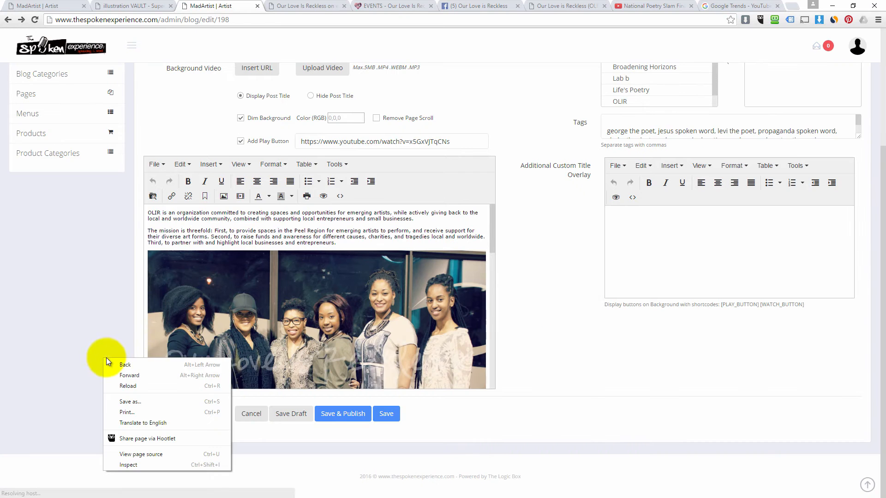
{"action": "left_click", "coordinate": [128, 386]}
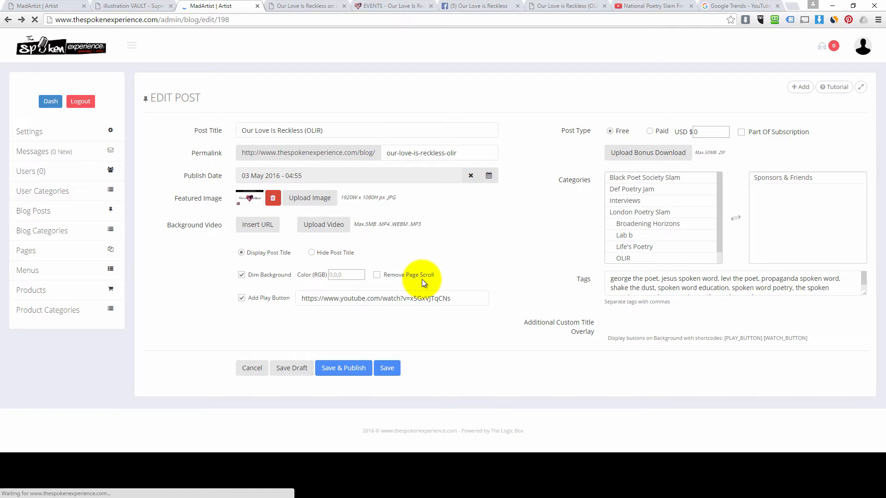
{"action": "scroll", "coordinate": [396, 311], "scroll_direction": "down", "scroll_amount": 3}
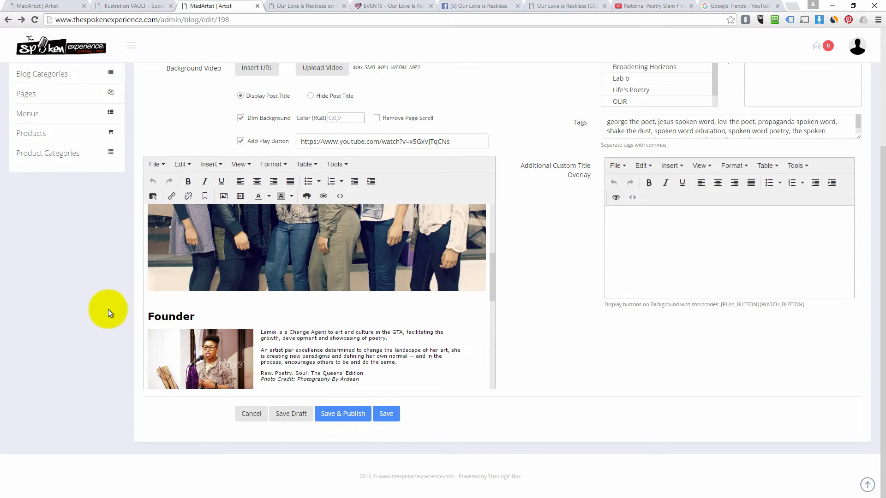
Go to the blog posts list and reopen "Our Love Is Reckless (OLIR)" for editing
{"action": "left_click", "coordinate": [40, 74]}
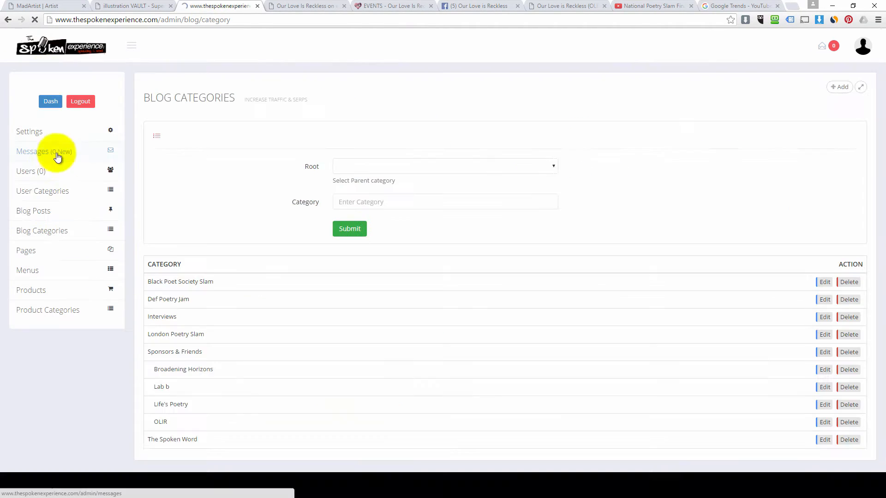
{"action": "left_click", "coordinate": [36, 212]}
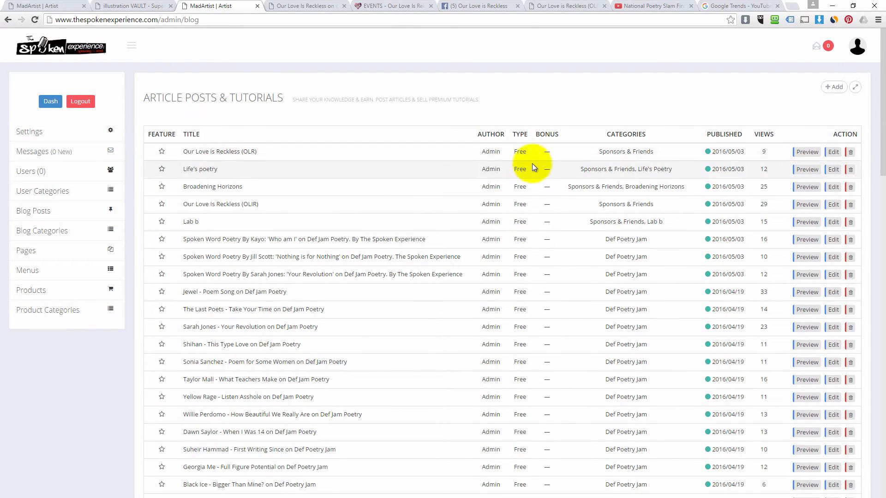
{"action": "left_click", "coordinate": [832, 206]}
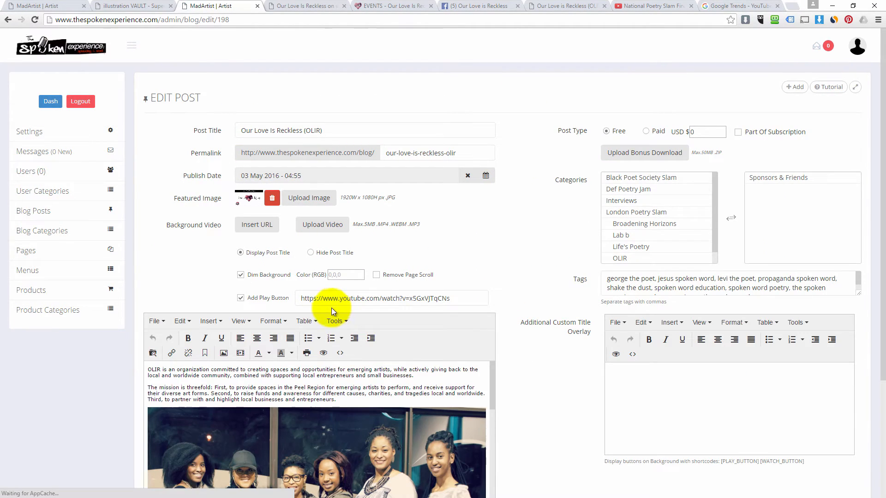
{"action": "scroll", "coordinate": [462, 346], "scroll_direction": "down", "scroll_amount": 3}
{"action": "scroll", "coordinate": [283, 336], "scroll_direction": "down", "scroll_amount": 5}
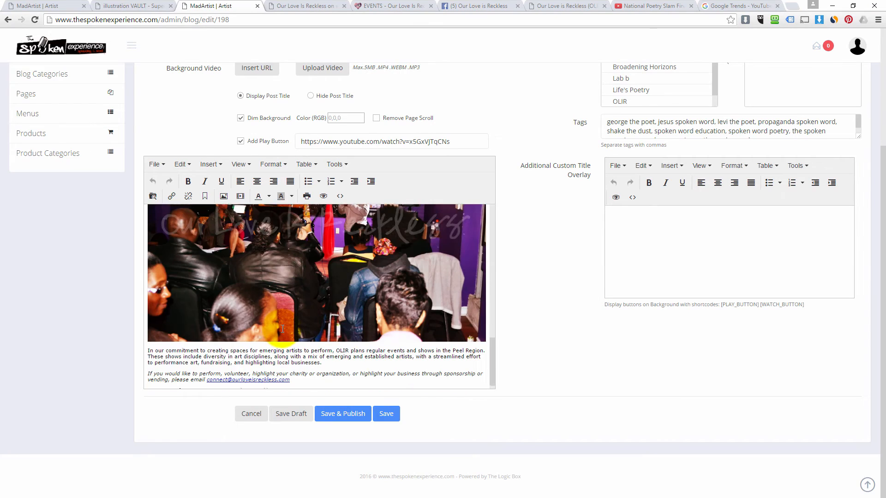
{"action": "left_click", "coordinate": [240, 381]}
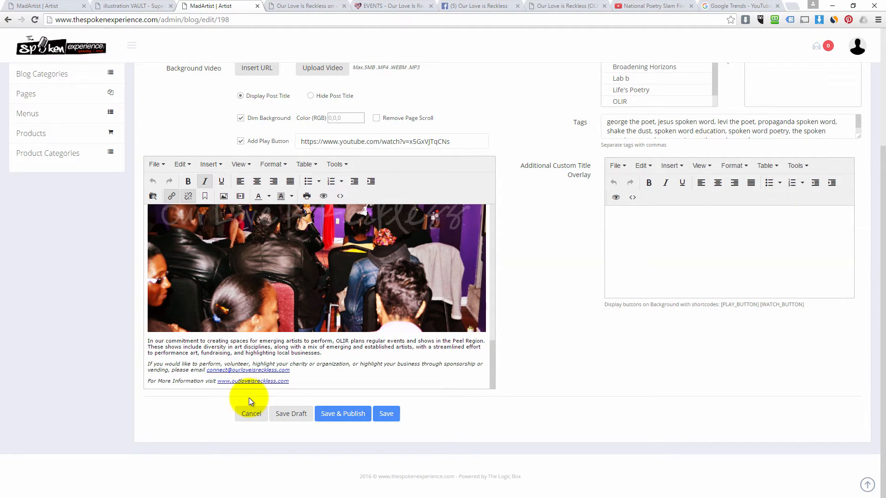
{"action": "right_click", "coordinate": [233, 382]}
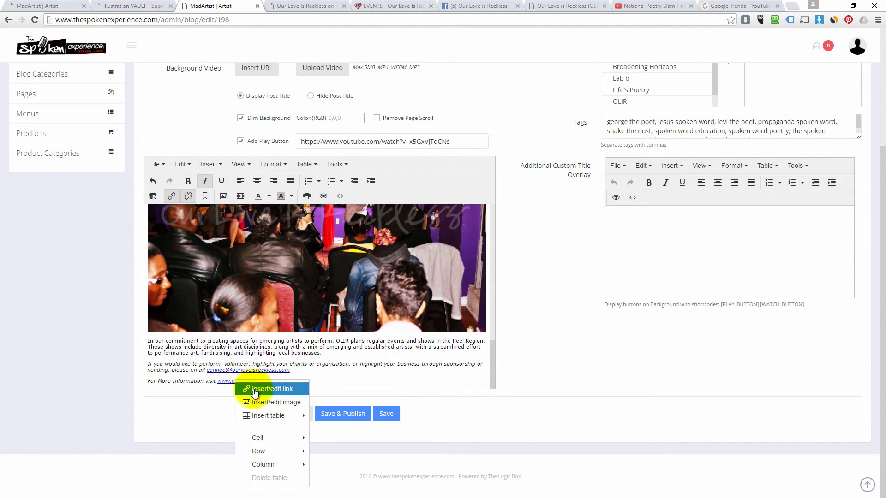
{"action": "left_click", "coordinate": [259, 388]}
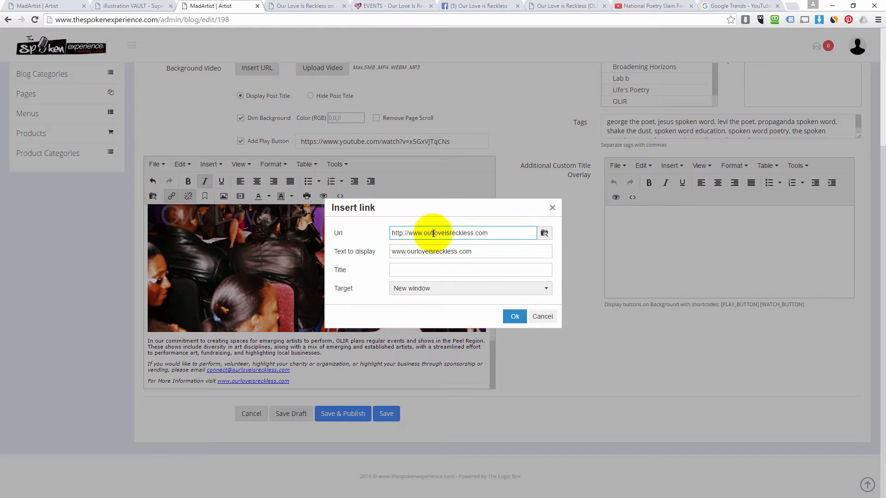
{"action": "left_click", "coordinate": [433, 234]}
{"action": "type", "text": "r"}
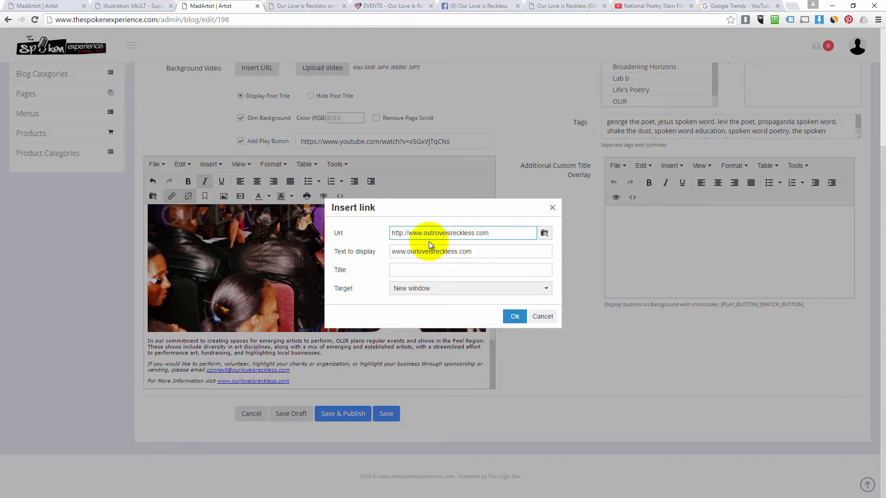
{"action": "key", "text": "BackSpace"}
{"action": "key", "text": "BackSpace"}
{"action": "type", "text": "rl"}
{"action": "left_click", "coordinate": [513, 319]}
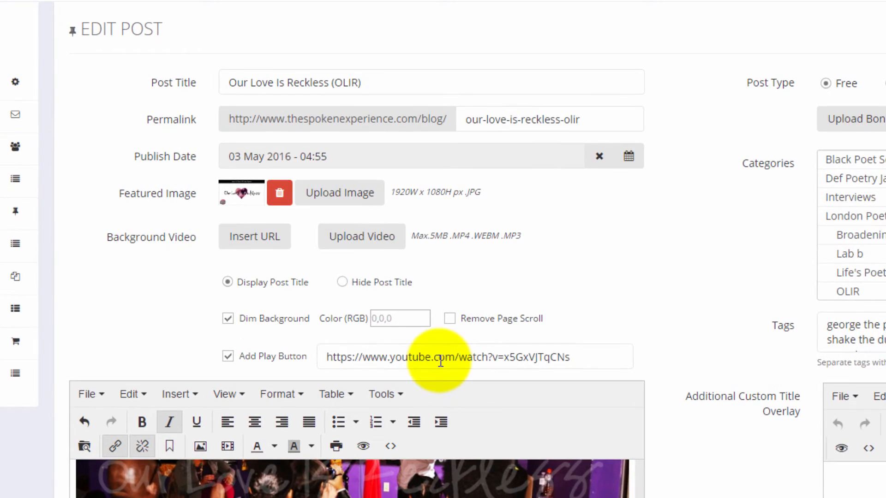
Clear the YouTube URLs from the post's play button and background video, toggling the background video's mute option
{"action": "triple_click", "coordinate": [369, 141]}
{"action": "key", "text": "BackSpace"}
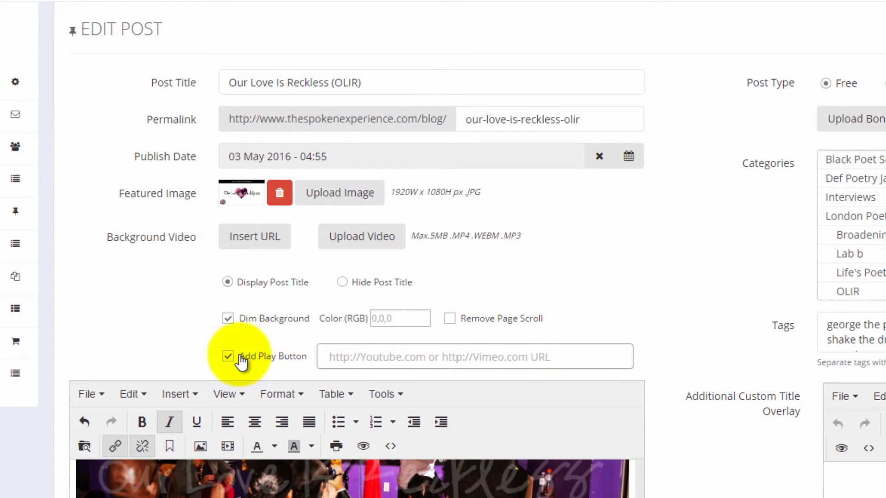
{"action": "left_click", "coordinate": [253, 239]}
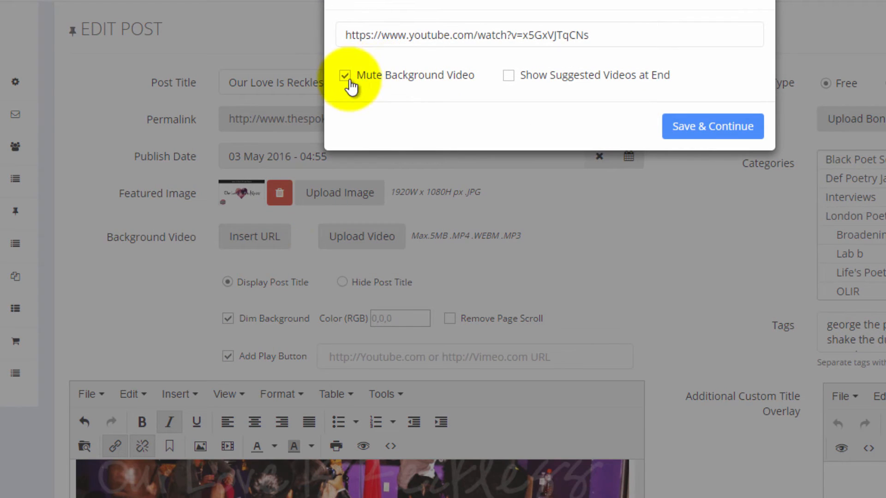
{"action": "left_click", "coordinate": [398, 35]}
{"action": "key", "text": "ctrl+a"}
{"action": "key", "text": "BackSpace"}
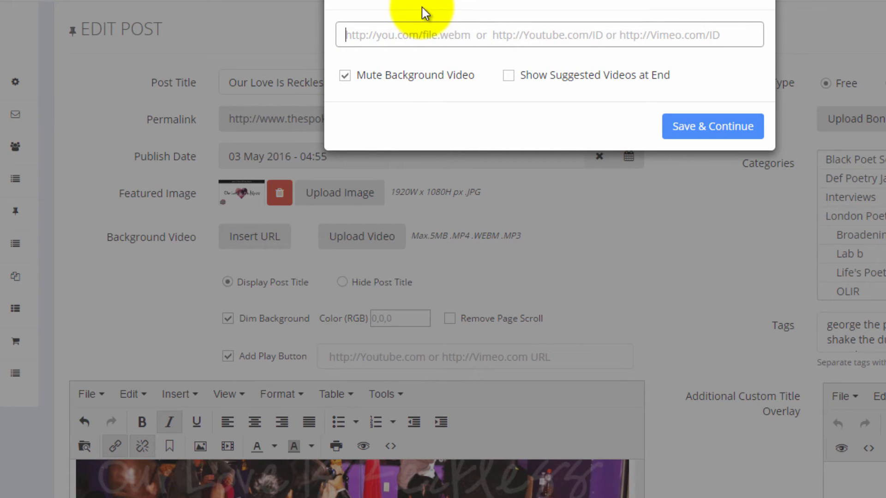
{"action": "left_click", "coordinate": [375, 76]}
{"action": "left_click", "coordinate": [683, 127]}
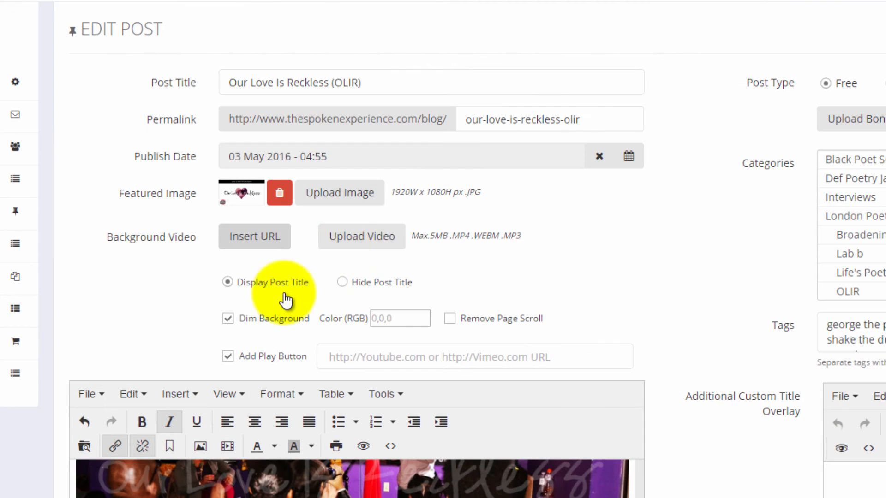
Turn off the Add Play Button option and save the post
{"action": "left_click", "coordinate": [227, 357]}
{"action": "scroll", "coordinate": [598, 306], "scroll_direction": "down", "scroll_amount": 5}
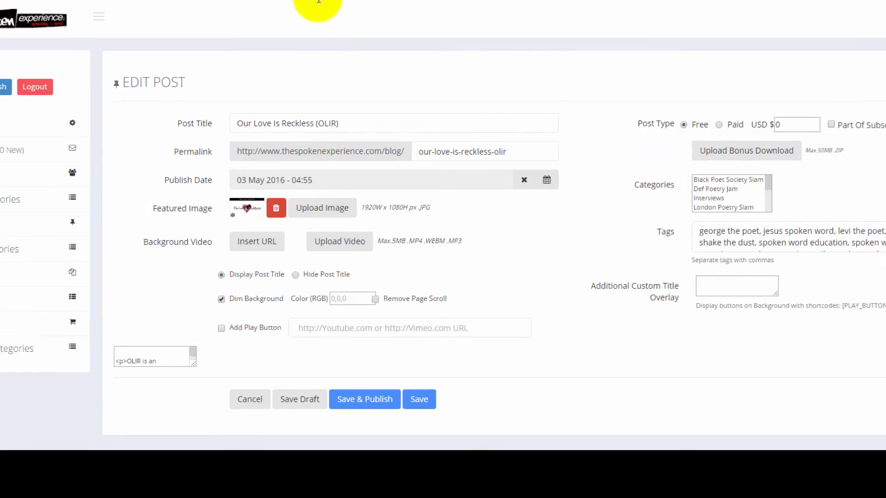
Switch to the existing live "Our Love Is Reckless" blog post and examine its address and header area
{"action": "left_click", "coordinate": [300, 6]}
{"action": "left_click", "coordinate": [178, 20]}
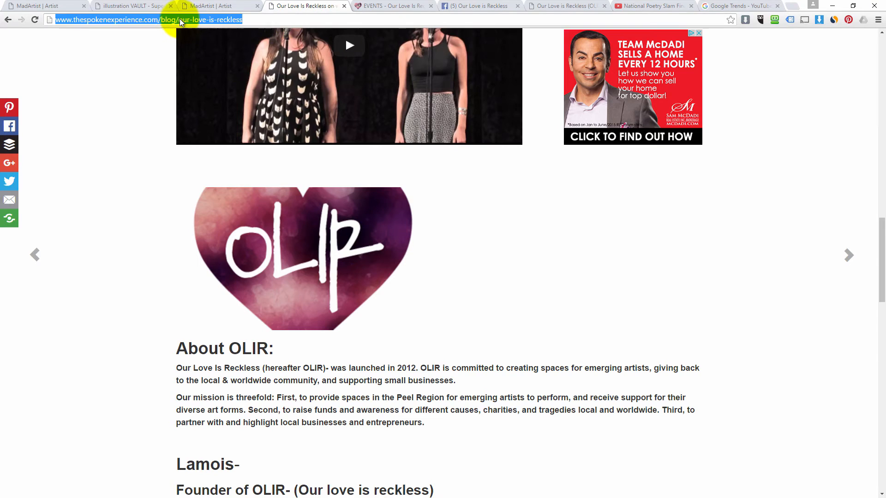
{"action": "scroll", "coordinate": [138, 108], "scroll_direction": "up", "scroll_amount": 5}
{"action": "scroll", "coordinate": [136, 115], "scroll_direction": "up", "scroll_amount": 10}
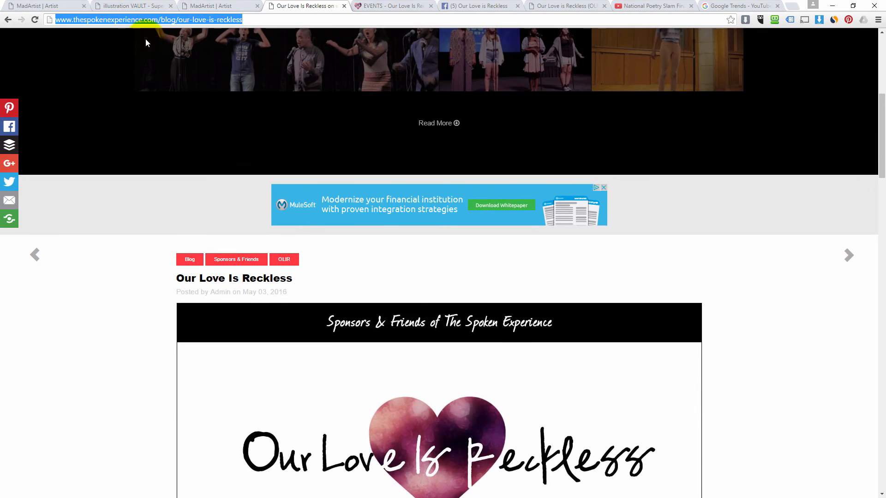
Open the "Our Love Is Reckless (OLIR)" post from the Sponsors & Friends category and review it down to the Founder section
{"action": "left_click", "coordinate": [219, 262]}
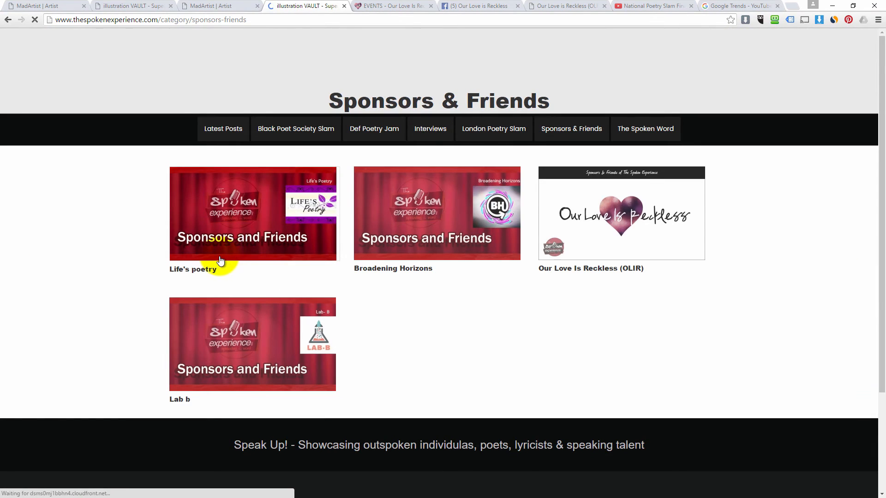
{"action": "left_click", "coordinate": [610, 209]}
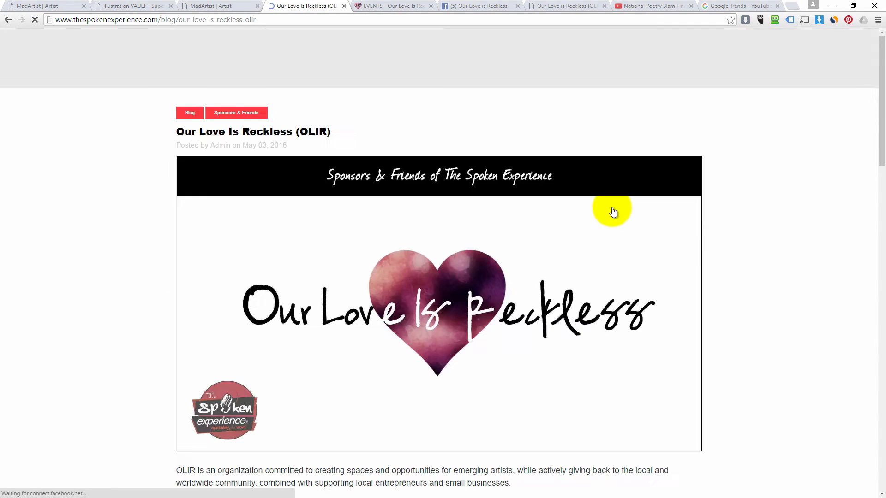
{"action": "scroll", "coordinate": [257, 280], "scroll_direction": "down", "scroll_amount": 10}
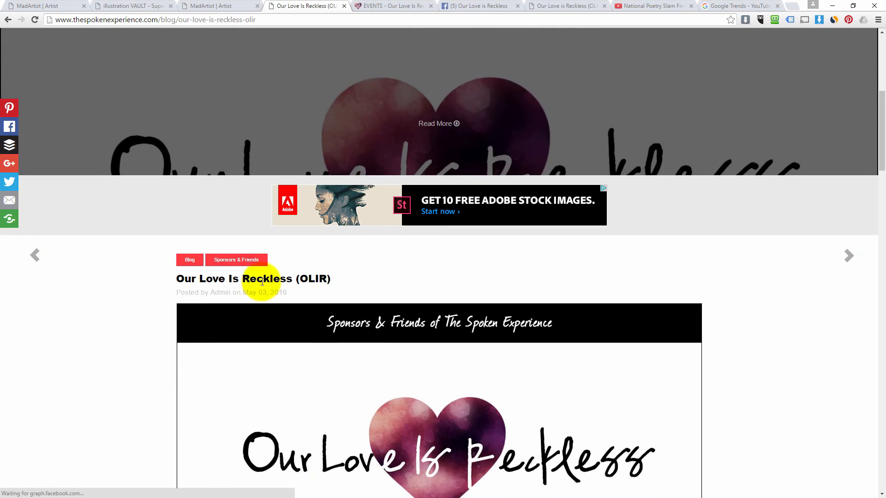
{"action": "scroll", "coordinate": [257, 276], "scroll_direction": "down", "scroll_amount": 5}
{"action": "scroll", "coordinate": [405, 251], "scroll_direction": "down", "scroll_amount": 9}
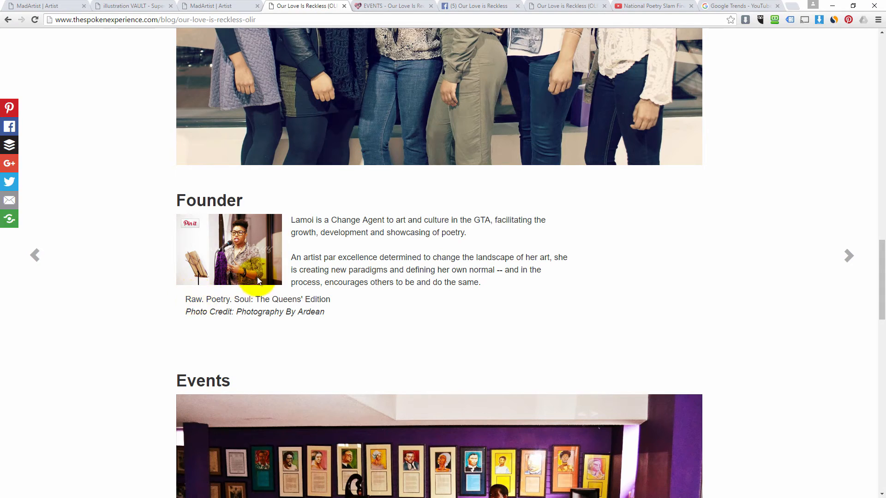
In the post editor, enlarge the photo in the Founder section proportionally by about a quarter
{"action": "left_click", "coordinate": [203, 6]}
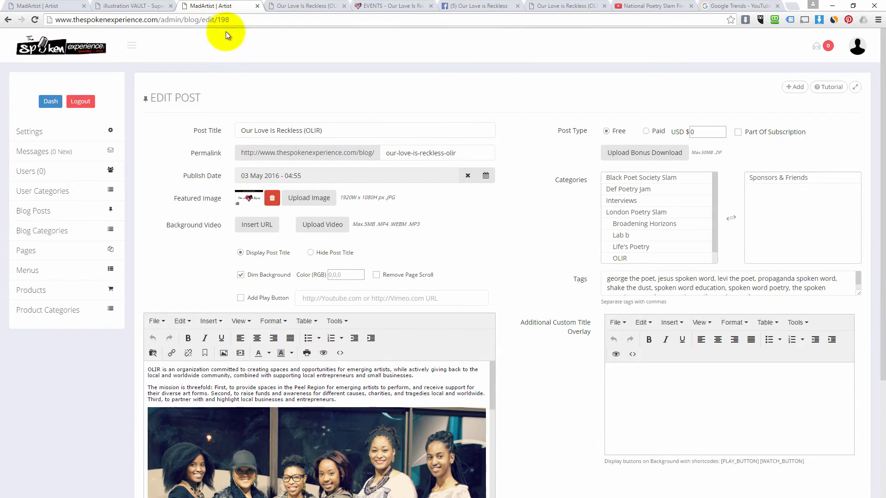
{"action": "scroll", "coordinate": [219, 273], "scroll_direction": "down", "scroll_amount": 10}
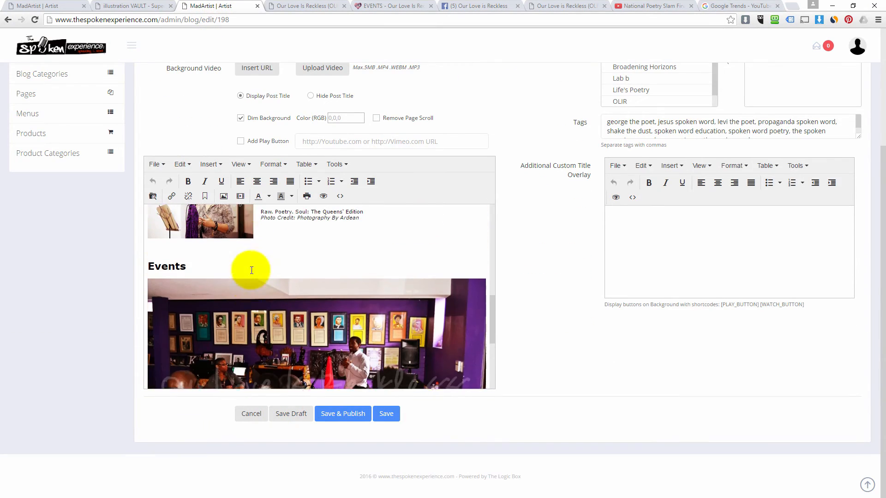
{"action": "scroll", "coordinate": [273, 238], "scroll_direction": "up", "scroll_amount": 3}
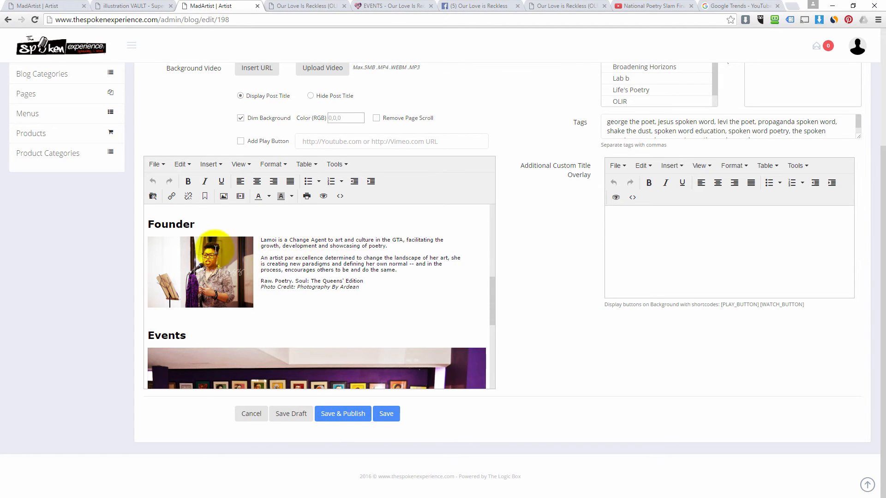
{"action": "left_click", "coordinate": [295, 5]}
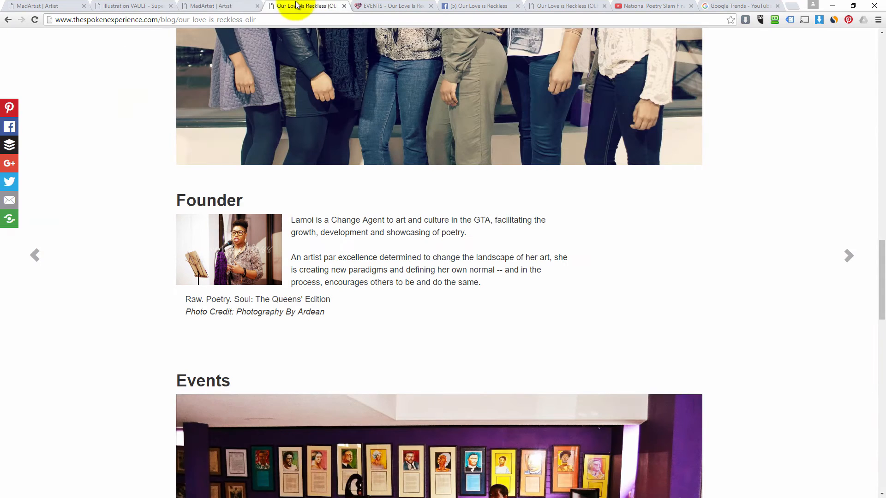
{"action": "left_click", "coordinate": [223, 5]}
{"action": "left_click", "coordinate": [252, 306]}
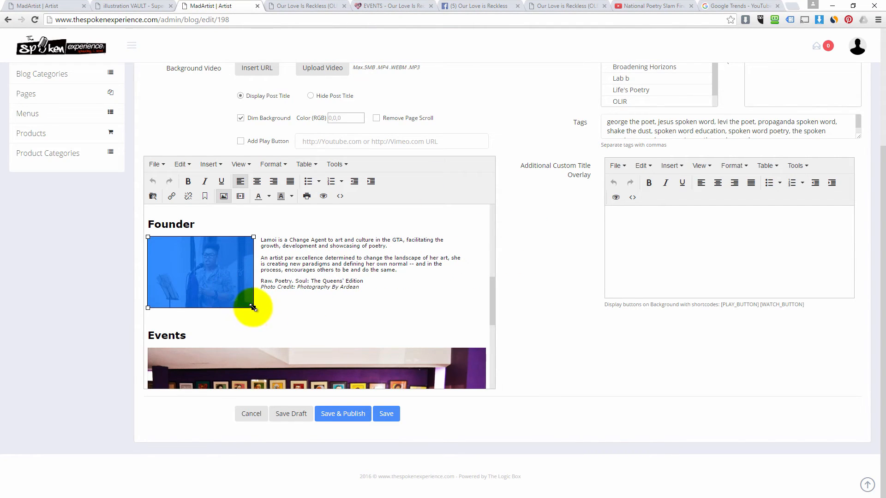
{"action": "left_click_drag", "start_coordinate": [253, 307], "coordinate": [282, 326]}
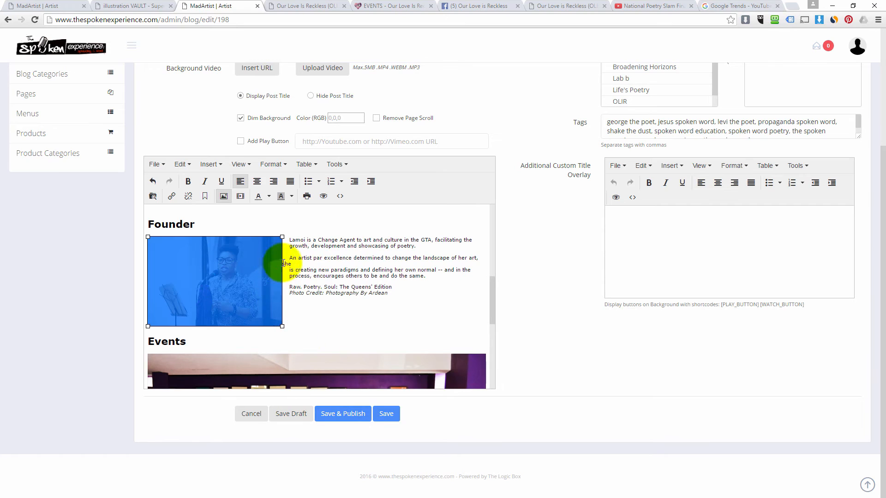
Remove the line break after "she" in the Founder section's second paragraph and save the post
{"action": "left_click", "coordinate": [299, 265]}
{"action": "key", "text": "Delete"}
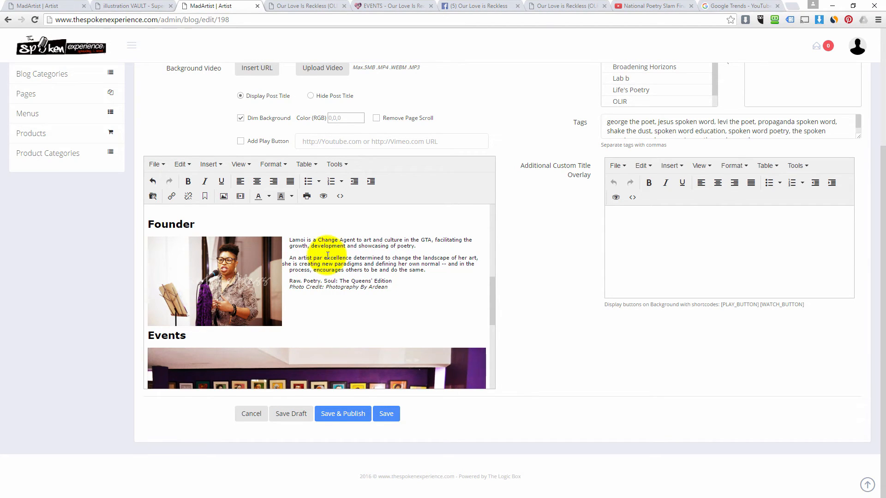
{"action": "left_click", "coordinate": [387, 413]}
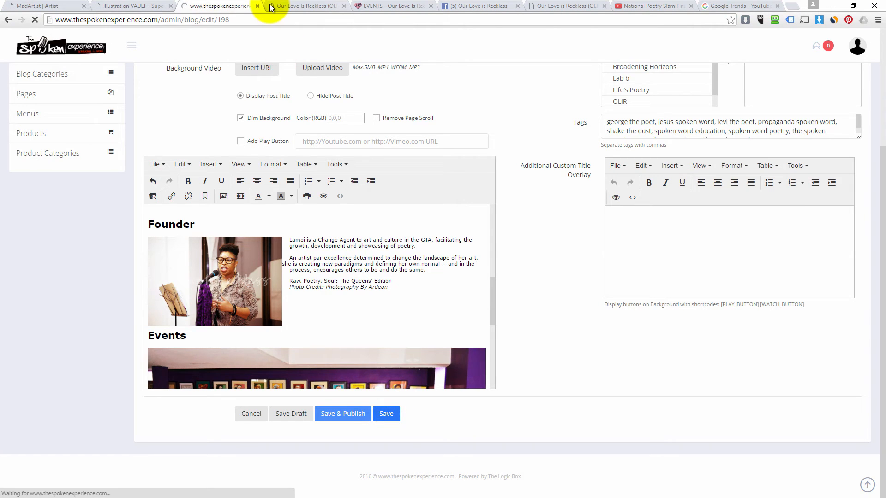
Reload the live post and examine the Founder section's layout and the spacing around the introductory paragraphs
{"action": "left_click", "coordinate": [282, 6]}
{"action": "right_click", "coordinate": [140, 211]}
{"action": "left_click", "coordinate": [161, 239]}
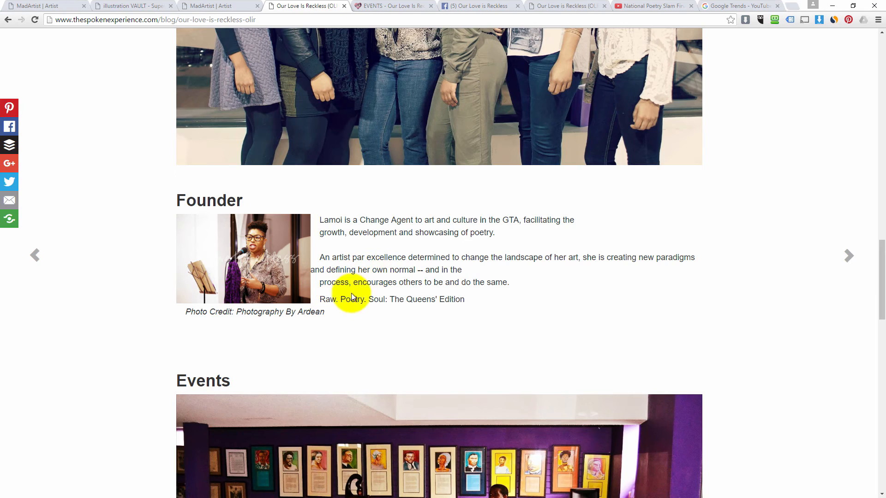
{"action": "scroll", "coordinate": [351, 319], "scroll_direction": "up", "scroll_amount": 10}
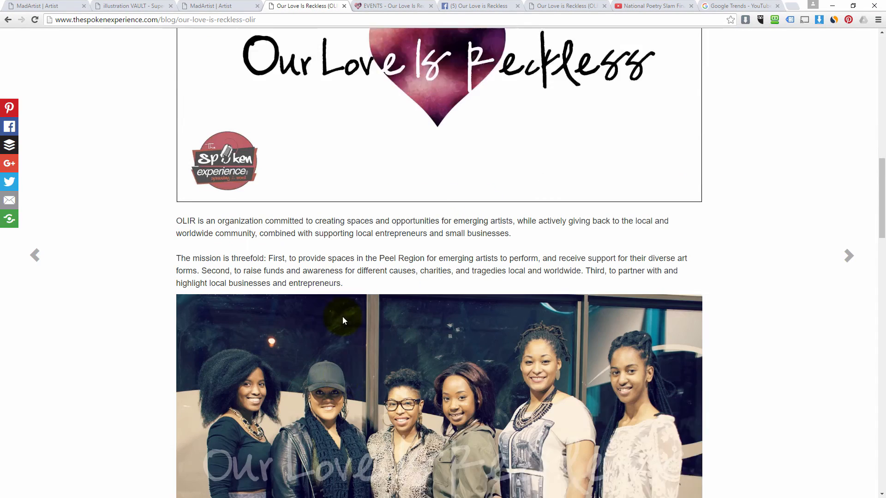
{"action": "scroll", "coordinate": [342, 316], "scroll_direction": "down", "scroll_amount": 1}
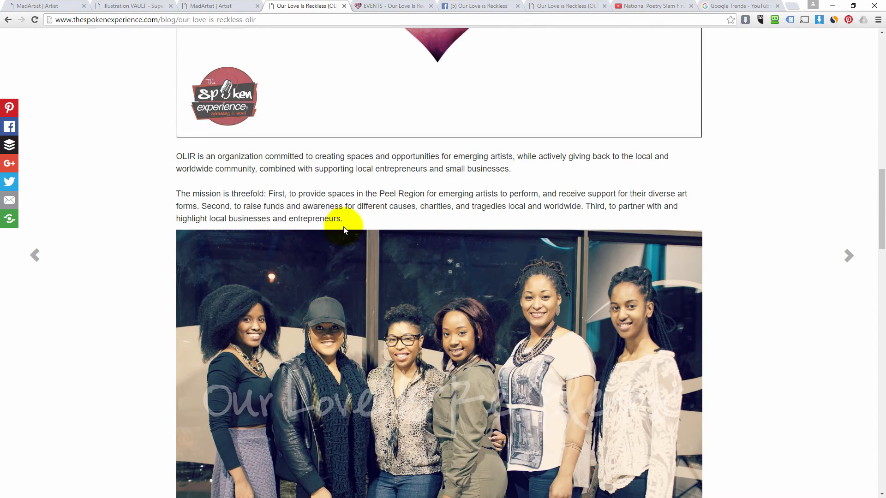
{"action": "left_click_drag", "start_coordinate": [346, 220], "coordinate": [324, 219]}
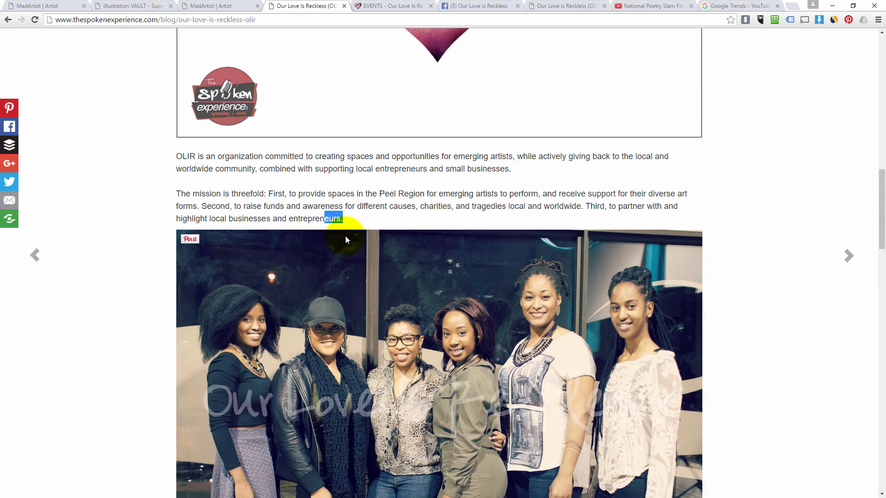
{"action": "scroll", "coordinate": [267, 221], "scroll_direction": "up", "scroll_amount": 1}
{"action": "left_click_drag", "start_coordinate": [182, 202], "coordinate": [174, 203]}
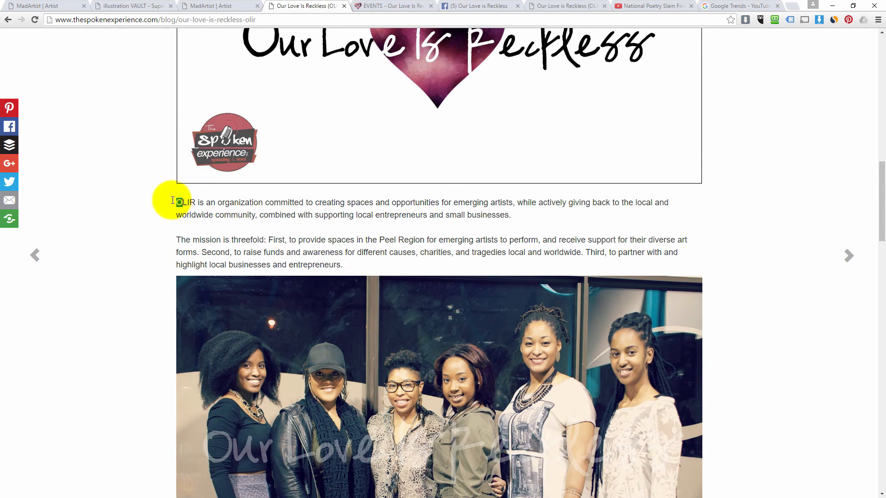
In the post editor, insert blank lines above the opening OLIR paragraph, the group photo and the Events heading
{"action": "left_click", "coordinate": [217, 6]}
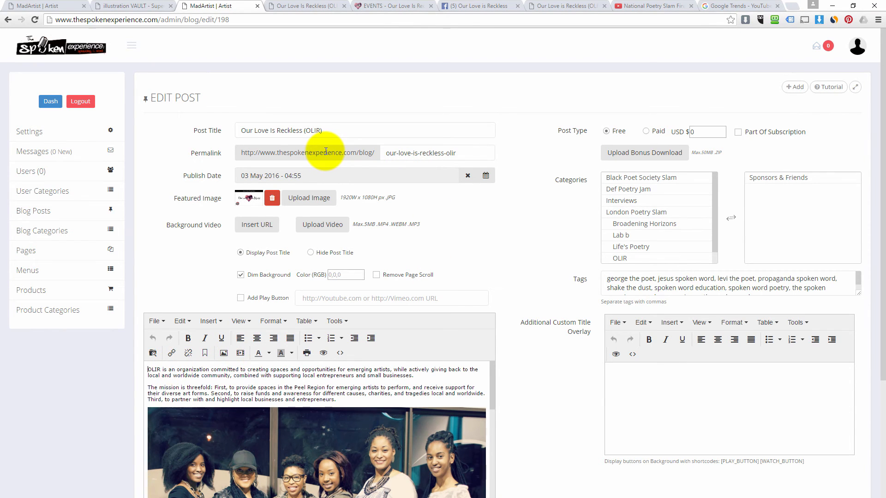
{"action": "key", "text": "Return"}
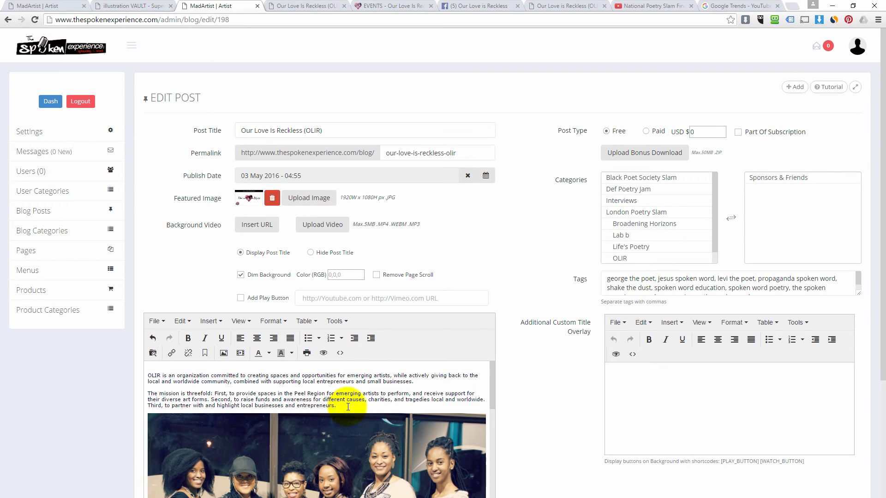
{"action": "scroll", "coordinate": [375, 336], "scroll_direction": "down", "scroll_amount": 3}
{"action": "scroll", "coordinate": [286, 332], "scroll_direction": "down", "scroll_amount": 3}
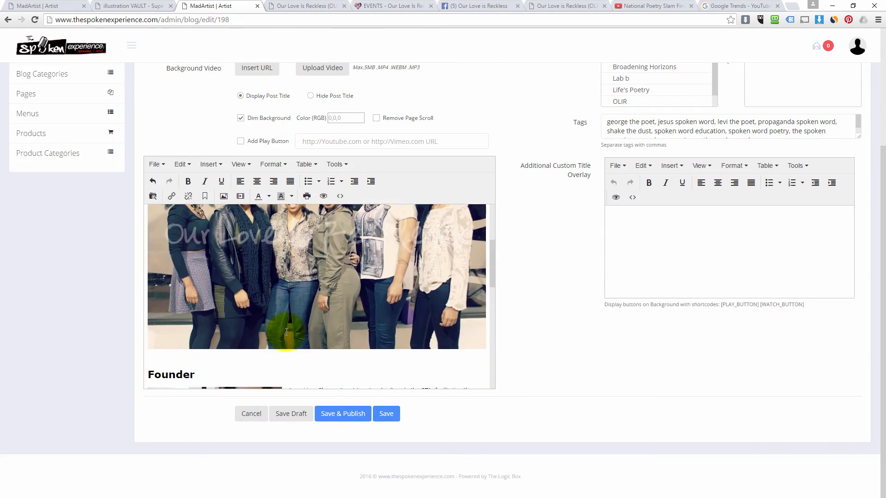
{"action": "scroll", "coordinate": [286, 333], "scroll_direction": "down", "scroll_amount": 5}
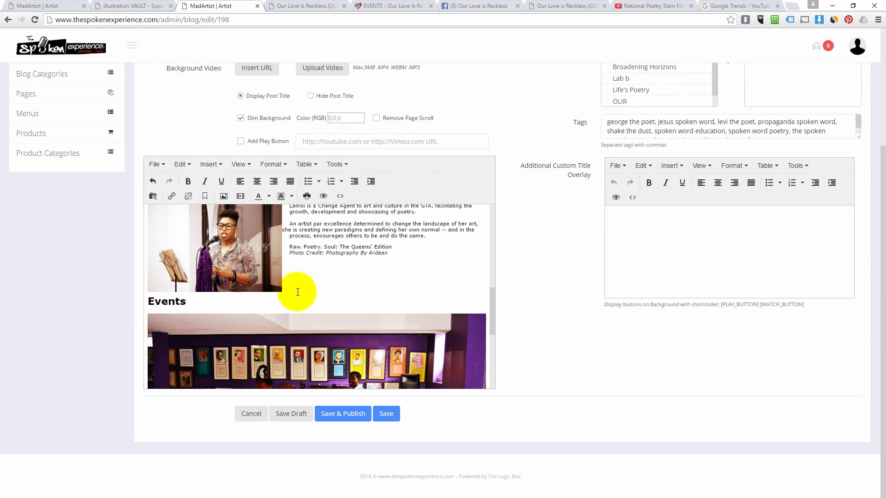
{"action": "scroll", "coordinate": [293, 292], "scroll_direction": "down", "scroll_amount": 1}
{"action": "left_click", "coordinate": [176, 255]}
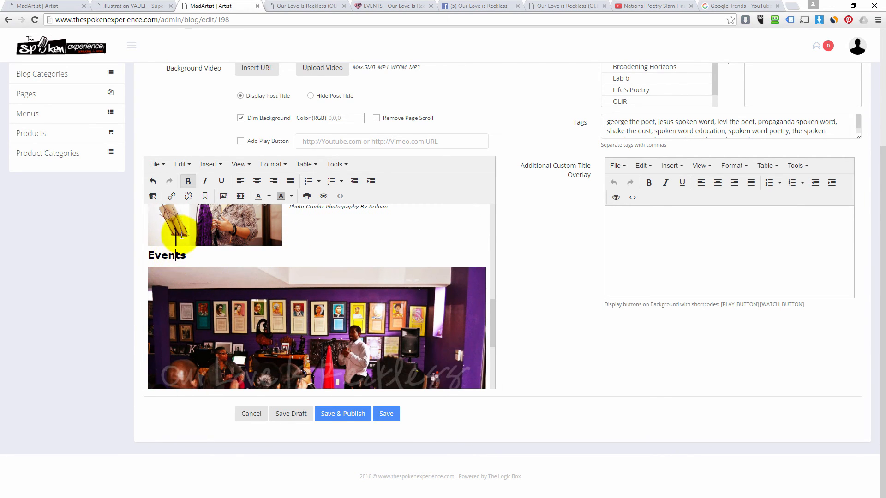
{"action": "scroll", "coordinate": [166, 221], "scroll_direction": "up", "scroll_amount": 1}
{"action": "scroll", "coordinate": [231, 238], "scroll_direction": "down", "scroll_amount": 4}
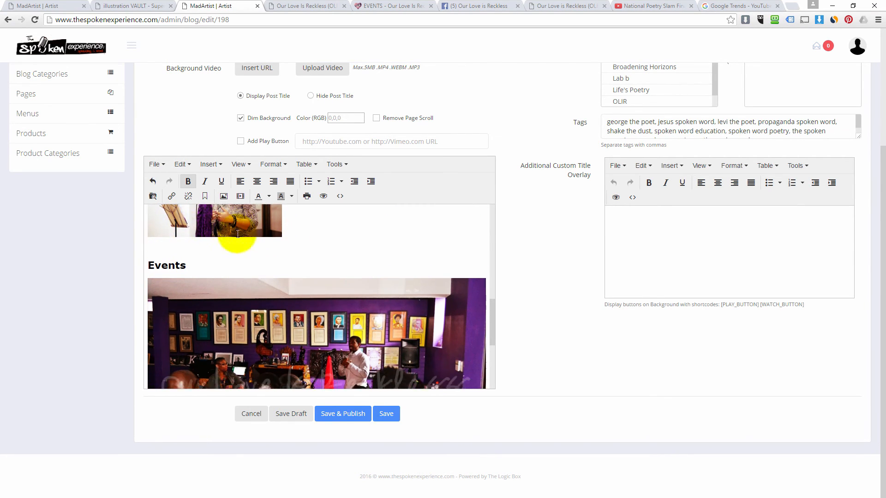
Insert a blank line above the "In our commitment" paragraph below the Events image and save the post
{"action": "left_click", "coordinate": [164, 352]}
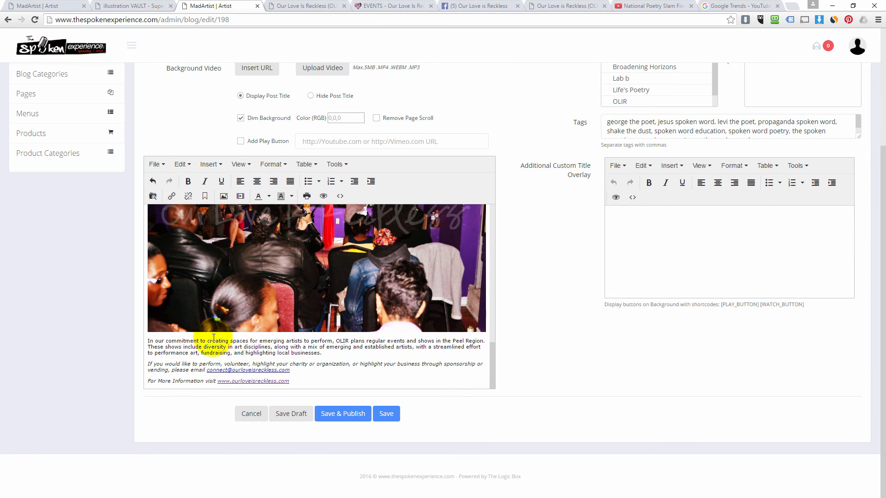
{"action": "key", "text": "shift+Return"}
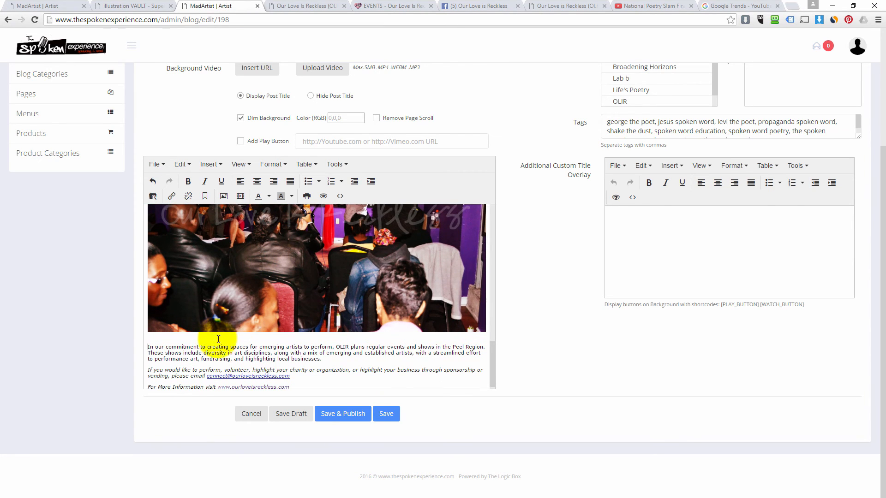
{"action": "left_click", "coordinate": [386, 414]}
Reload the live post and check its spacing, Founder and Events sections, links and related tags from start to end
{"action": "left_click", "coordinate": [322, 6]}
{"action": "scroll", "coordinate": [336, 221], "scroll_direction": "down", "scroll_amount": 5}
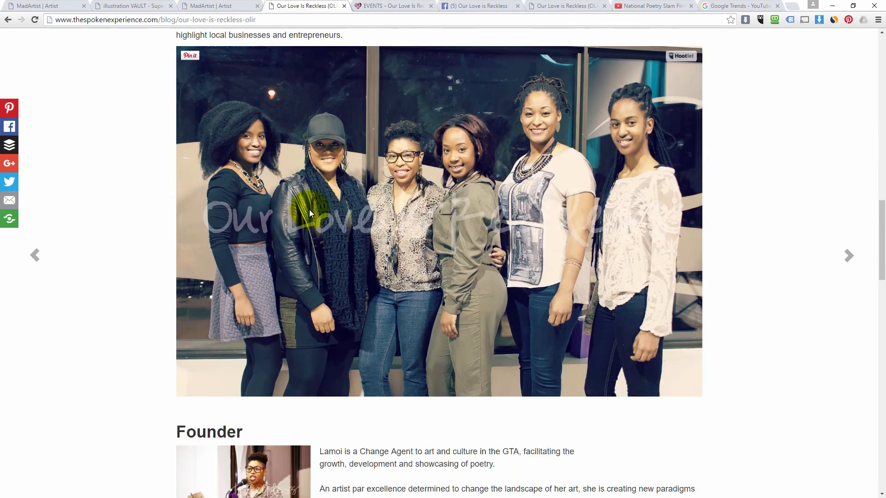
{"action": "scroll", "coordinate": [310, 209], "scroll_direction": "up", "scroll_amount": 5}
{"action": "scroll", "coordinate": [248, 261], "scroll_direction": "up", "scroll_amount": 3}
{"action": "right_click", "coordinate": [145, 214]}
{"action": "left_click", "coordinate": [163, 239]}
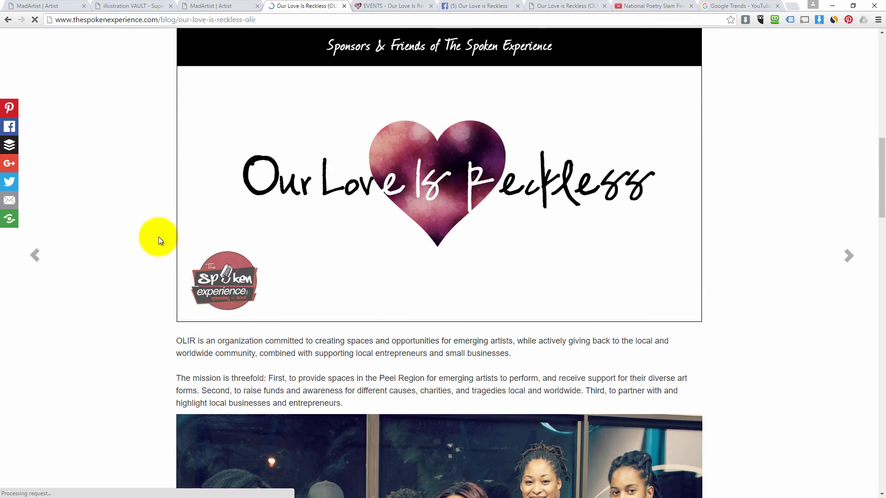
{"action": "scroll", "coordinate": [282, 289], "scroll_direction": "down", "scroll_amount": 10}
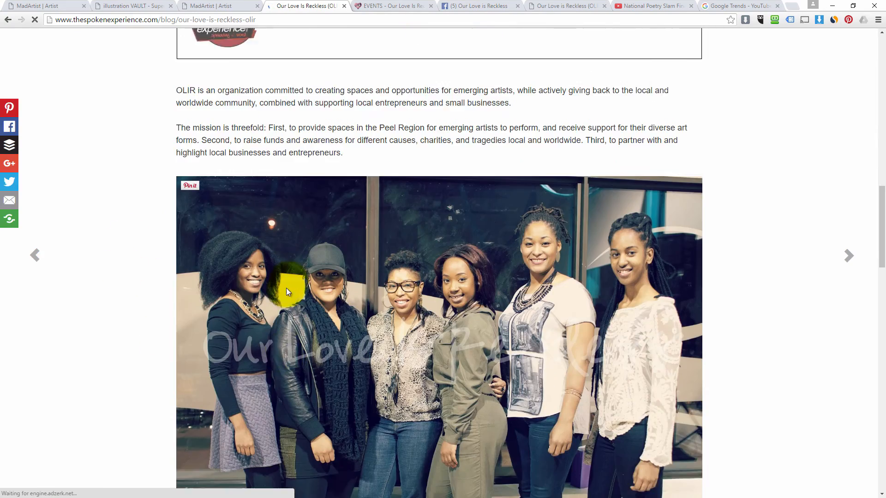
{"action": "scroll", "coordinate": [146, 366], "scroll_direction": "down", "scroll_amount": 3}
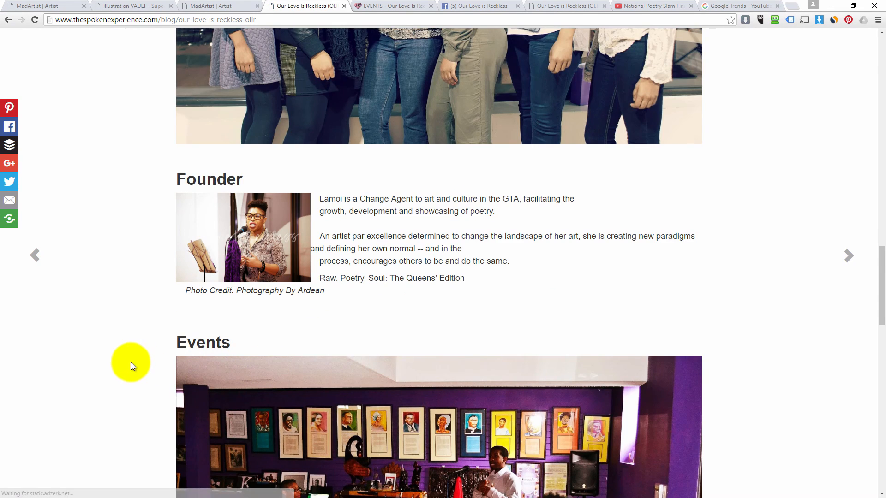
{"action": "scroll", "coordinate": [132, 361], "scroll_direction": "down", "scroll_amount": 11}
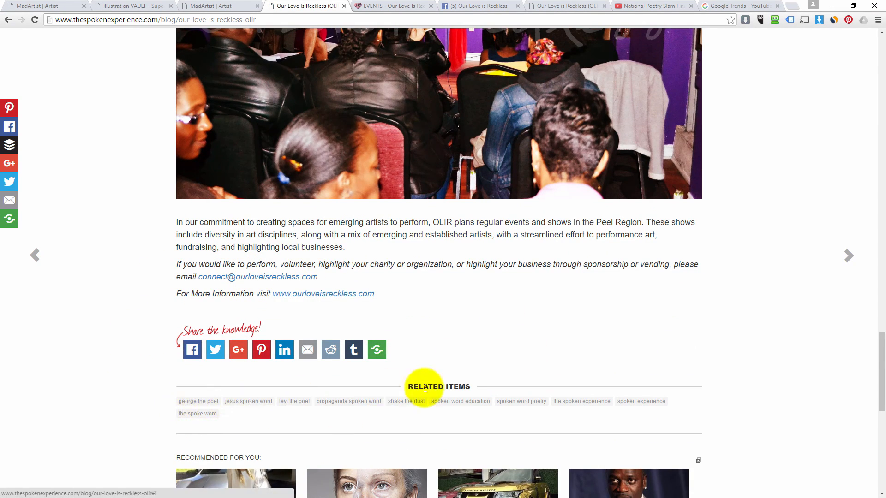
{"action": "scroll", "coordinate": [422, 416], "scroll_direction": "up", "scroll_amount": 20}
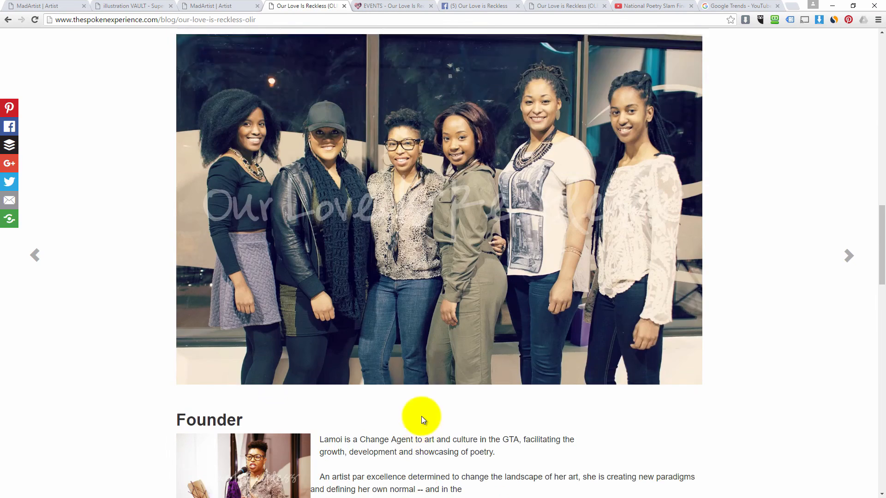
{"action": "scroll", "coordinate": [421, 417], "scroll_direction": "up", "scroll_amount": 9}
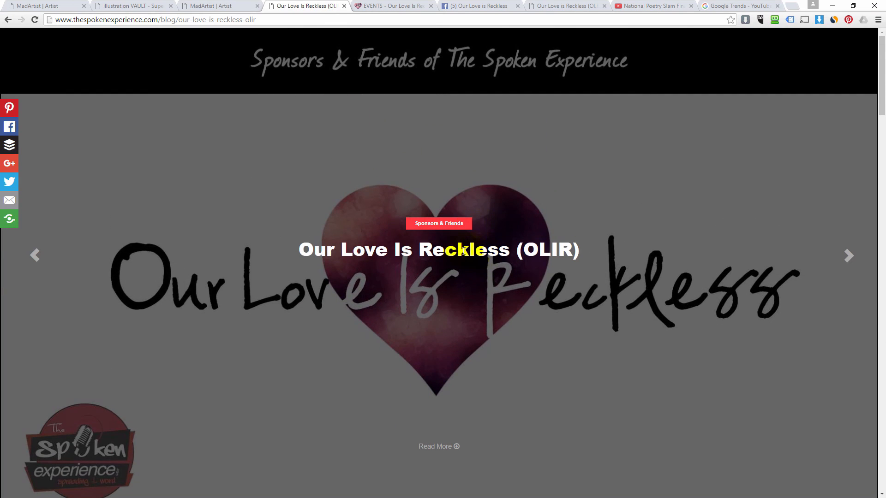
Check the live Sponsors & Friends category listing for the post, and open the Blog Categories list in the site's admin area
{"action": "left_click", "coordinate": [438, 224]}
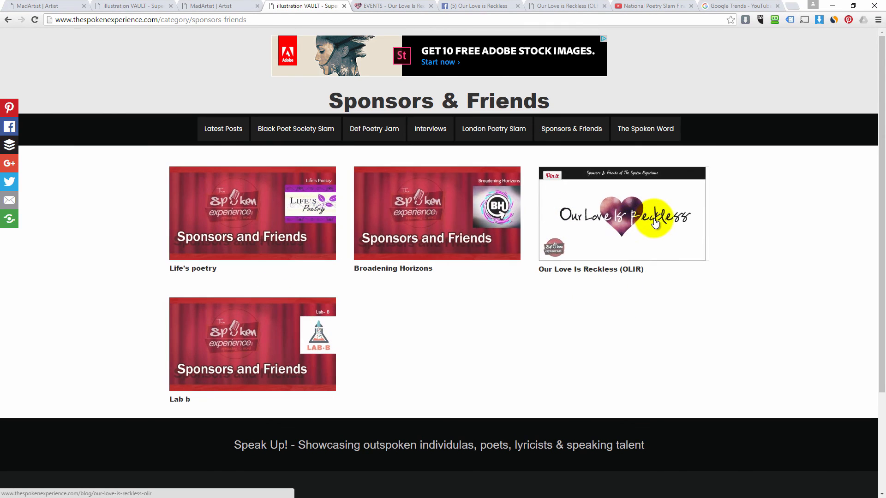
{"action": "left_click", "coordinate": [213, 7]}
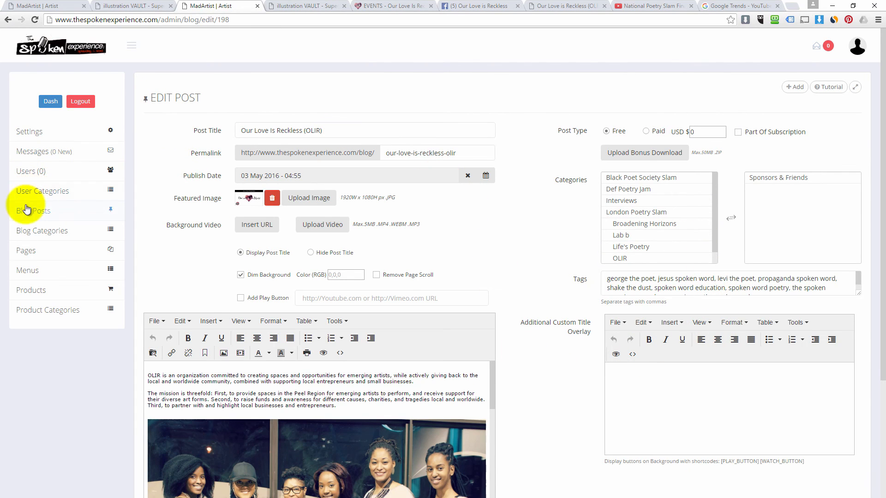
{"action": "left_click", "coordinate": [36, 229]}
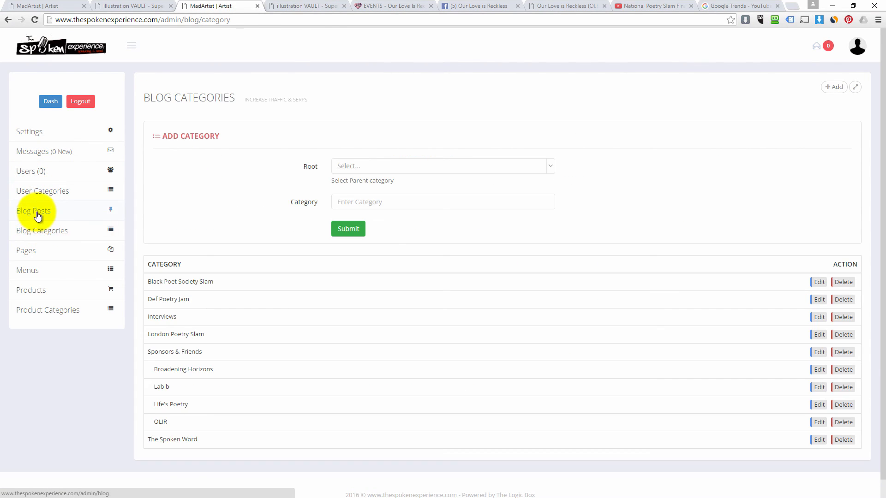